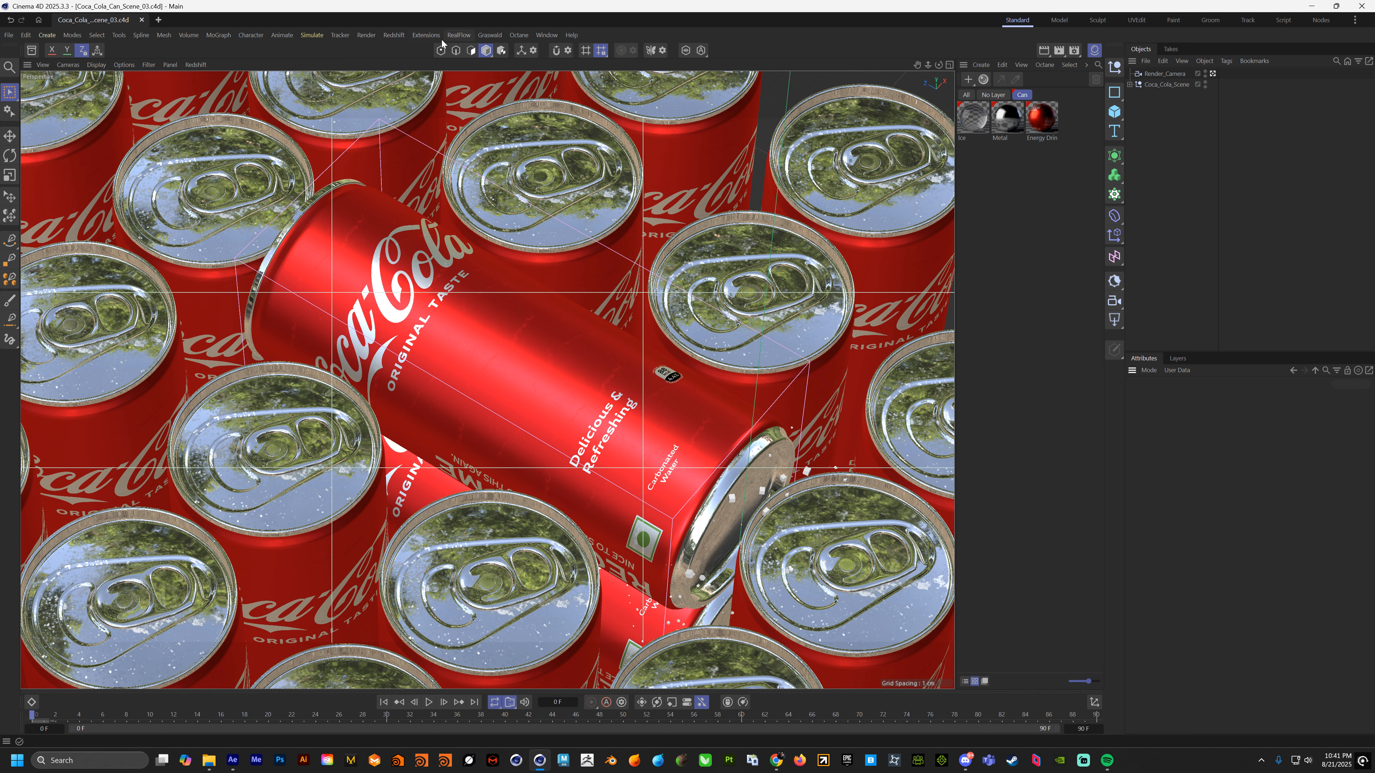
Step: Open the Redshift RenderView and add a Redshift Dome Light to the scene
left_click(393, 35)
left_click(421, 128)
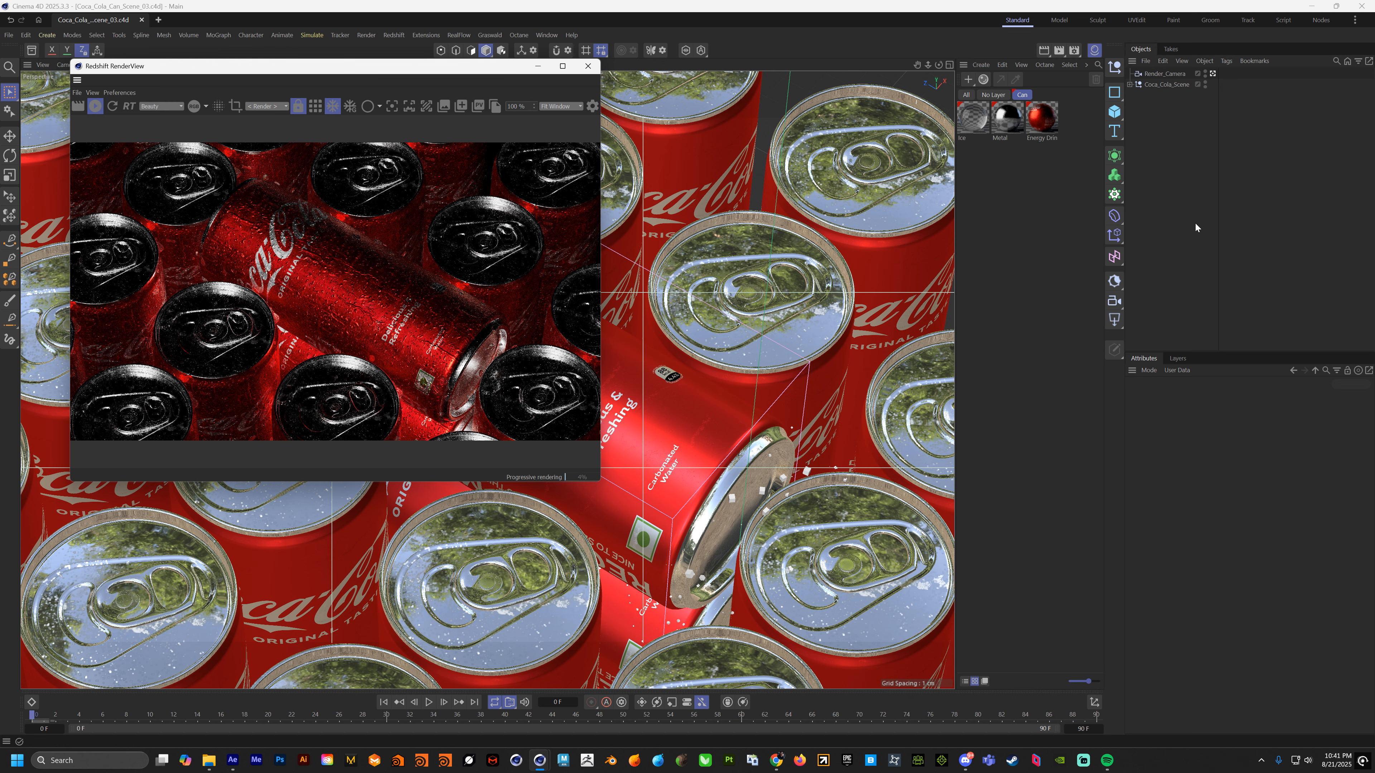
left_click(1114, 320)
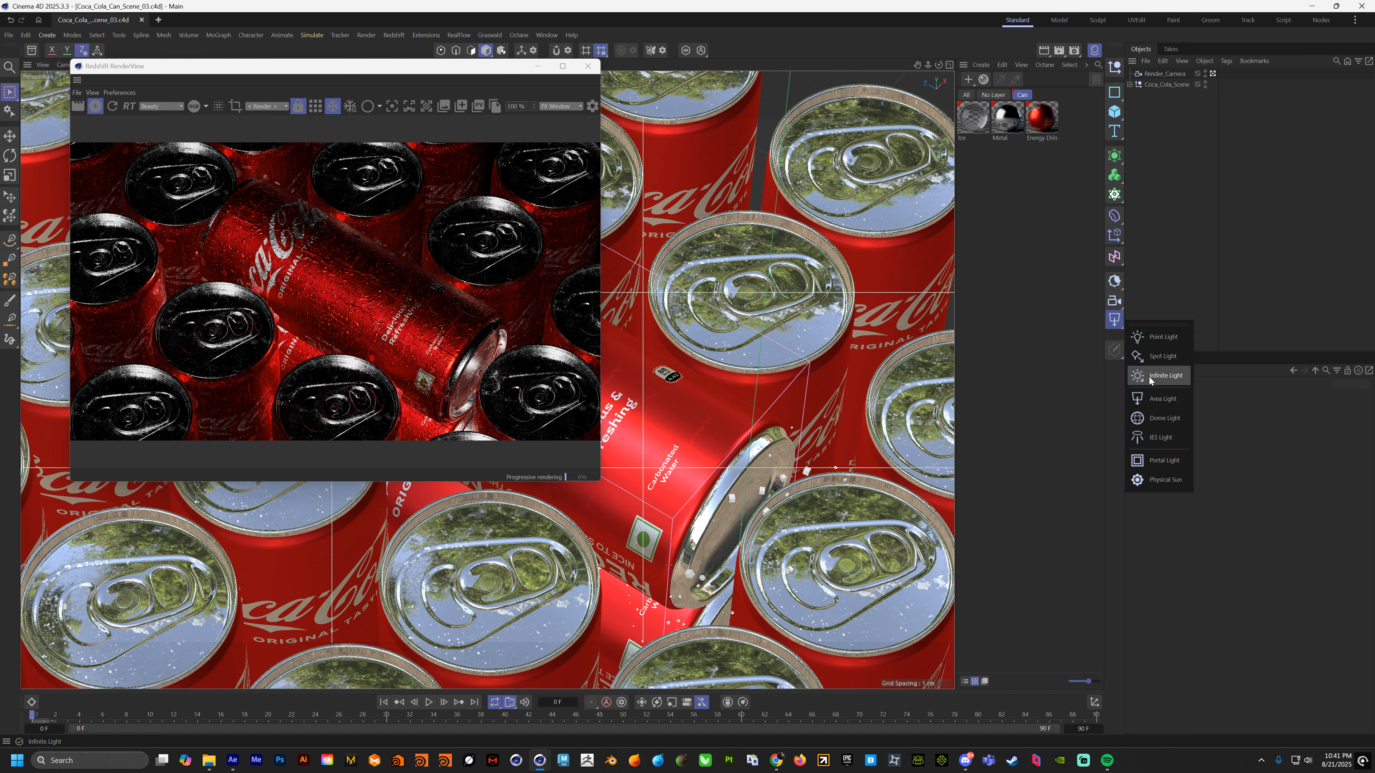
left_click(1160, 418)
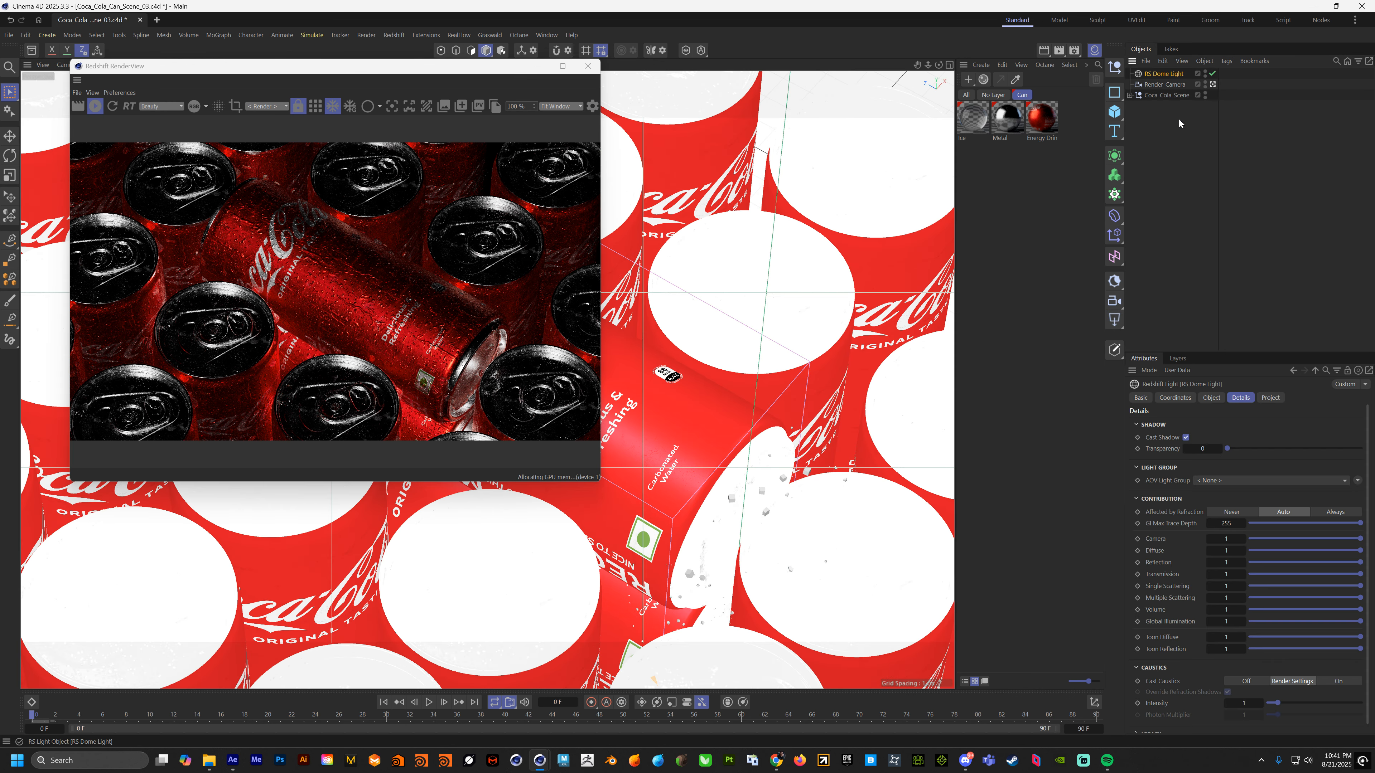
Step: Load GSG_HC015_A001_Cafe_01.exr as the dome light's texture without copying it to the project location
left_click(1211, 398)
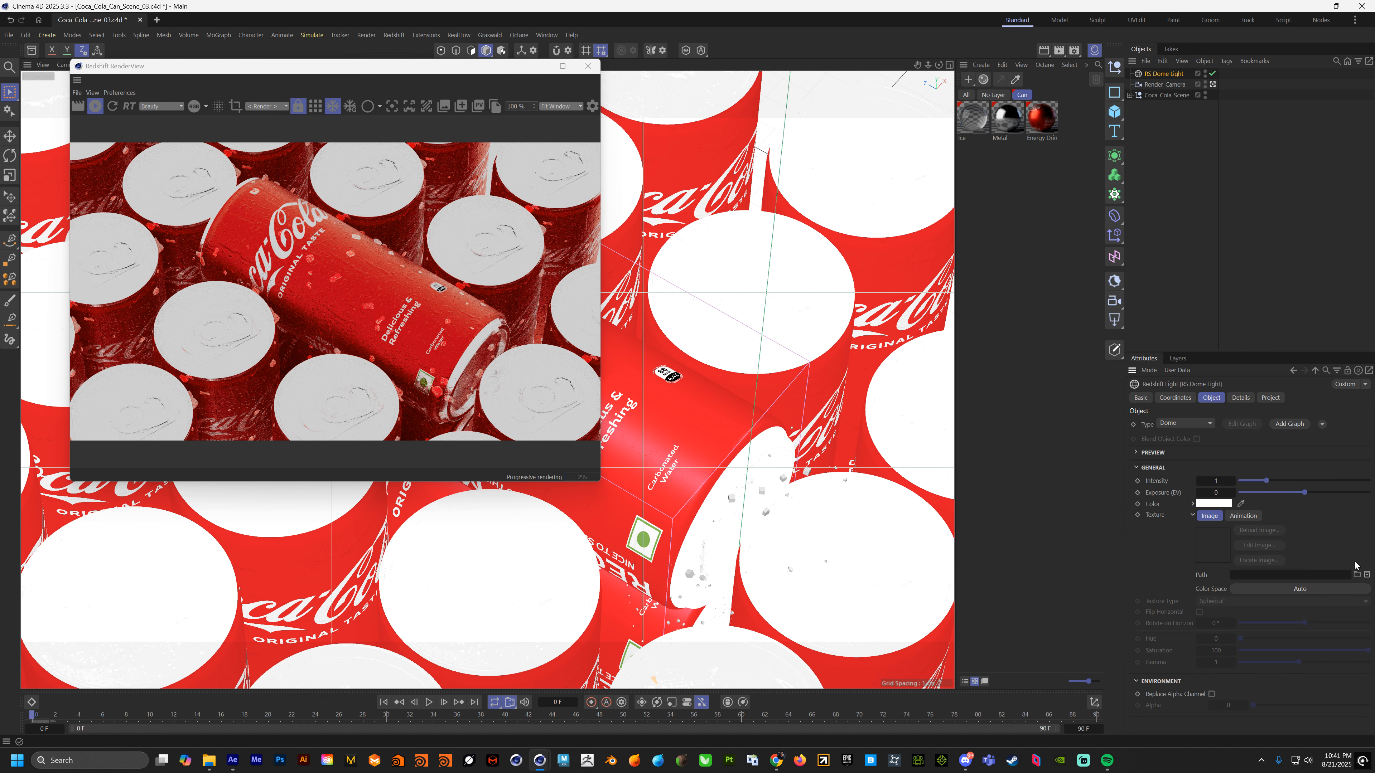
left_click(1358, 576)
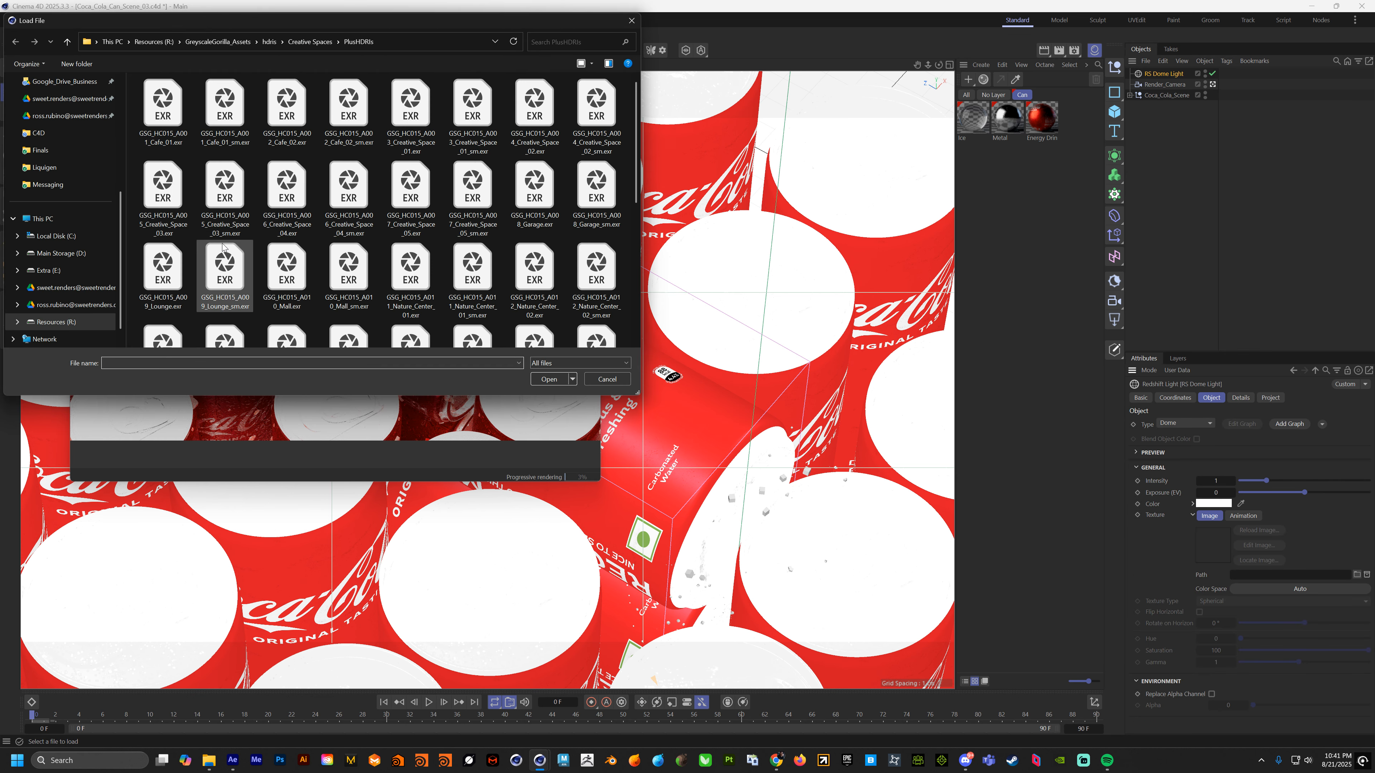
double_click(163, 130)
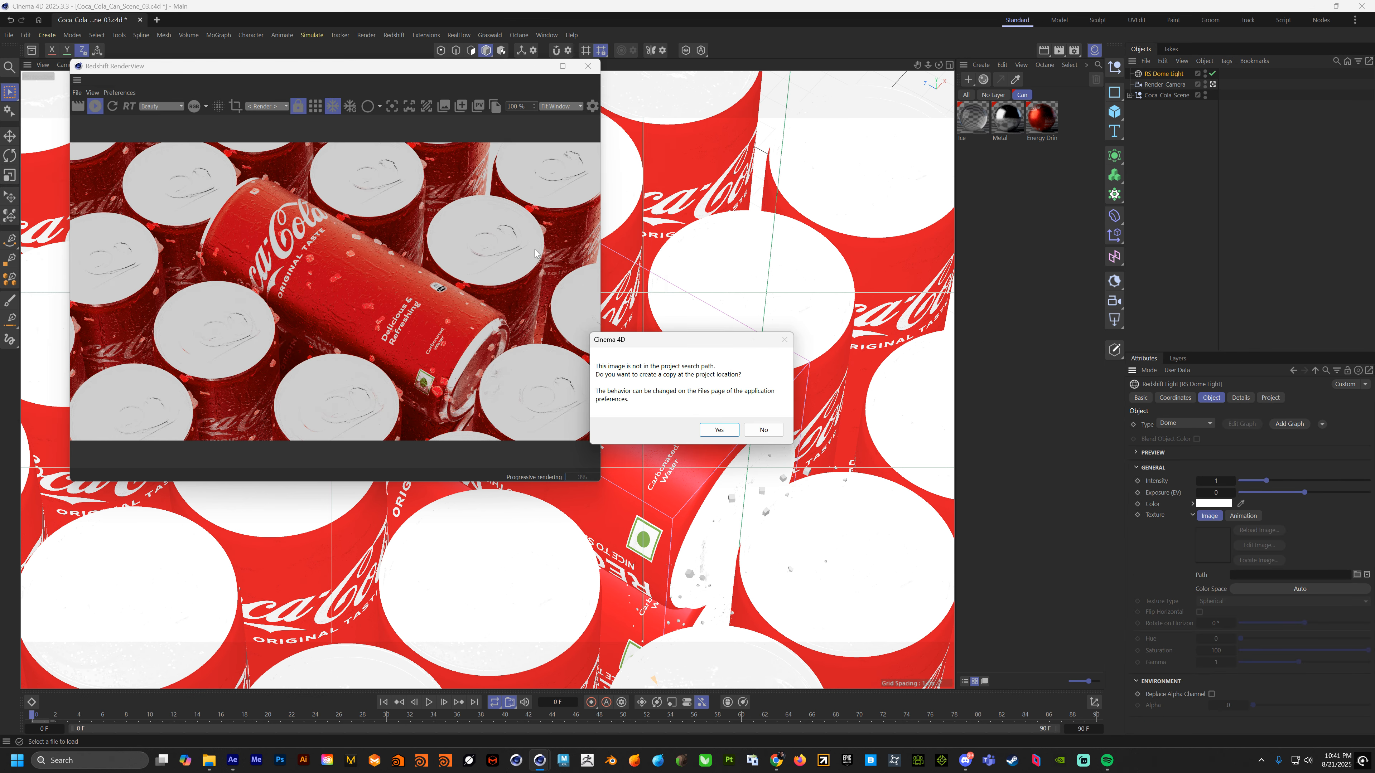
left_click(761, 430)
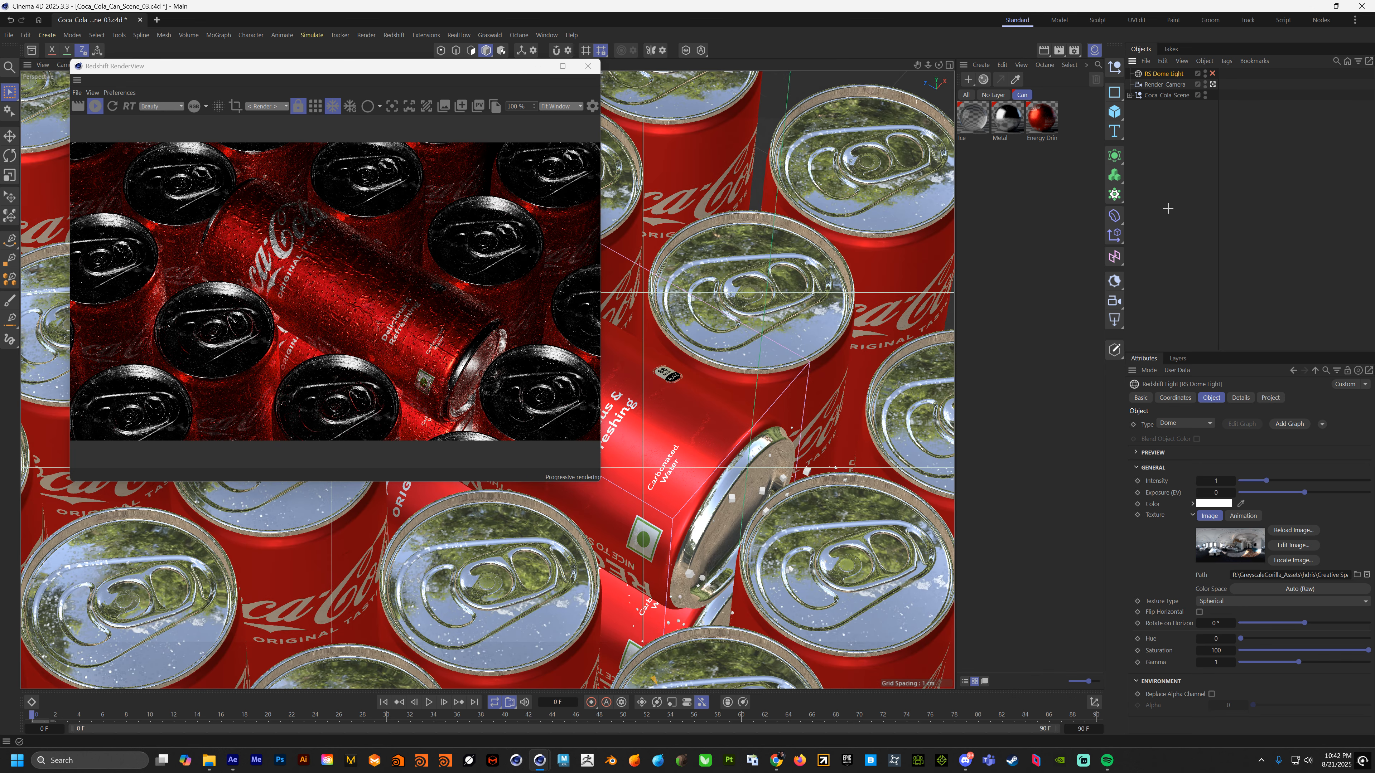
Step: Add a null object and rename it Light_Target
left_click(1172, 233)
left_click(1114, 67)
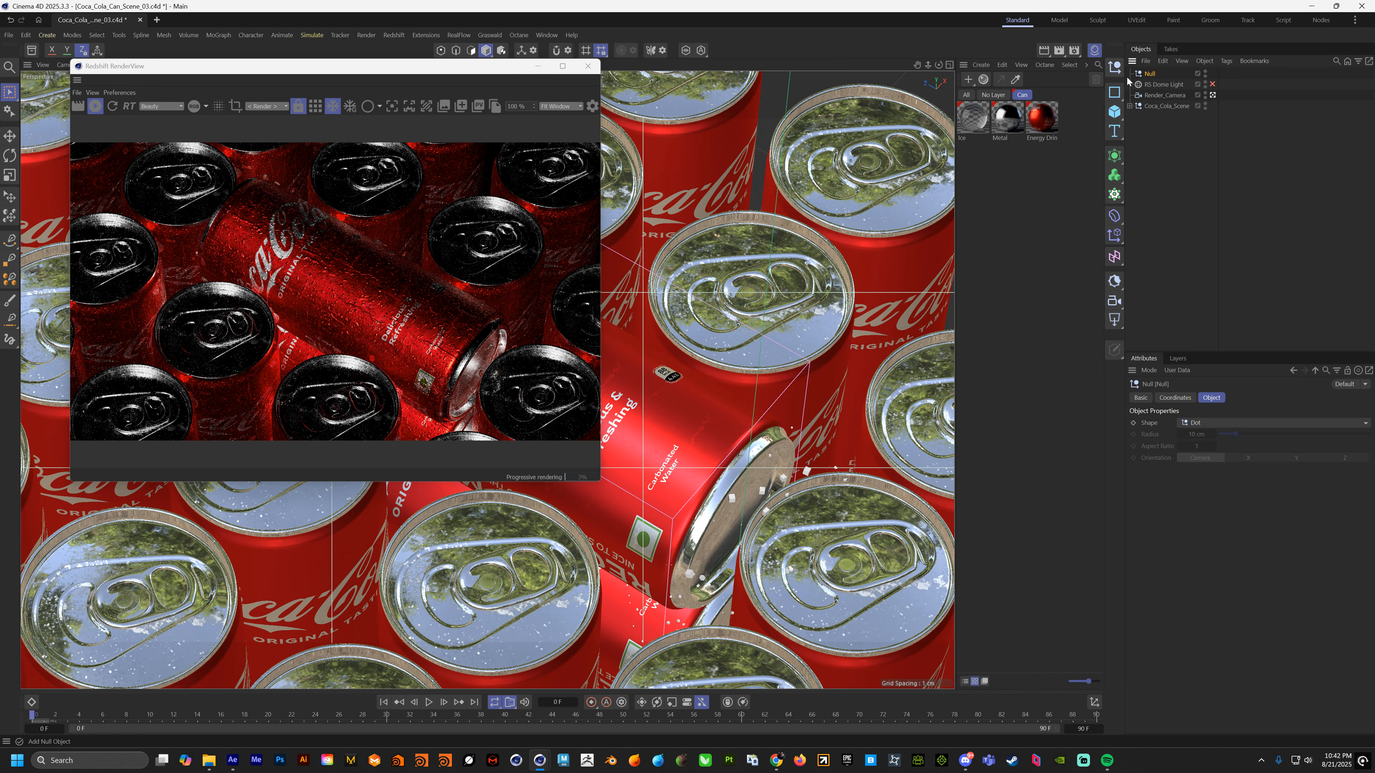
double_click(1152, 74)
type("L_Target")
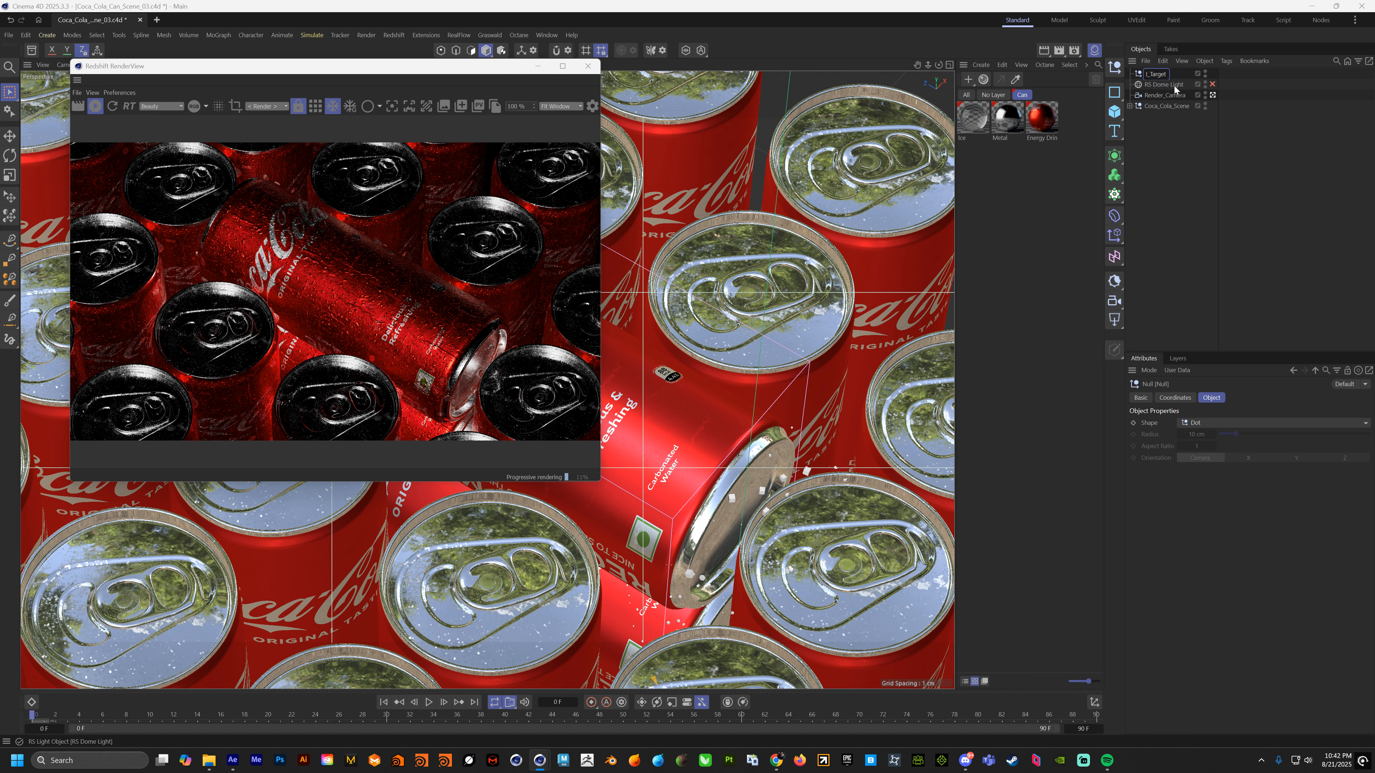
key("Return")
Step: Move the Light_Target null to the middle of the lying can and raise it to the can's height
middle_click(822, 221)
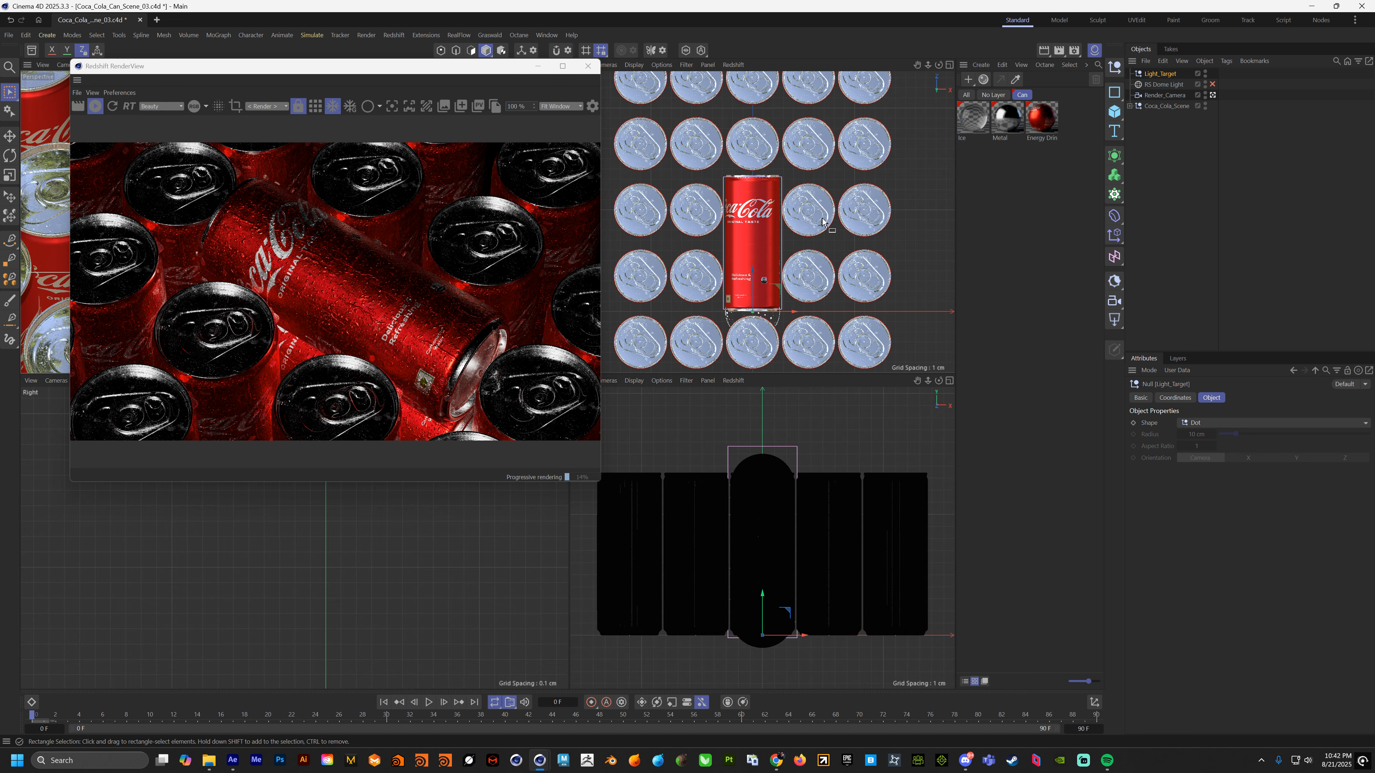
scroll(758, 305, "down", 2)
left_click_drag(754, 289, 755, 230)
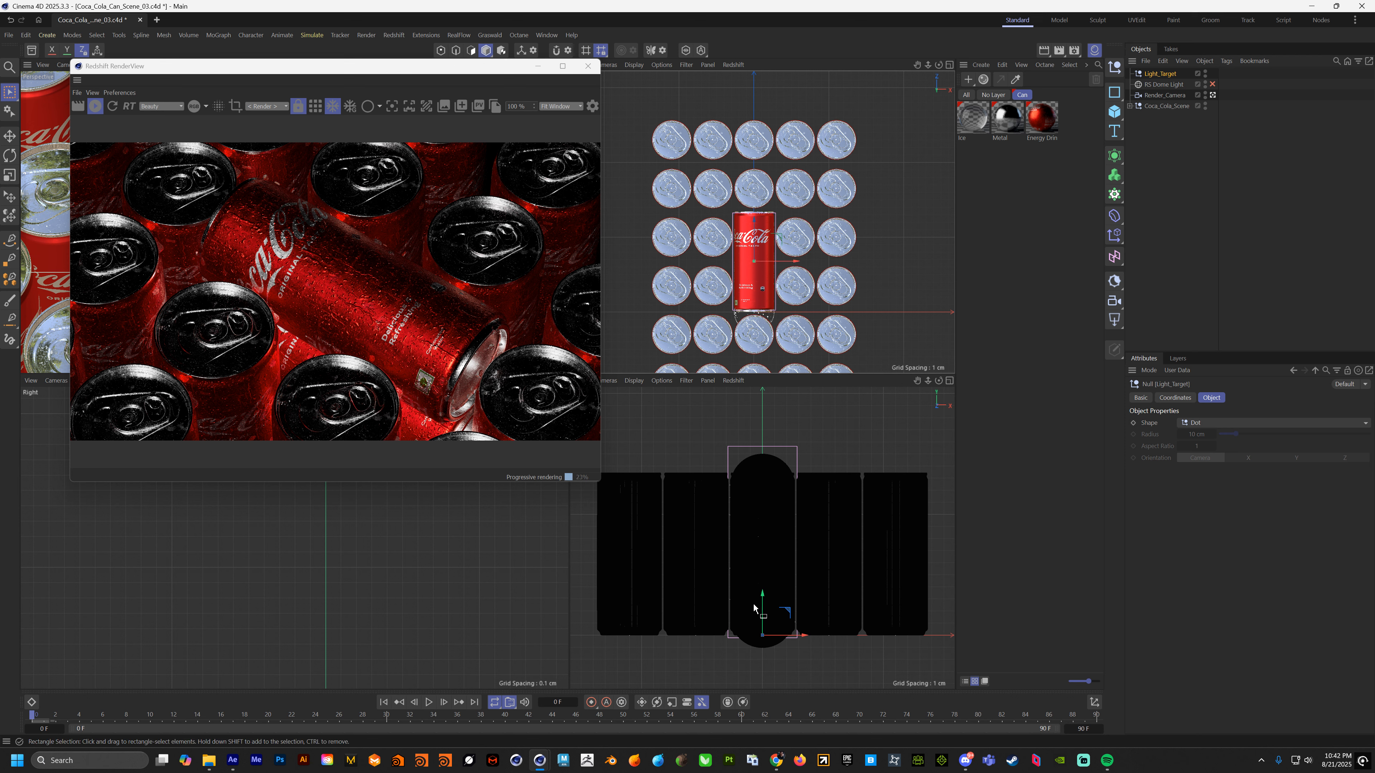
left_click_drag(761, 599, 756, 445)
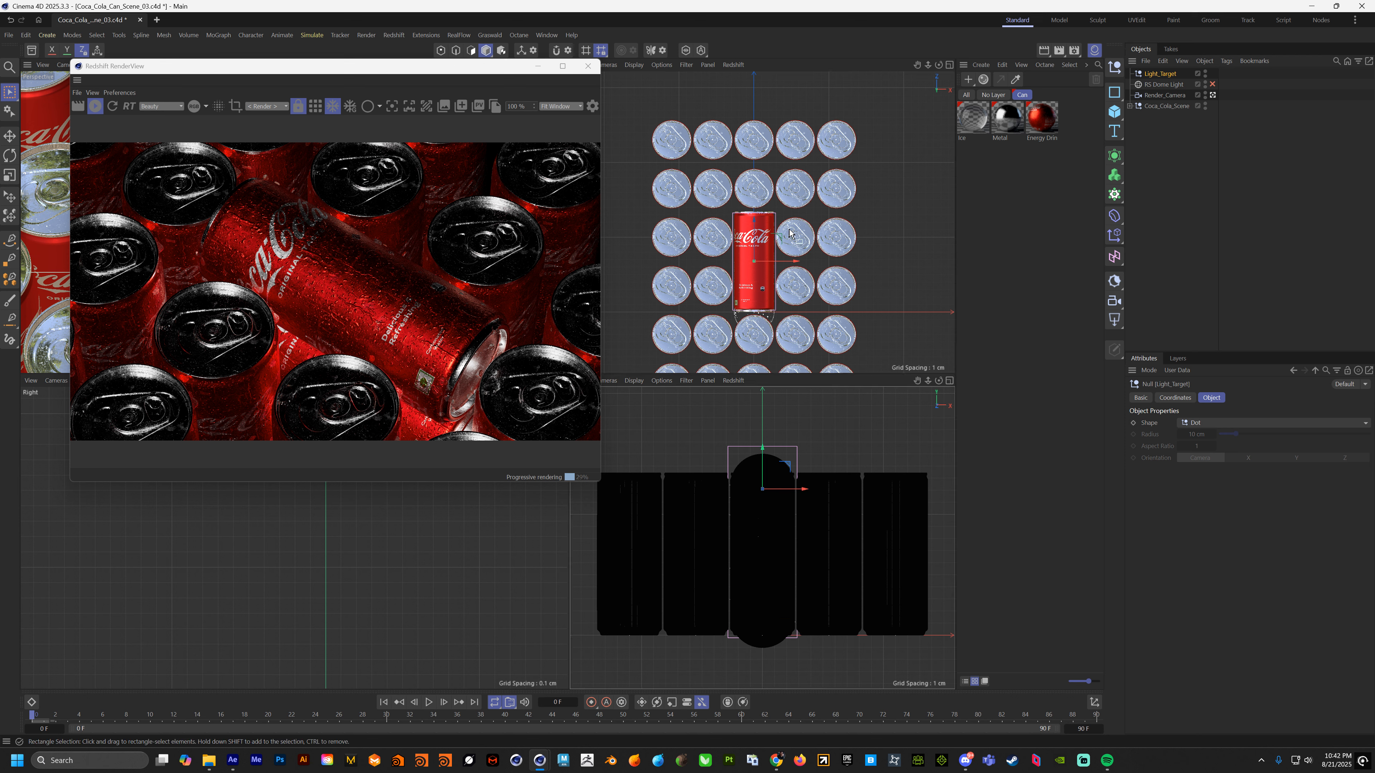
Step: Add a Redshift Area Light and rename it Key_Light
left_click(1114, 319)
double_click(1165, 74)
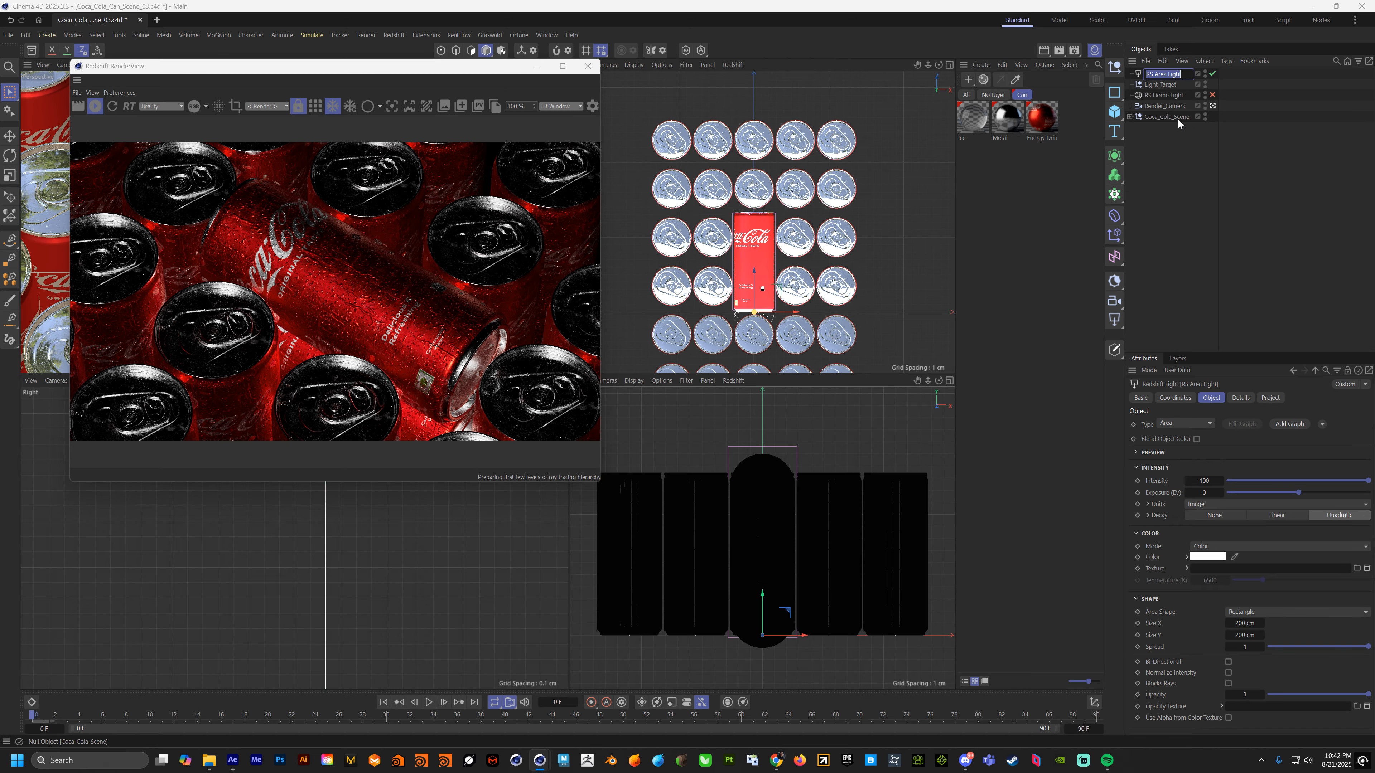
type("Key_Lig")
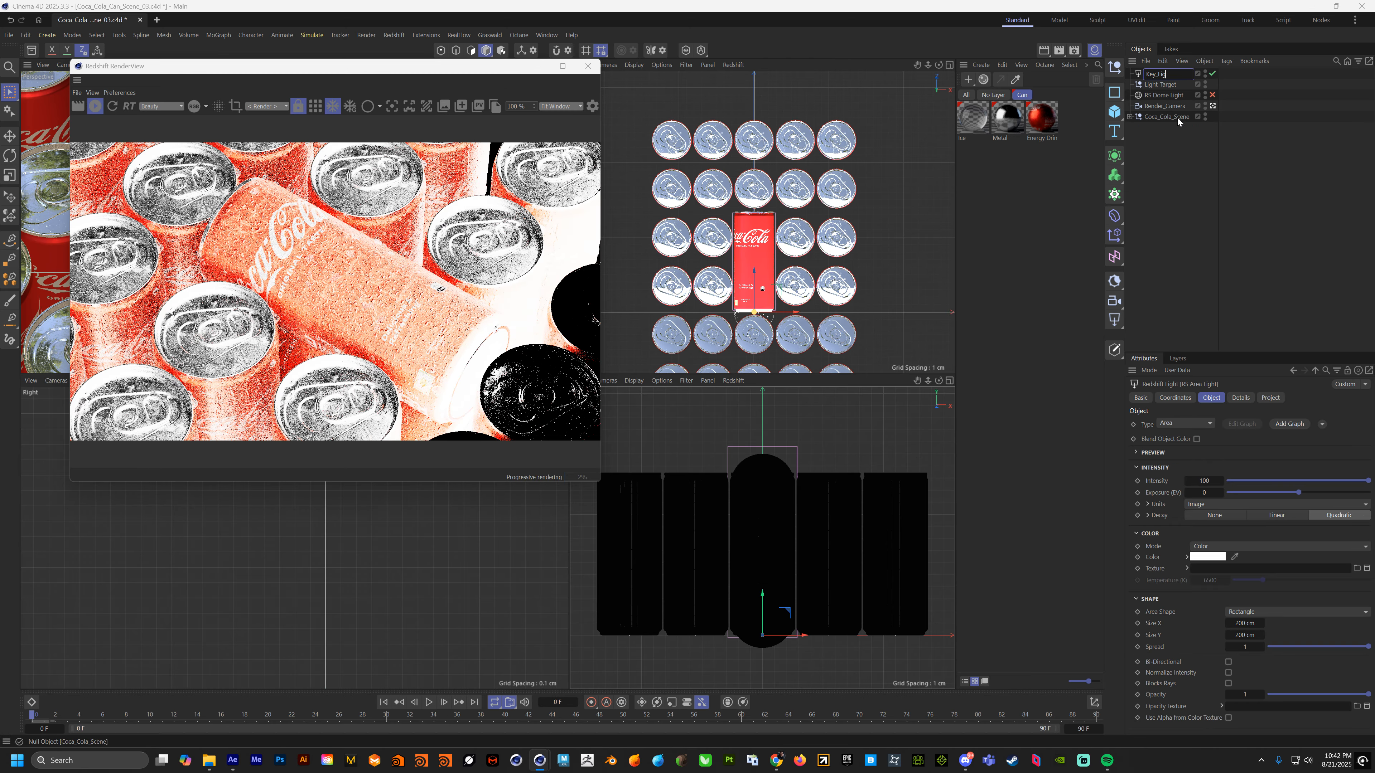
type("ht")
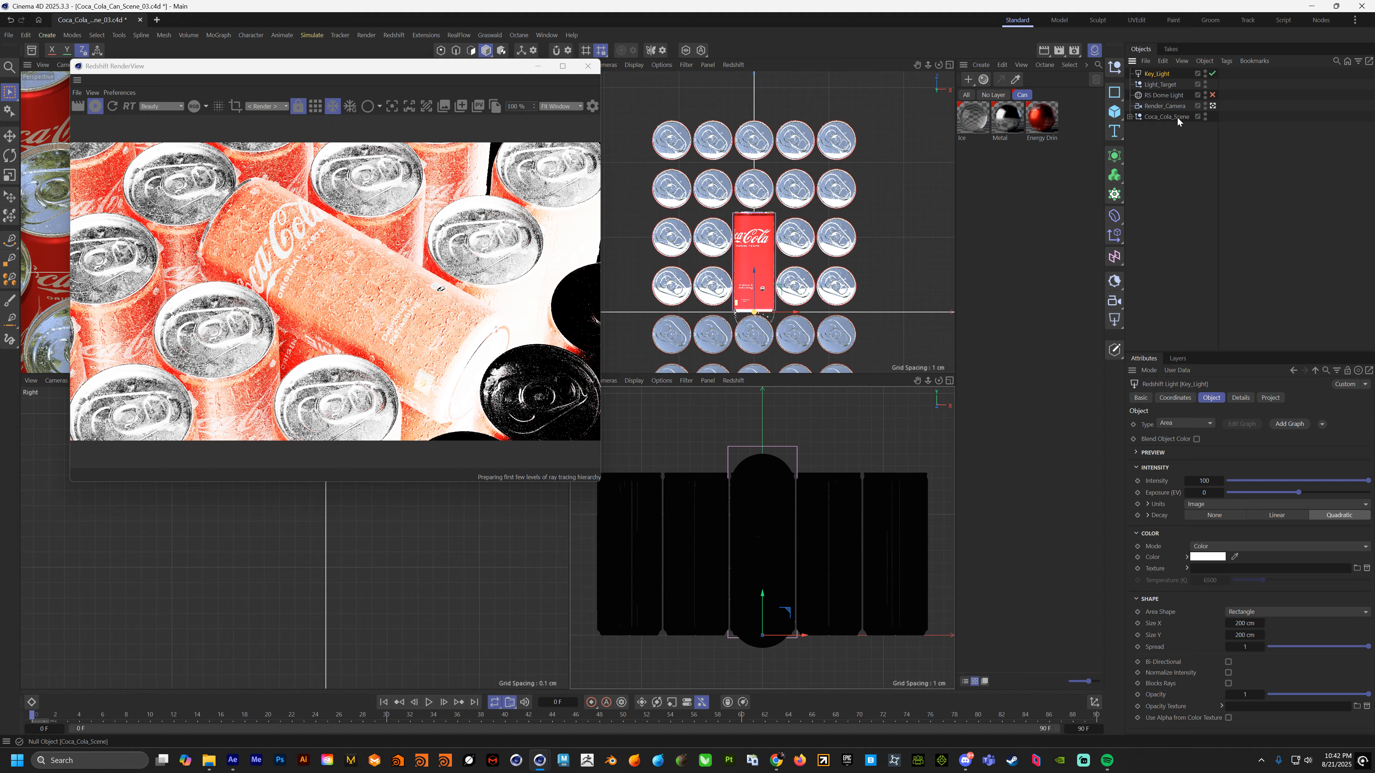
Step: Add a Target tag to Key_Light with Light_Target as its target object
right_click(1163, 74)
mouse_move(1230, 98)
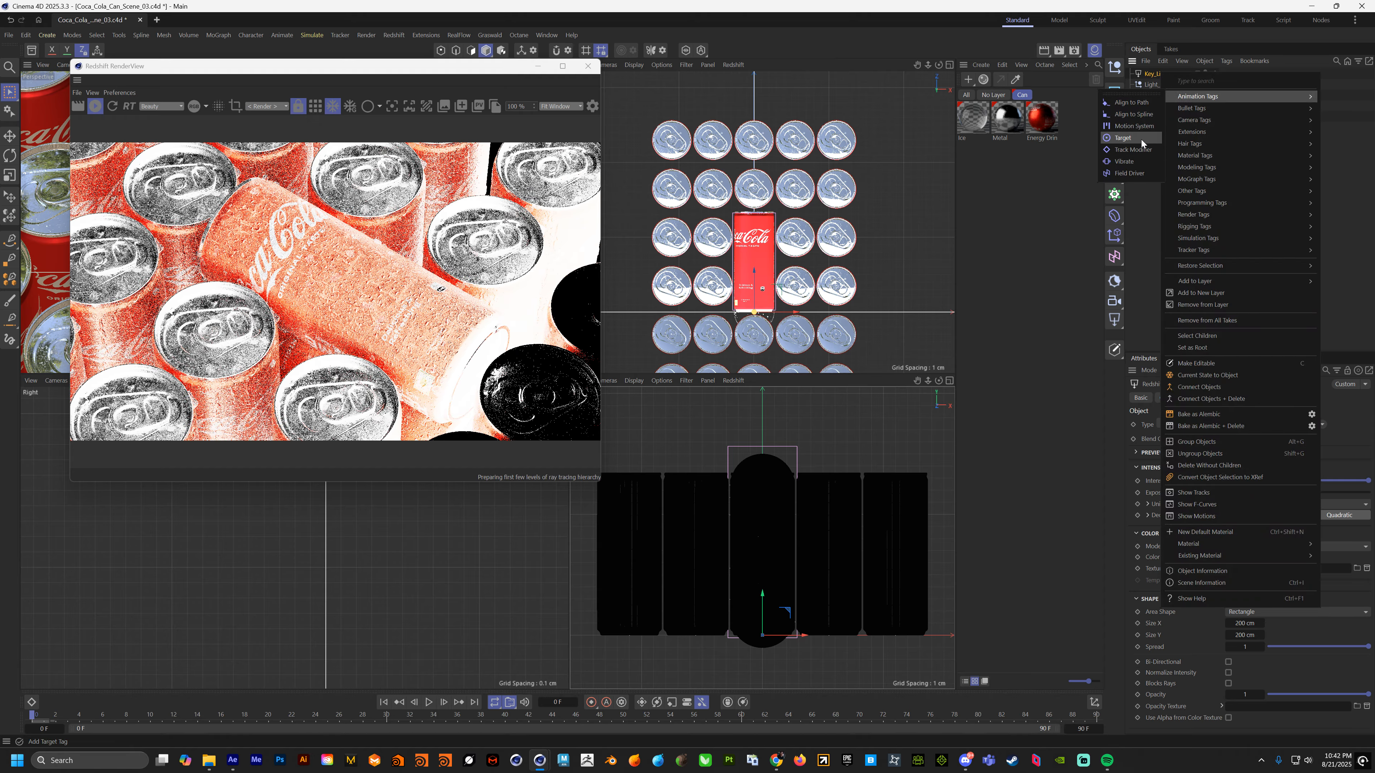
left_click(1137, 139)
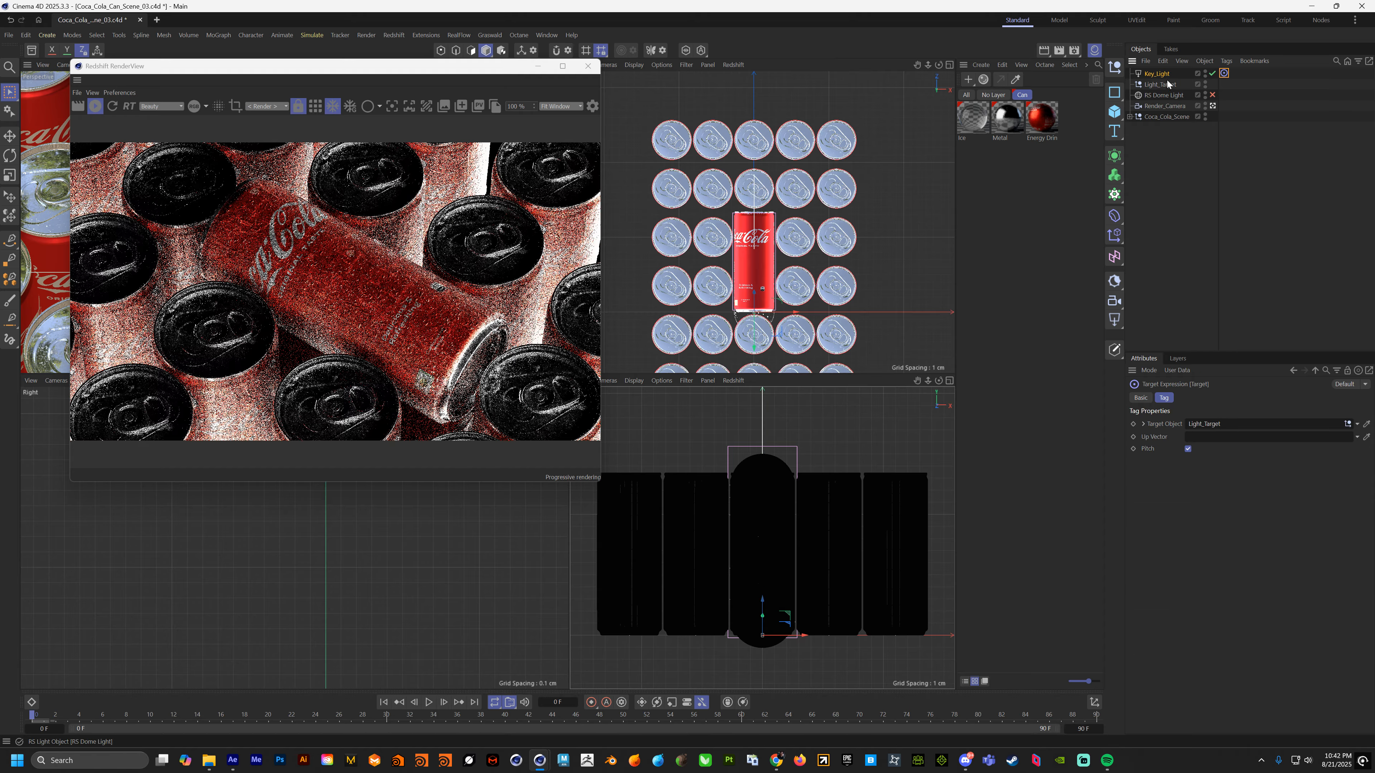
Step: Move Key_Light out along positive X to the side of the cans and raise it above them
left_click(1157, 73)
scroll(772, 306, "down", 5)
left_click_drag(804, 311, 918, 300)
scroll(805, 509, "down", 5)
middle_click_drag(803, 503, 773, 509, "alt")
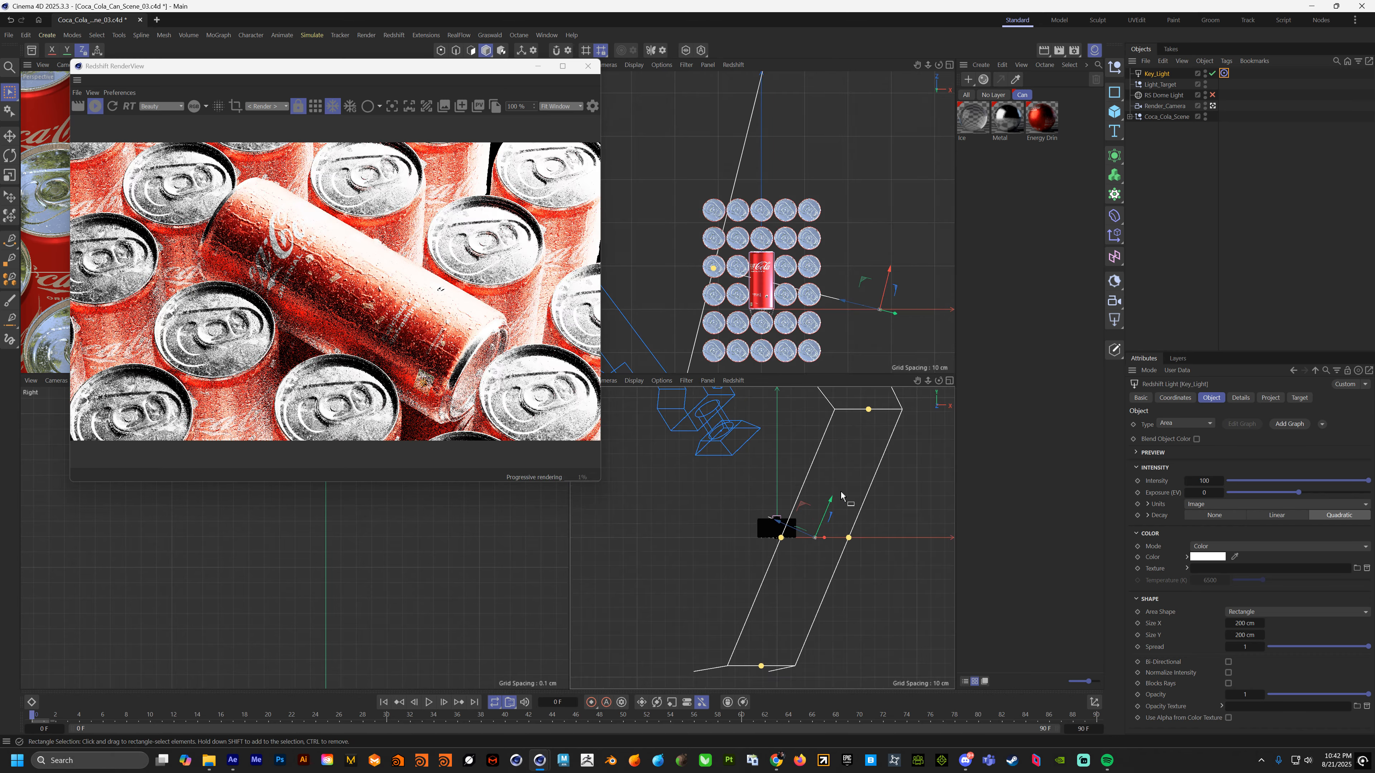
left_click_drag(833, 497, 867, 416)
middle_click_drag(820, 474, 770, 559, "alt")
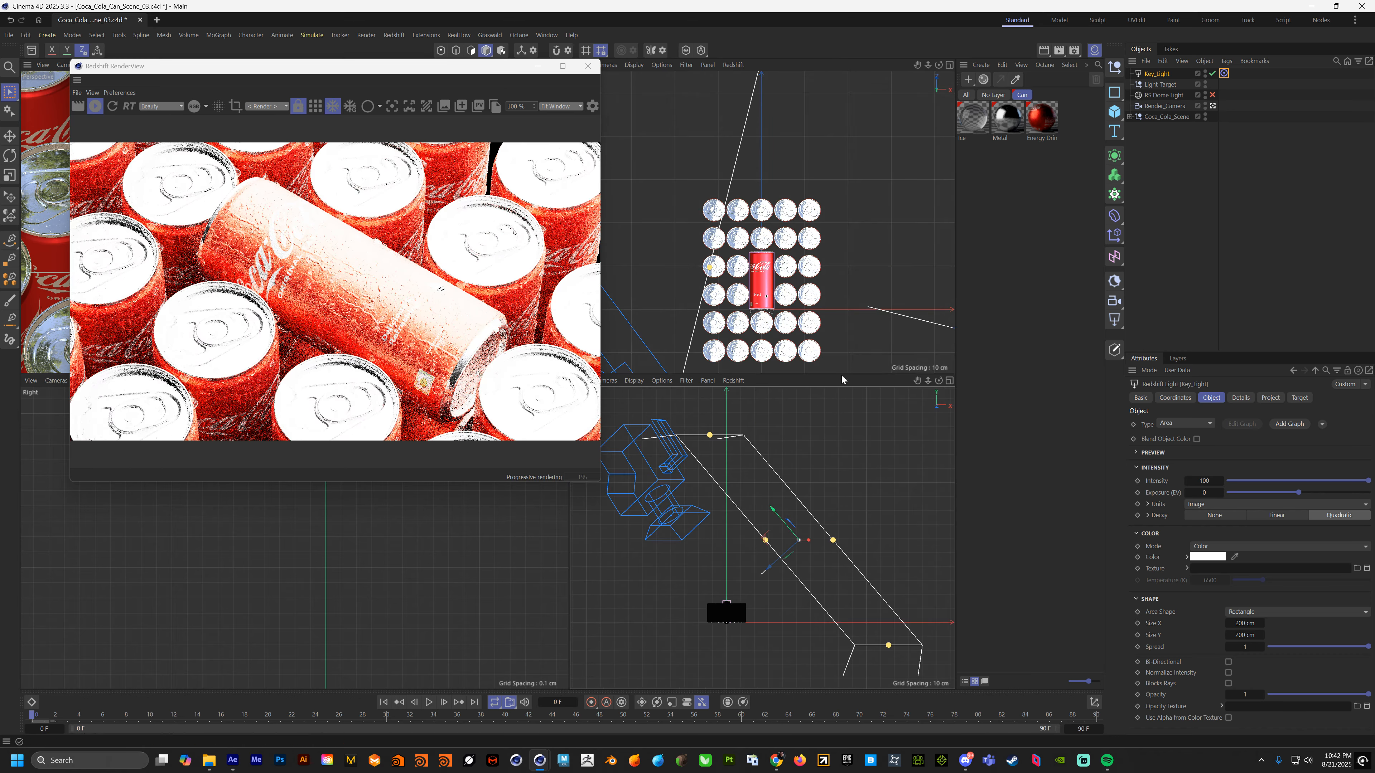
Step: Reposition Key_Light diagonally behind the cans, opposite the camera, and shrink it to about 86 by 38 cm
scroll(874, 278, "down", 5)
middle_click_drag(887, 274, 806, 280, "alt")
scroll(807, 280, "down", 4)
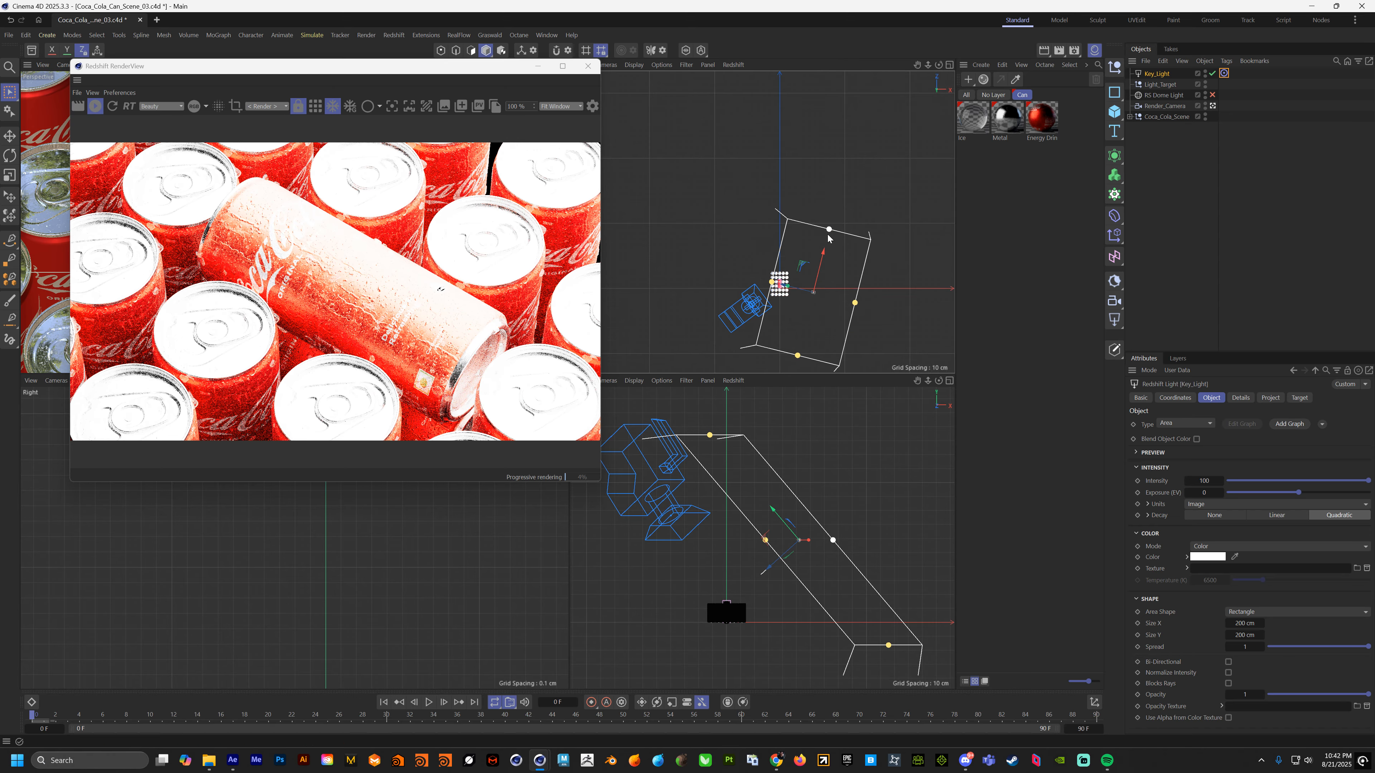
mouse_move(829, 229)
left_mouse_down()
mouse_move(823, 255)
mouse_move(780, 284)
mouse_move(799, 289)
mouse_move(835, 206)
left_mouse_up()
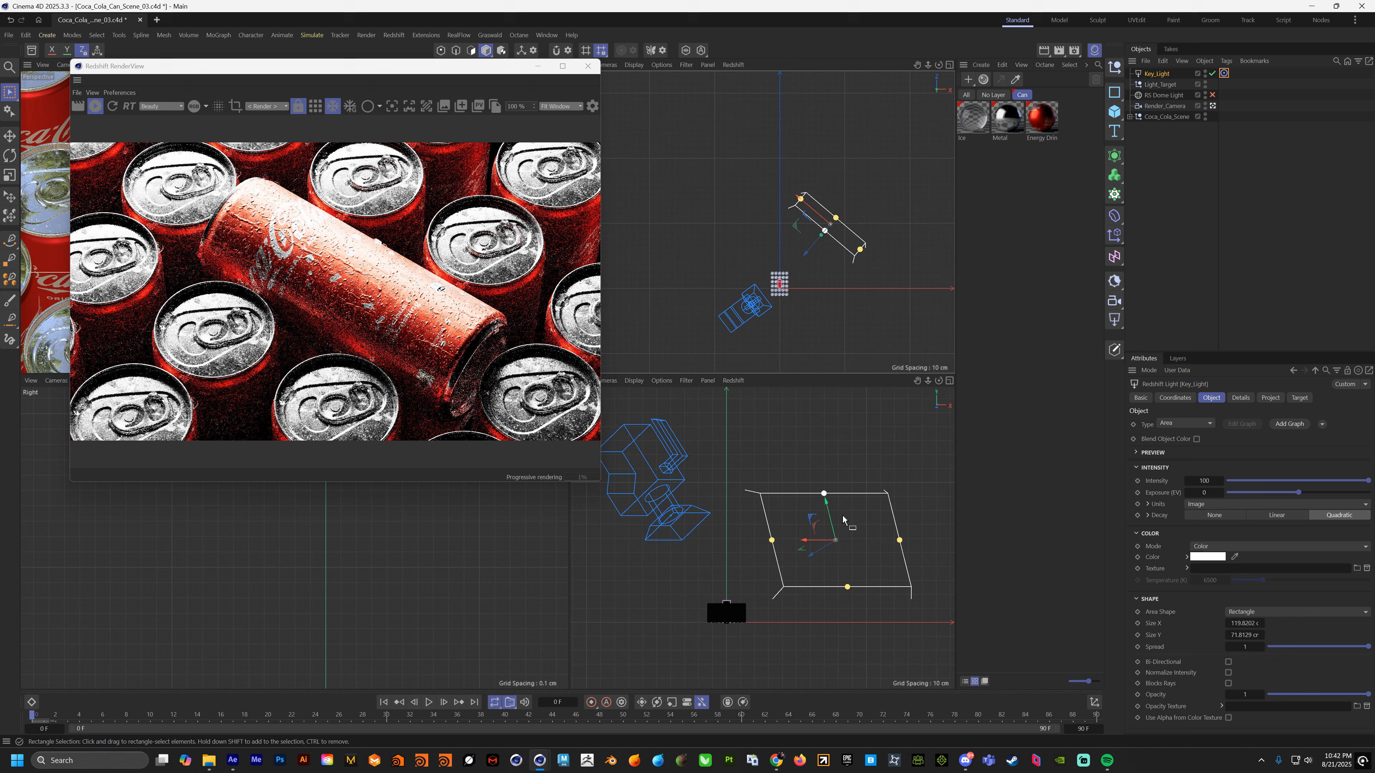
left_click_drag(772, 540, 790, 540)
left_click_drag(829, 493, 829, 518)
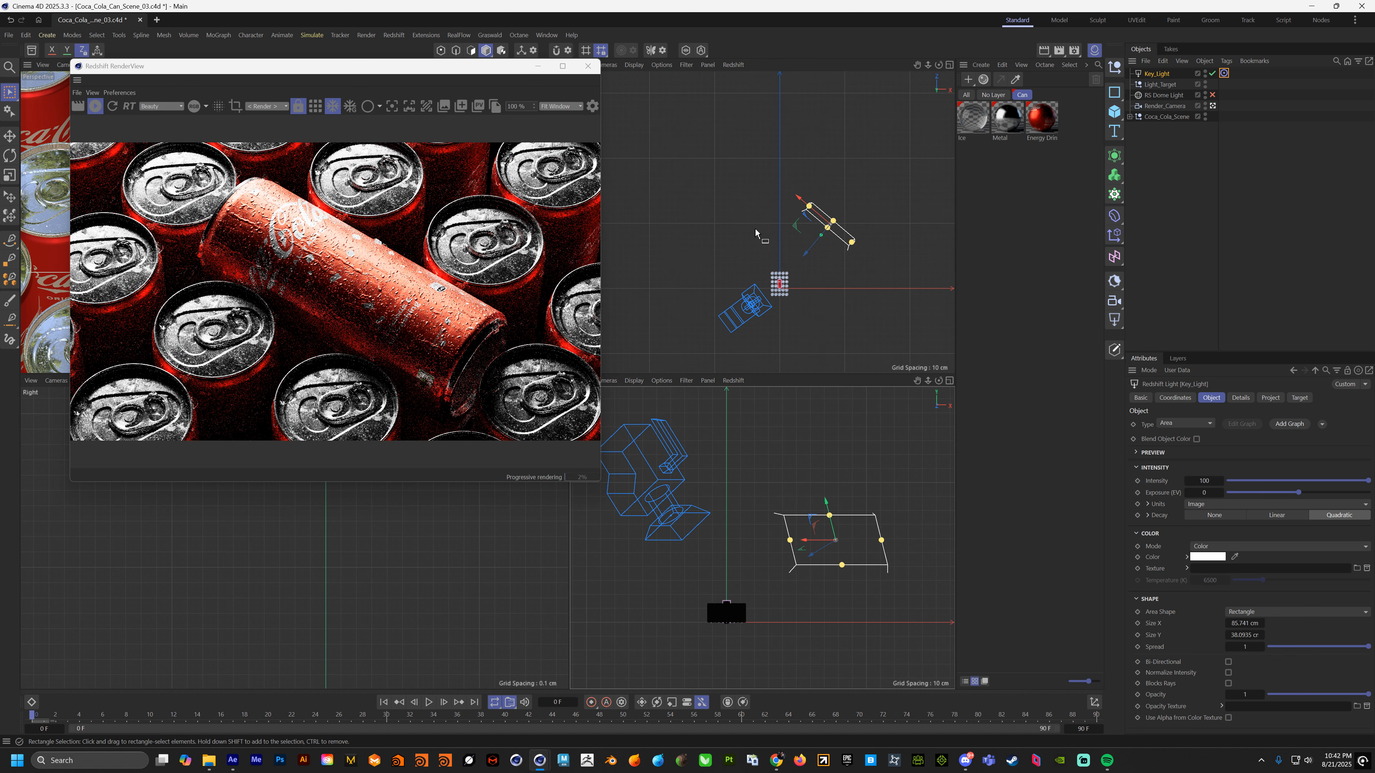
Step: Move Key_Light closer to and higher above the cans and reduce its size to about 49 by 22 cm
left_click_drag(800, 198, 794, 194)
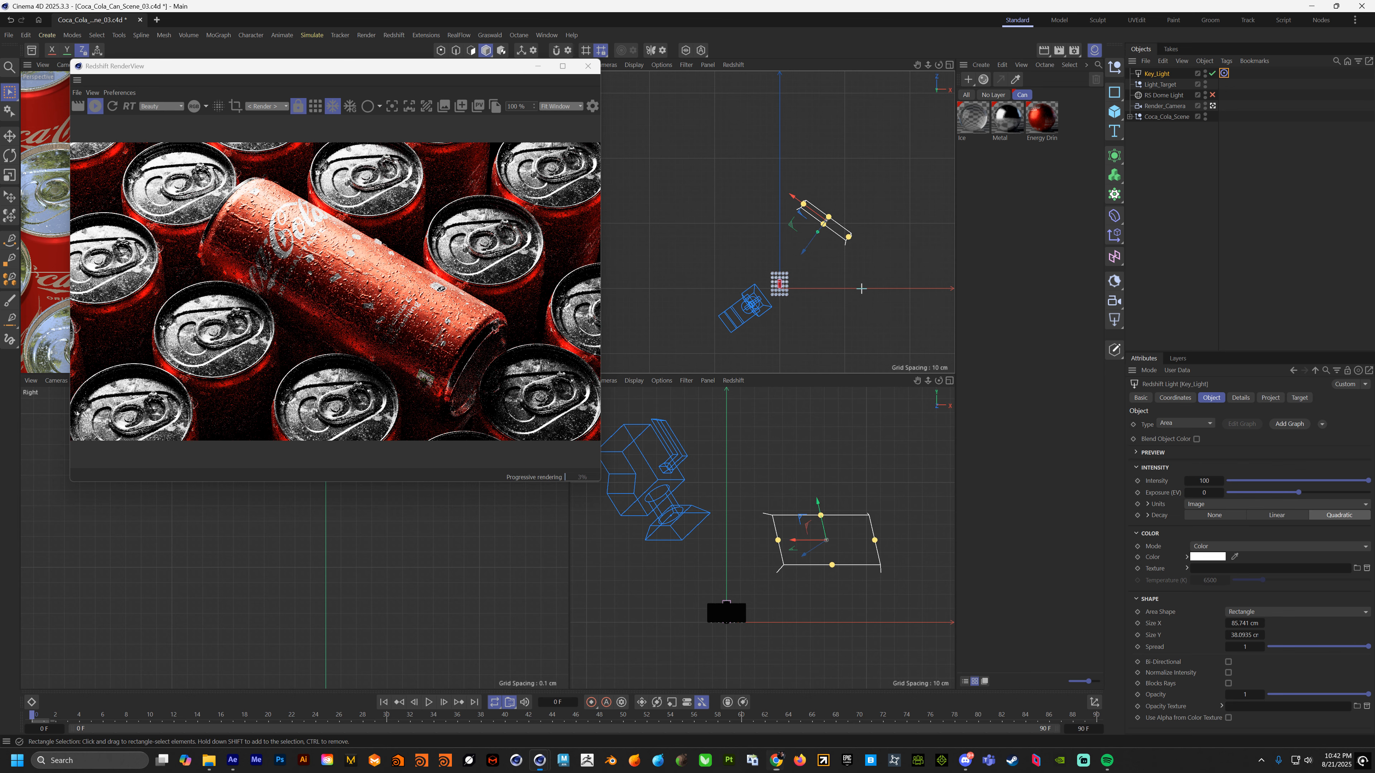
left_click(837, 212)
left_click(827, 222)
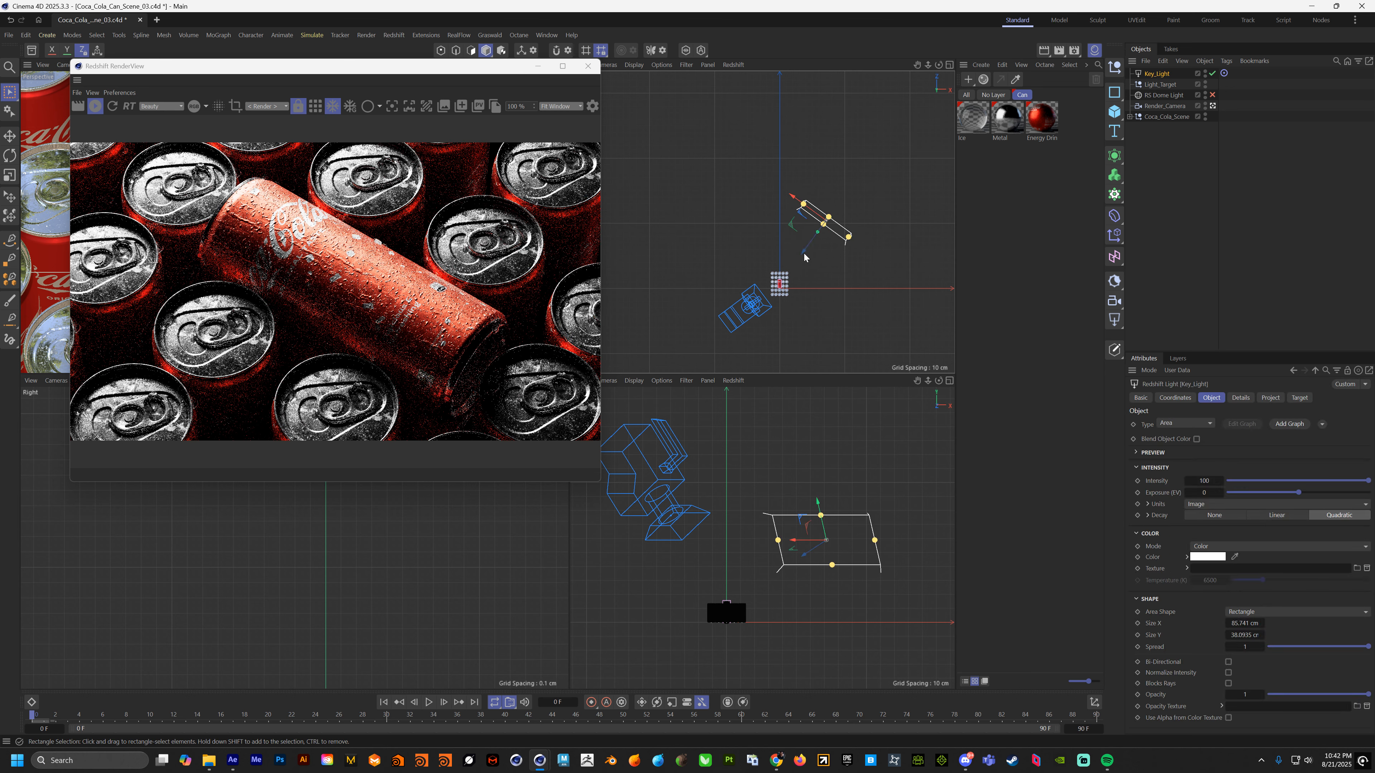
left_click_drag(818, 497, 788, 487)
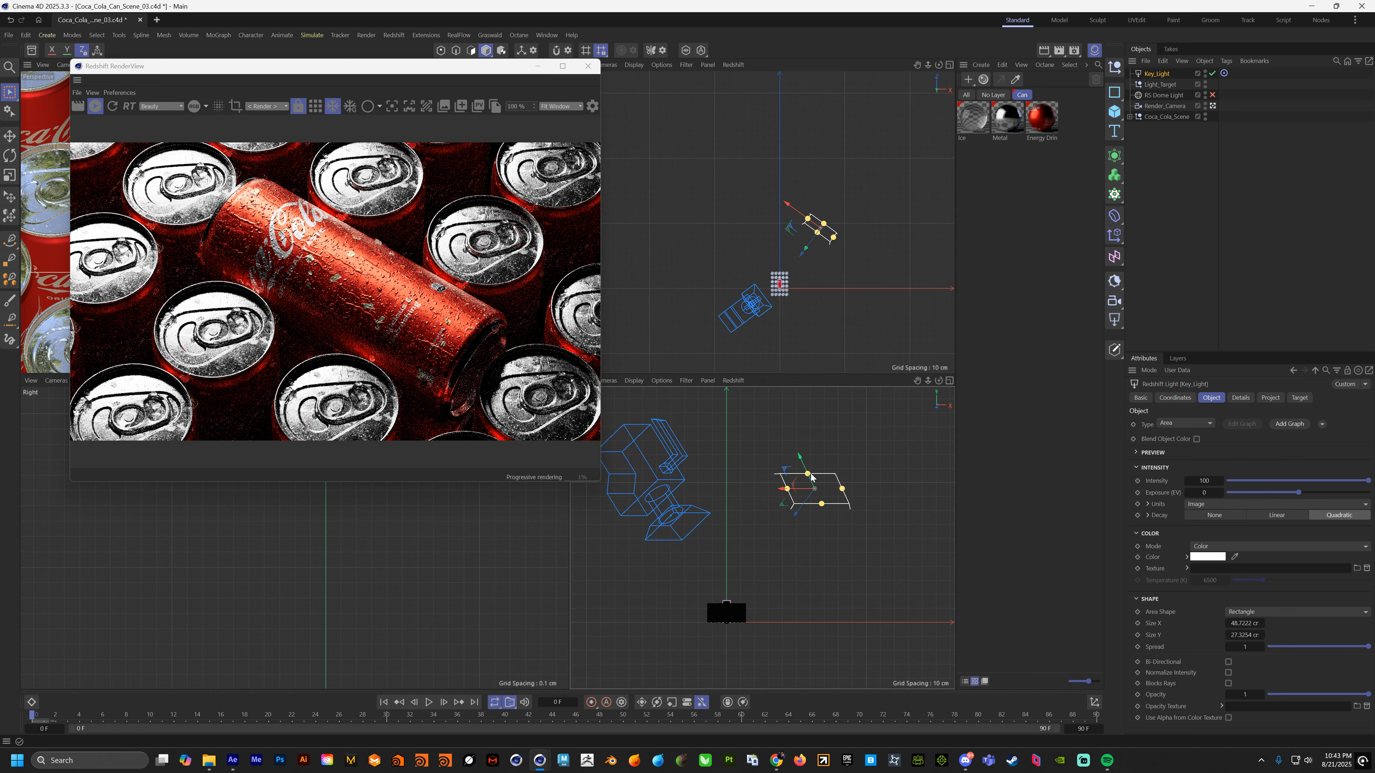
left_click_drag(808, 476, 809, 477)
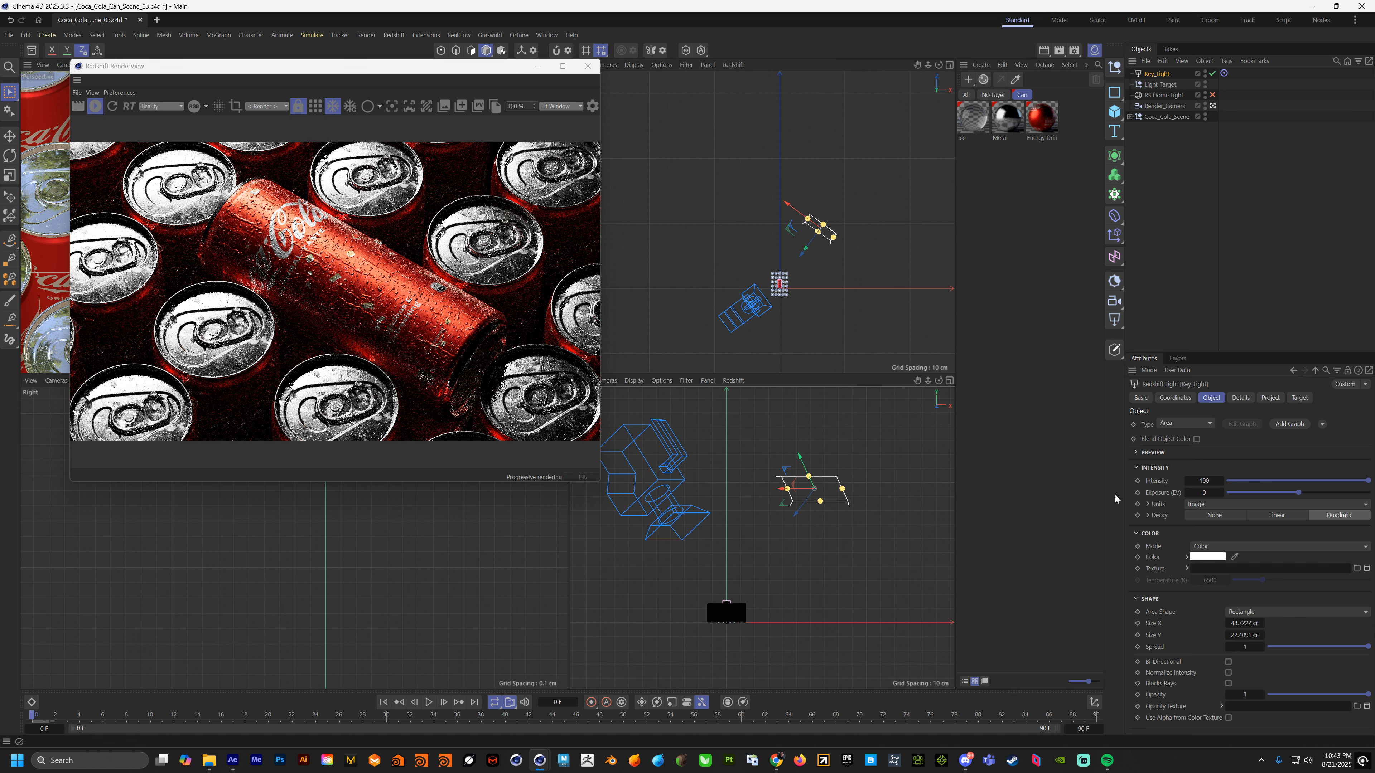
Step: Switch Key_Light's color mode to Temperature at about 4300 K and set its intensity to 50
left_click(1252, 548)
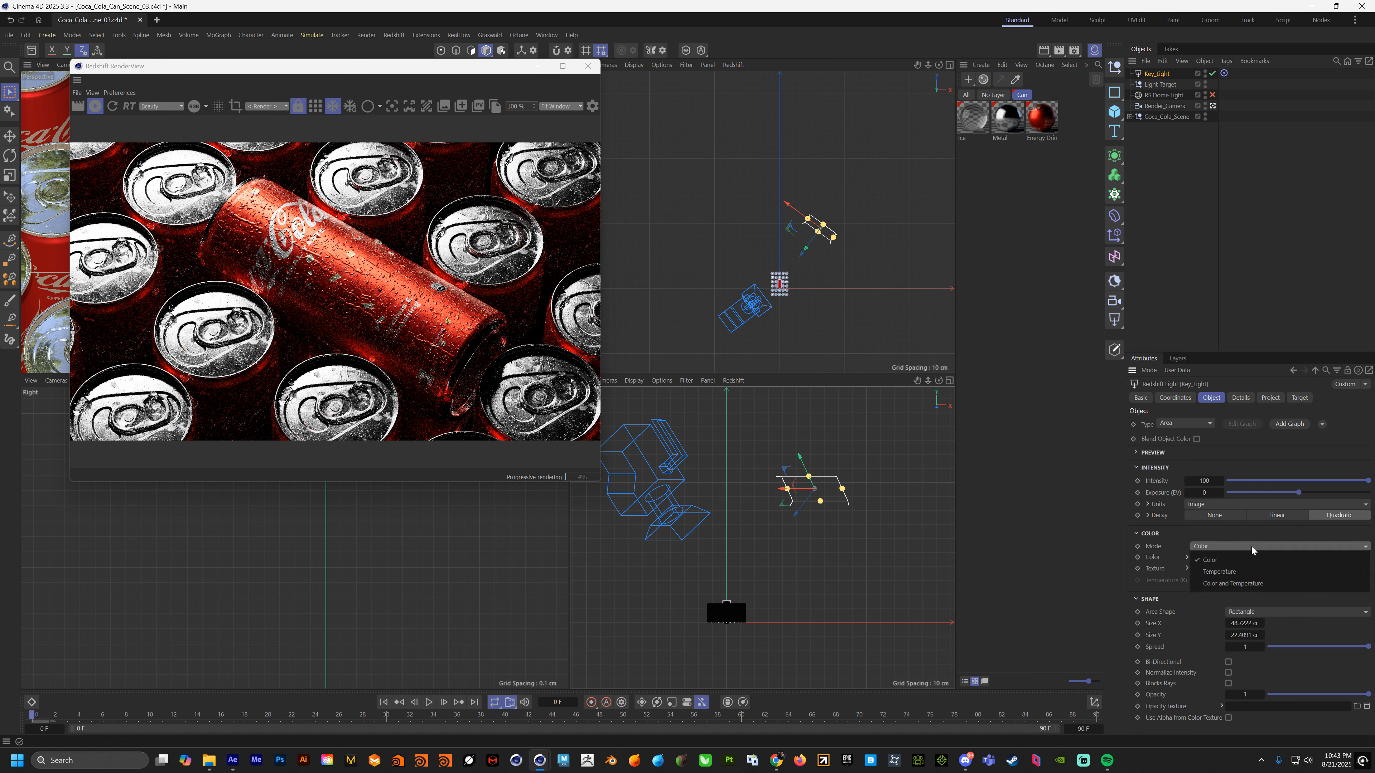
left_click(1240, 572)
left_click_drag(1262, 581, 1251, 583)
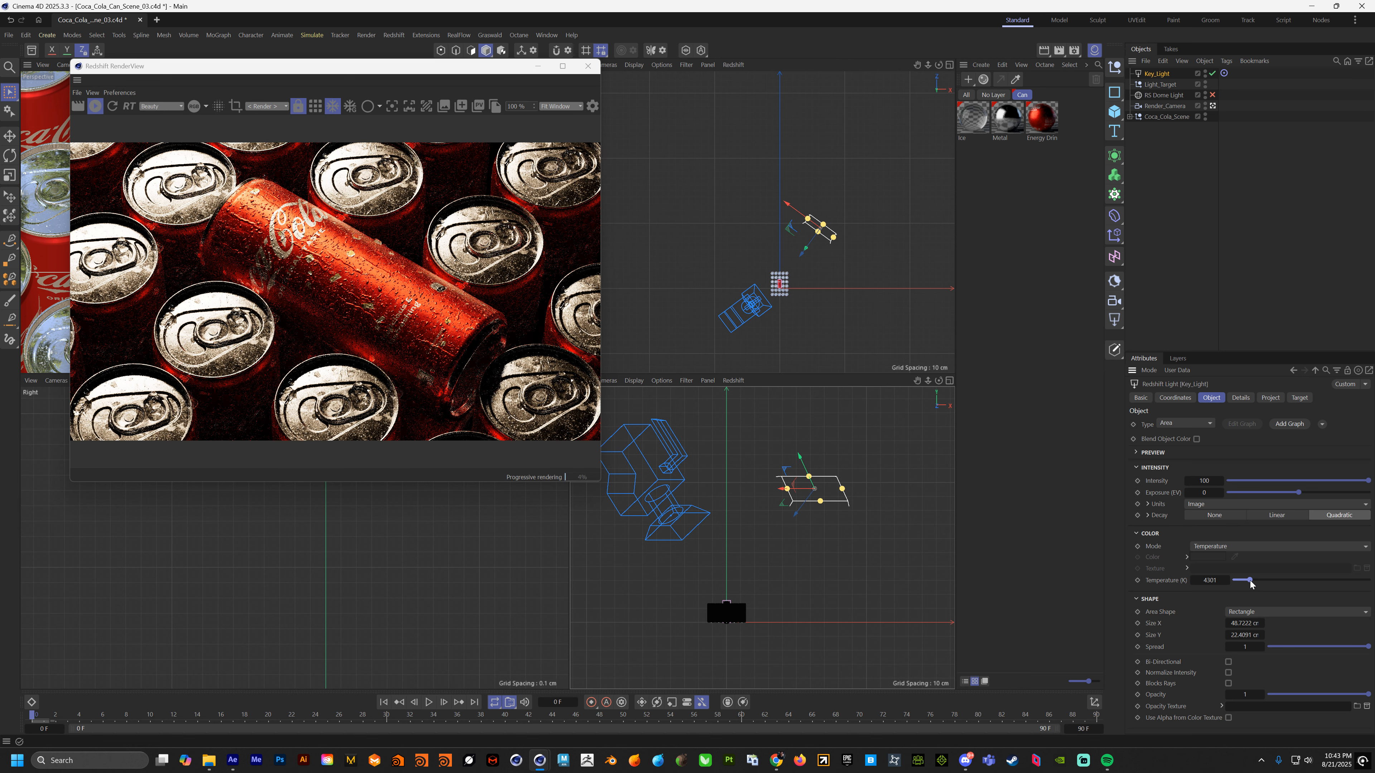
left_click(1211, 481)
type("50")
key("Return")
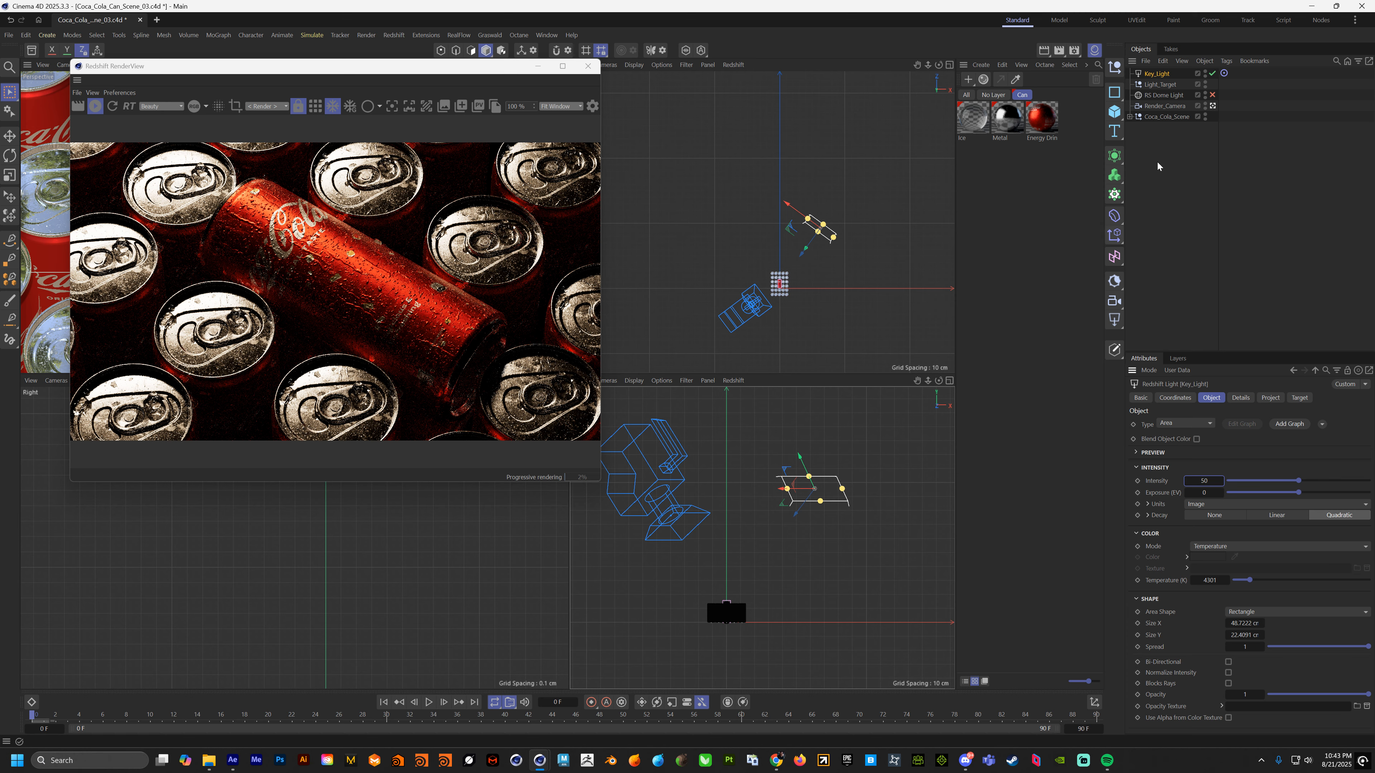
Step: Add a second Redshift Area Light and set its pitch rotation to 90°
left_click(1152, 217)
left_click(1116, 320)
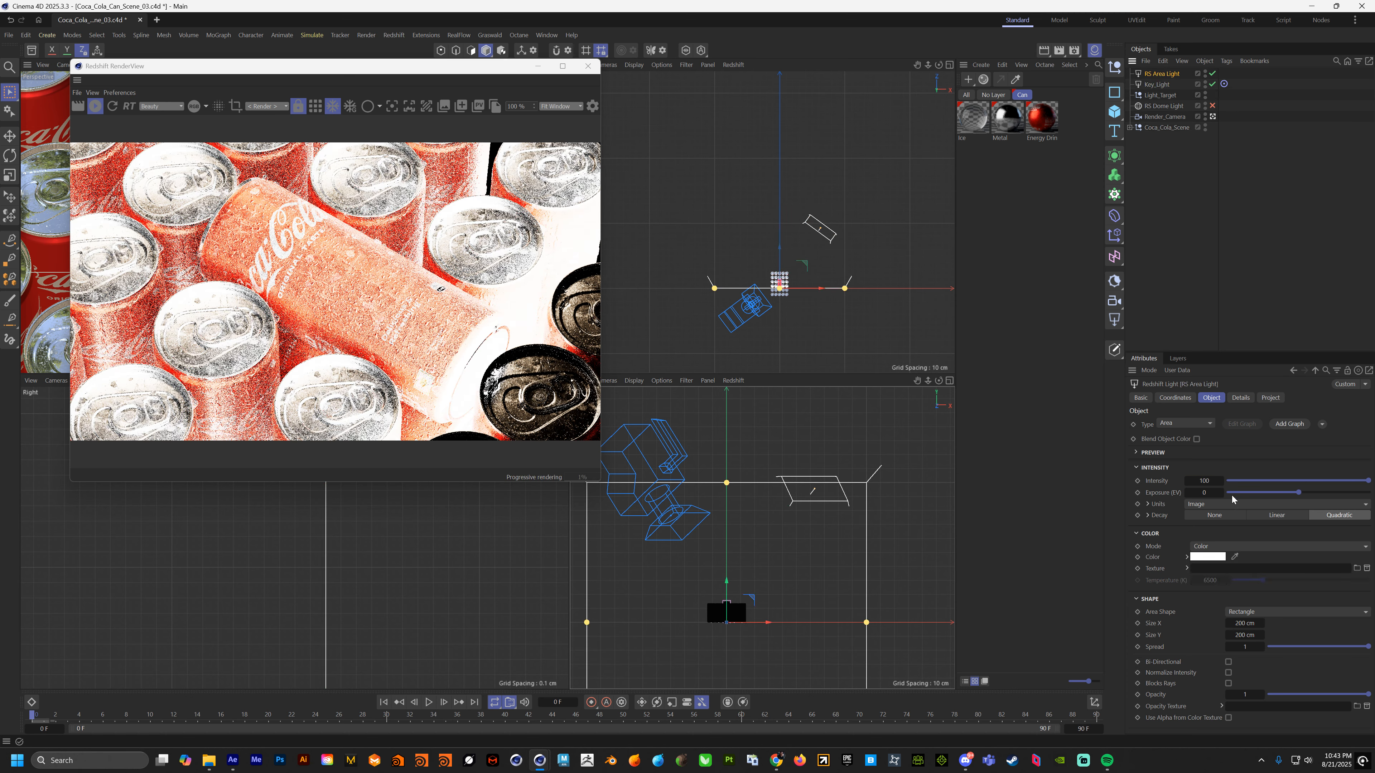
left_click(1240, 397)
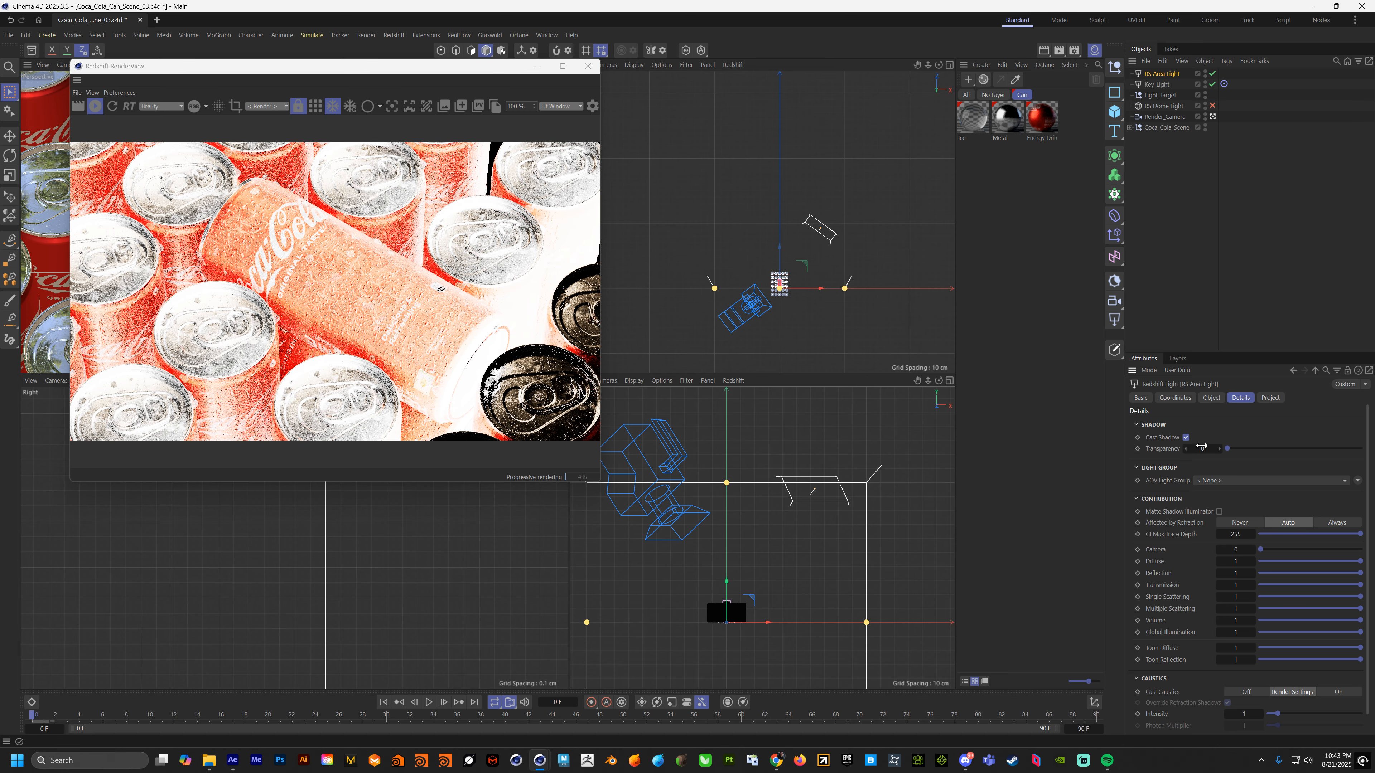
left_click(1176, 398)
left_click_drag(1250, 450, 1302, 449)
double_click(1249, 449)
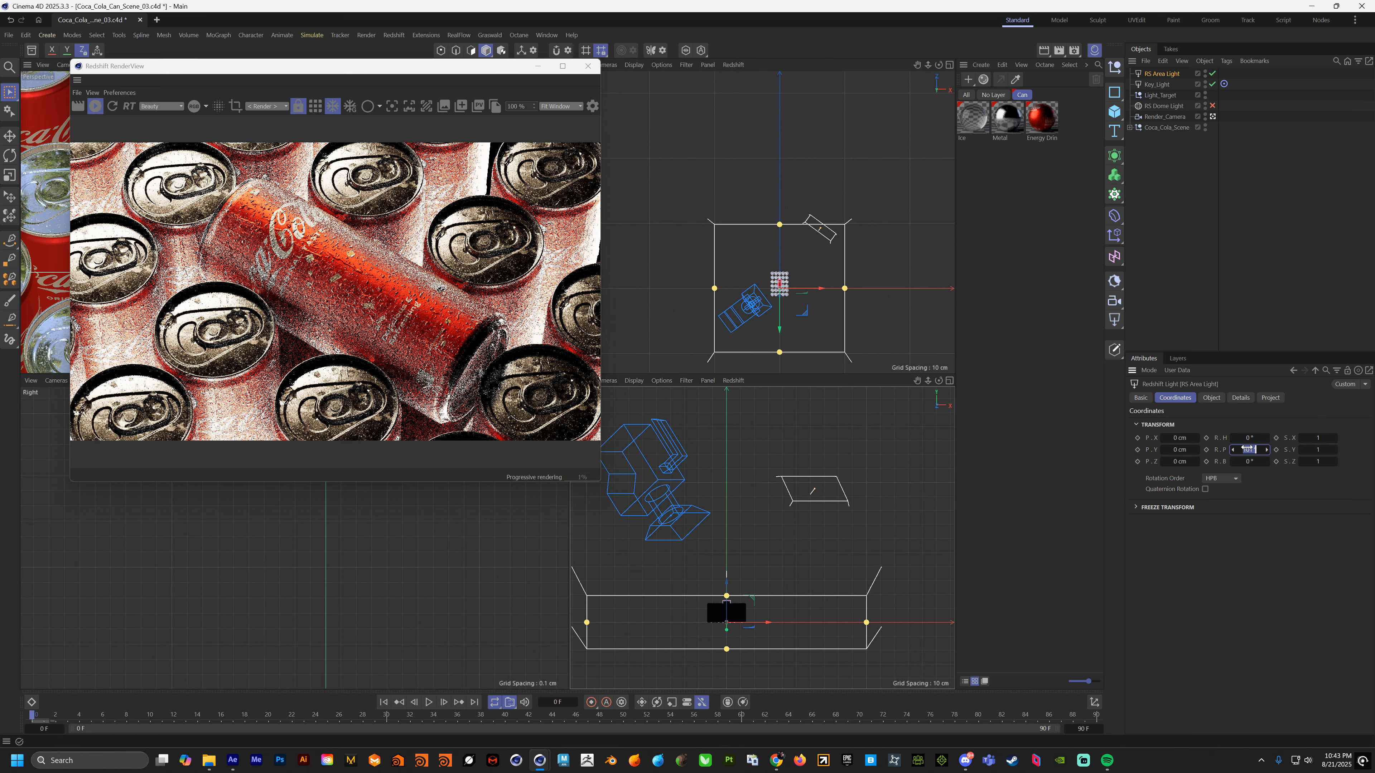
type("90")
key("Return")
Step: Lower the second area light beneath the cans to about -18.6 cm in Y and narrow it along X
left_click_drag(726, 618, 727, 643)
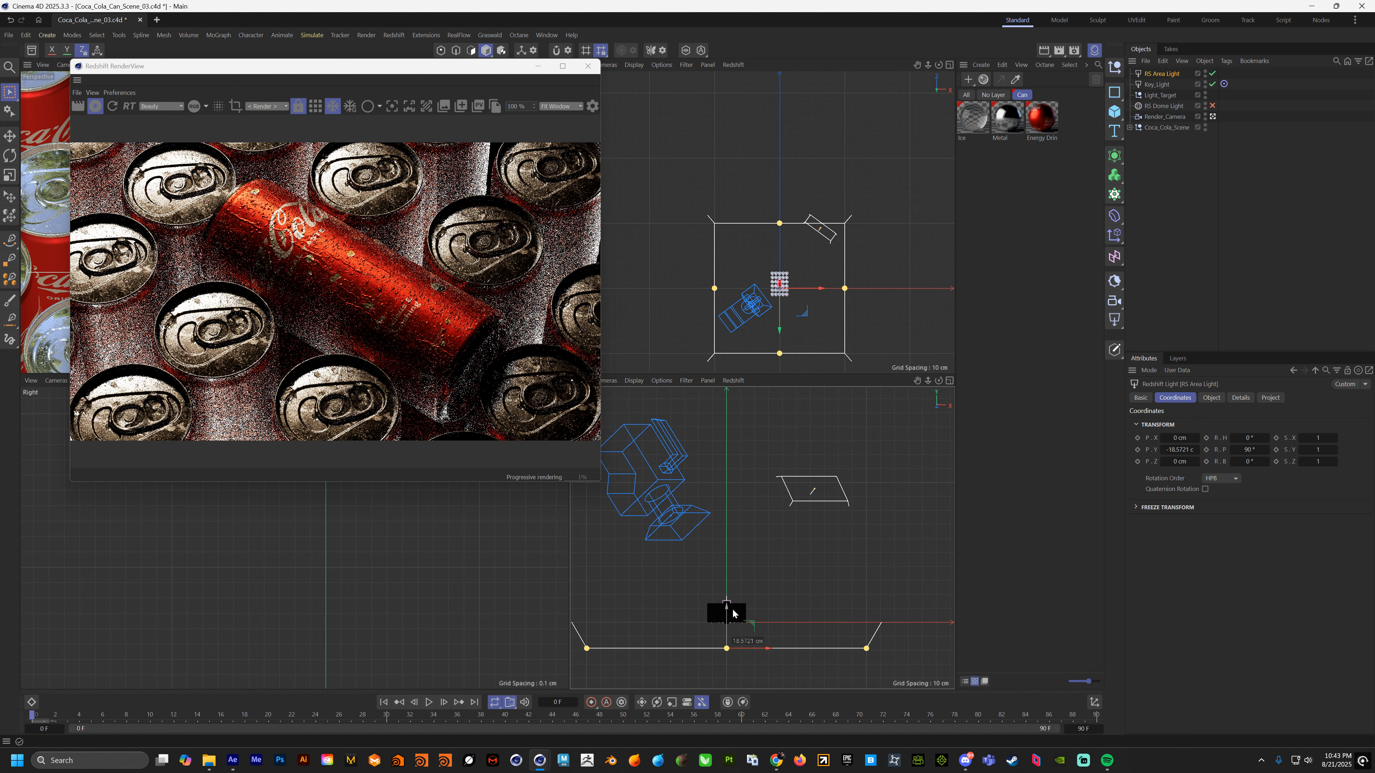
left_click(870, 654)
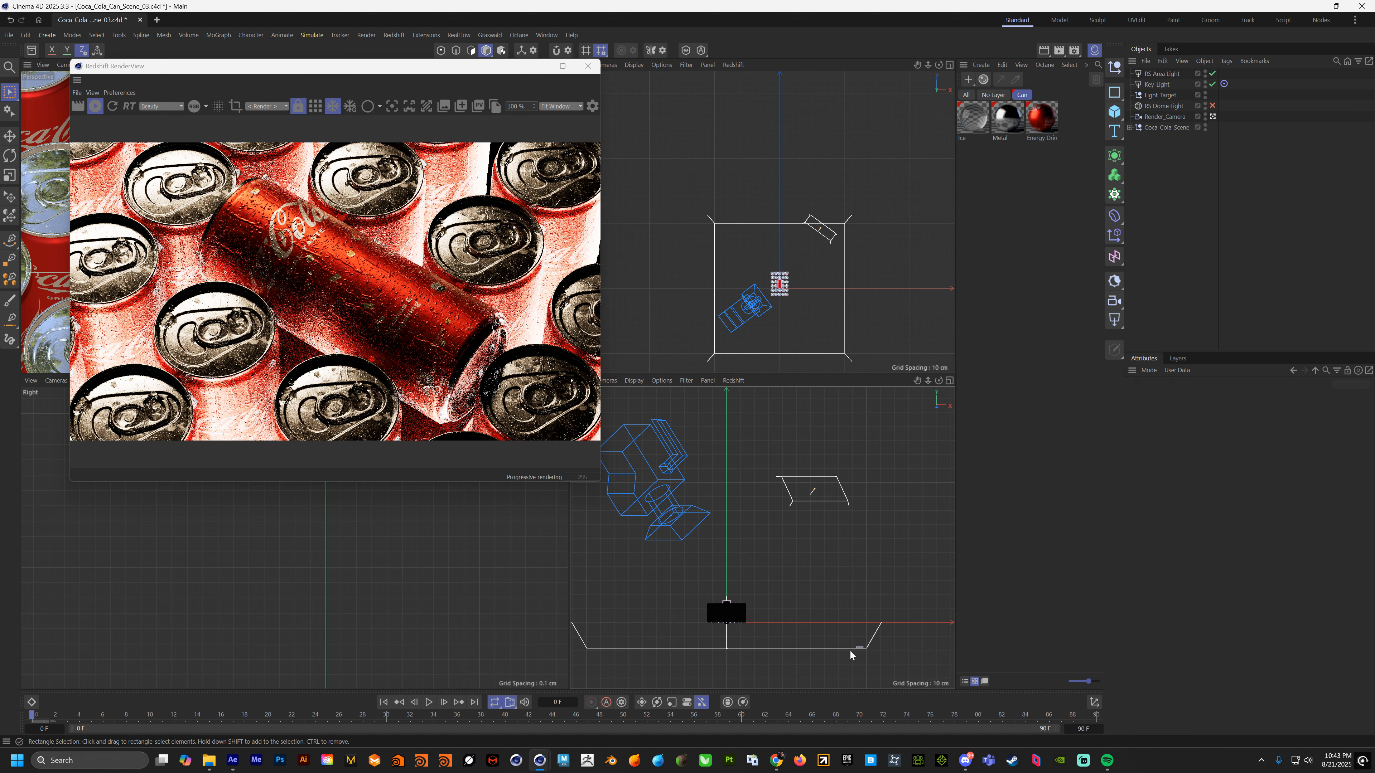
left_click(853, 649)
left_click_drag(867, 649, 779, 648)
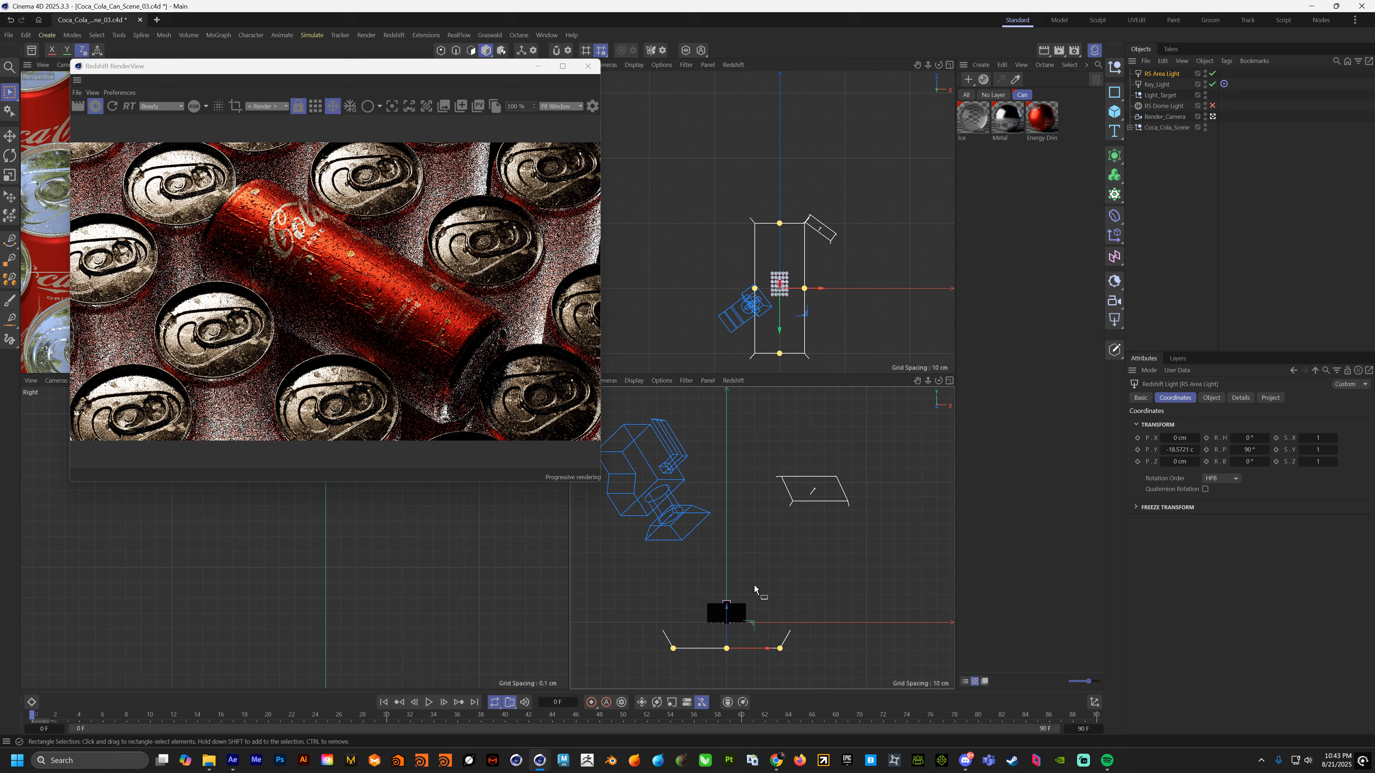
Step: Resize and shift the area light beneath the cans to fit the can block, about 32.5 by 43 cm, at about 6 cm in Z
left_click_drag(779, 223, 793, 289)
scroll(791, 286, "up", 5)
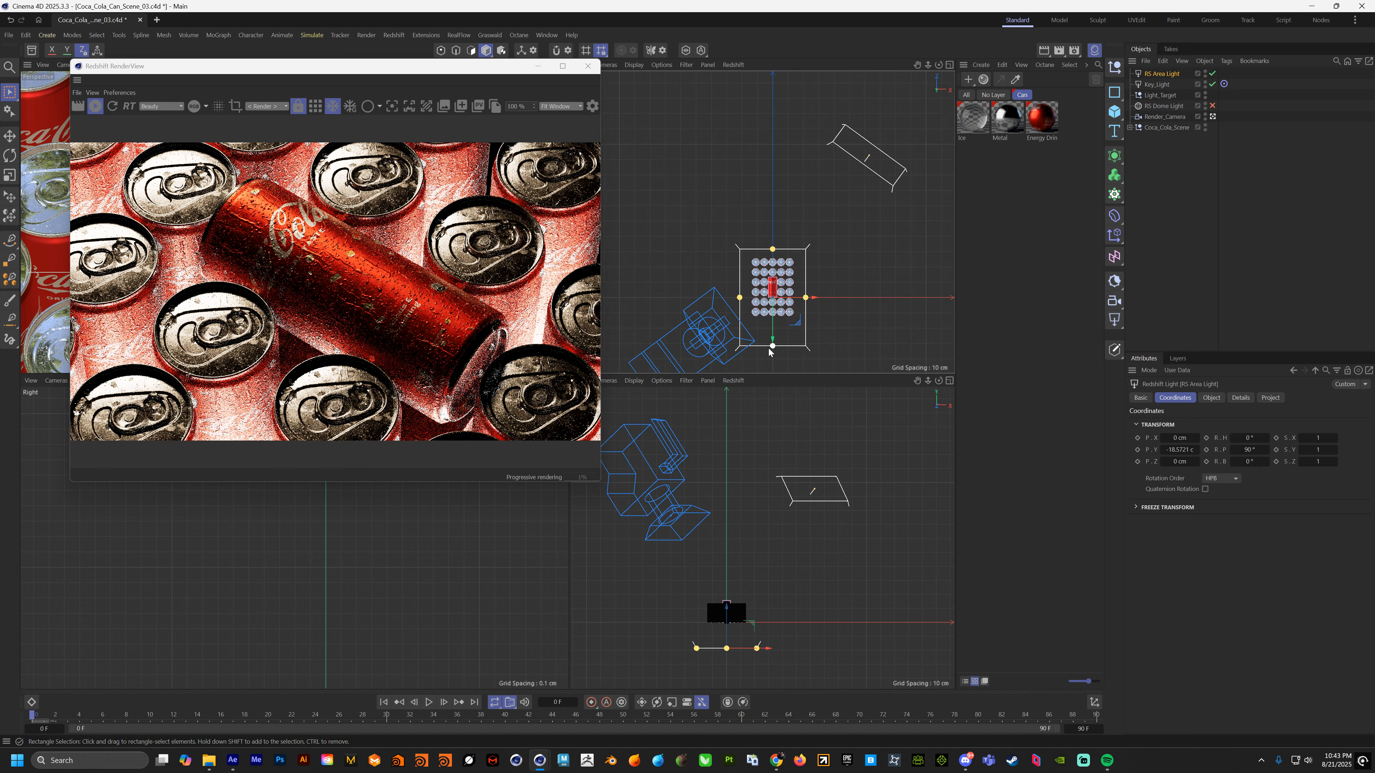
left_click_drag(772, 346, 797, 289)
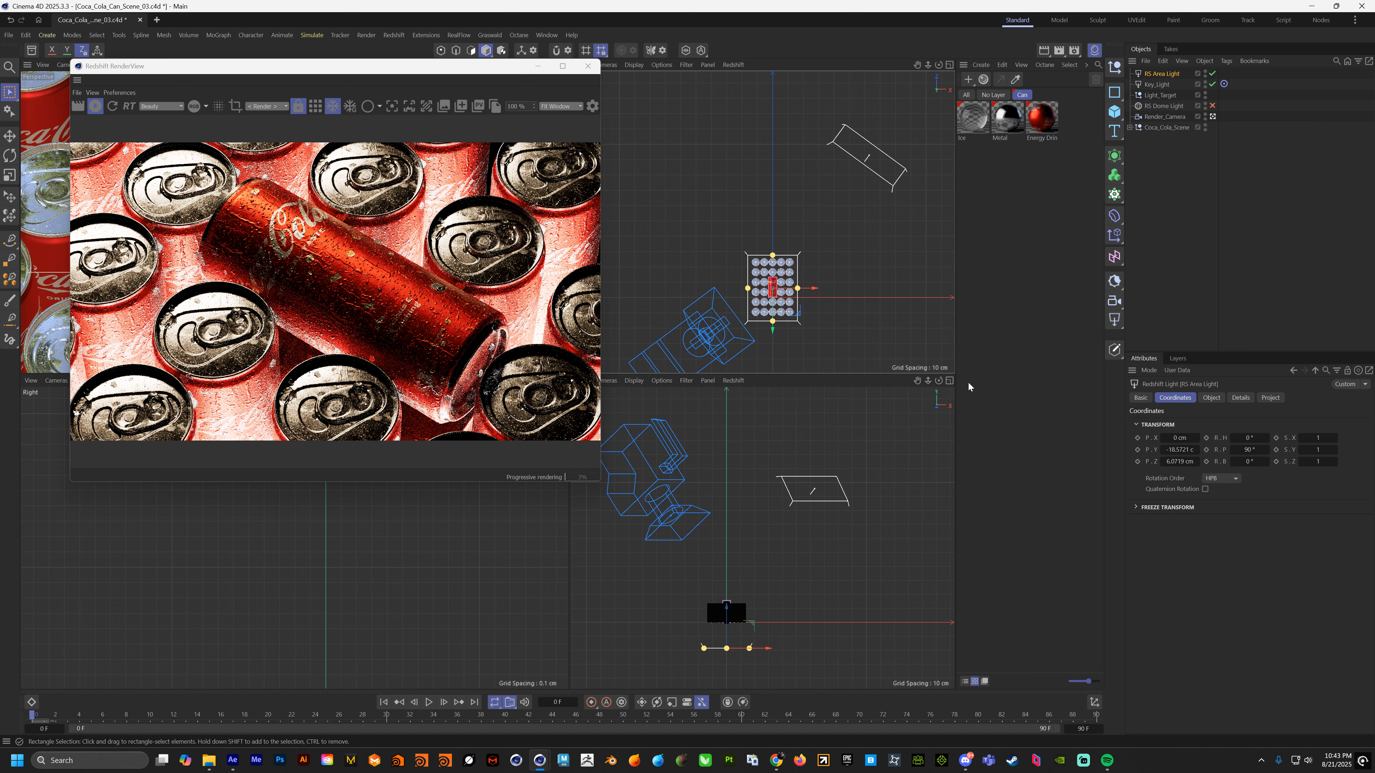
Step: Color the area light beneath the cans red, about RGB 220, 35, 35
left_click(1212, 399)
left_click(1221, 556)
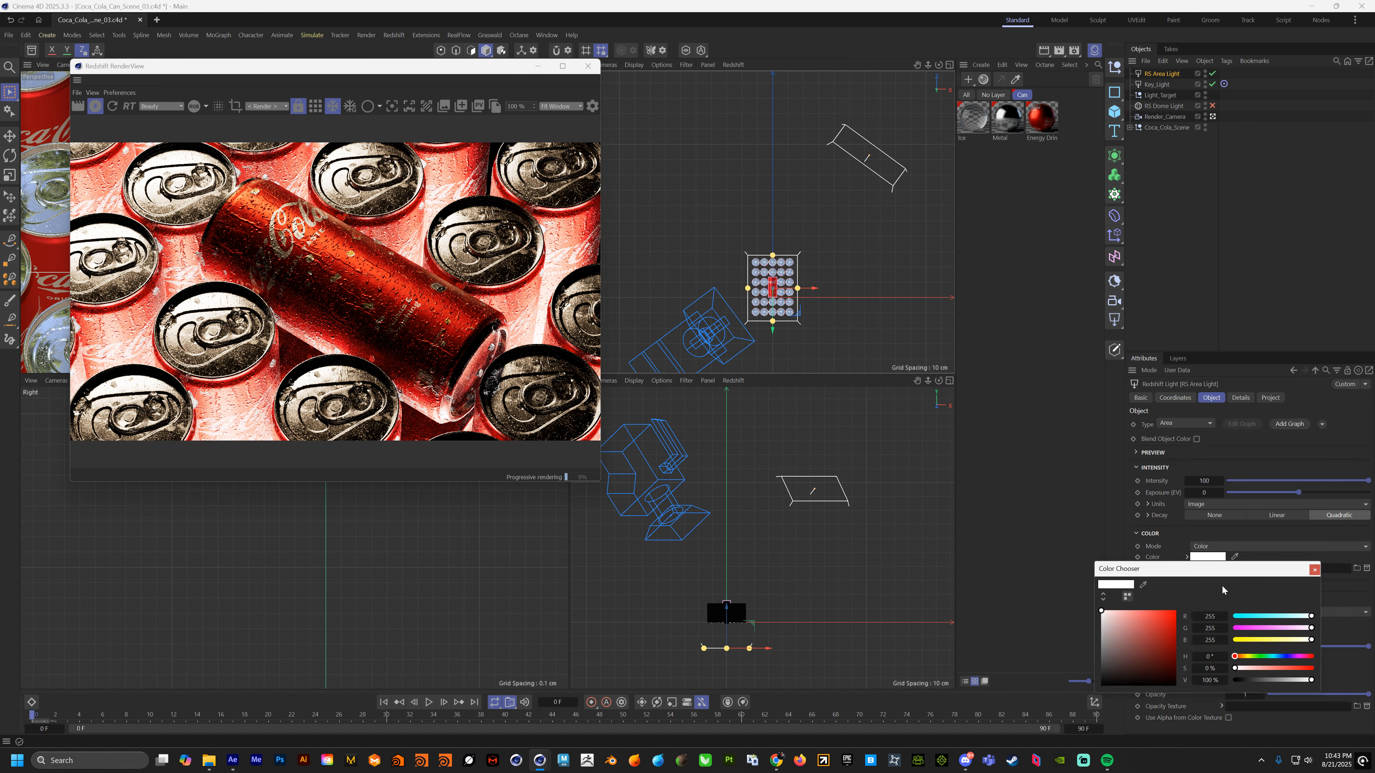
left_click(1164, 622)
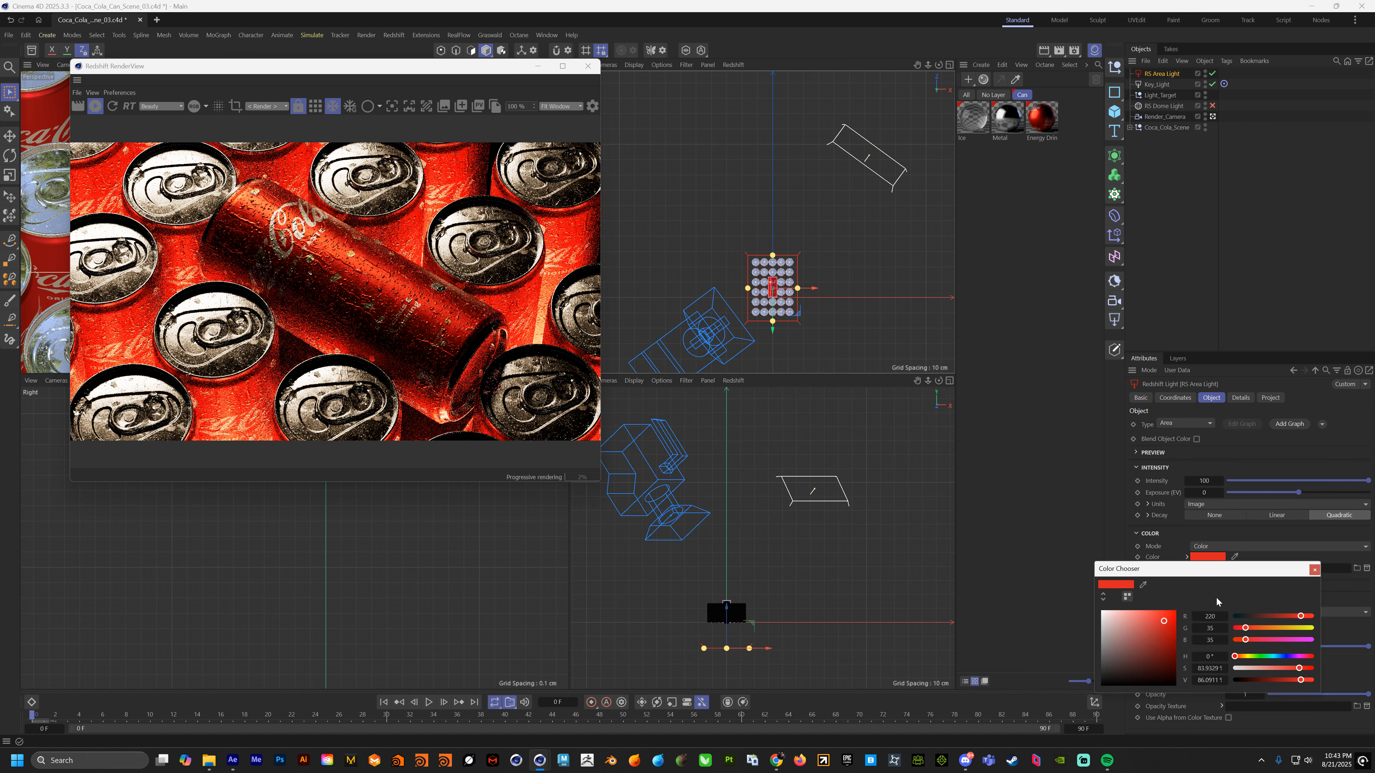
left_click(1314, 569)
Step: Reduce the red area light's intensity to 2 and deselect it
left_click_drag(1278, 481, 1243, 484)
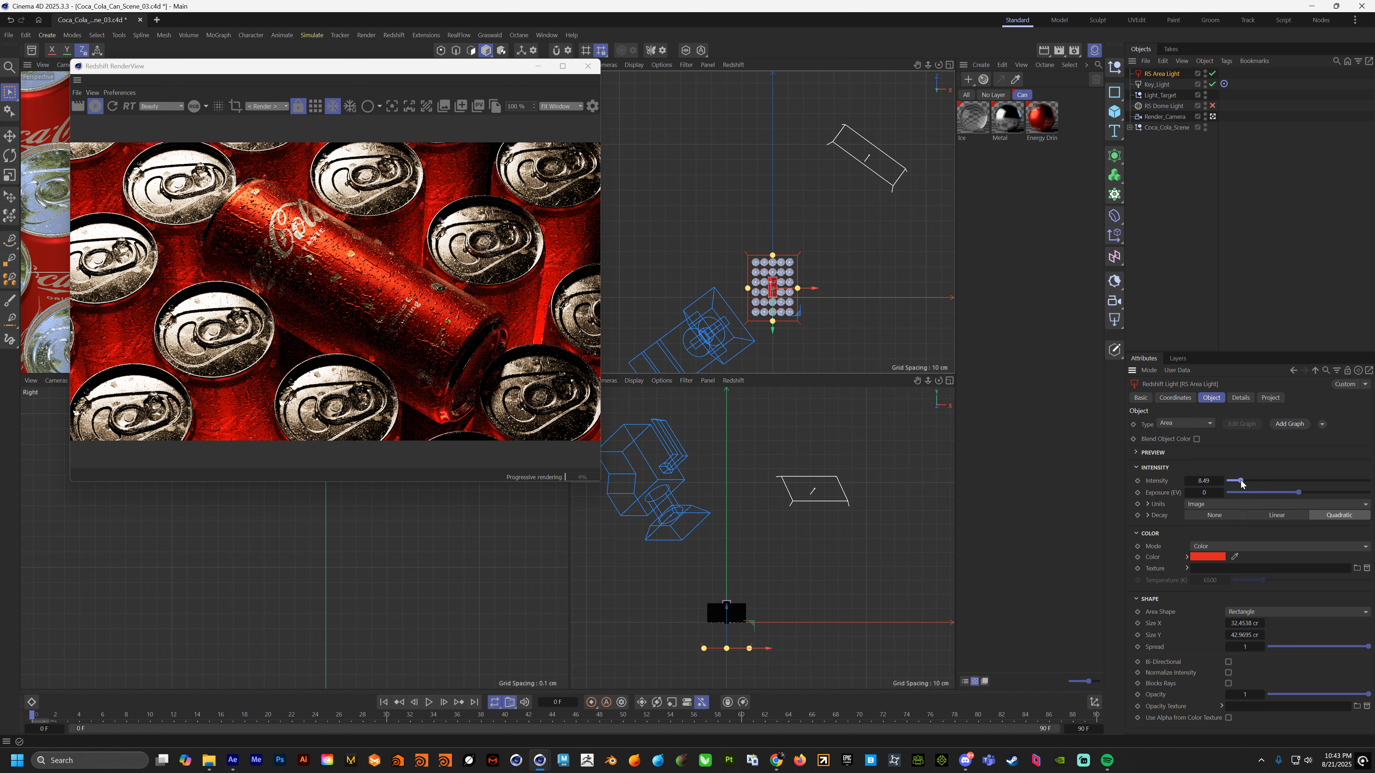
left_click_drag(1237, 484, 1232, 484)
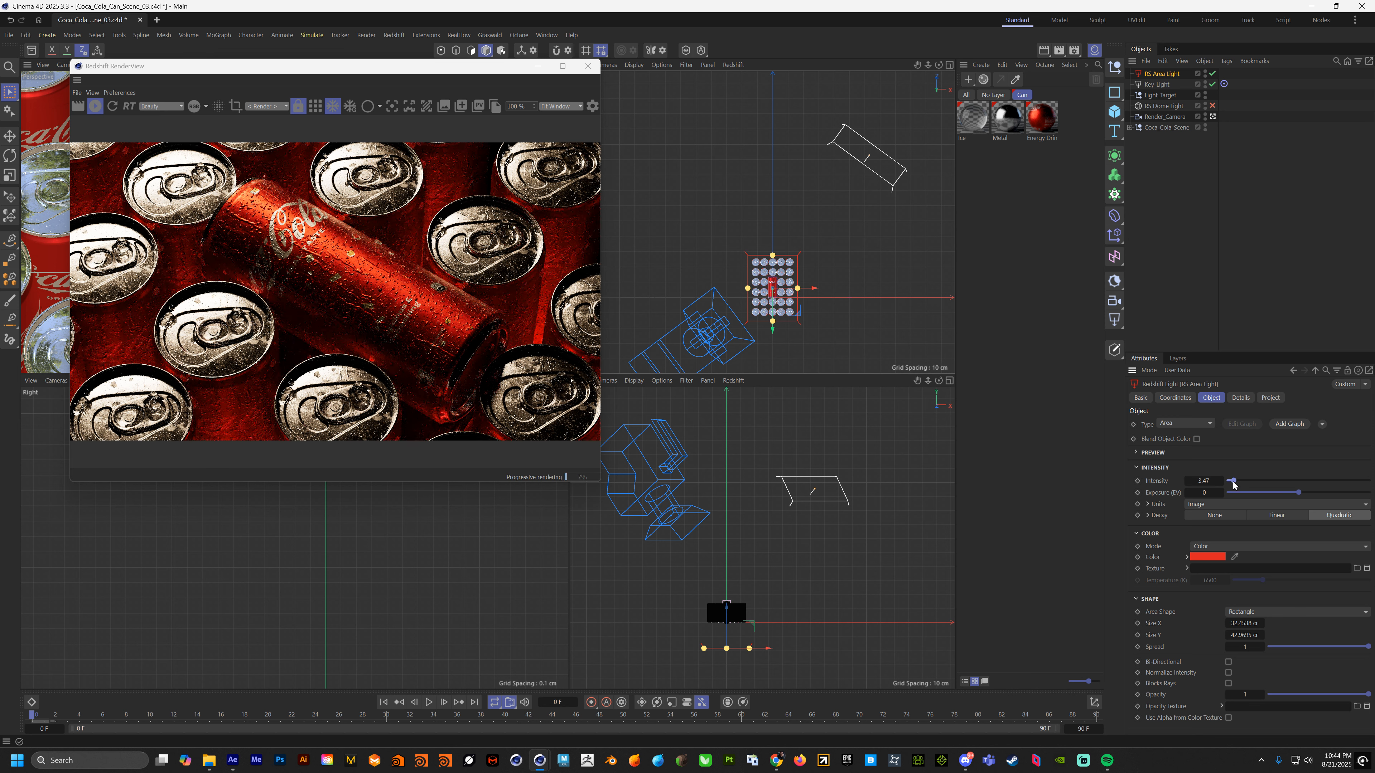
double_click(1218, 481)
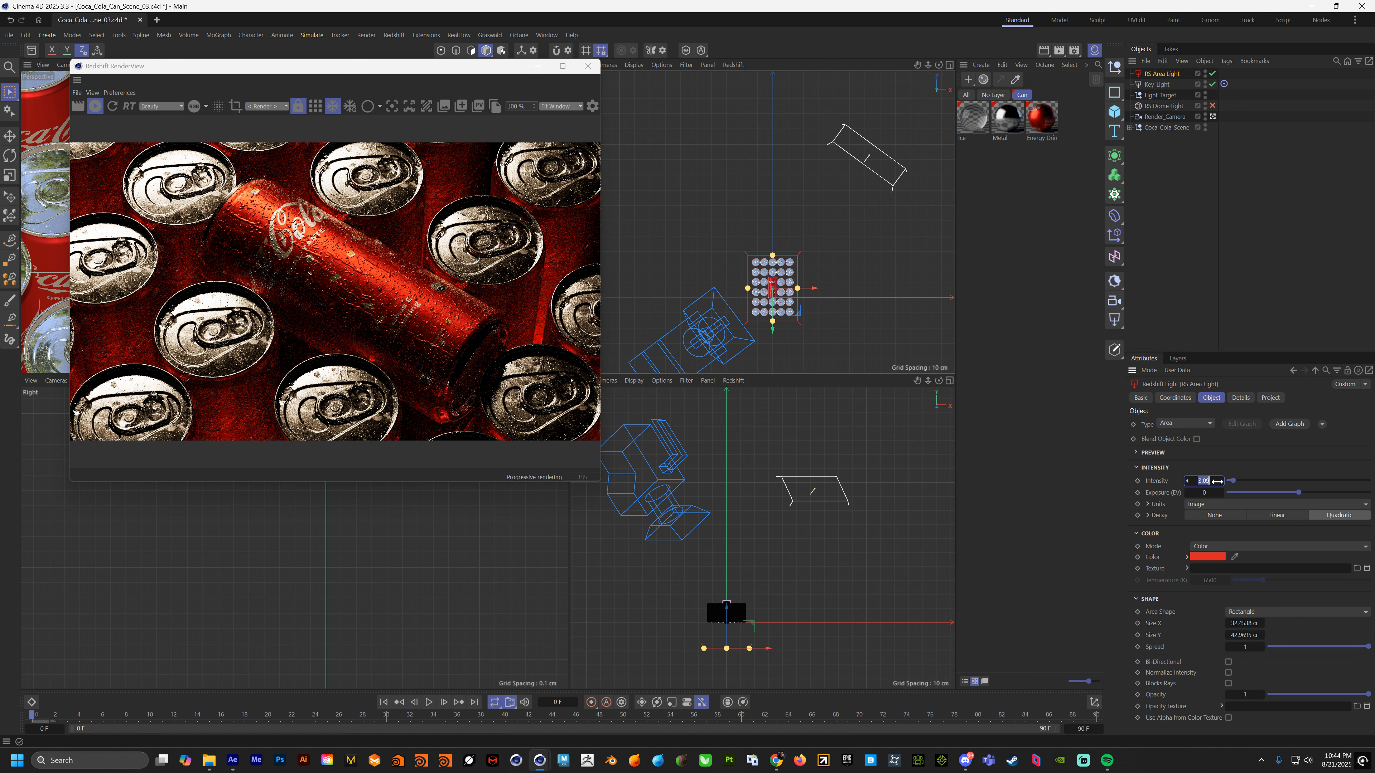
type("2")
key("Return")
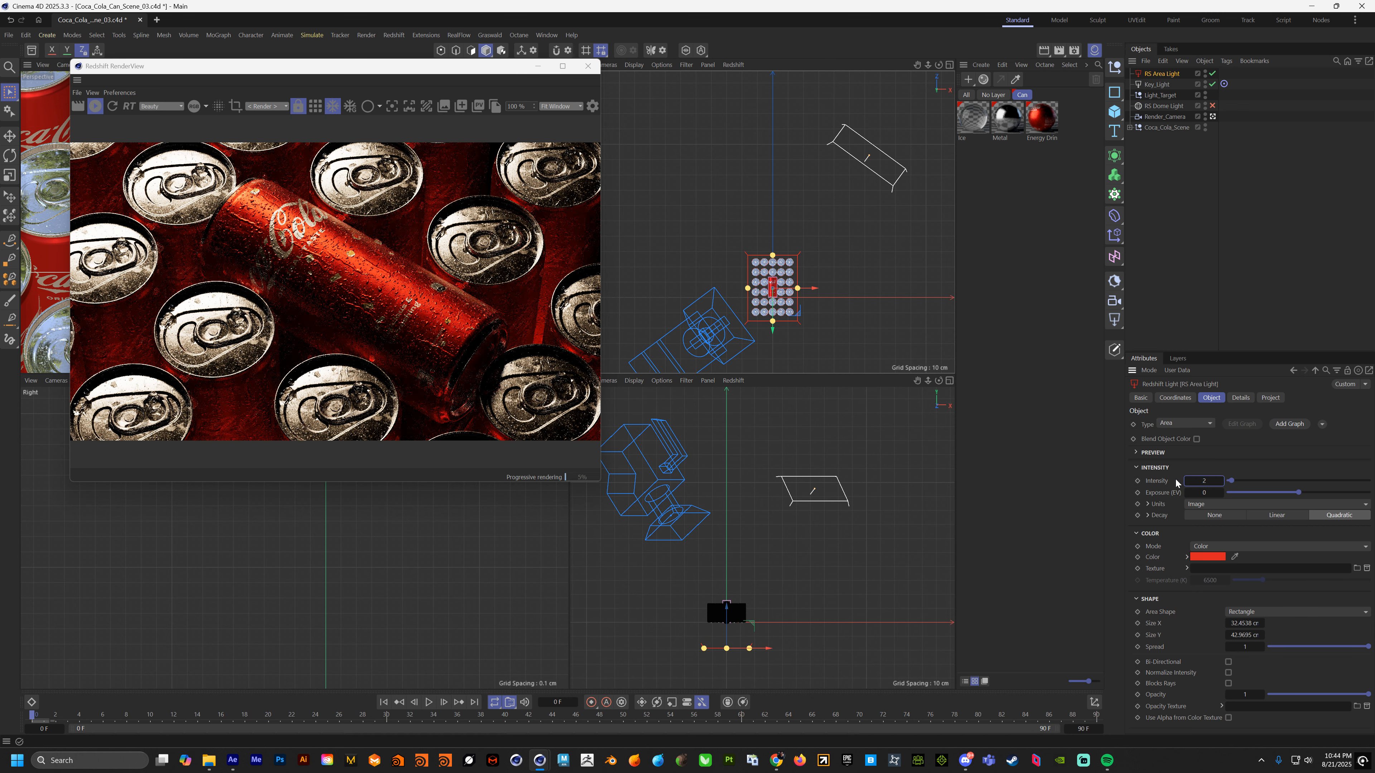
left_click(1158, 216)
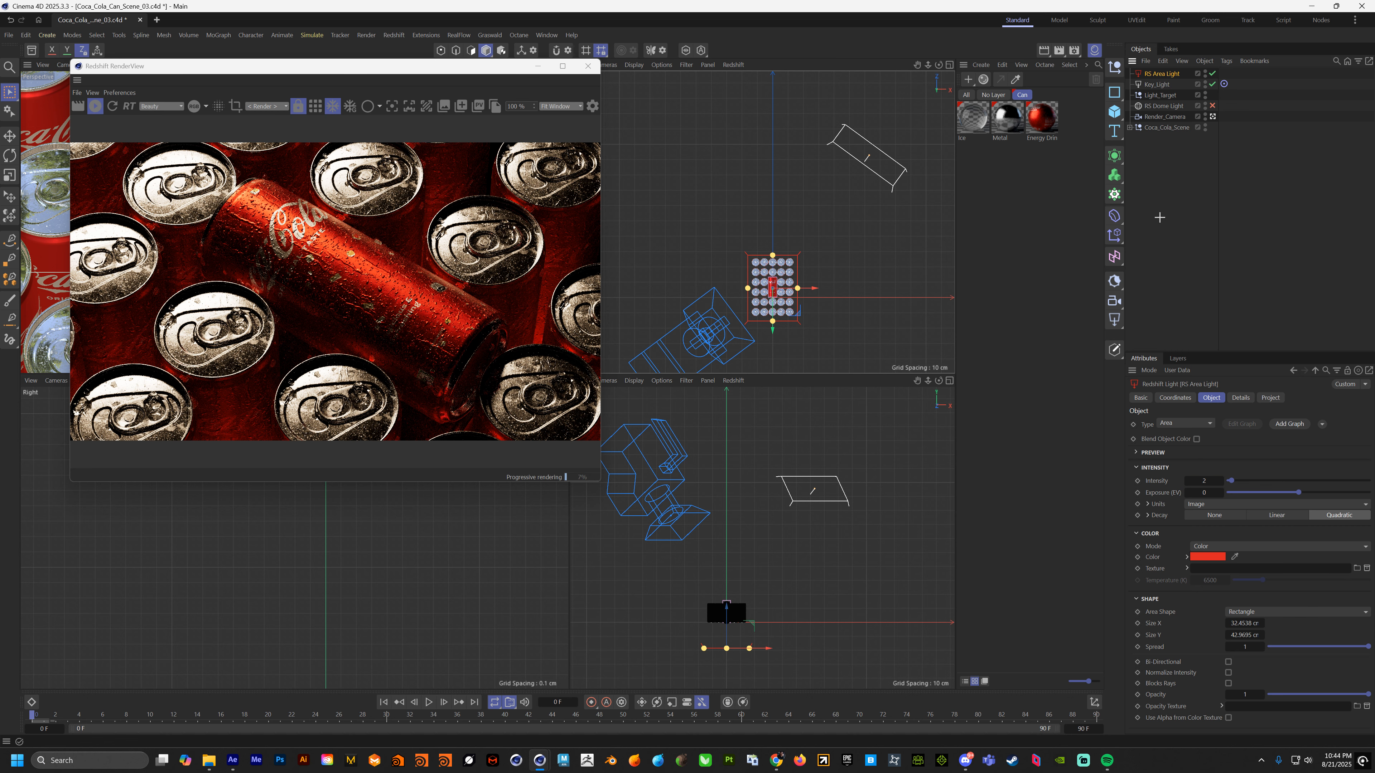
Step: Move Key_Light closer to the cans and fine-tune its height and distance
left_click(1156, 84)
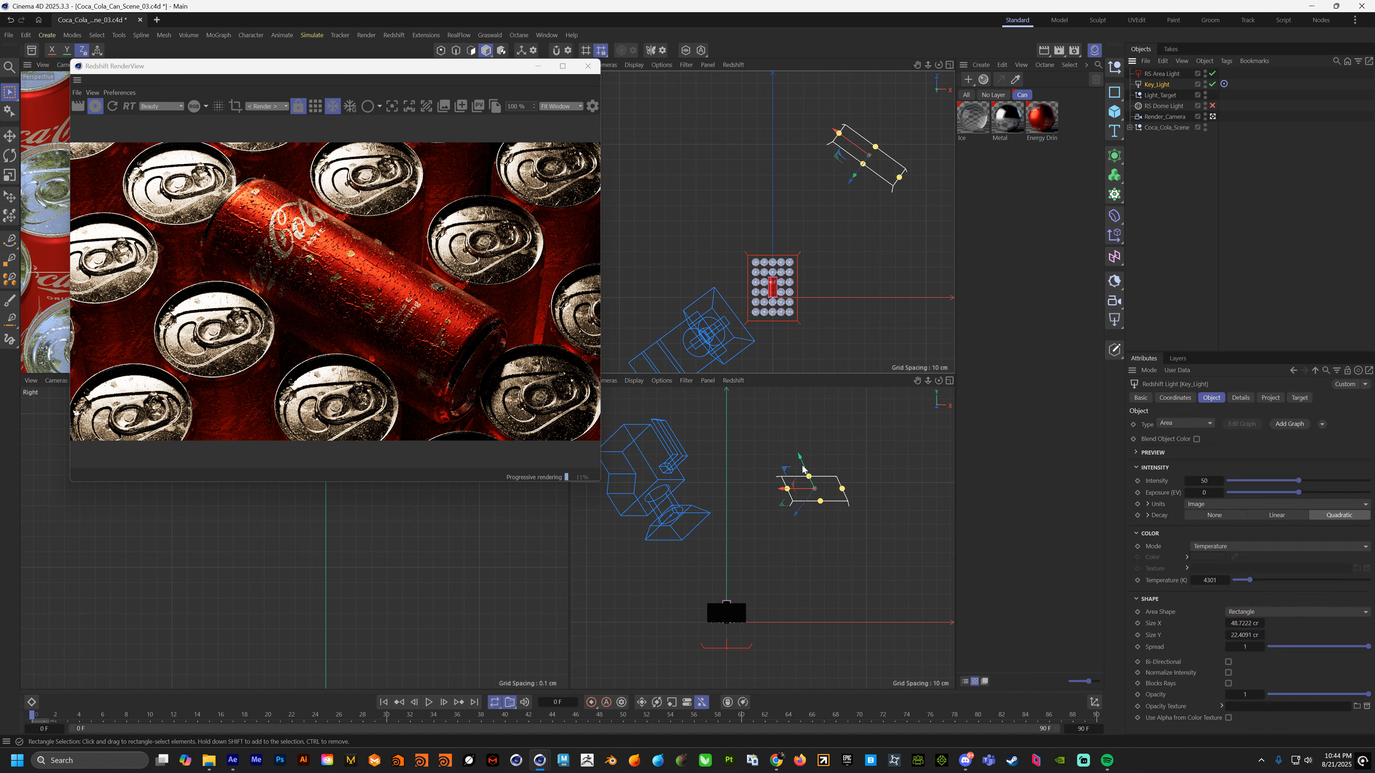
left_click_drag(803, 469, 749, 540)
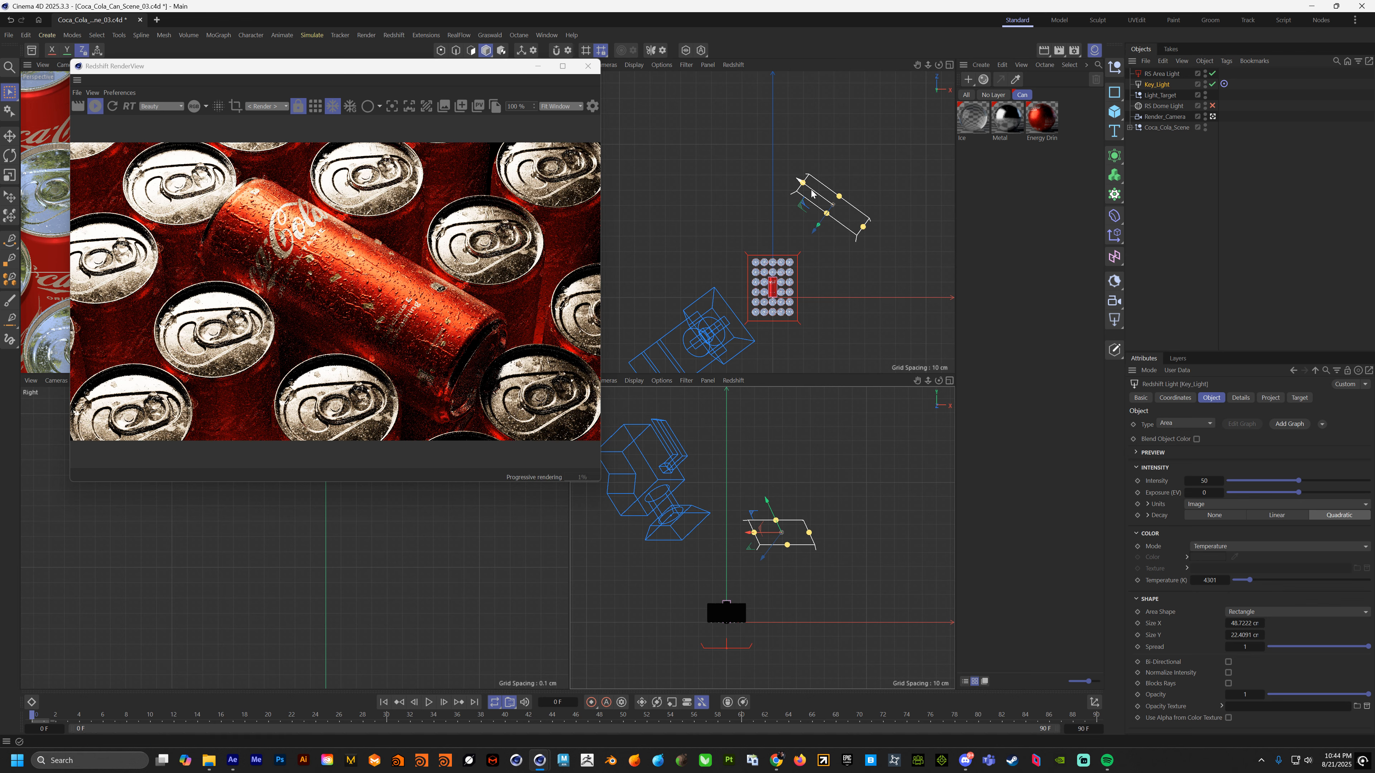
left_click_drag(811, 194, 803, 222)
left_click_drag(760, 484, 776, 509)
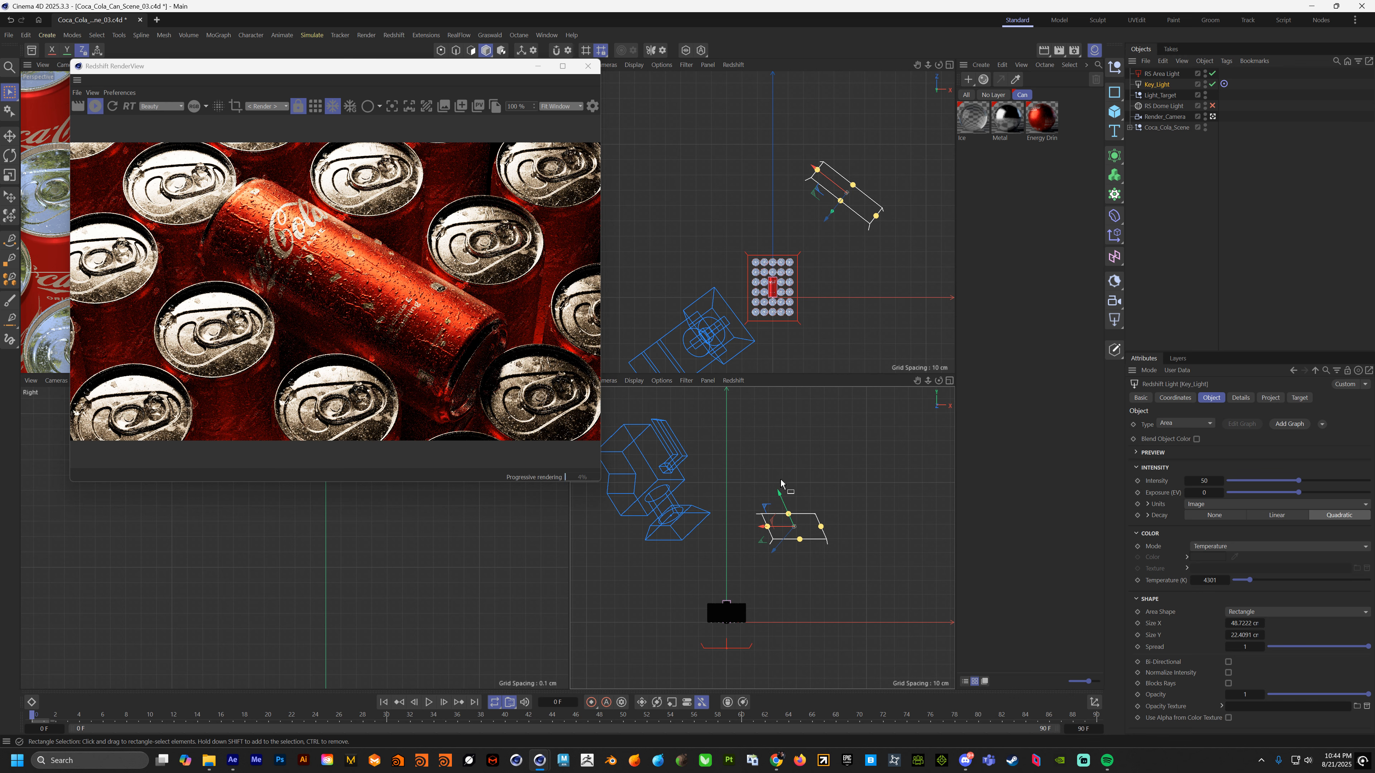
left_click_drag(783, 497, 781, 493)
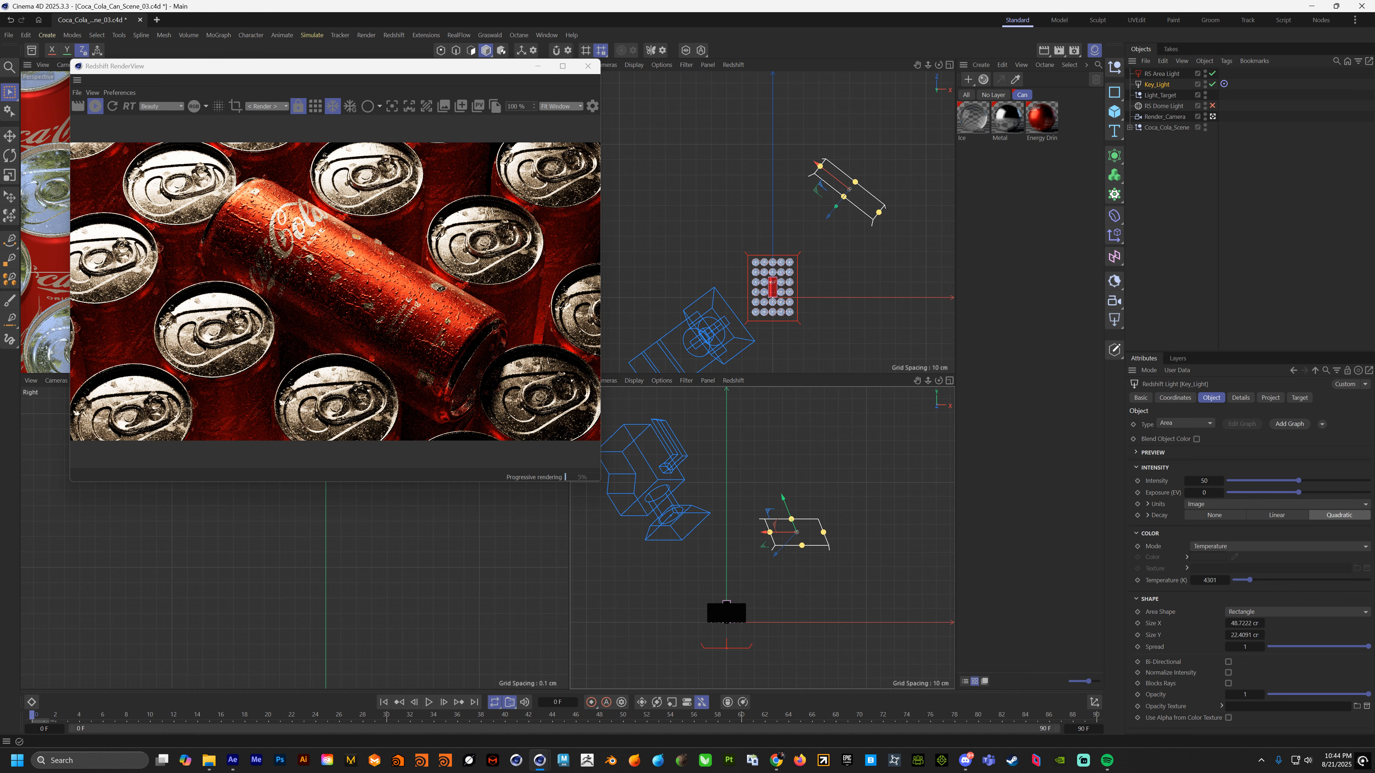
Step: Compare the render with the Coca-Cola campaign reference image on Behance in the browser and return to Cinema 4D
left_click_drag(1374, 120, 626, 50)
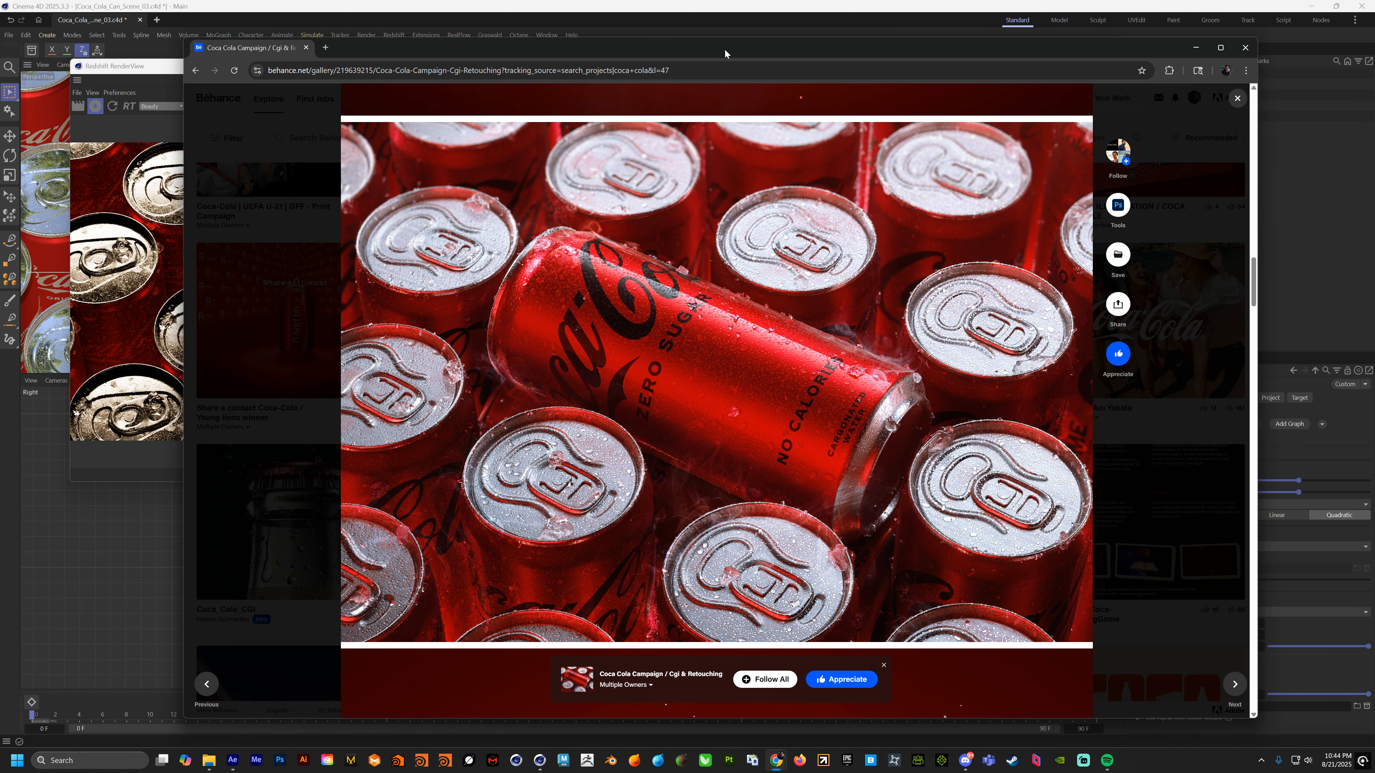
key("alt+Tab")
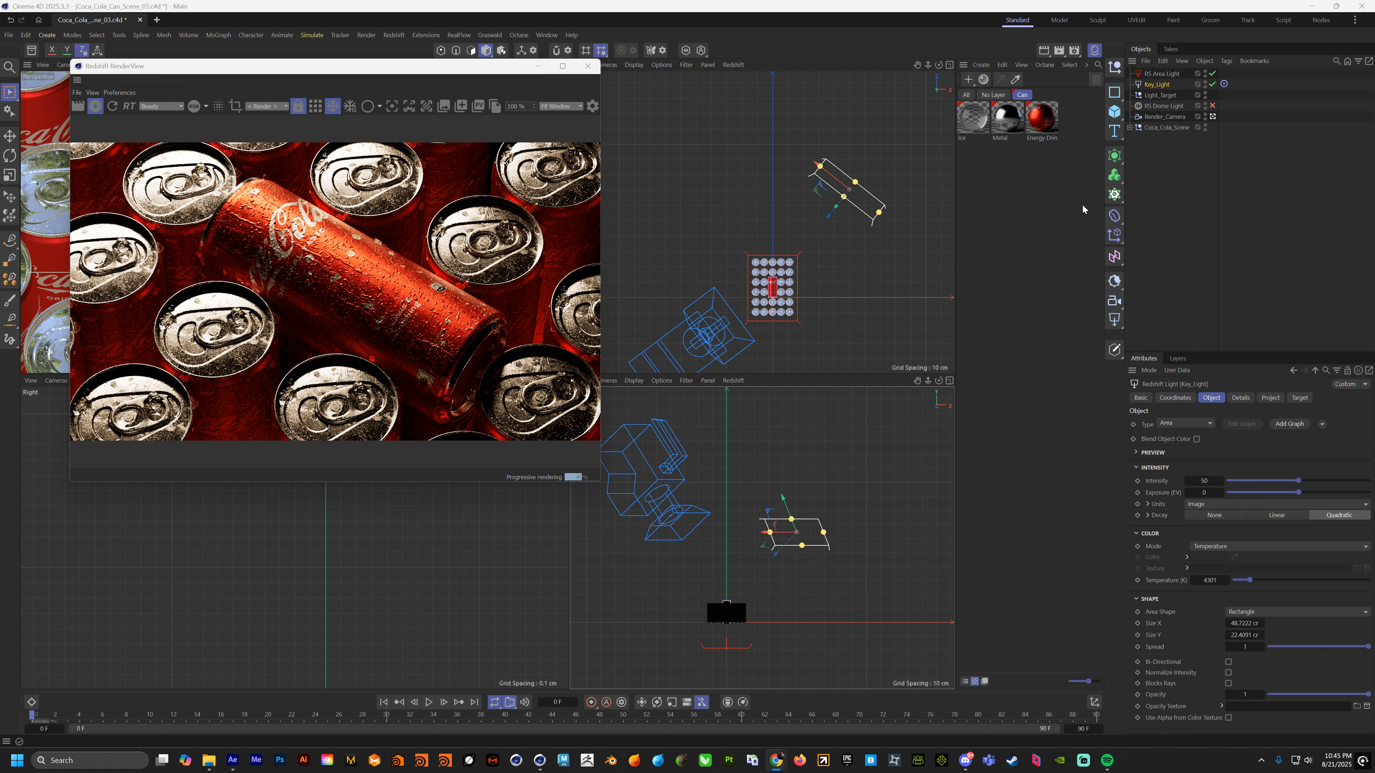
left_click(1168, 191)
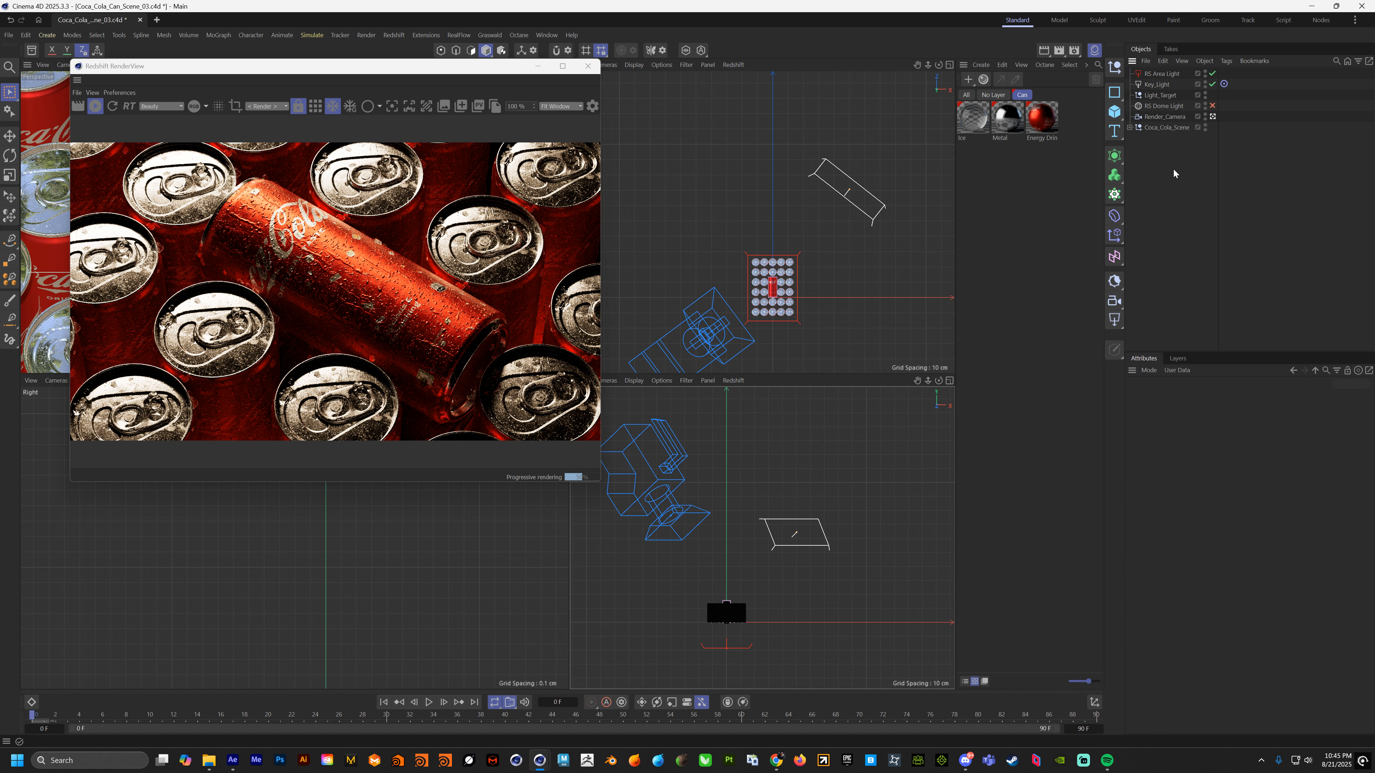
Step: Enable the RS Dome Light and set its intensity to 0.1
left_click(1212, 106)
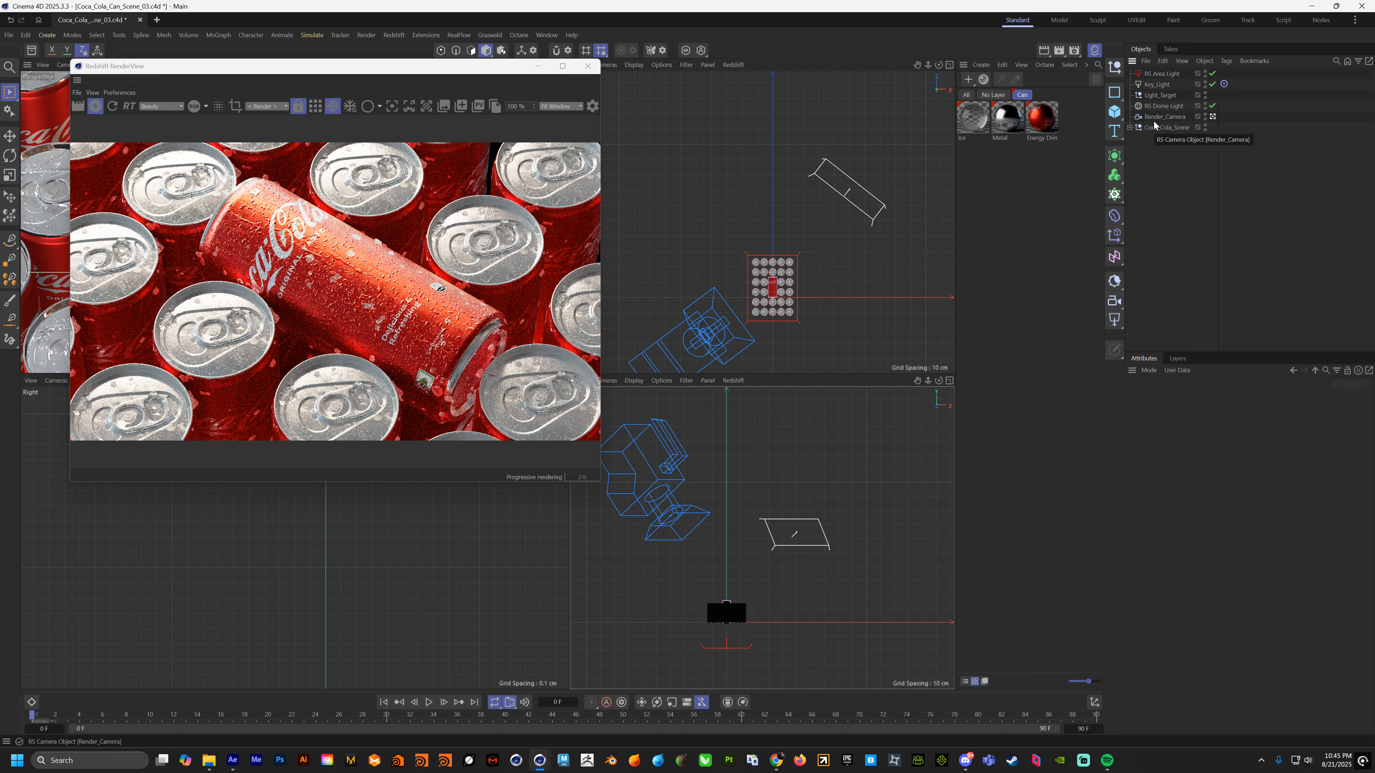
left_click(1164, 105)
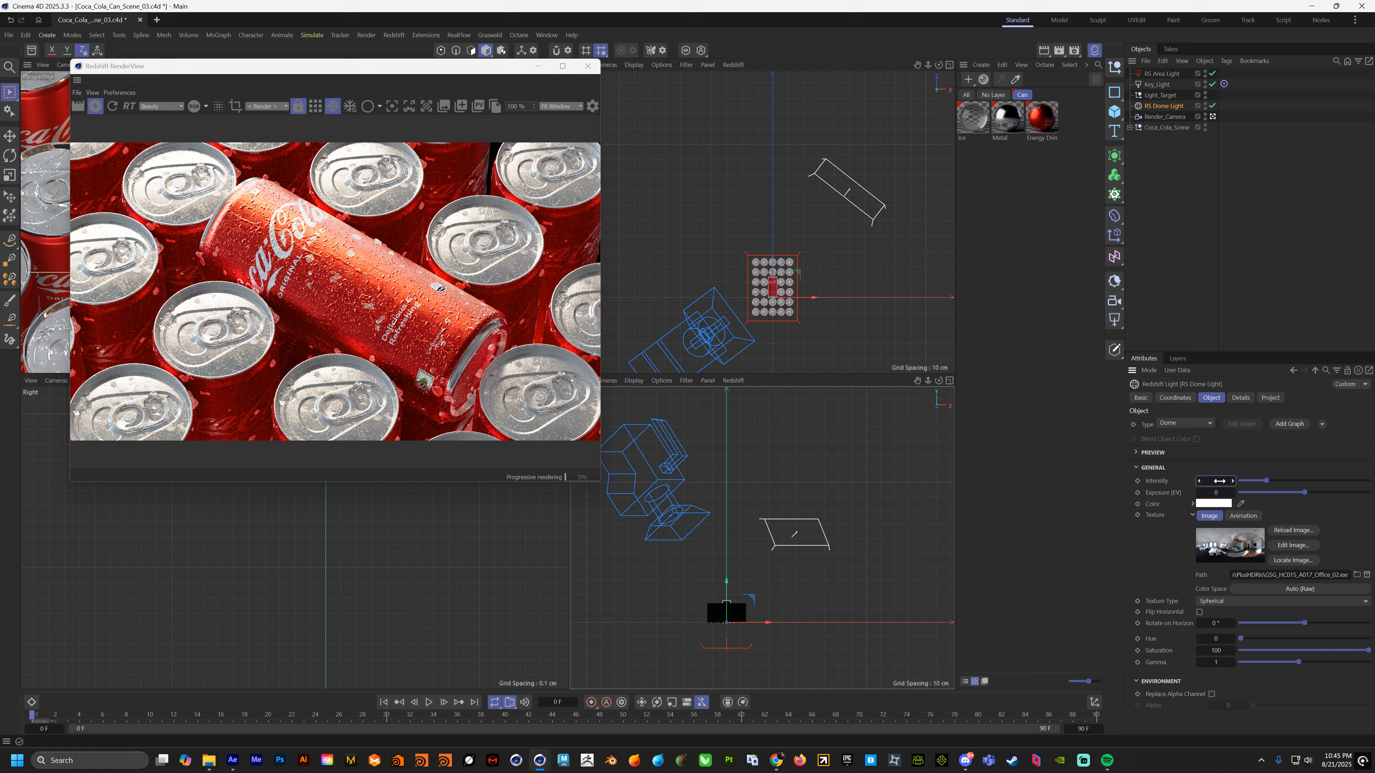
left_click_drag(1215, 481, 1218, 481)
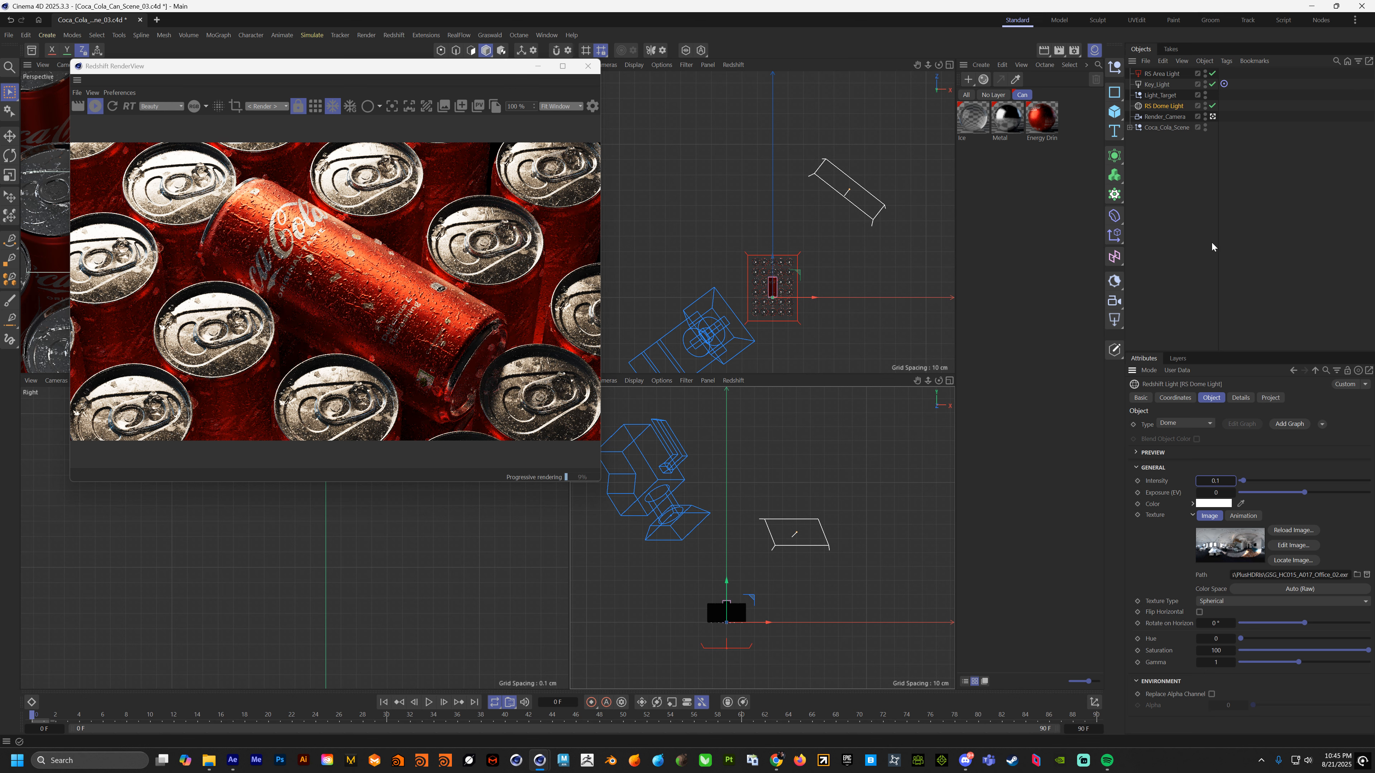
Step: Switch Key_Light's color mode to Color with a light salmon red and set its intensity to 100
left_click(1158, 85)
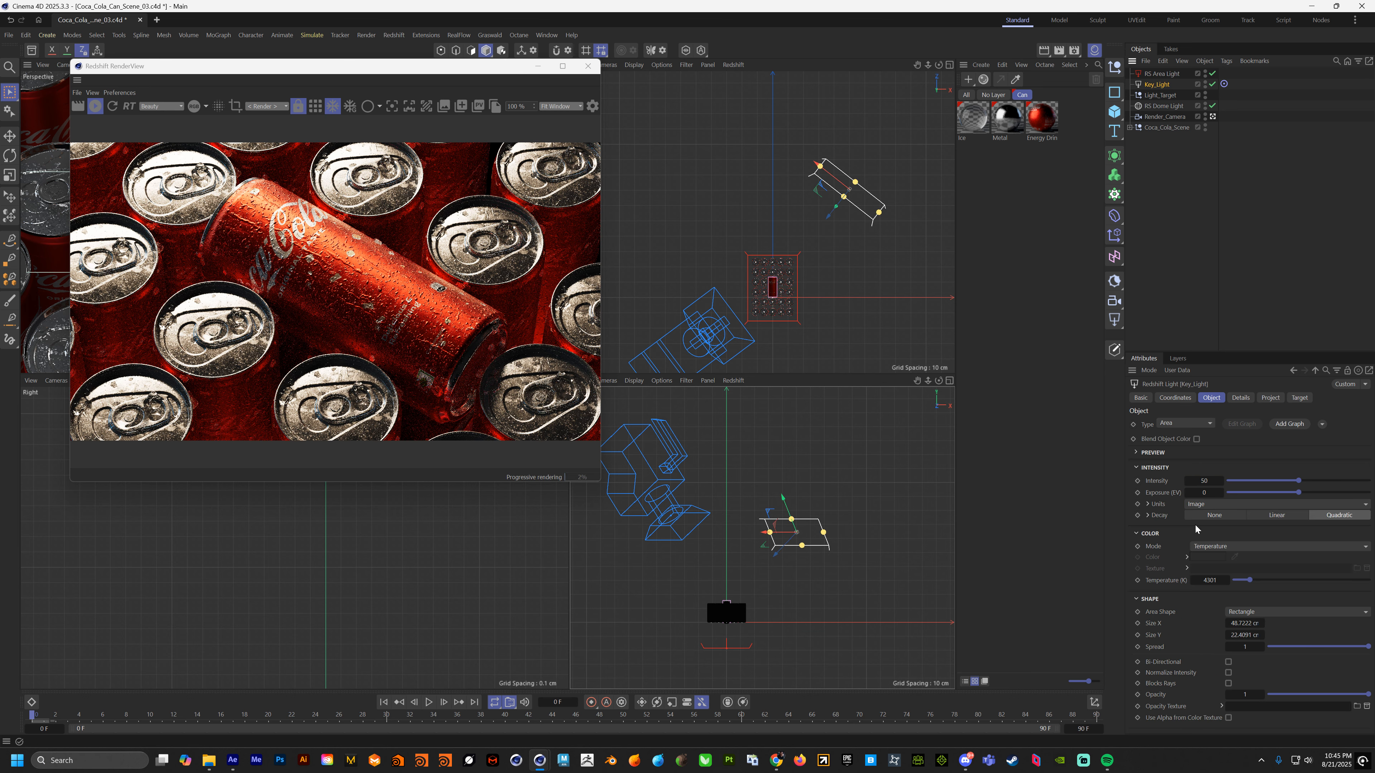
left_click(1213, 546)
left_click(1212, 561)
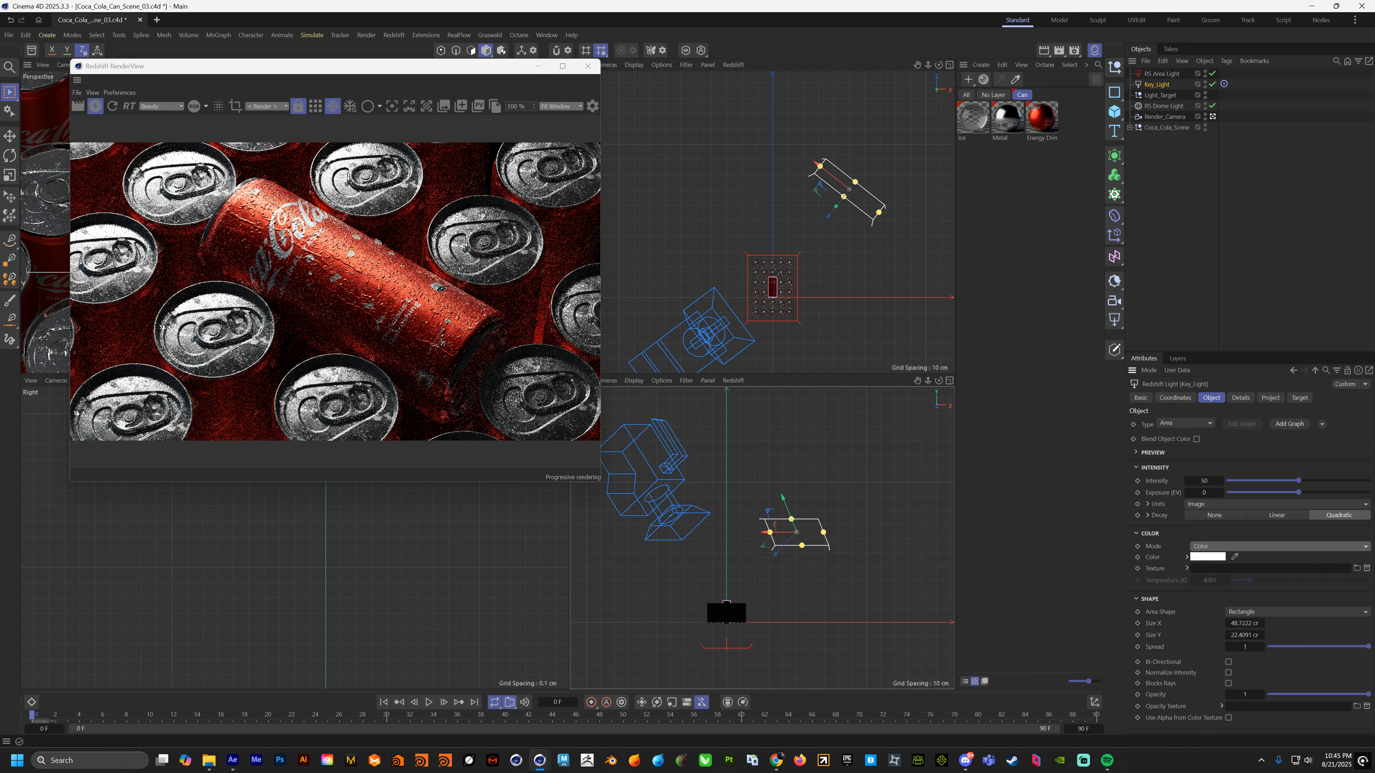
left_click(1211, 559)
left_click(1143, 616)
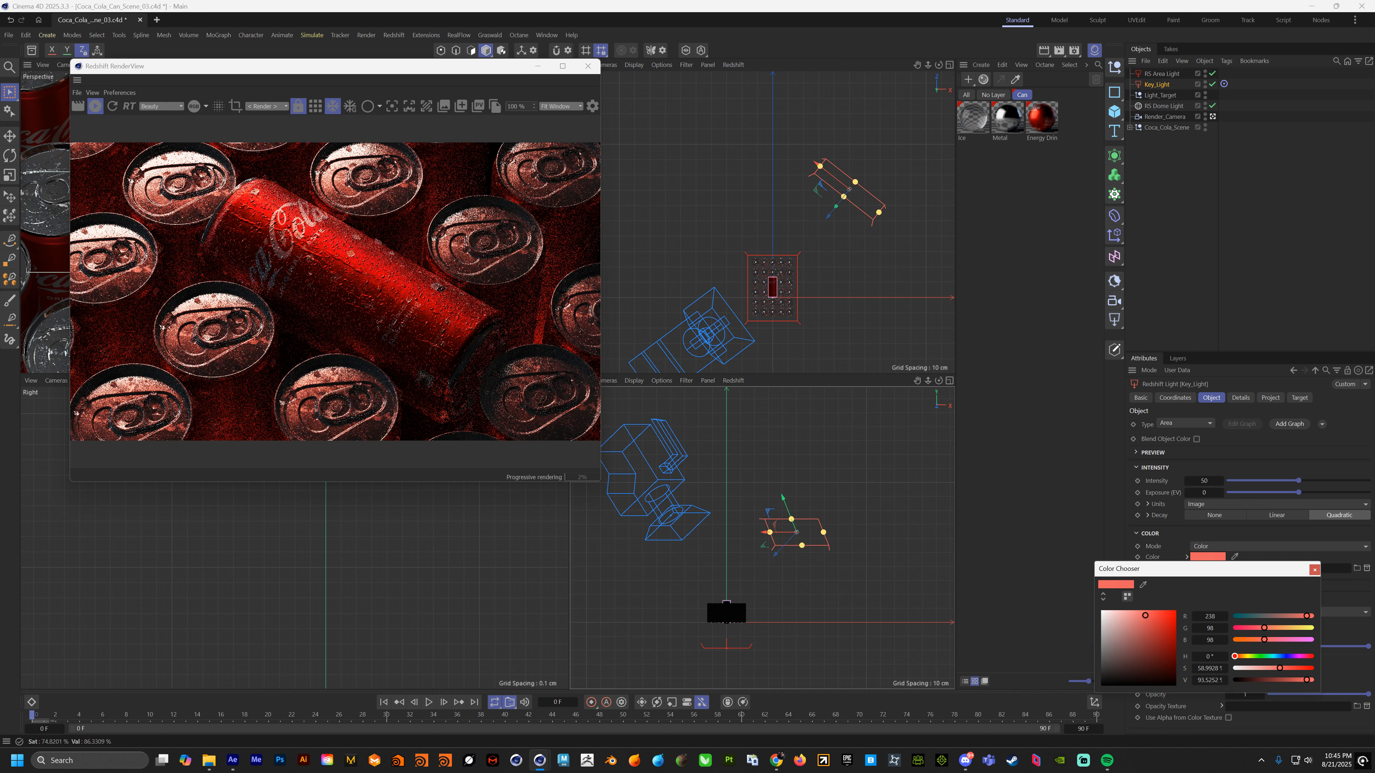
left_click(1129, 611)
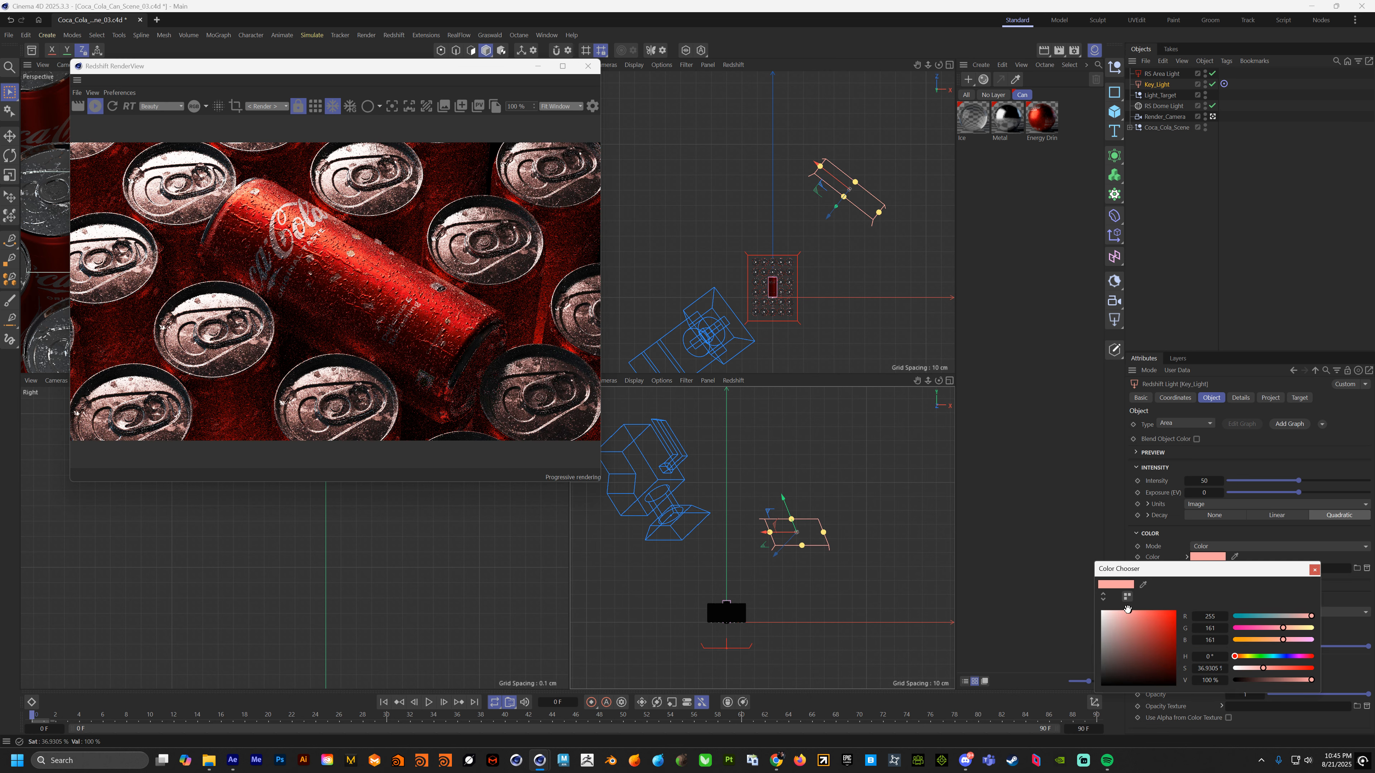
left_click_drag(1129, 610, 1137, 611)
left_click(1315, 570)
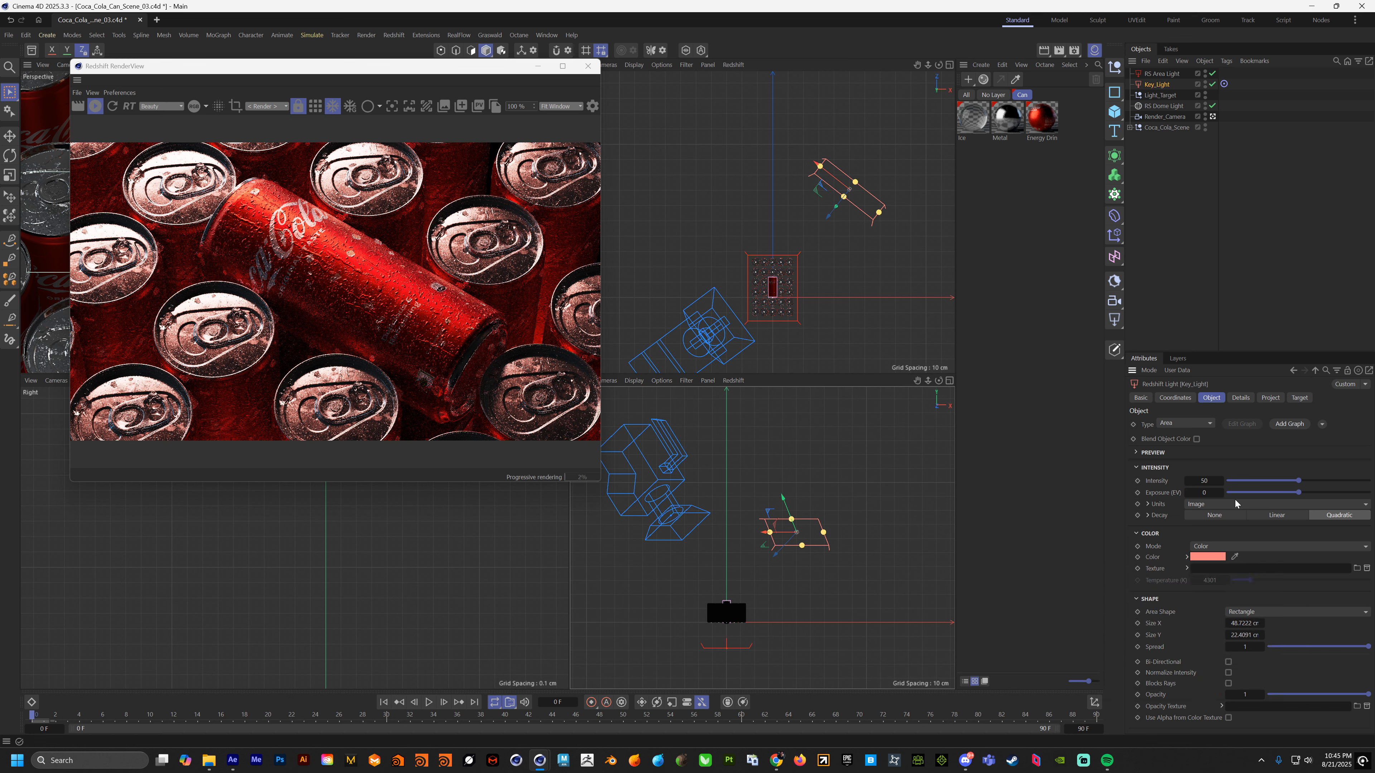
left_click_drag(1206, 481, 1210, 482)
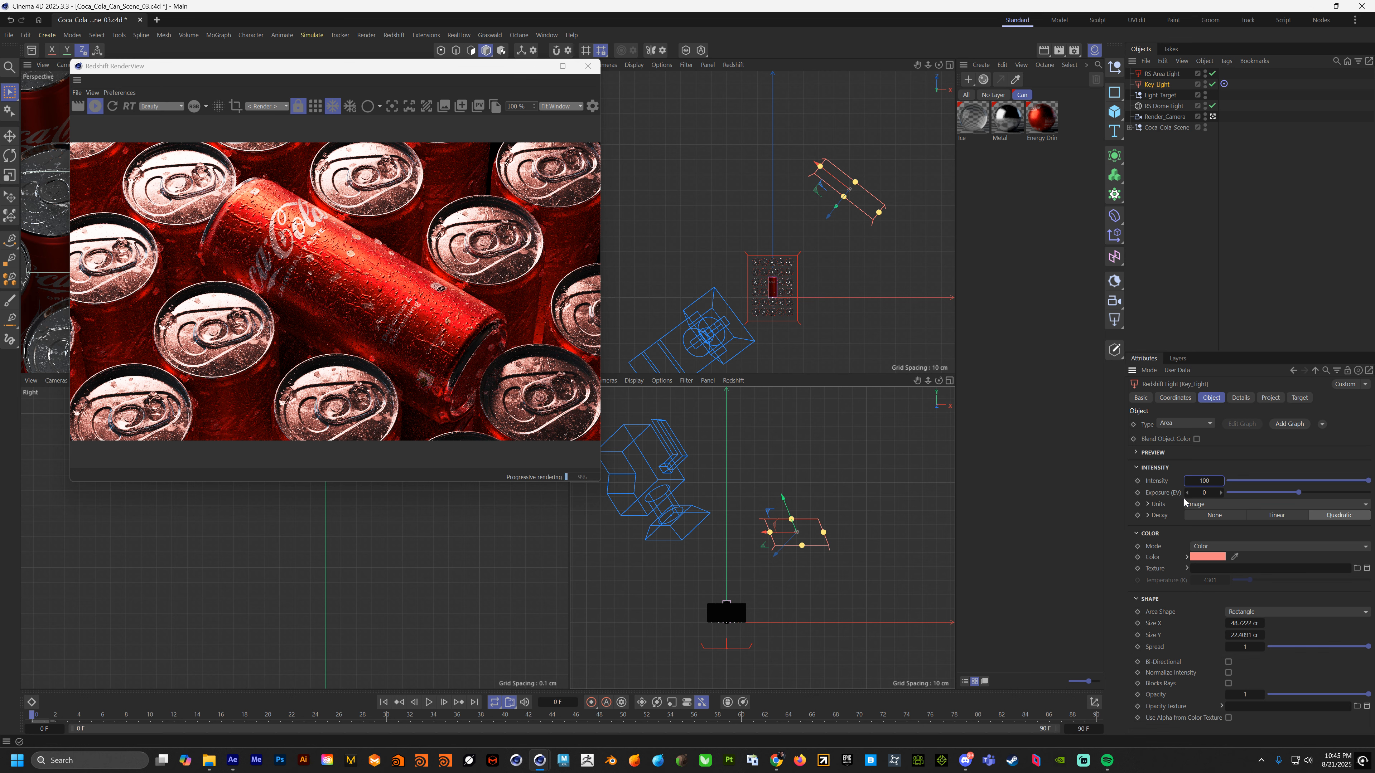
left_click(1179, 176)
Step: Duplicate Key_Light and place the copy on the opposite side of the cans, near the camera
left_click_drag(1158, 85, 1154, 80, "ctrl")
middle_click_drag(807, 206, 841, 146, "alt")
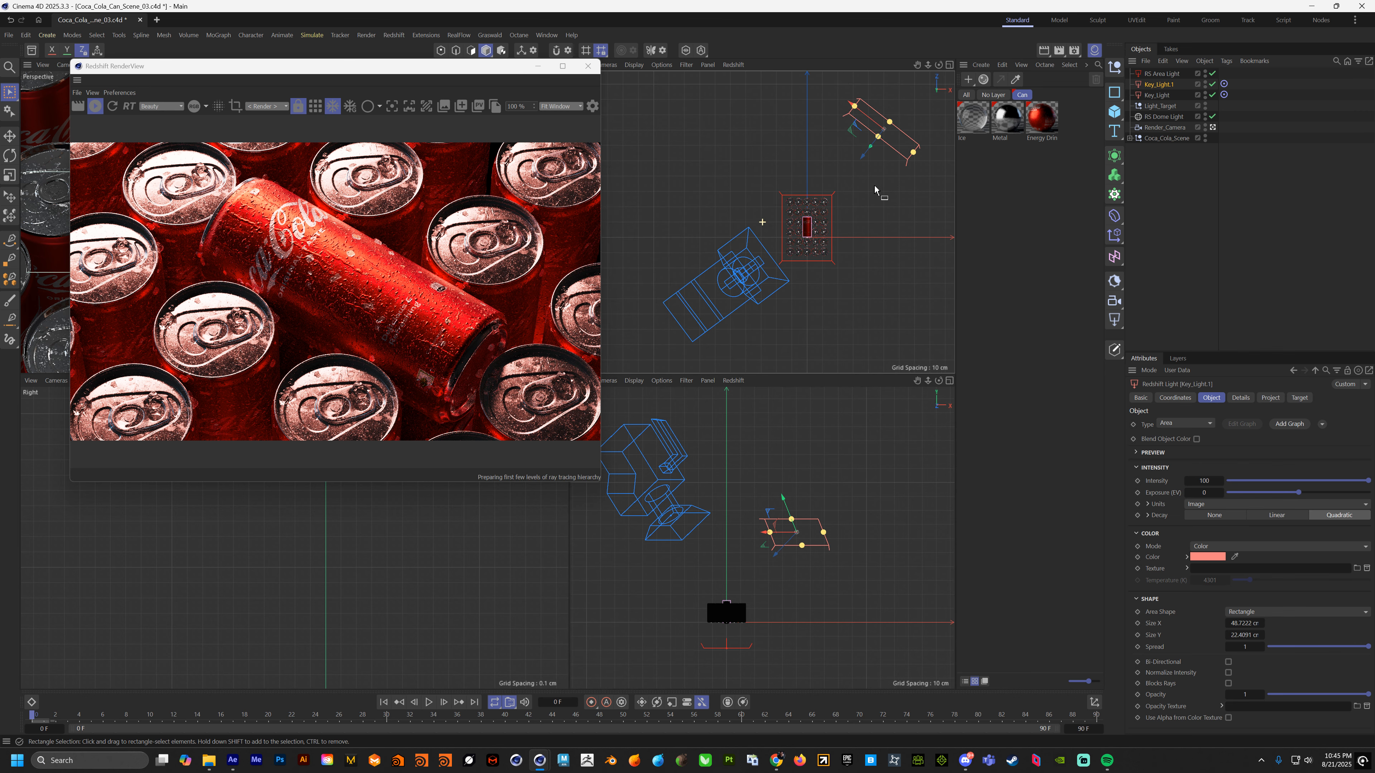
left_click_drag(858, 131, 760, 217)
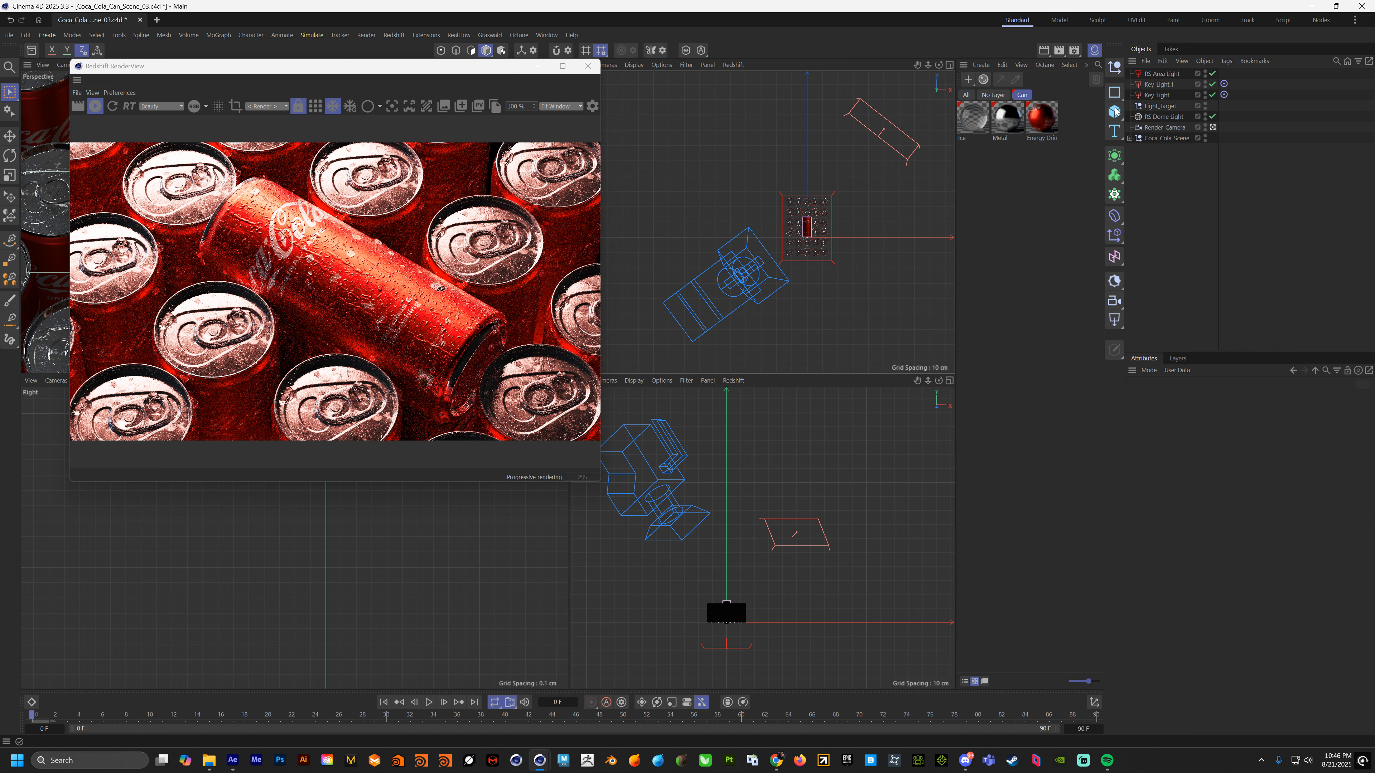
left_click(832, 138)
left_click(856, 128)
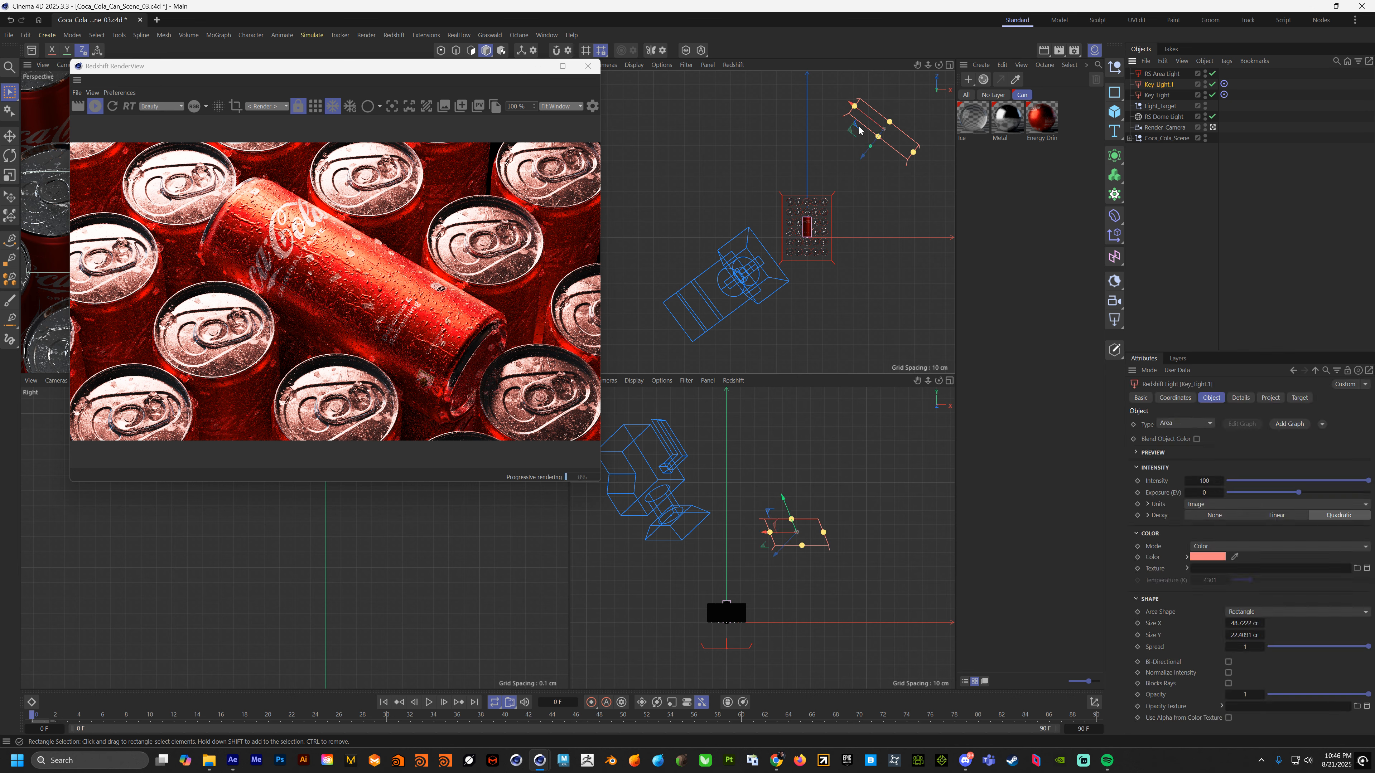
left_click_drag(857, 128, 713, 264)
Step: Lower the duplicated light from high above the scene to just below the camera, slightly above the cans
middle_click_drag(722, 495, 758, 488, "alt")
scroll(784, 478, "down", 5)
scroll(785, 476, "down", 5)
key("w")
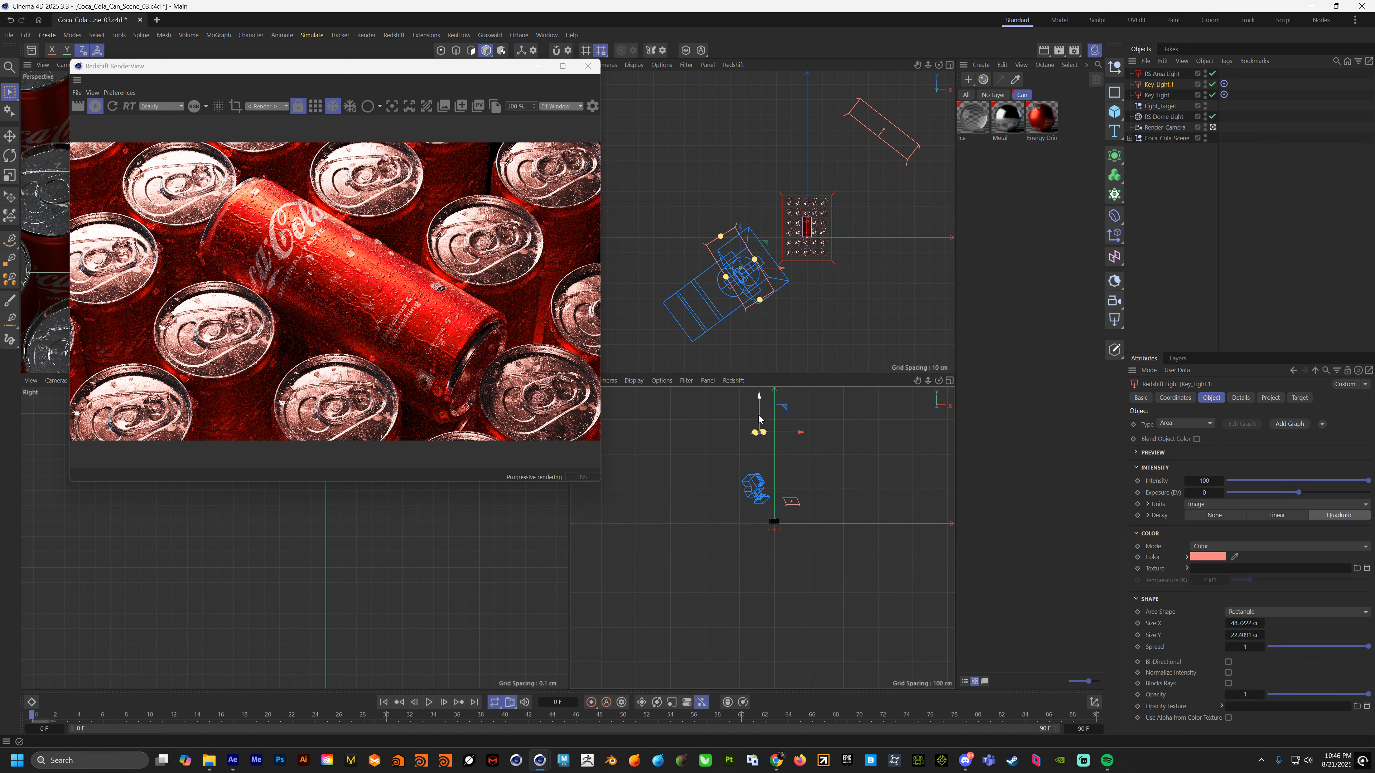
left_click_drag(759, 415, 740, 497)
scroll(742, 500, "up", 4)
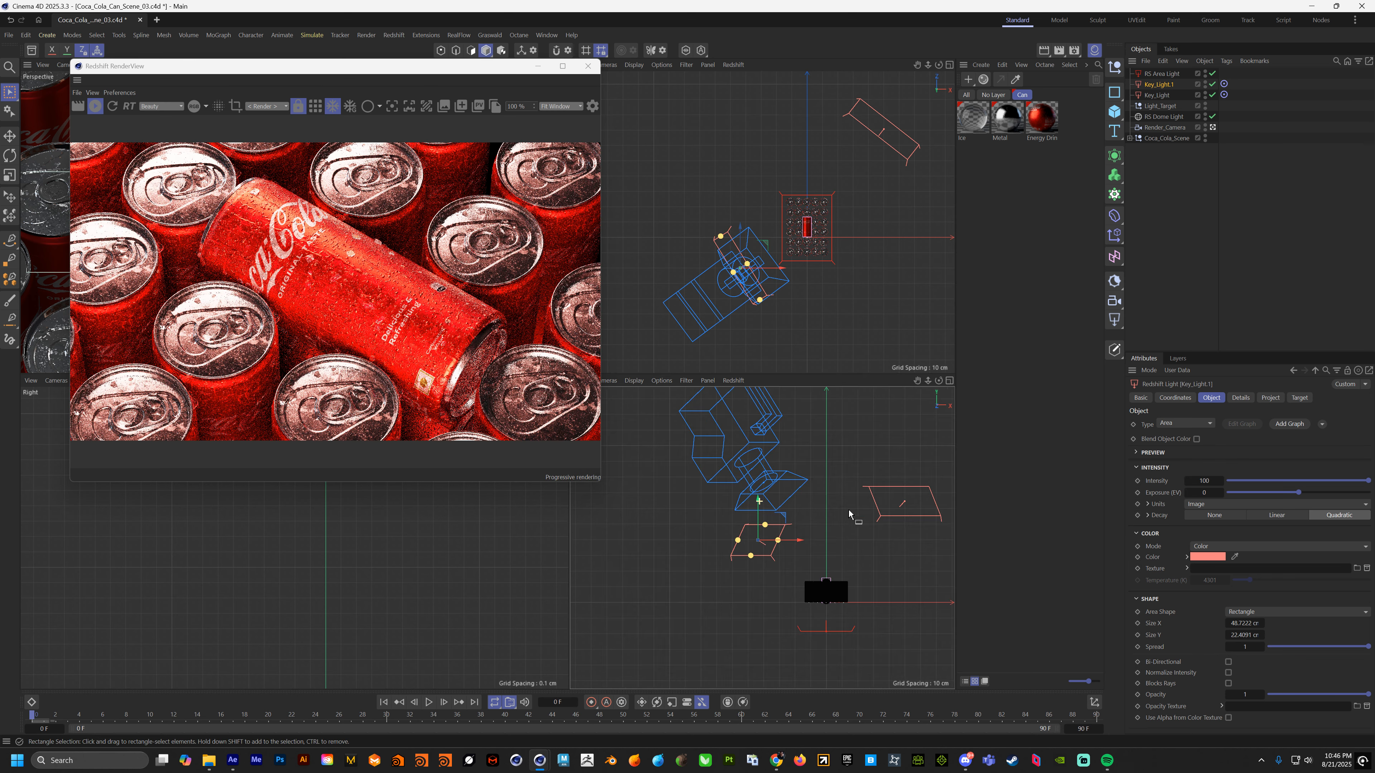
Step: Shift the duplicated light farther from the cans and flatten it into a strip with a Size Y of about 5.7 cm
left_click_drag(796, 541, 774, 540)
left_click_drag(717, 230, 716, 264)
mouse_move(741, 524)
left_mouse_down()
mouse_move(741, 539)
mouse_move(737, 514)
left_mouse_up()
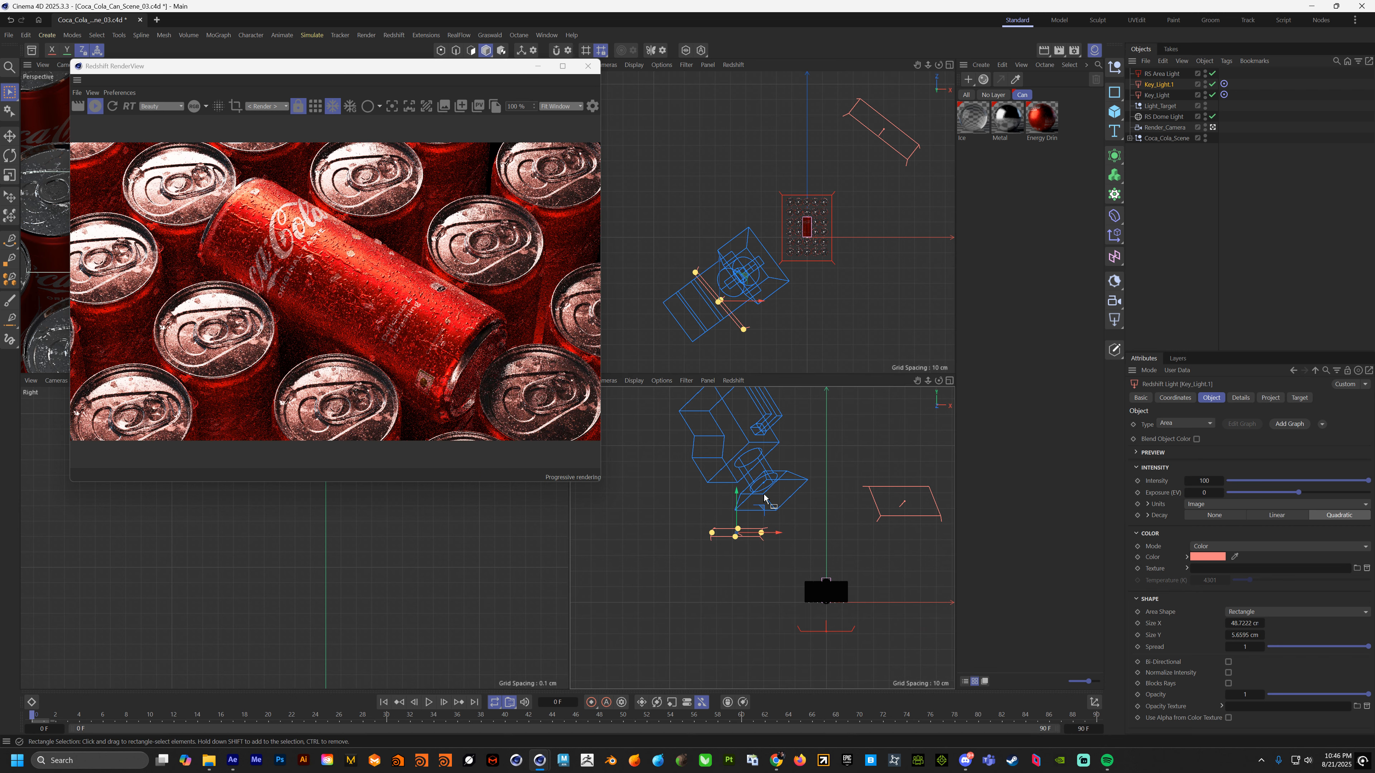
Step: Set the strip light's intensity to 50 and reposition it centered in front of the cans, lowered to about can-top height
left_click(1206, 482)
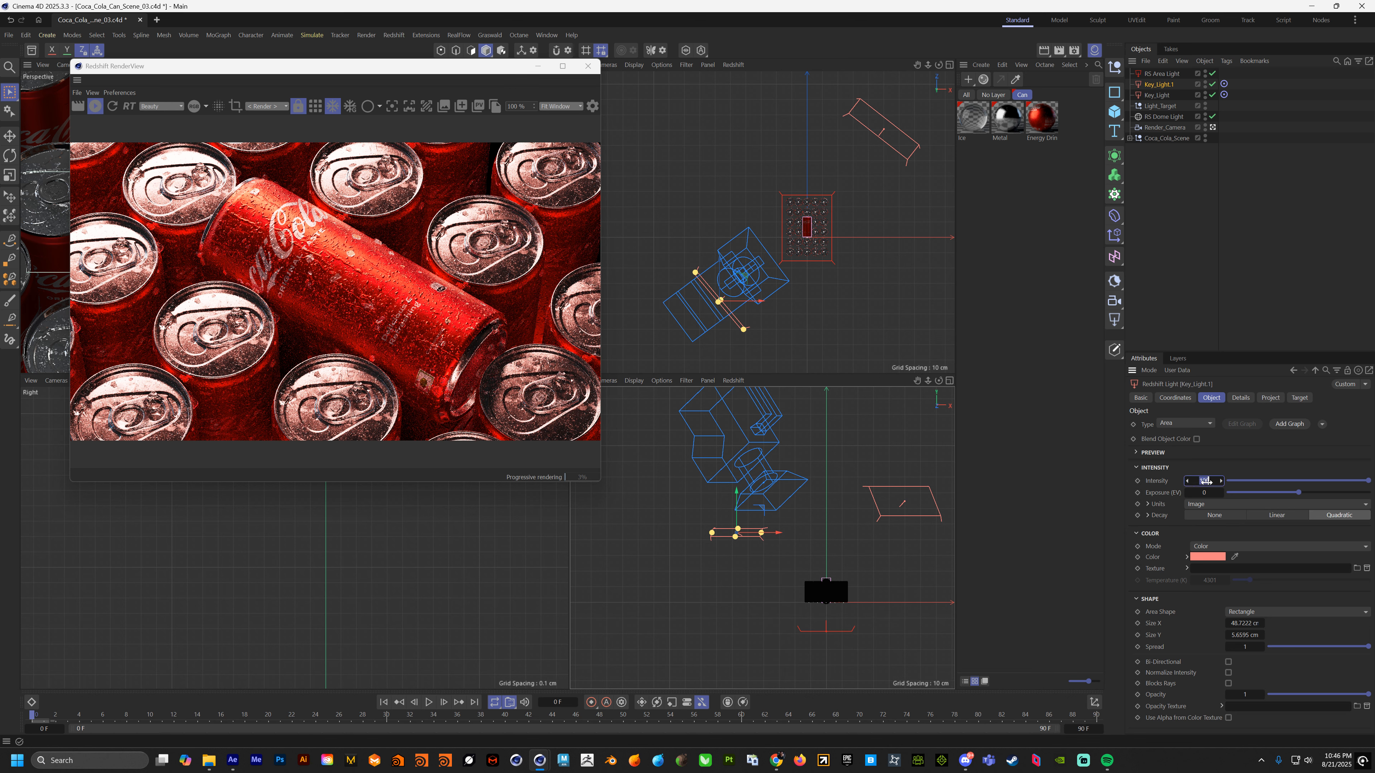
type("50")
key("Return")
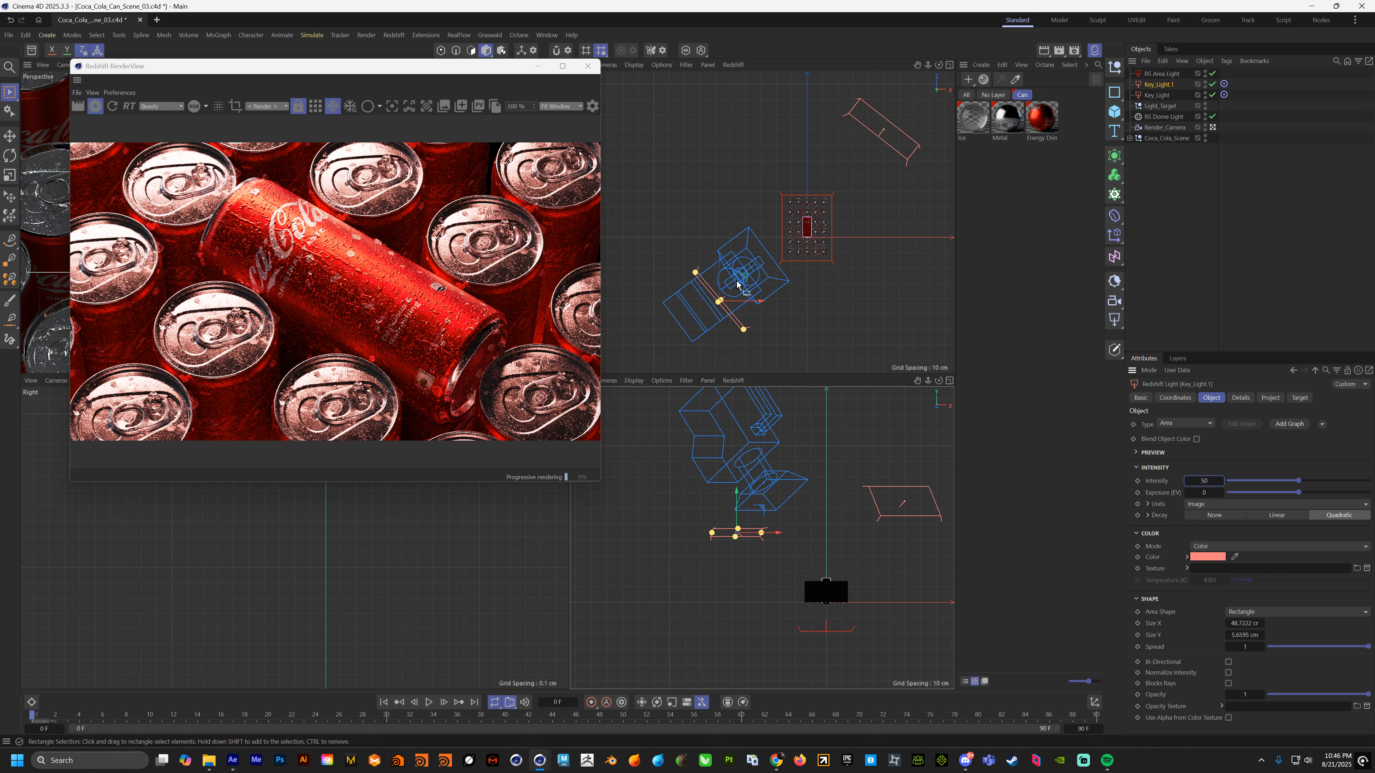
left_click_drag(744, 305, 827, 299)
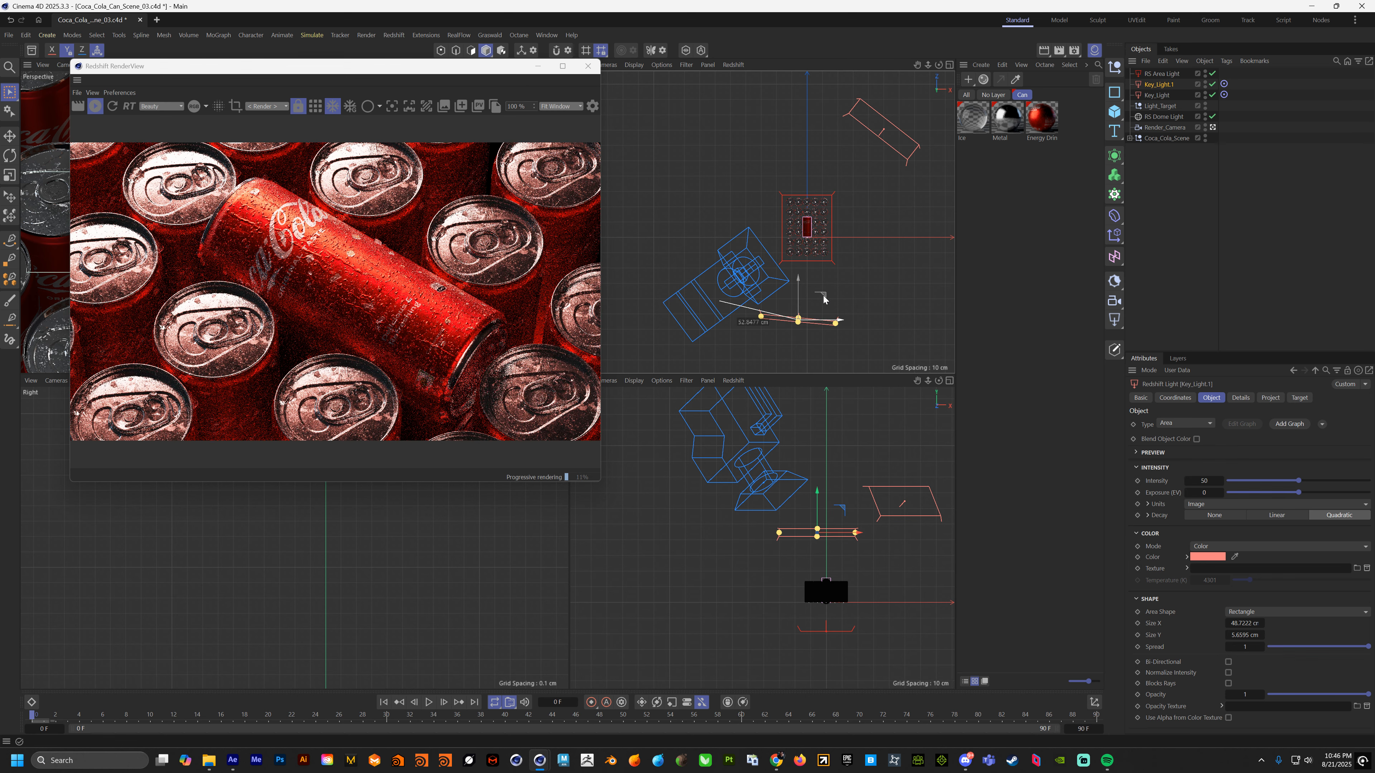
left_click_drag(816, 511, 817, 553)
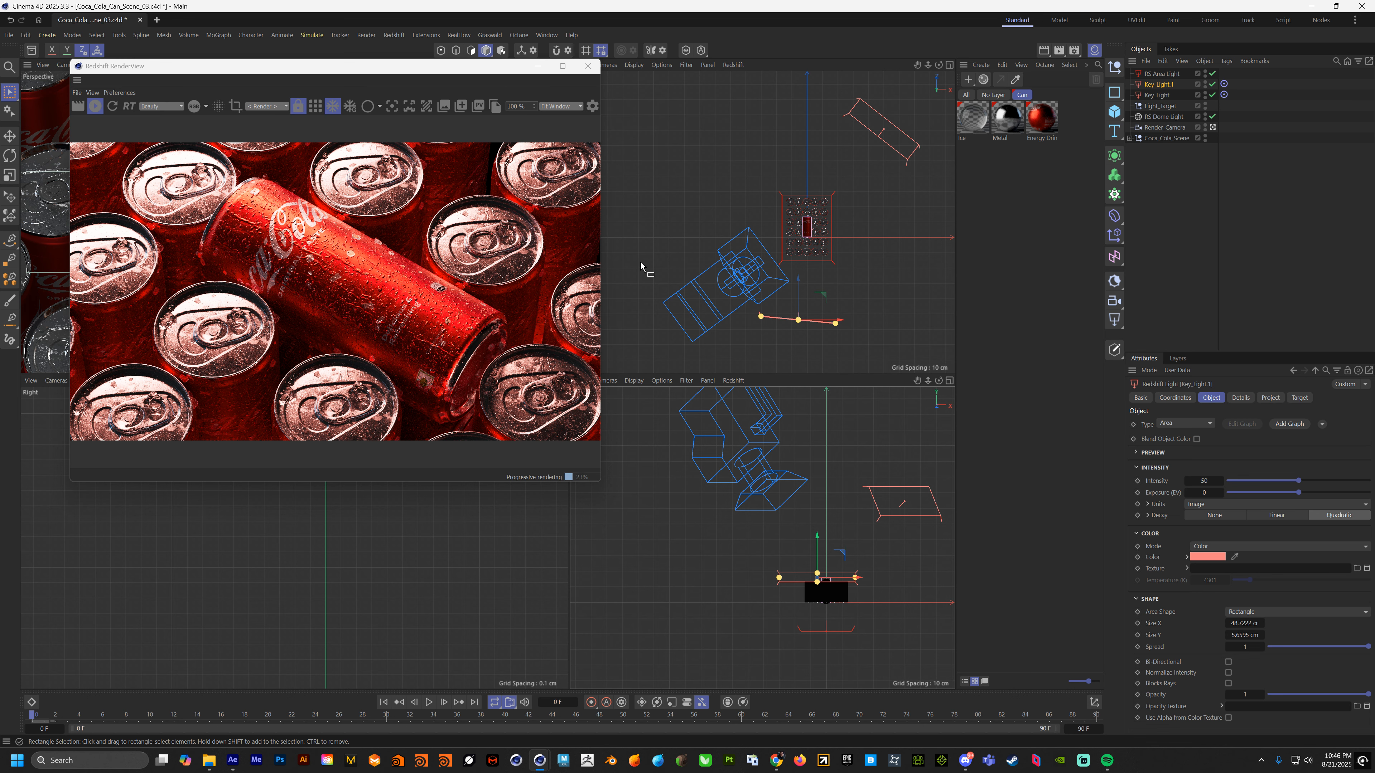
Step: Rename both Key_Light.1 and Key_Light to Rim_Light
double_click(1158, 85)
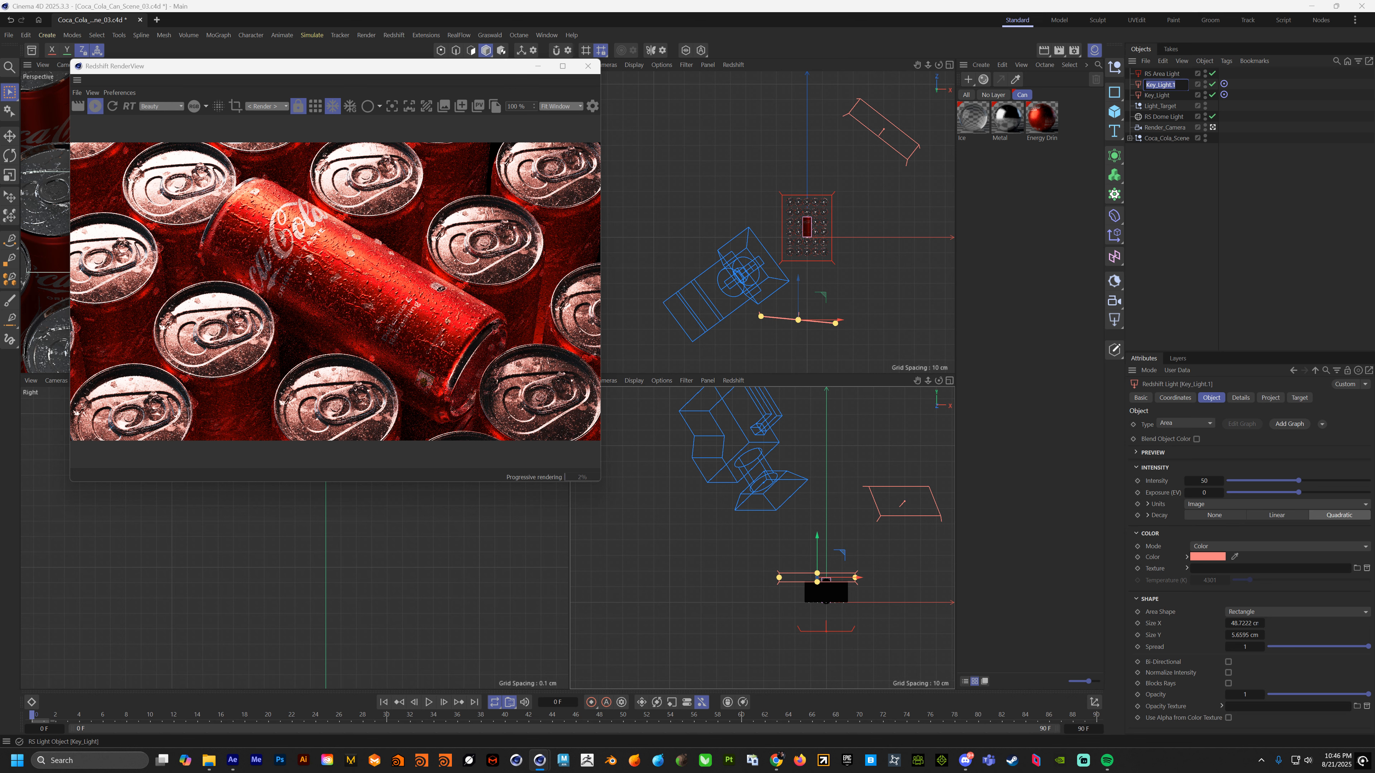
type("Rim_Light")
key("Return")
double_click(1158, 95)
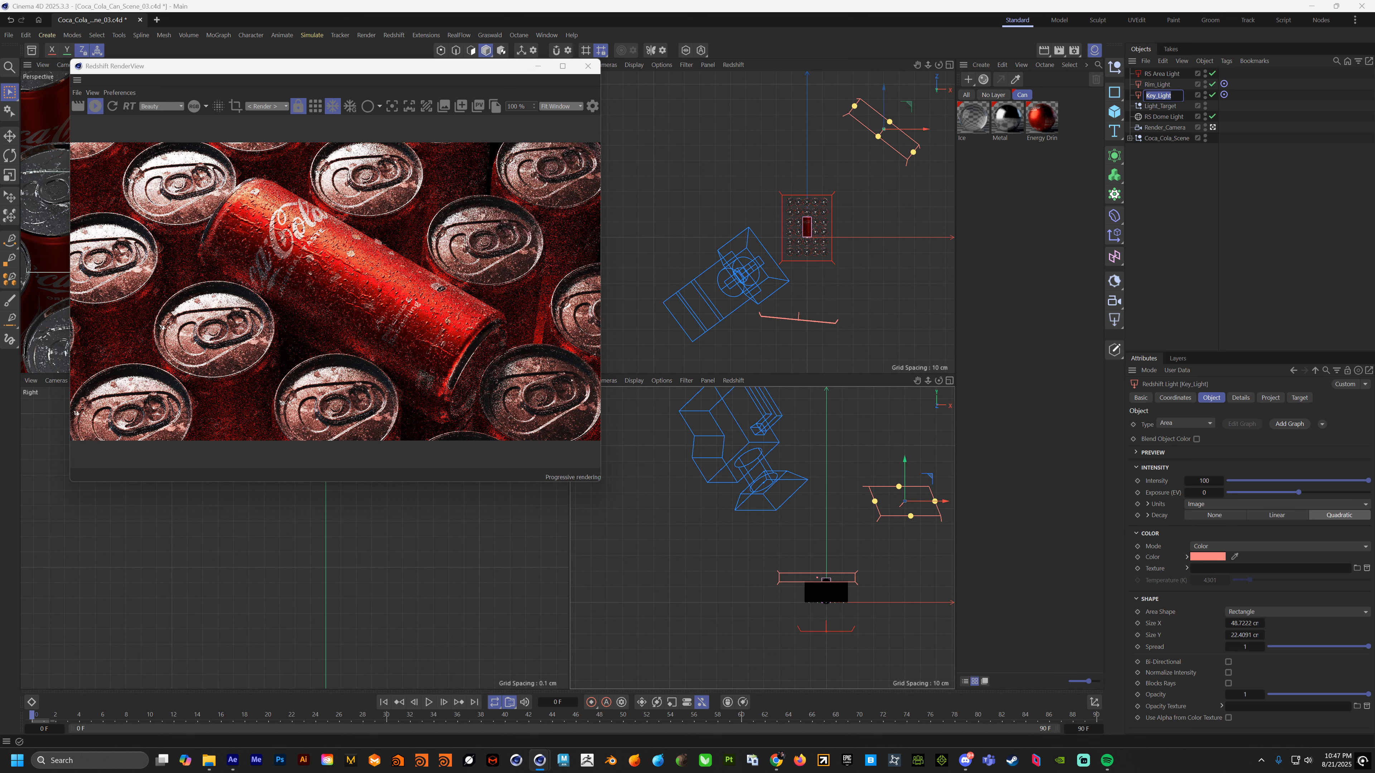
left_click(1158, 85)
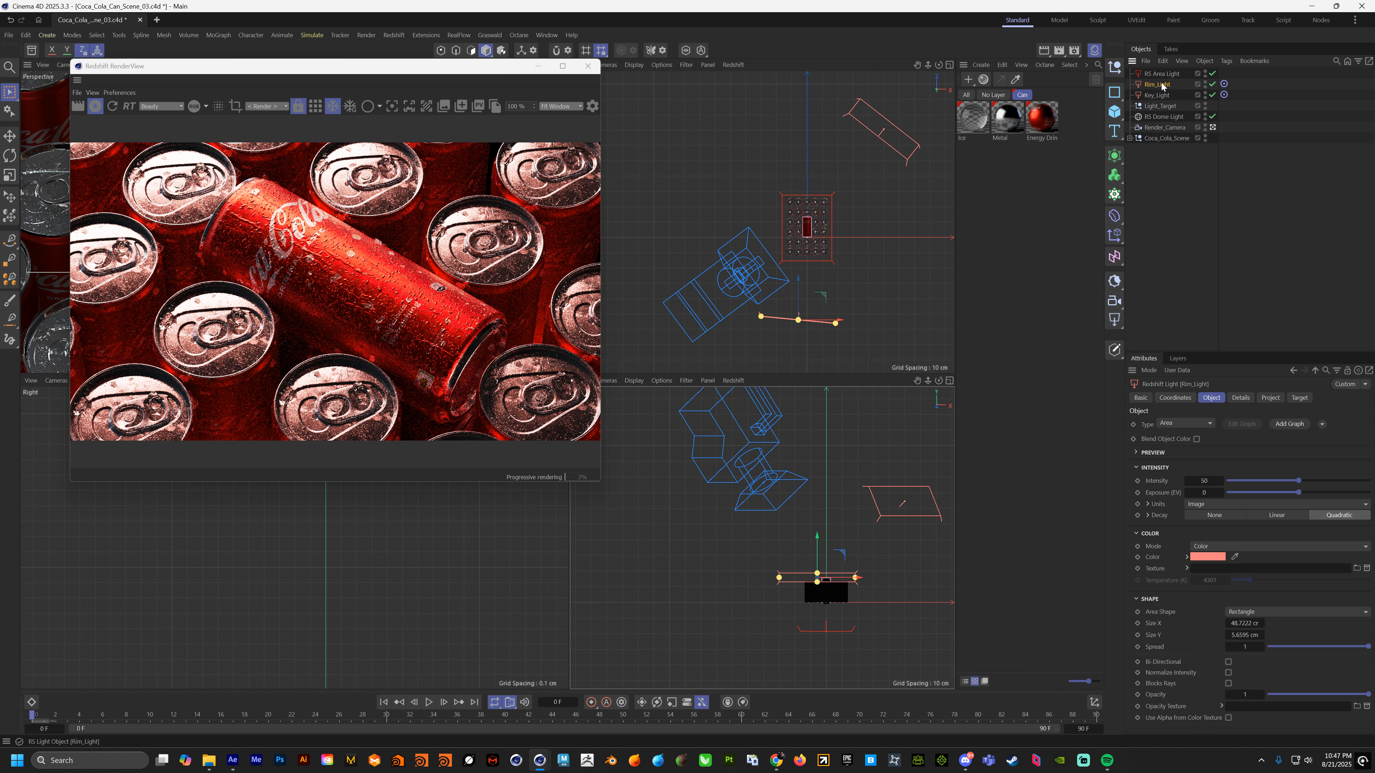
left_click(1159, 96)
double_click(1160, 96)
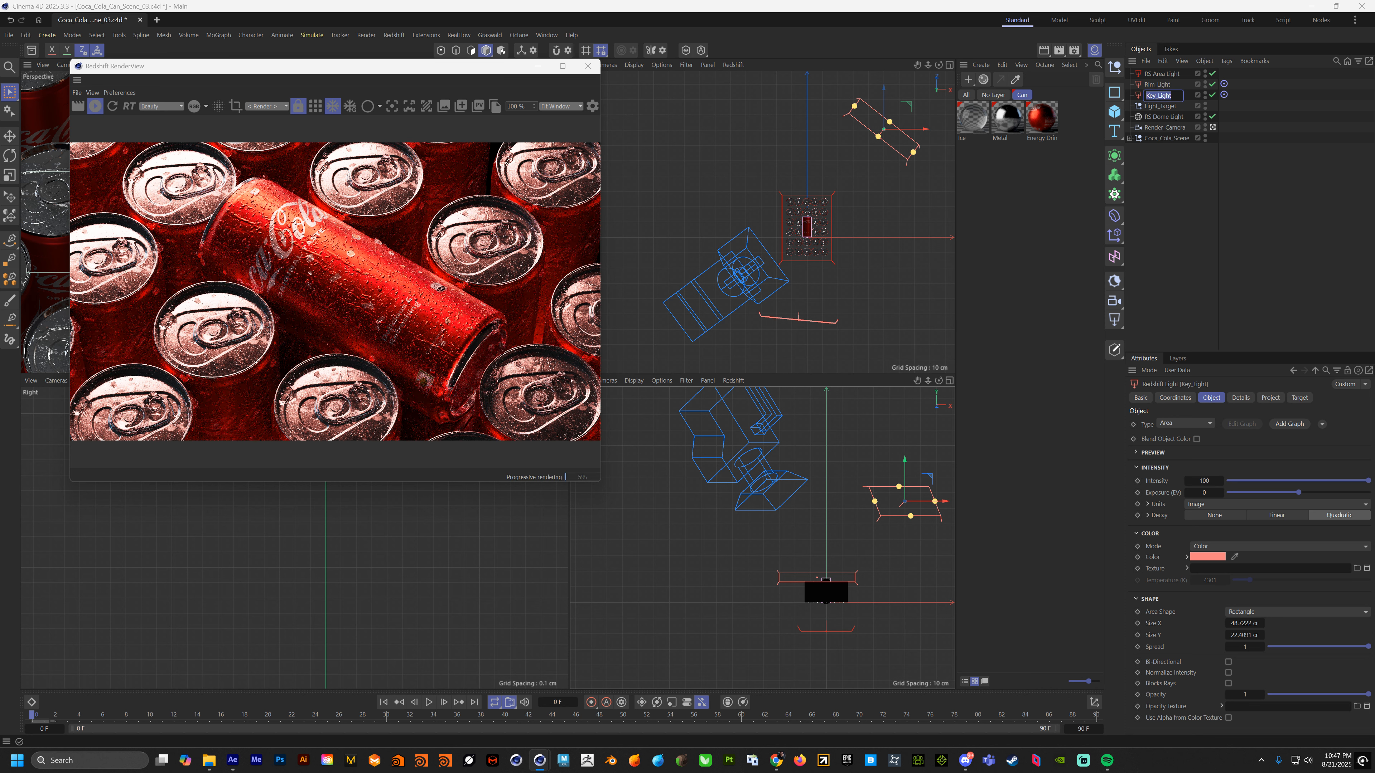
type("Rim_Light")
key("Return")
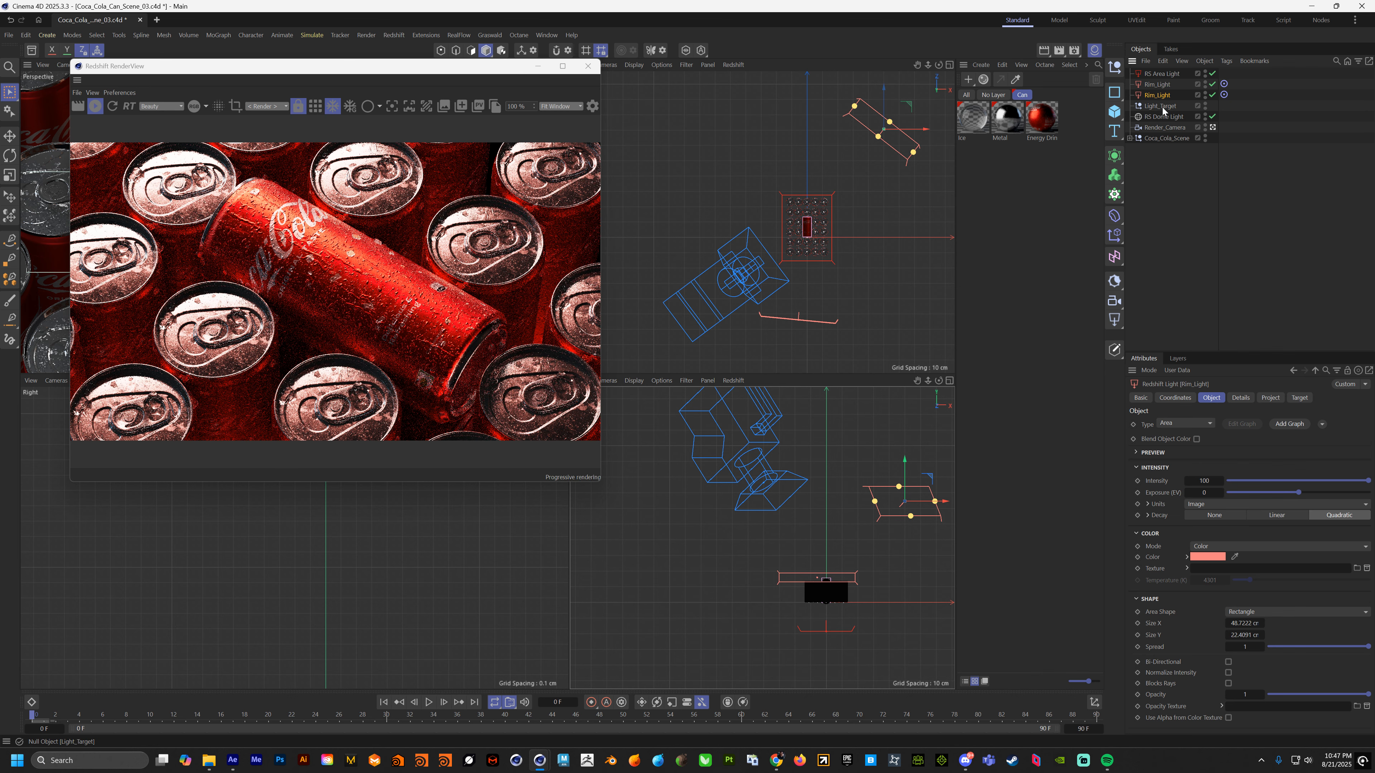
Step: Rename the red area light beneath the cans to Floor_Light
left_click(829, 629)
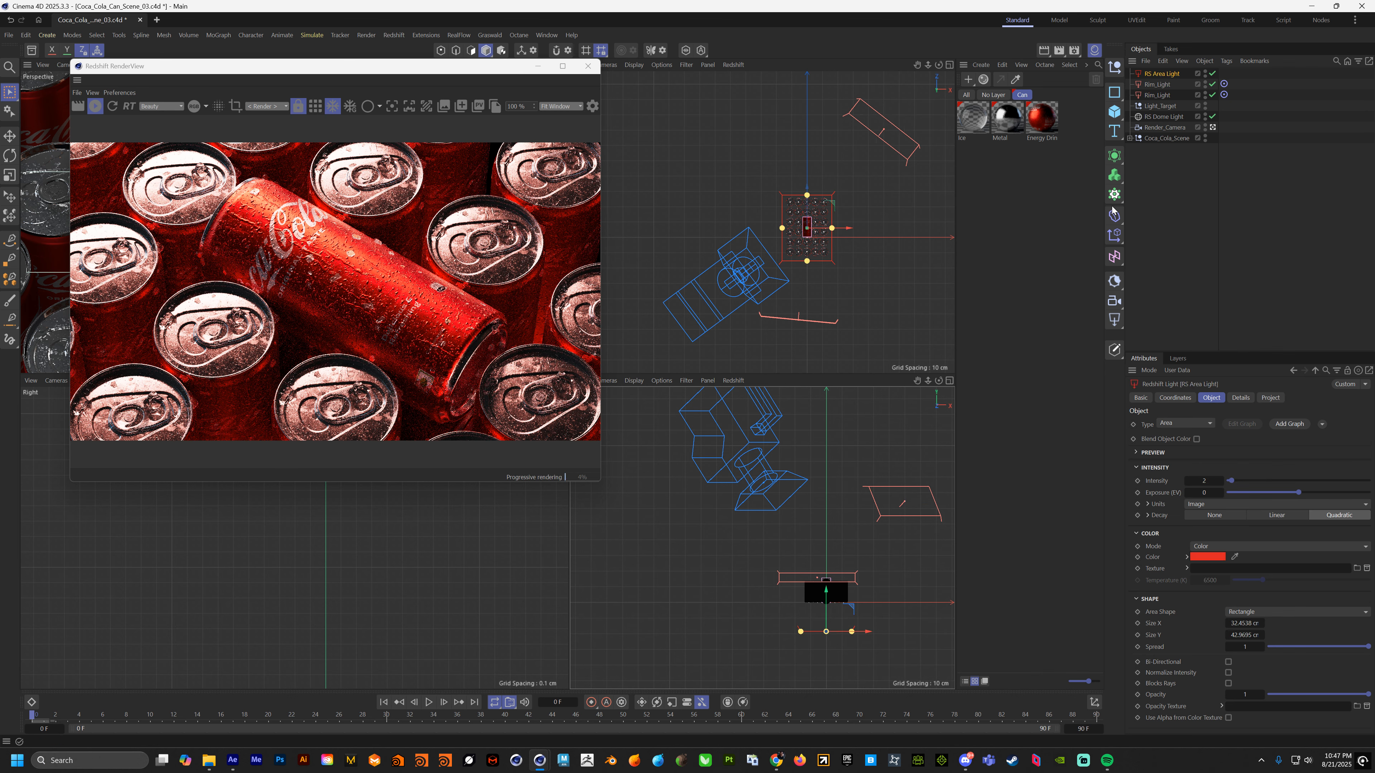
double_click(1170, 76)
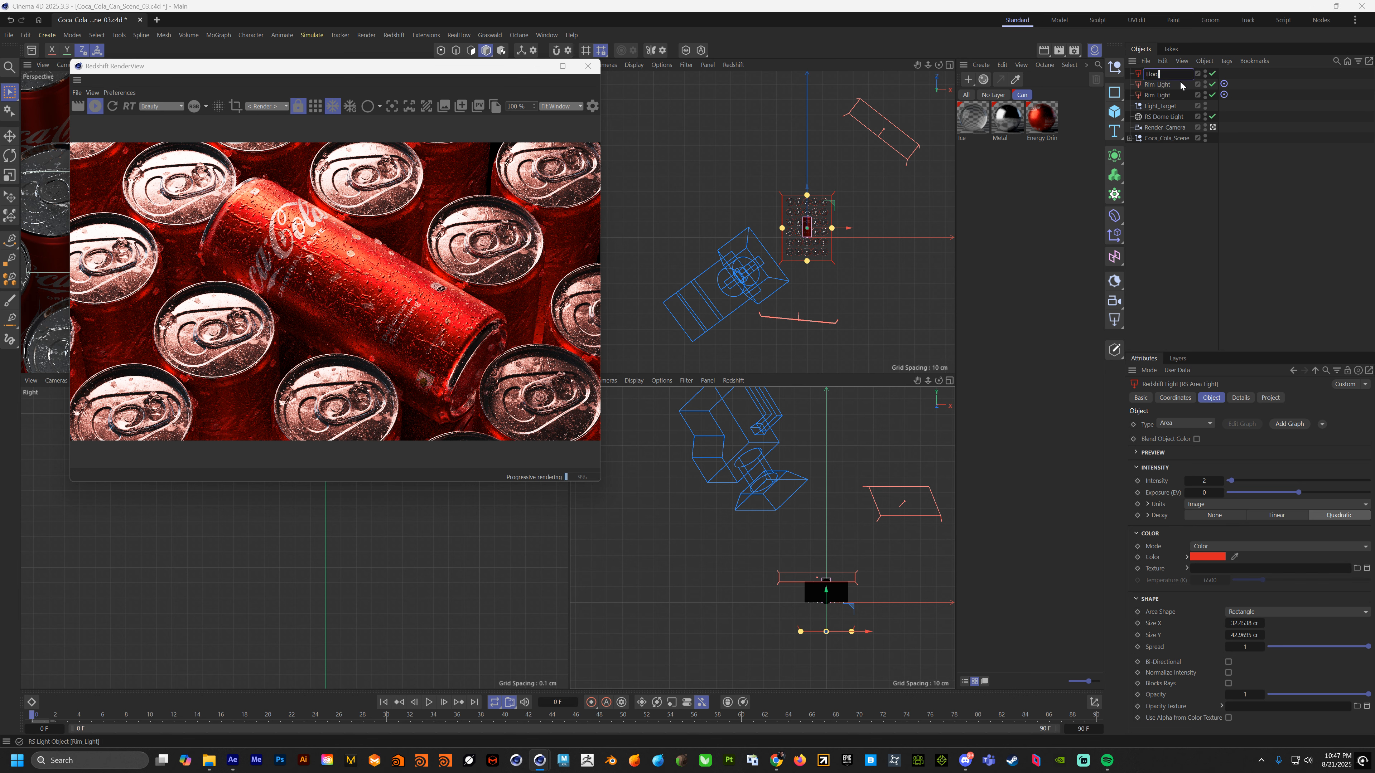
type("Floor_Light")
key("Return")
Step: Group all the lights and Light_Target under a null named Lighting and expand the group
left_click(1154, 117, "shift")
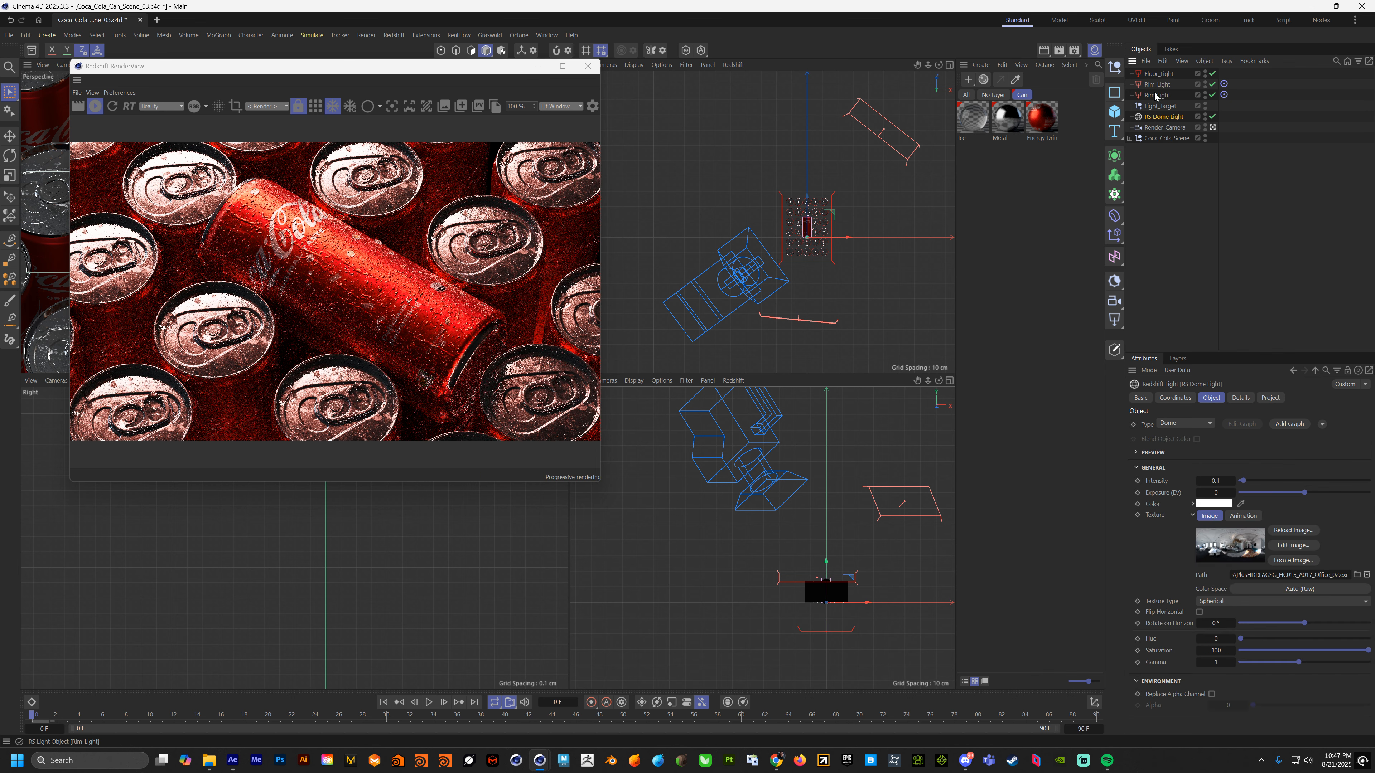
key("alt+g")
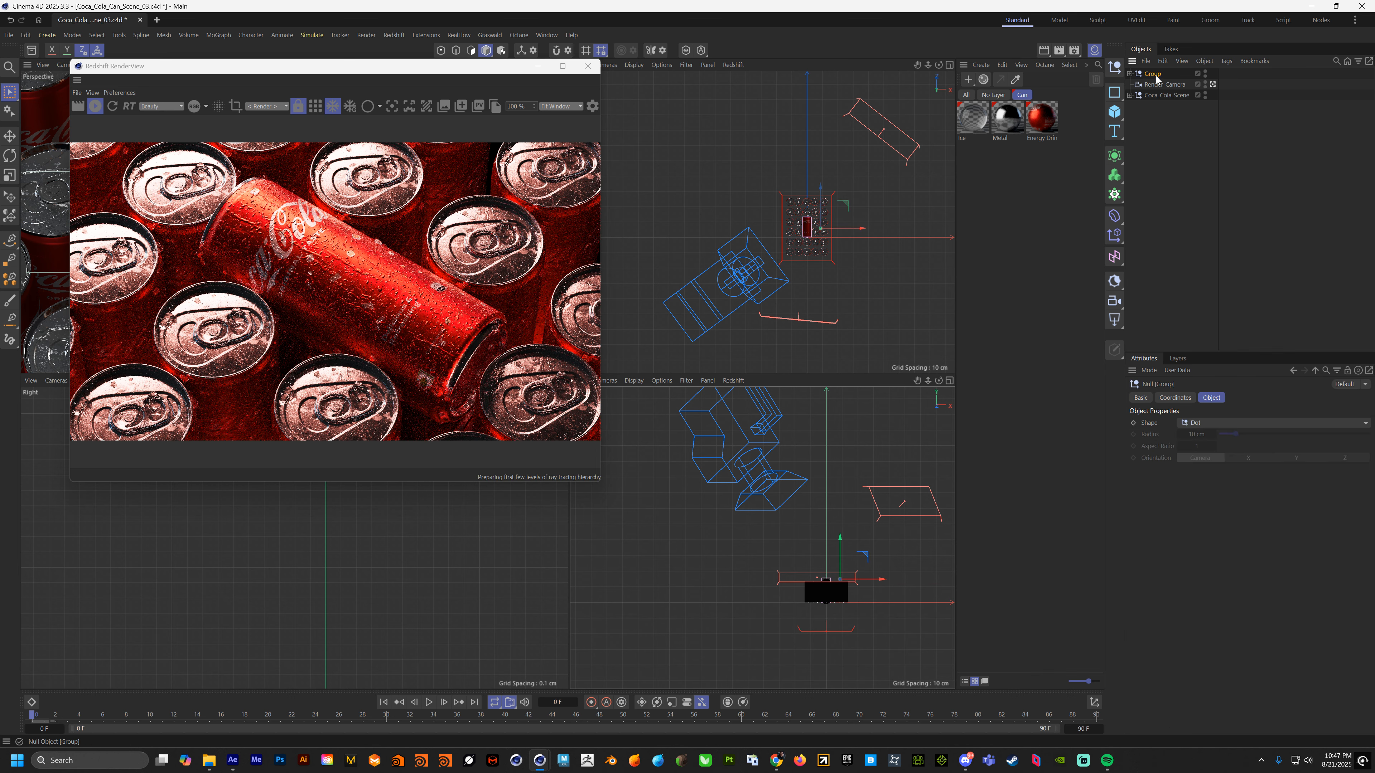
double_click(1154, 74)
type("Lighting")
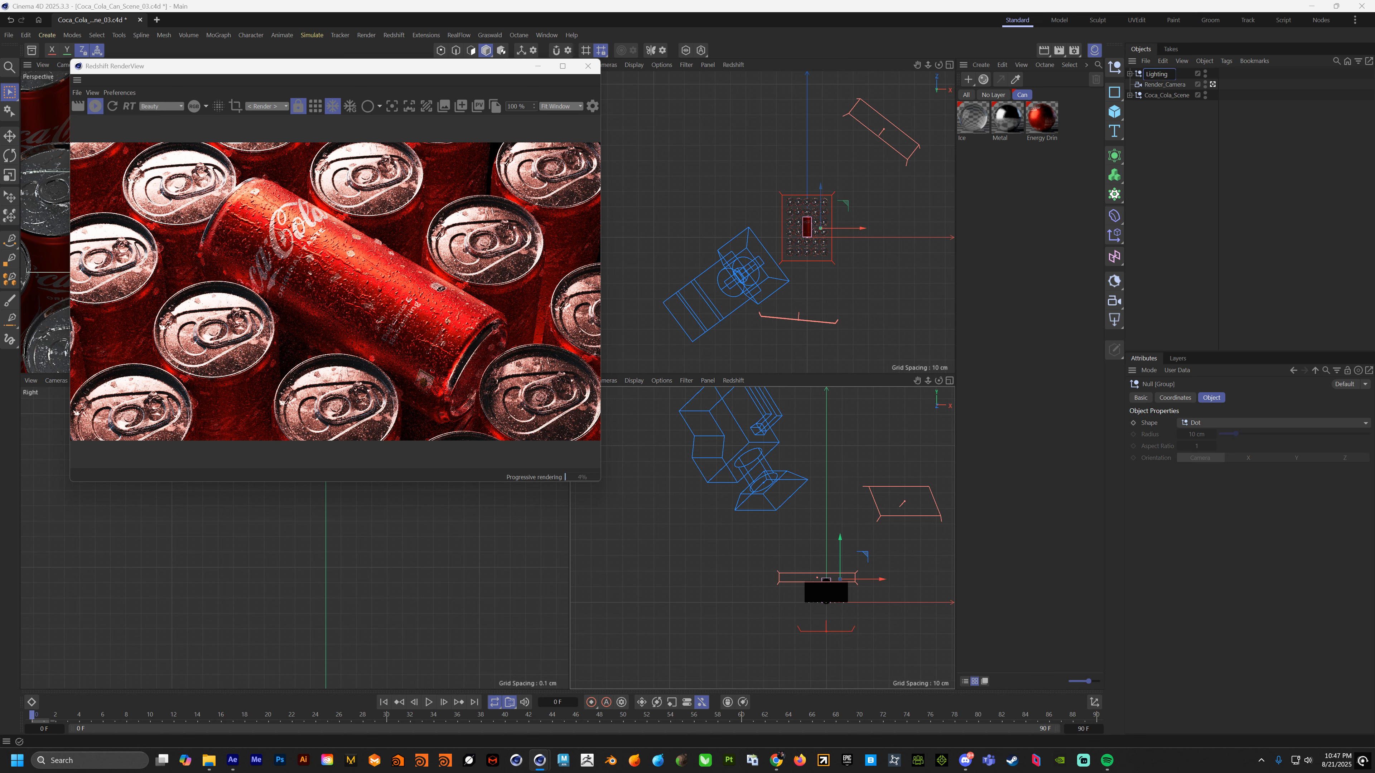
key("Return")
left_click(1130, 74)
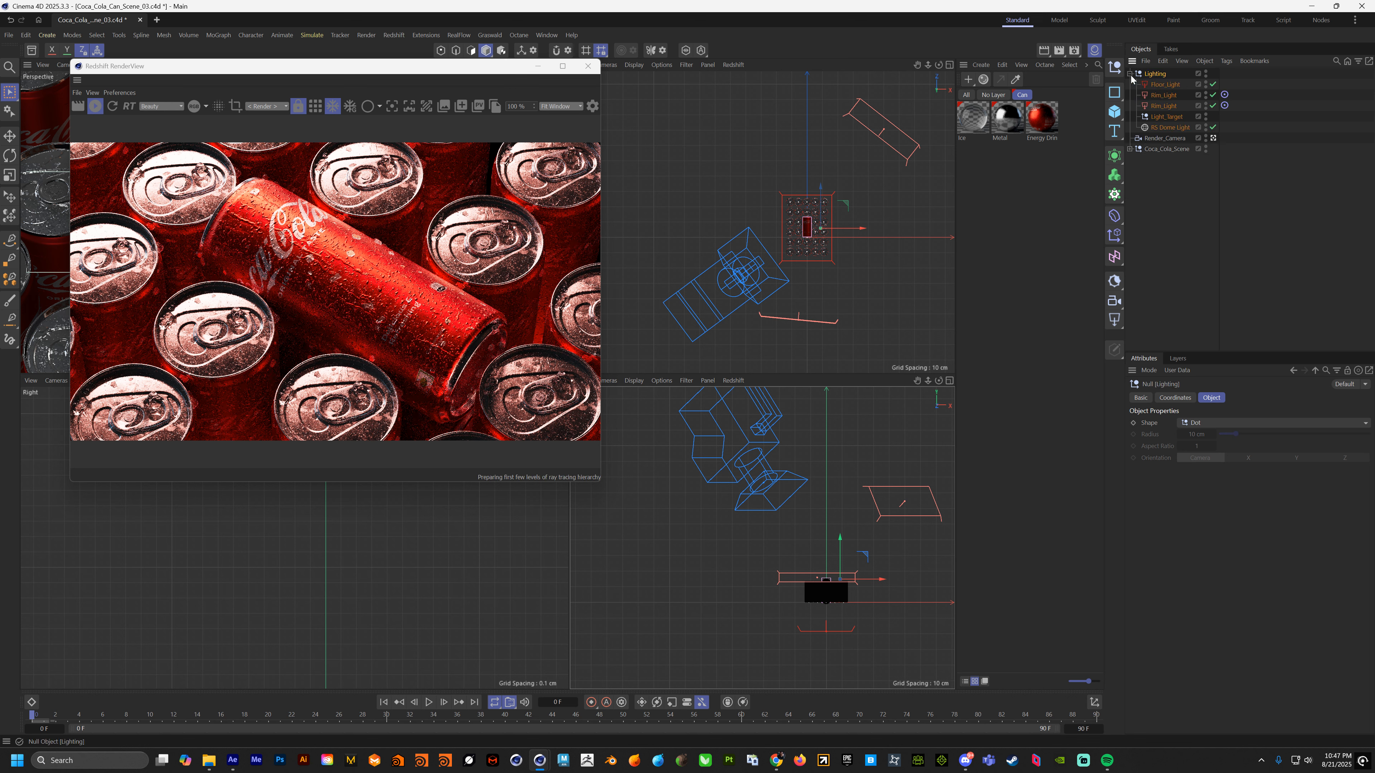
left_click(1181, 220)
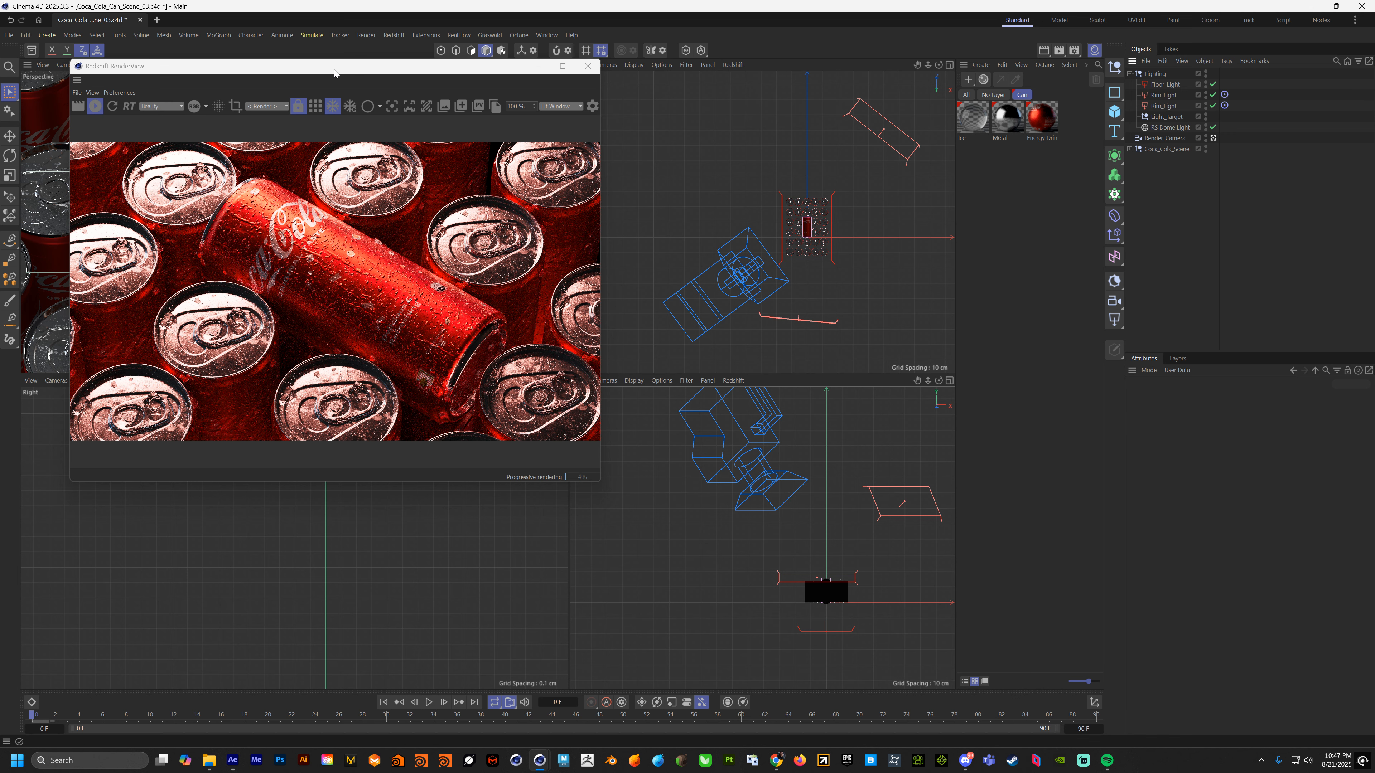
Step: Open the AOV Manager from the Redshift AOV render settings and place it beside the RenderView
left_click_drag(335, 67, 311, 62)
left_click(1074, 50)
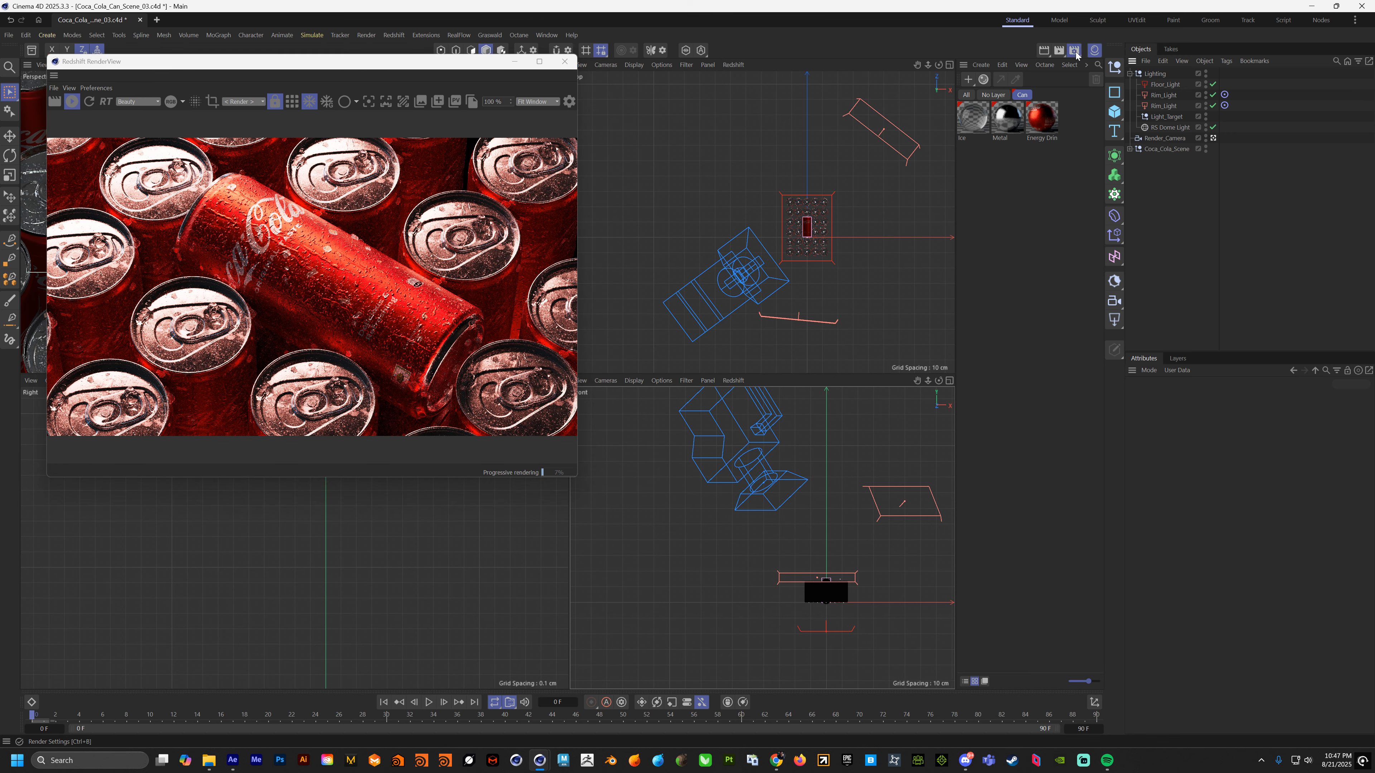
left_click_drag(1086, 43, 853, 88)
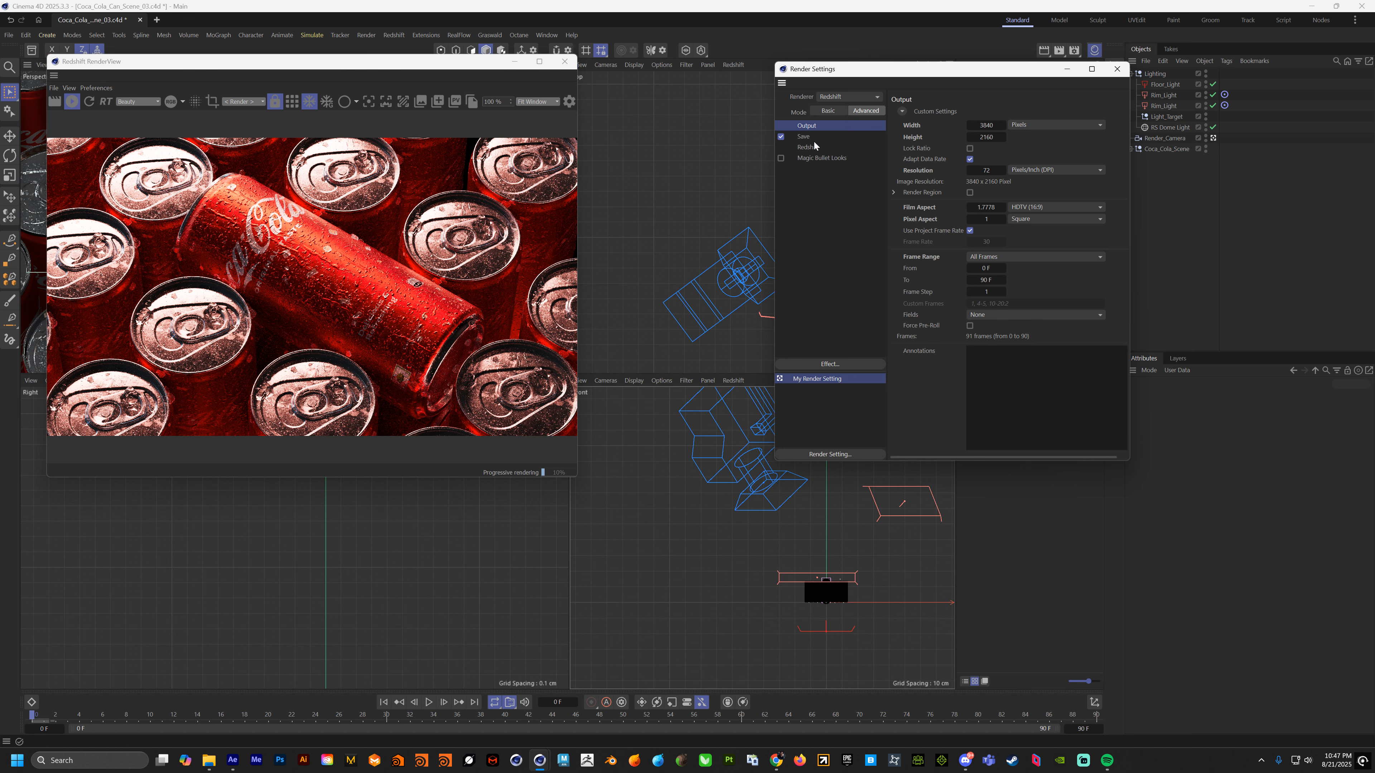
left_click(807, 148)
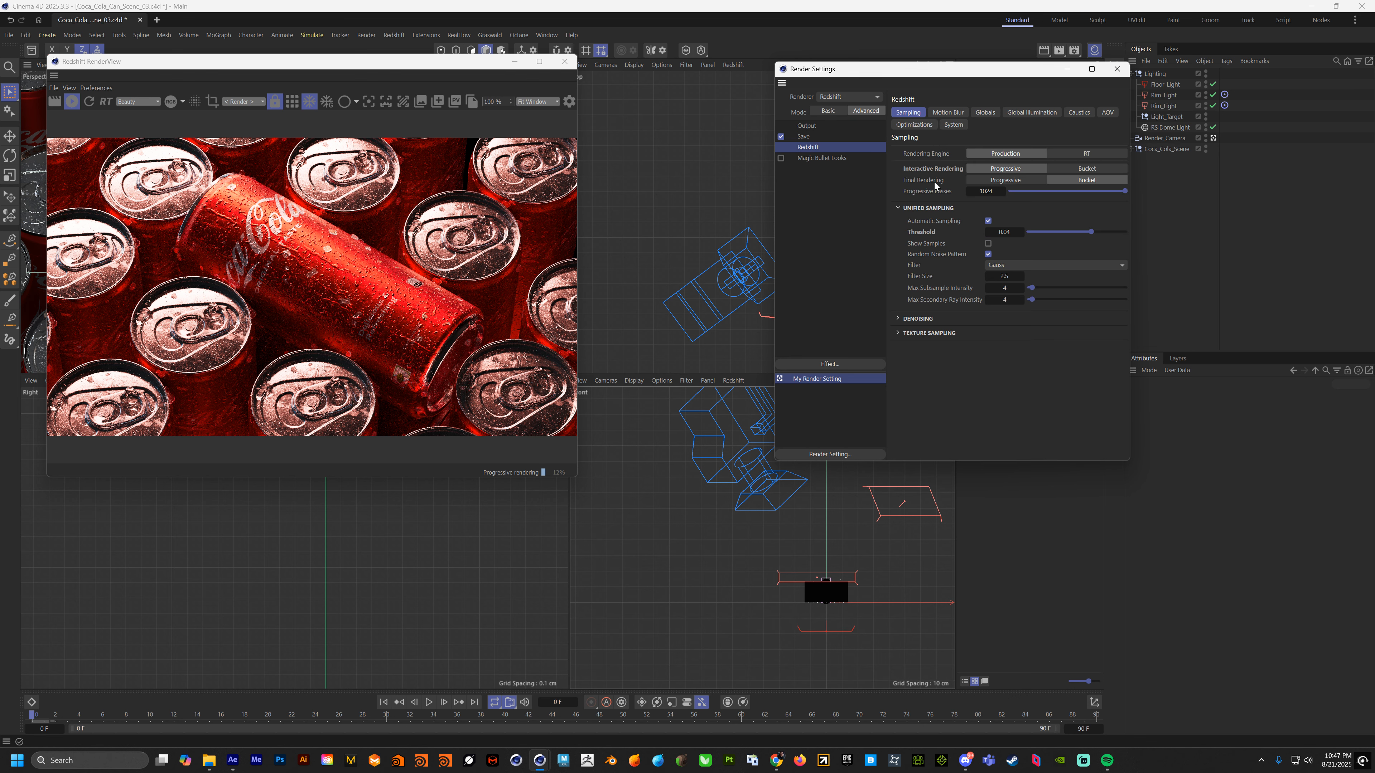
left_click(1108, 112)
left_click(947, 261)
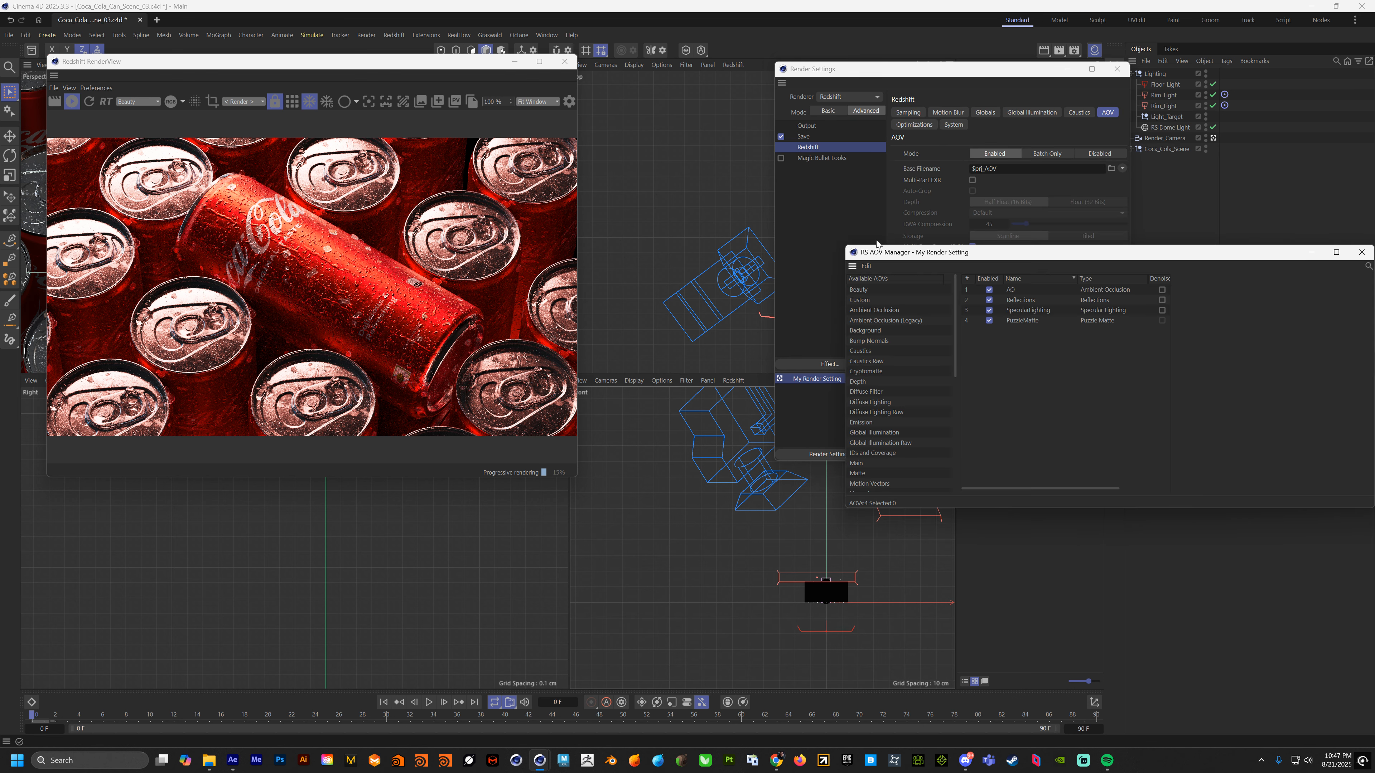
left_click_drag(902, 246, 733, 101)
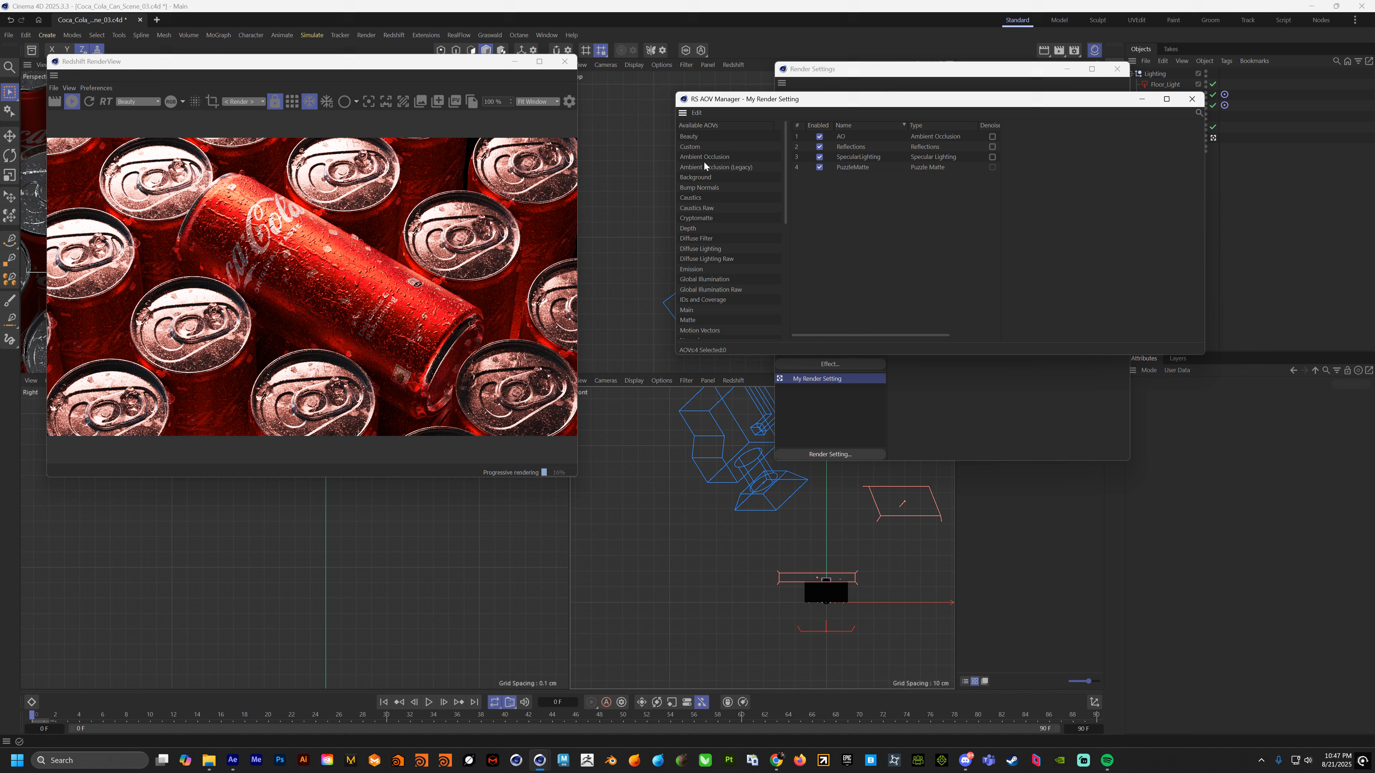
Step: Delete the existing PuzzleMatte, SpecularLighting, Reflections and AO passes from the AOV Manager
left_click(851, 167)
key("Delete")
left_click(852, 158)
key("Delete")
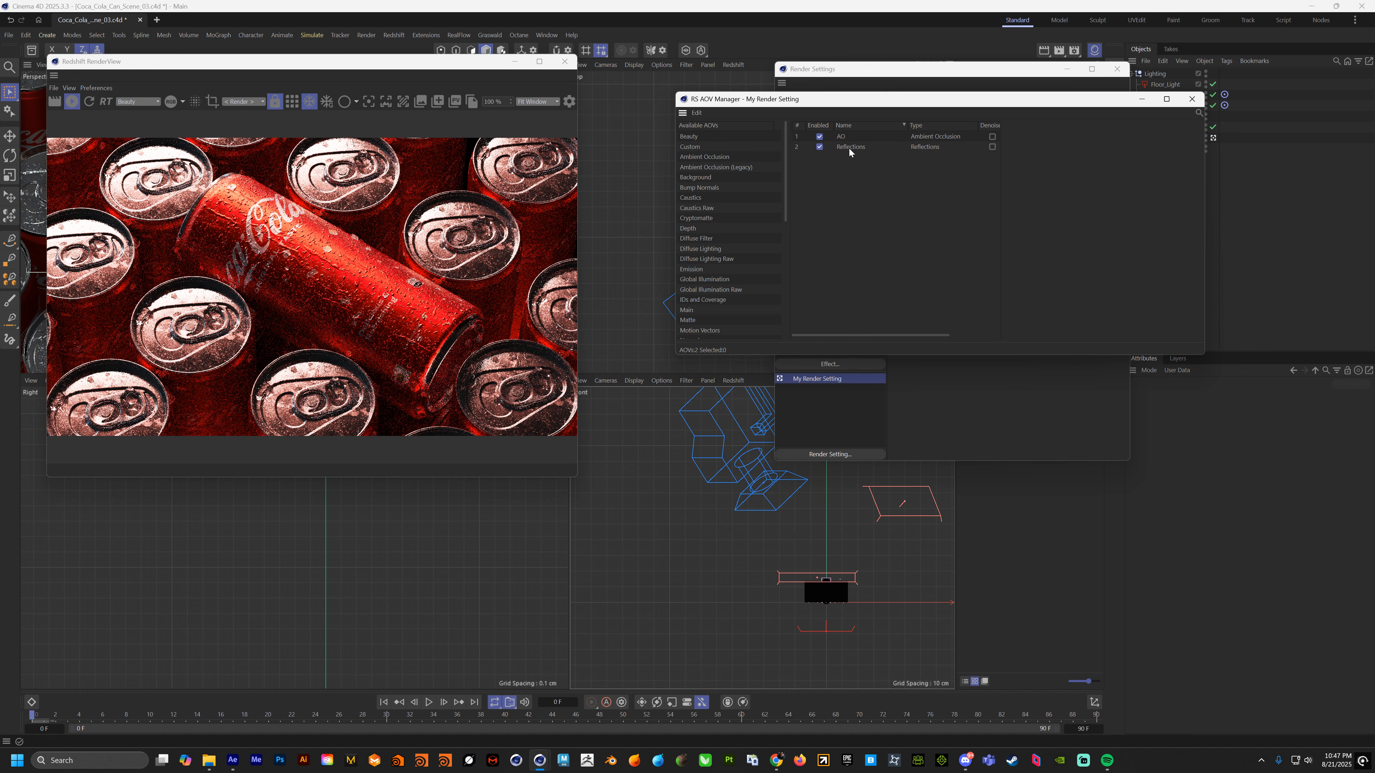
left_click(849, 147)
key("Delete")
left_click(838, 137)
key("Delete")
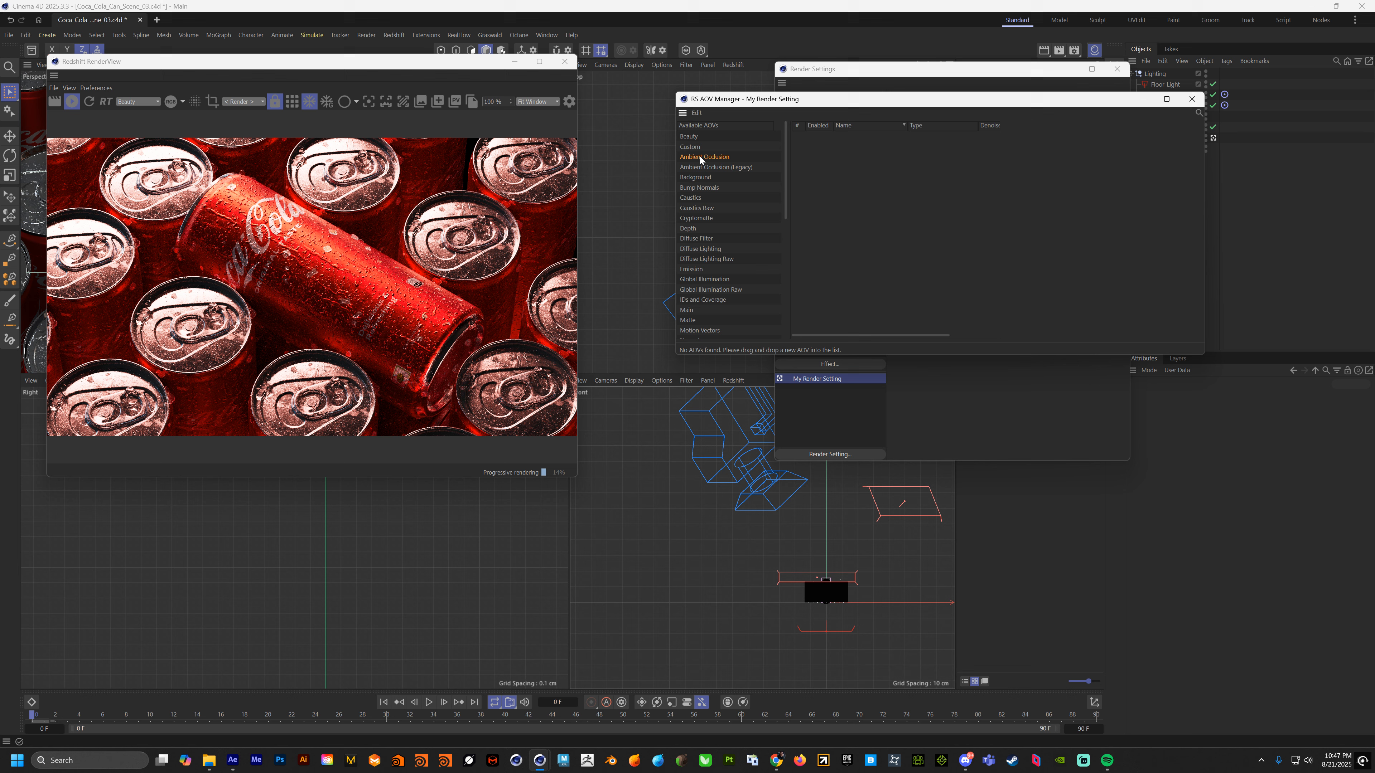
Step: Add an Ambient Occlusion AOV and display the AO pass in the RenderView
left_click_drag(699, 157, 841, 140)
left_click_drag(900, 103, 918, 153)
left_click(139, 102)
left_click(137, 116)
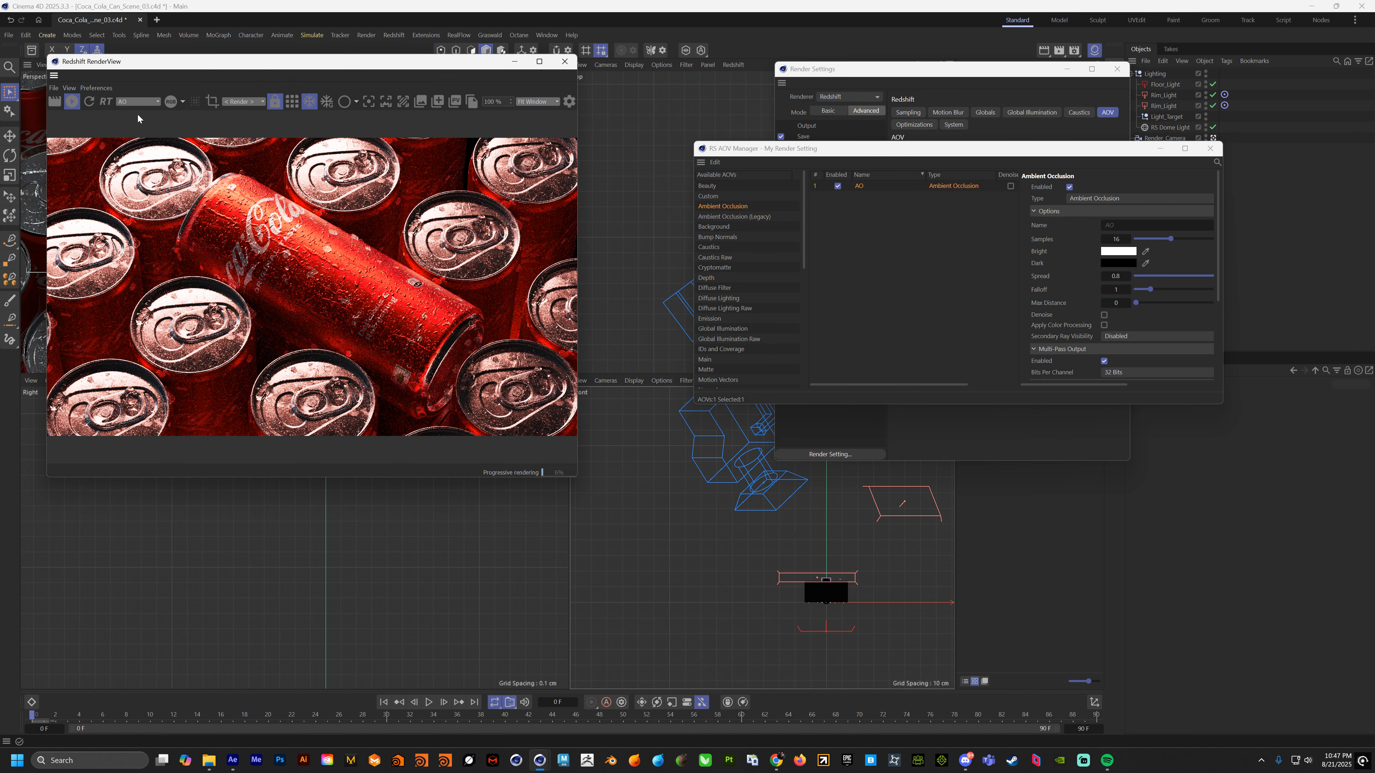
left_click(865, 190)
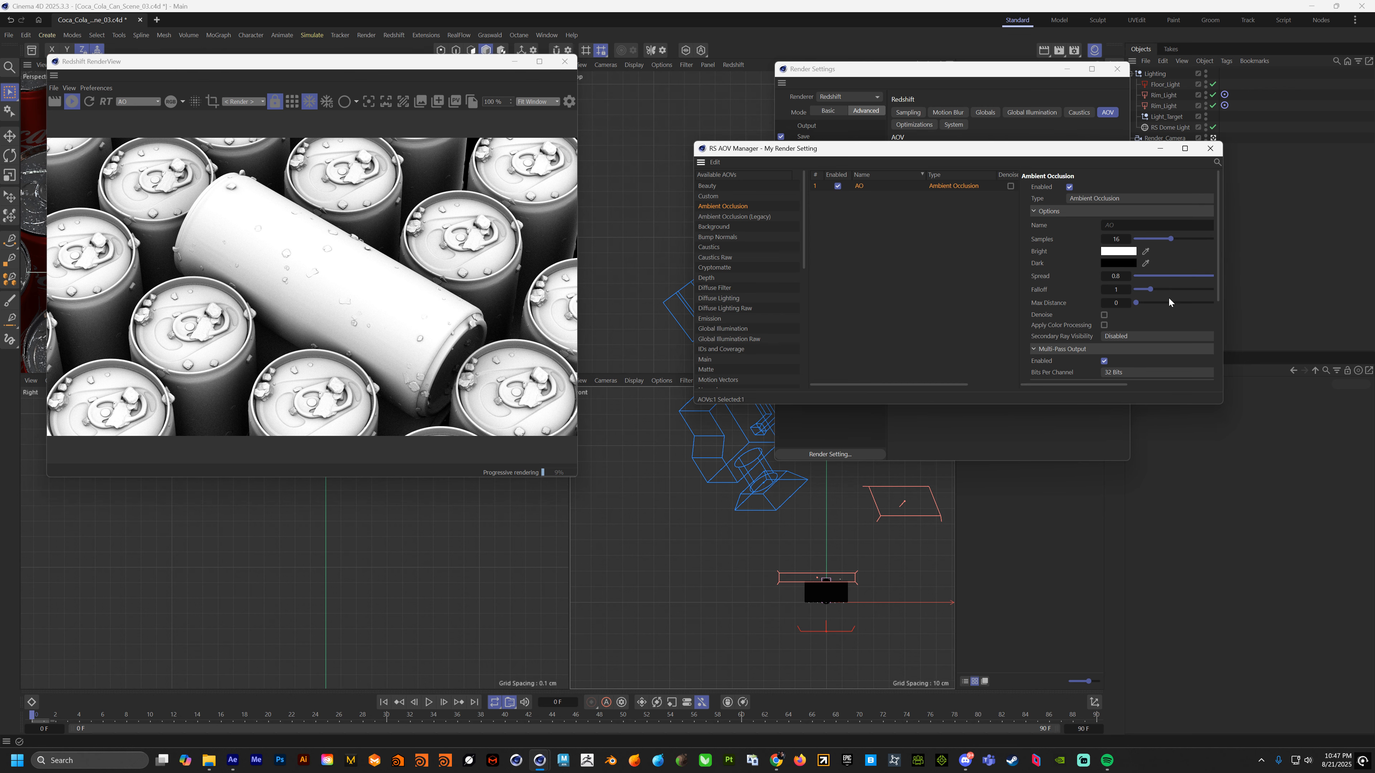
Step: Enlarge the AOV Manager window and widen the area with the Ambient Occlusion settings
left_click_drag(997, 148, 894, 113)
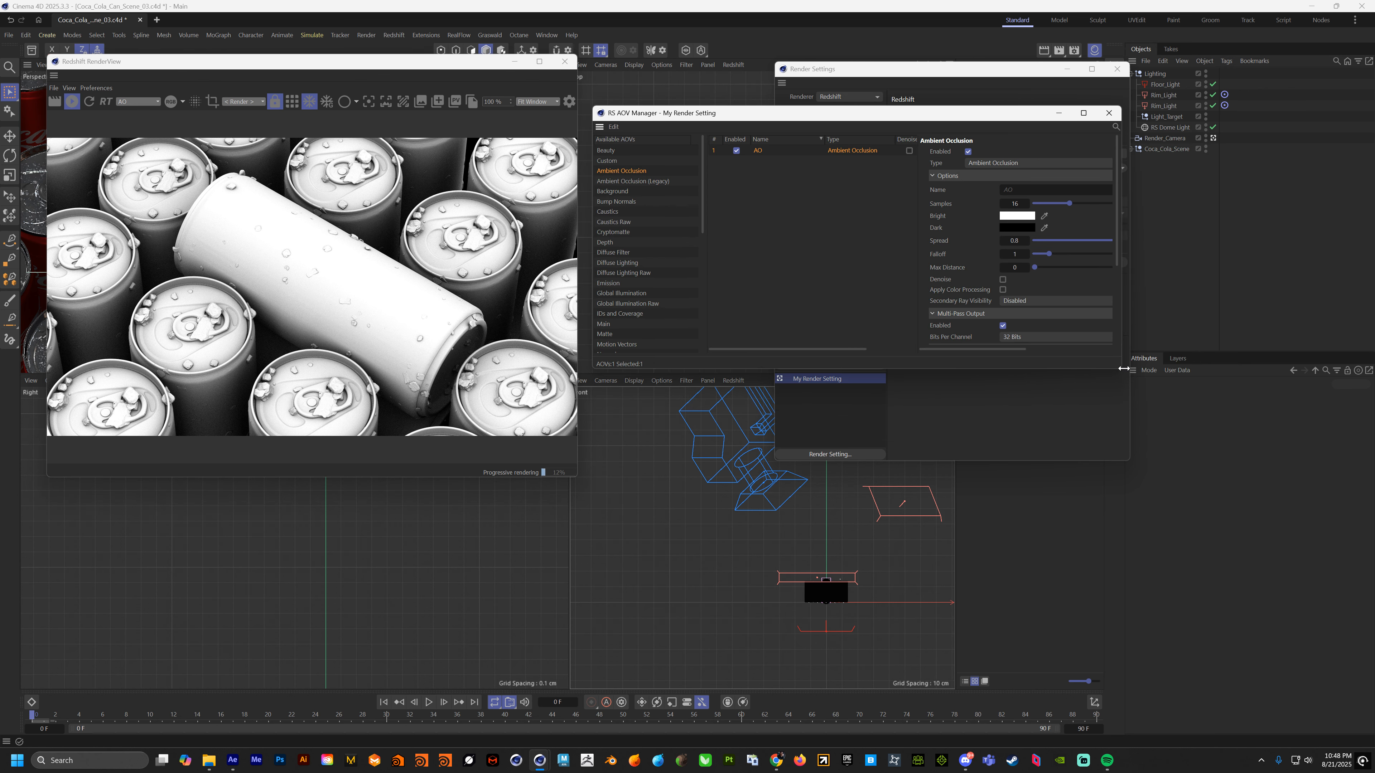
left_click_drag(1122, 369, 1266, 445)
mouse_move(1112, 425)
left_mouse_down()
mouse_move(1141, 427)
mouse_move(1103, 426)
left_mouse_up()
left_click_drag(1060, 315, 995, 314)
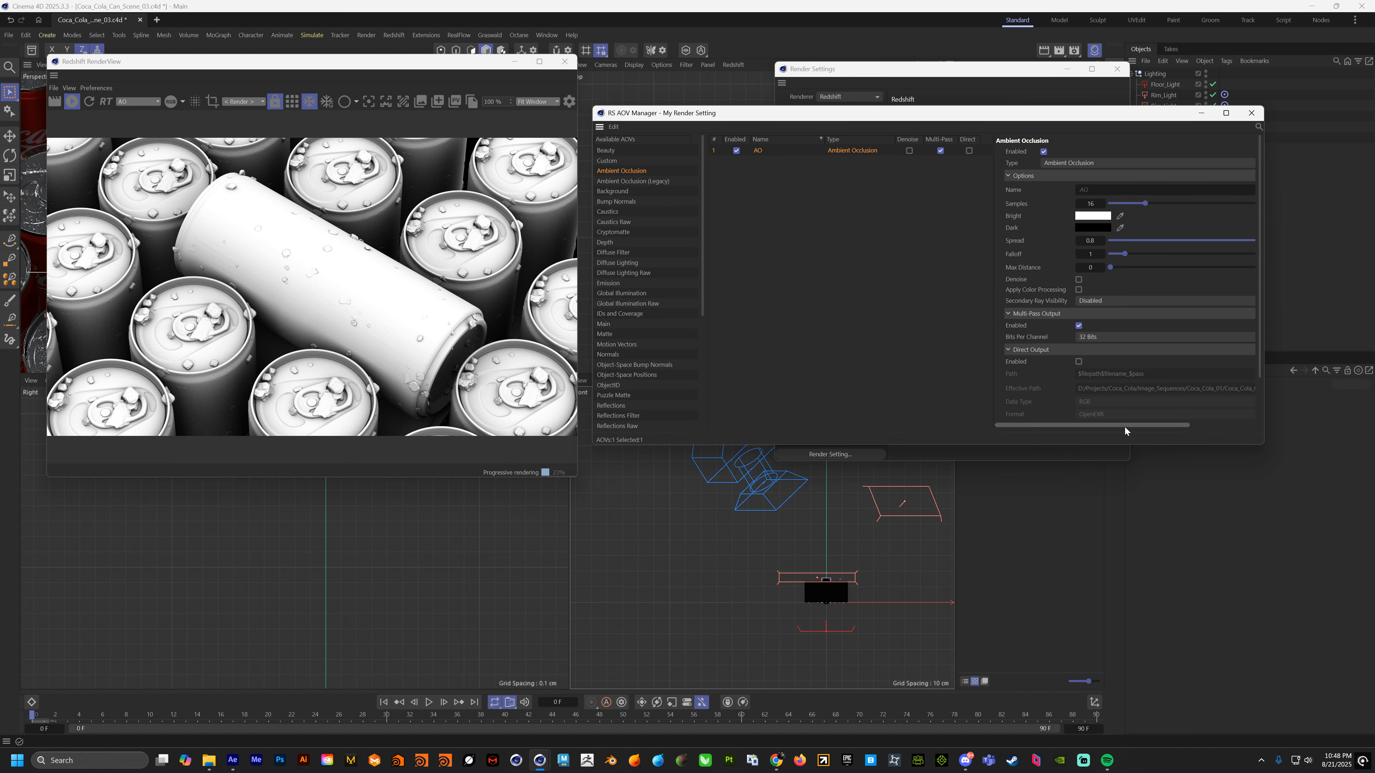
mouse_move(1126, 427)
left_mouse_down()
mouse_move(1136, 427)
mouse_move(1124, 427)
left_mouse_up()
Step: Experiment with the AO pass, trying a max distance of 0.01, a spread of 0.096 and a falloff of 1.506
left_click_drag(1124, 254, 1264, 250)
left_click(1121, 242)
left_click_drag(1113, 267, 1111, 267)
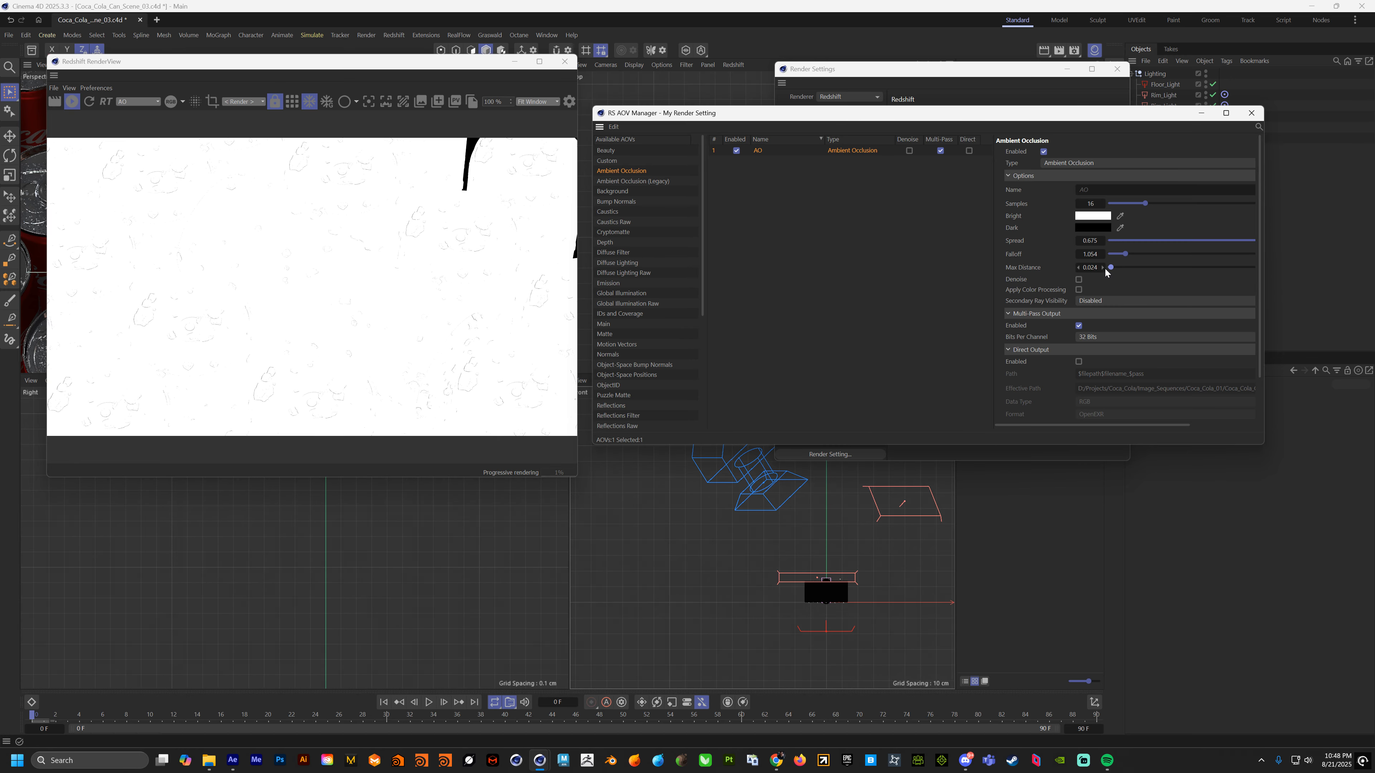
double_click(1089, 268)
type("0.01")
key("Return")
key("Return")
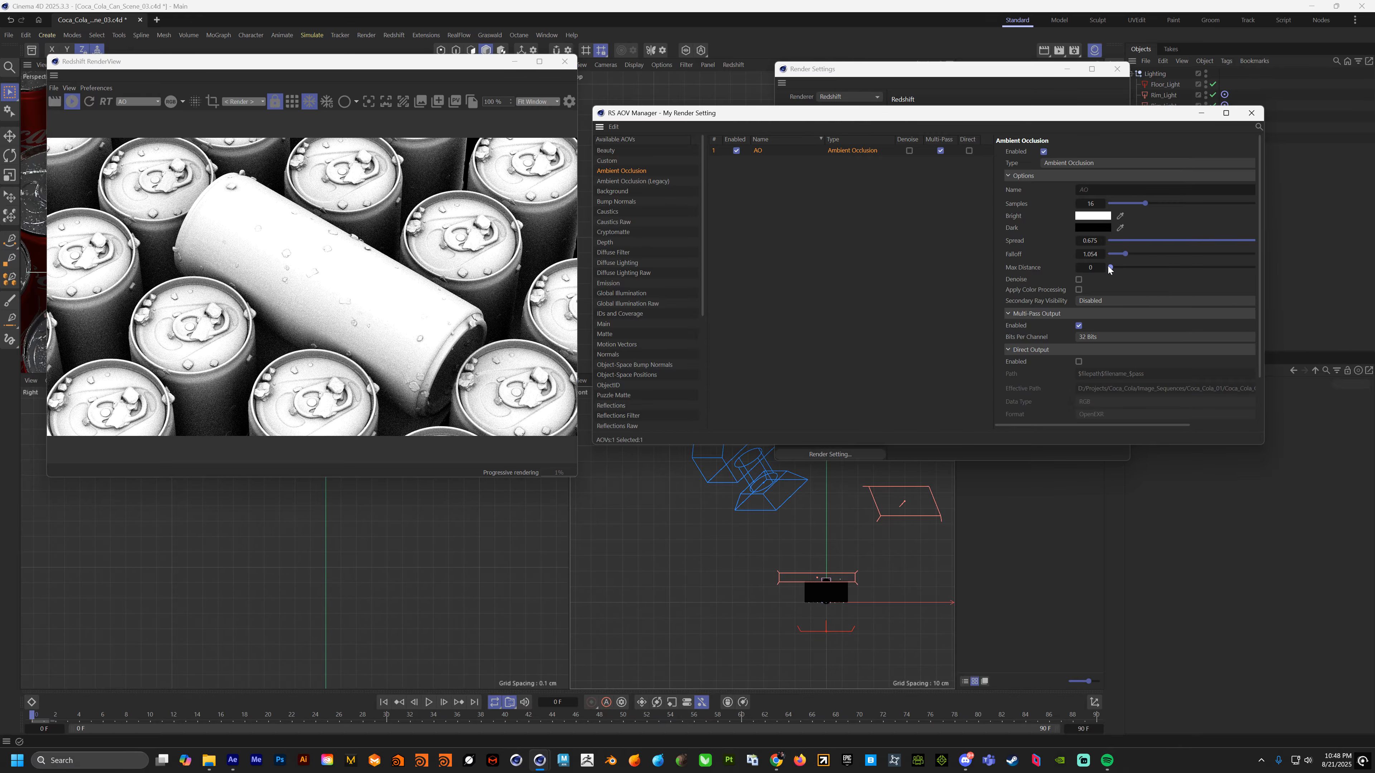
mouse_move(1125, 253)
left_mouse_down()
mouse_move(1255, 262)
mouse_move(1122, 240)
mouse_move(1110, 242)
mouse_move(1129, 257)
mouse_move(1107, 255)
mouse_move(1133, 255)
mouse_move(1113, 241)
mouse_move(1132, 241)
left_mouse_up()
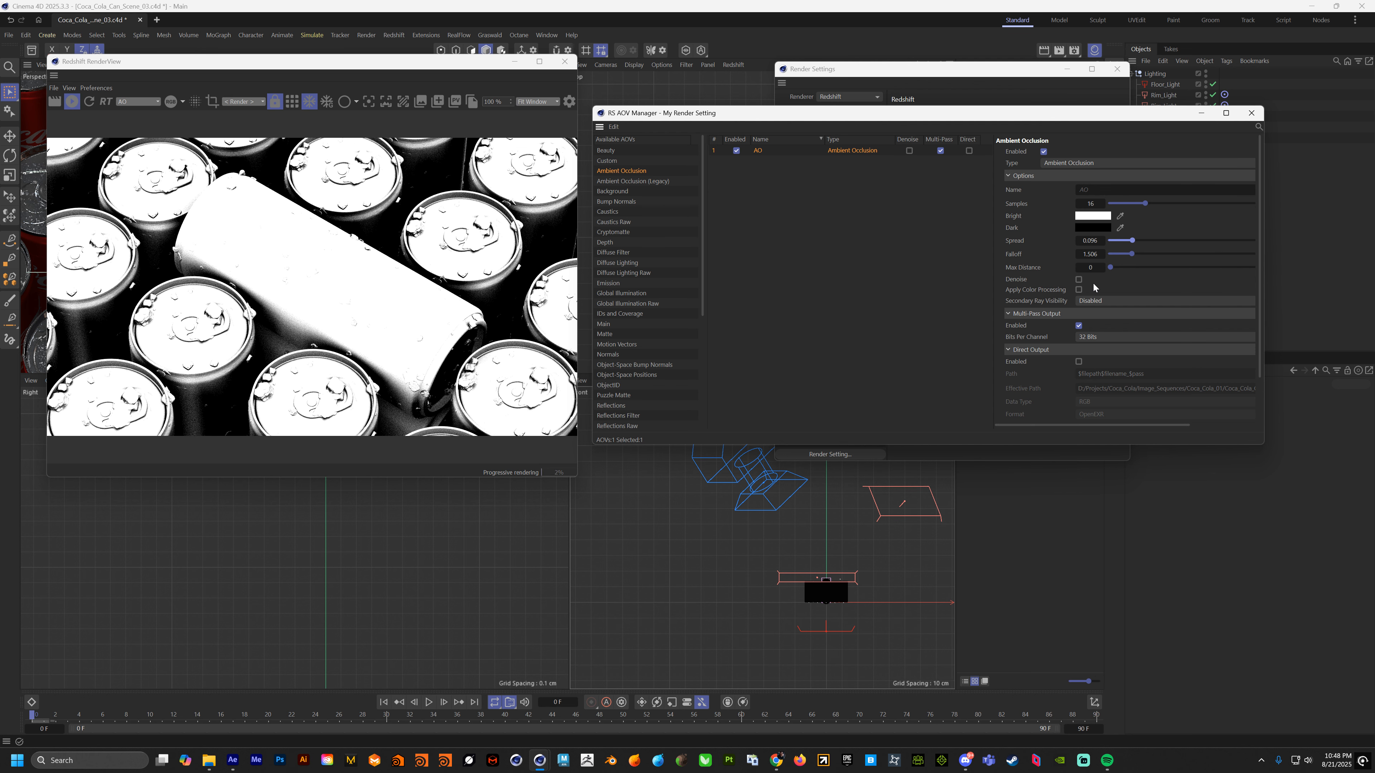
Step: Try Refraction / Transparency as the AO pass's secondary ray visibility and return it to Disabled
left_click(1087, 300)
left_click(1103, 320)
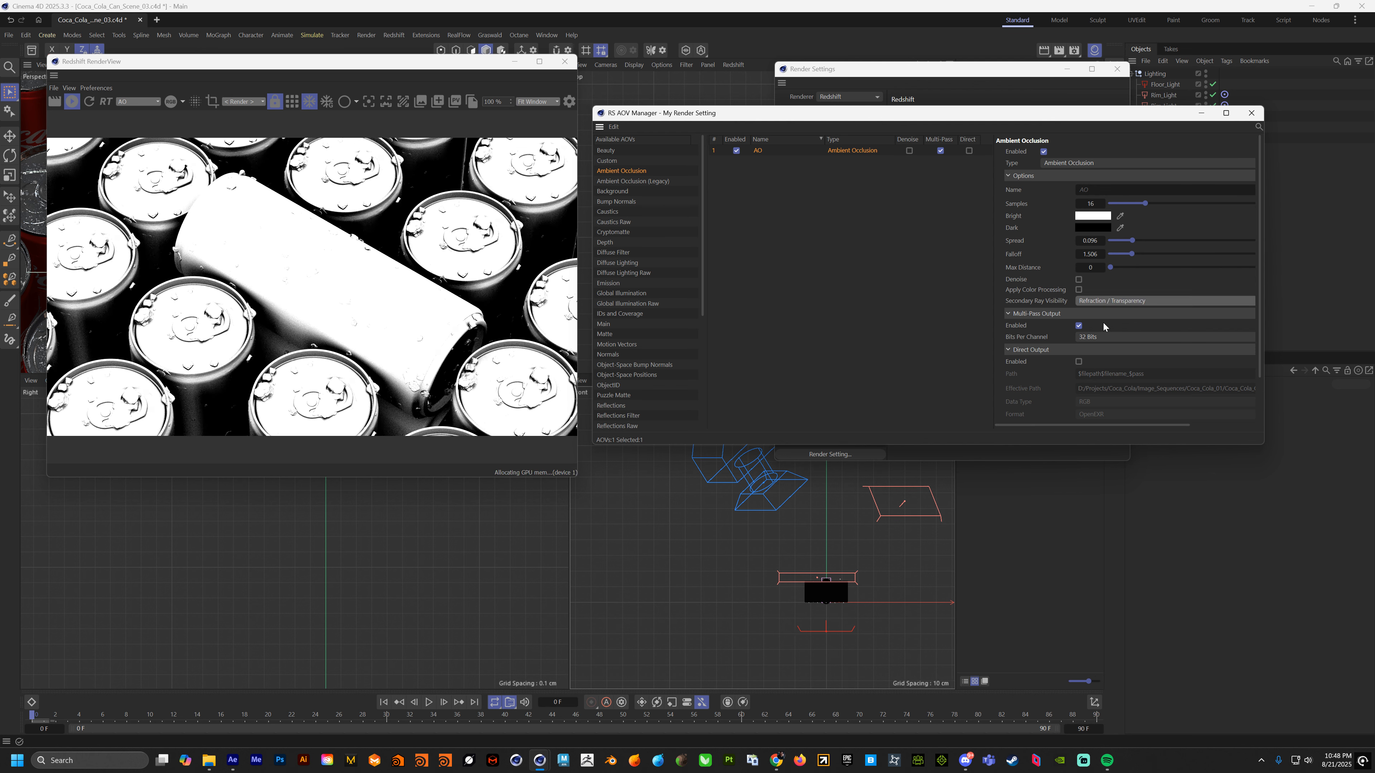
left_click(1096, 301)
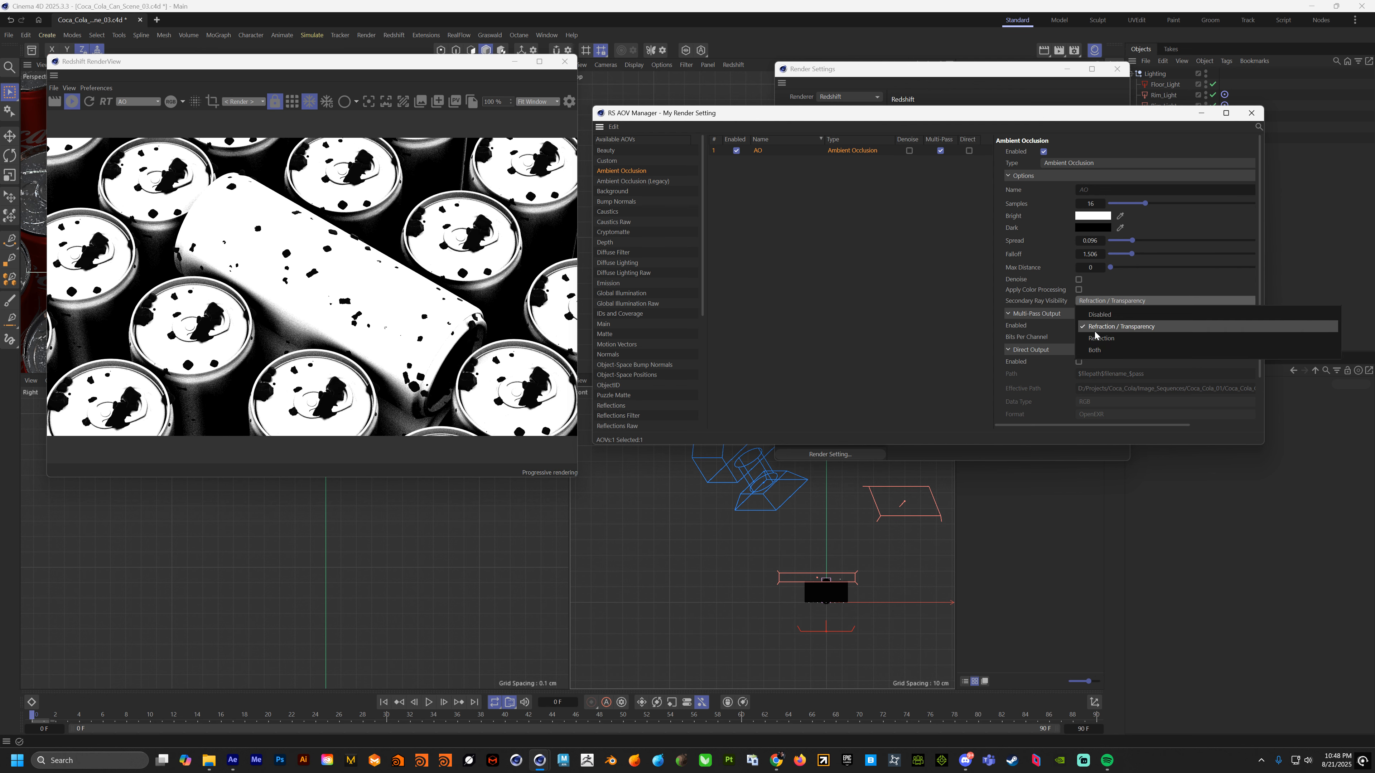
left_click(1100, 350)
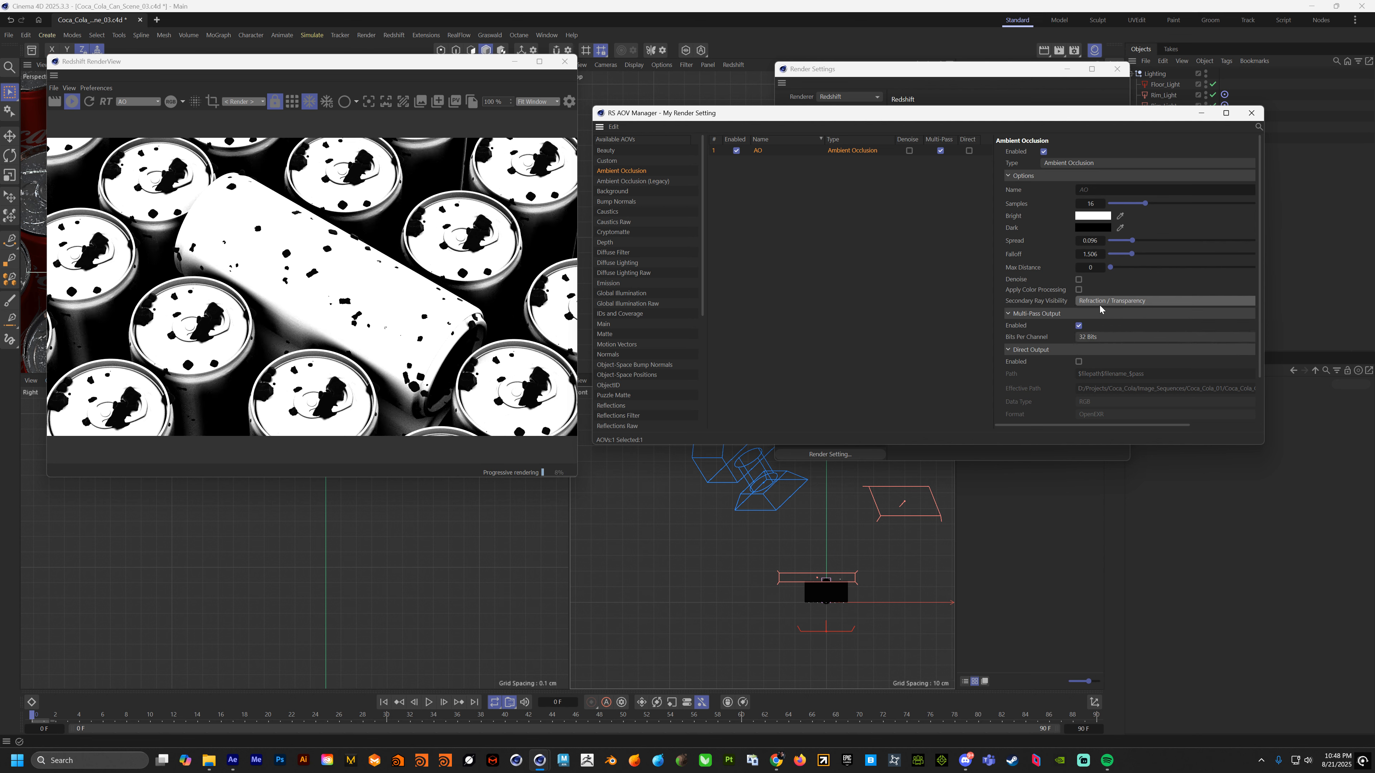
left_click(1099, 304)
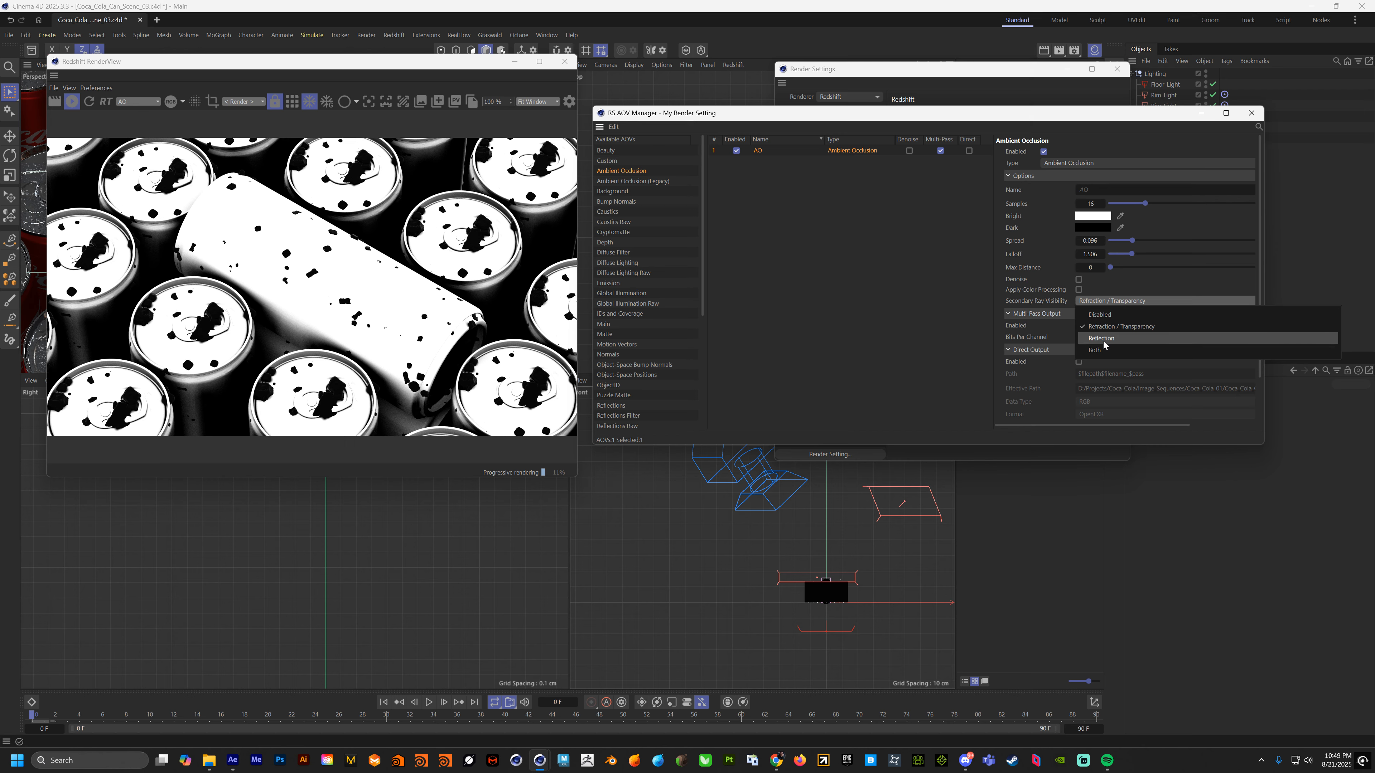
left_click(1104, 315)
Step: Set the AO pass's spread to 0.047, falloff to 1.054 and max distance to 1.176
left_click_drag(1132, 241, 1294, 258)
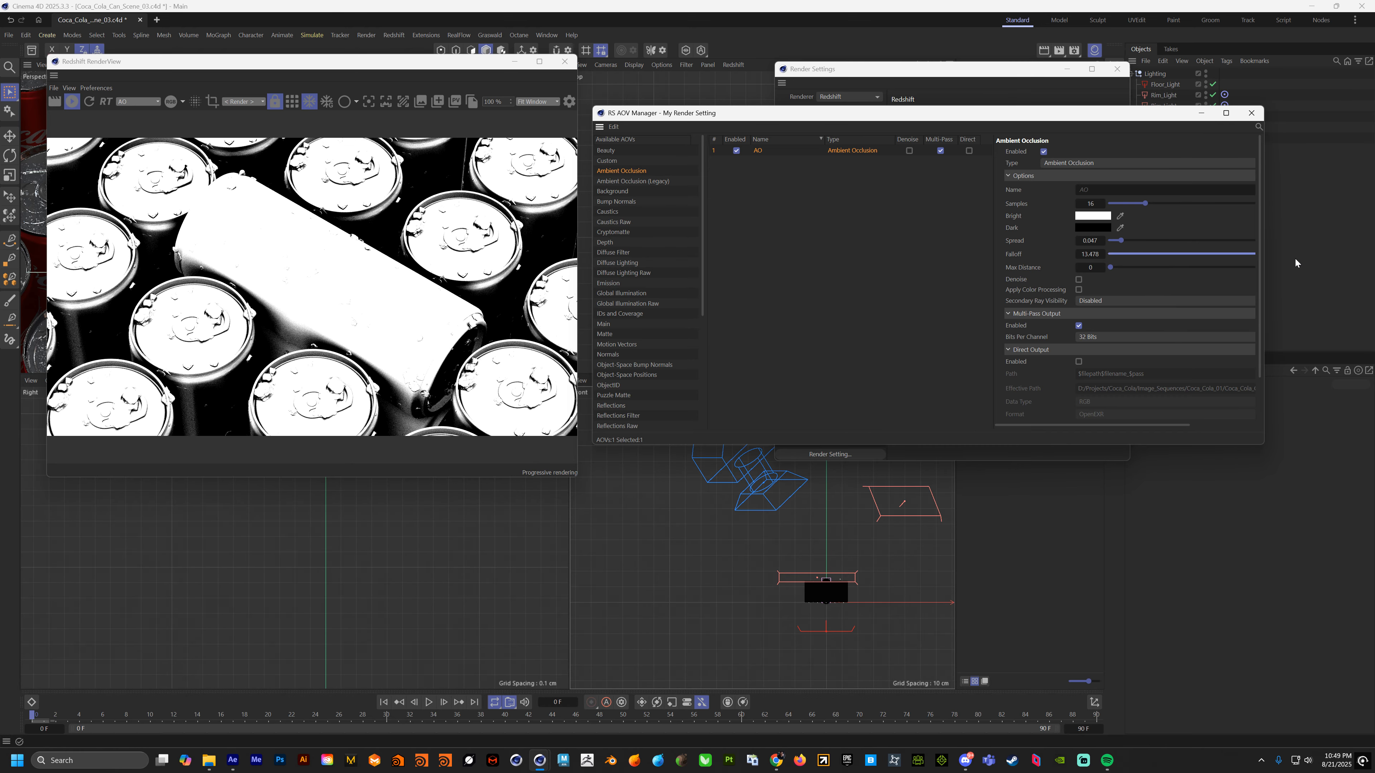
left_click_drag(1118, 255, 1137, 268)
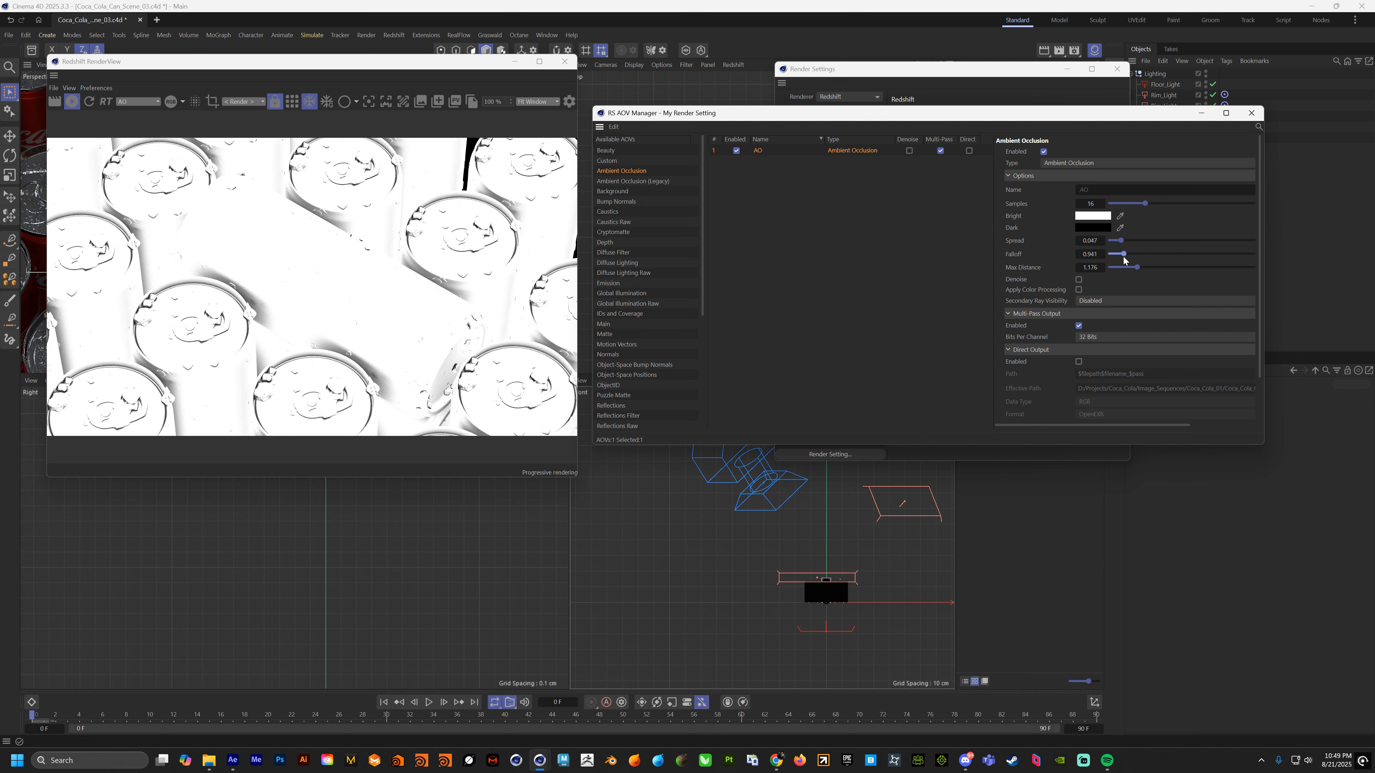
left_click_drag(1124, 257, 1126, 257)
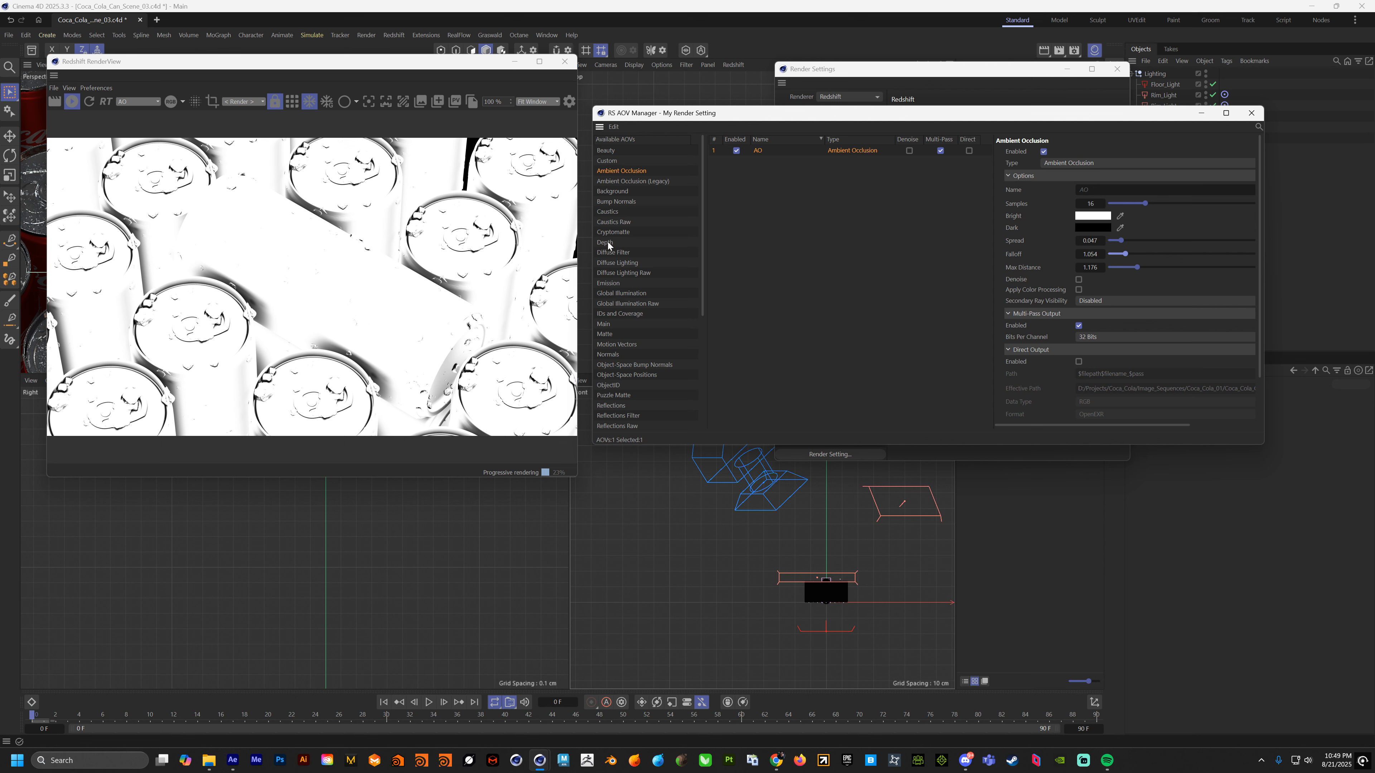
Step: Add a Depth AOV, show it in the render view, and set its depth mode to Z Normalized
left_click_drag(608, 245, 712, 224)
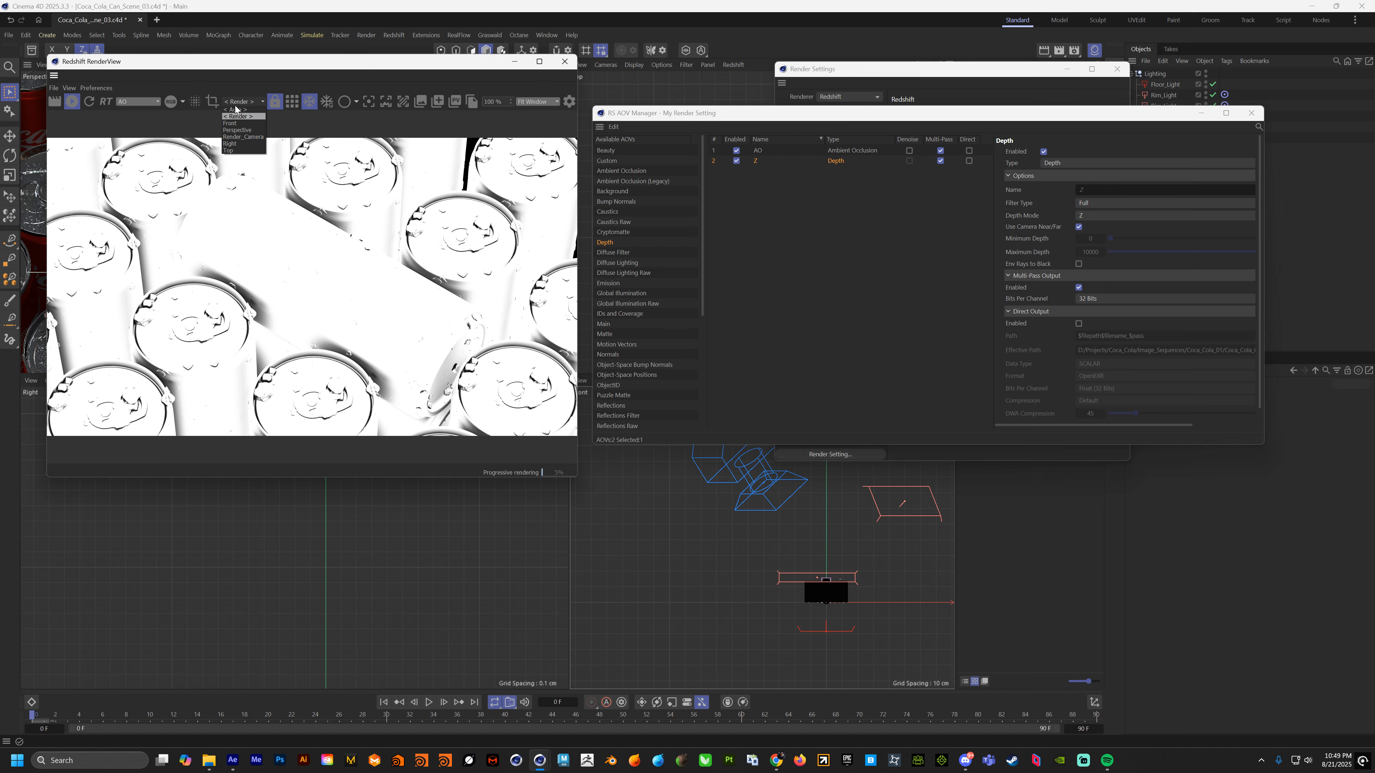
left_click(138, 102)
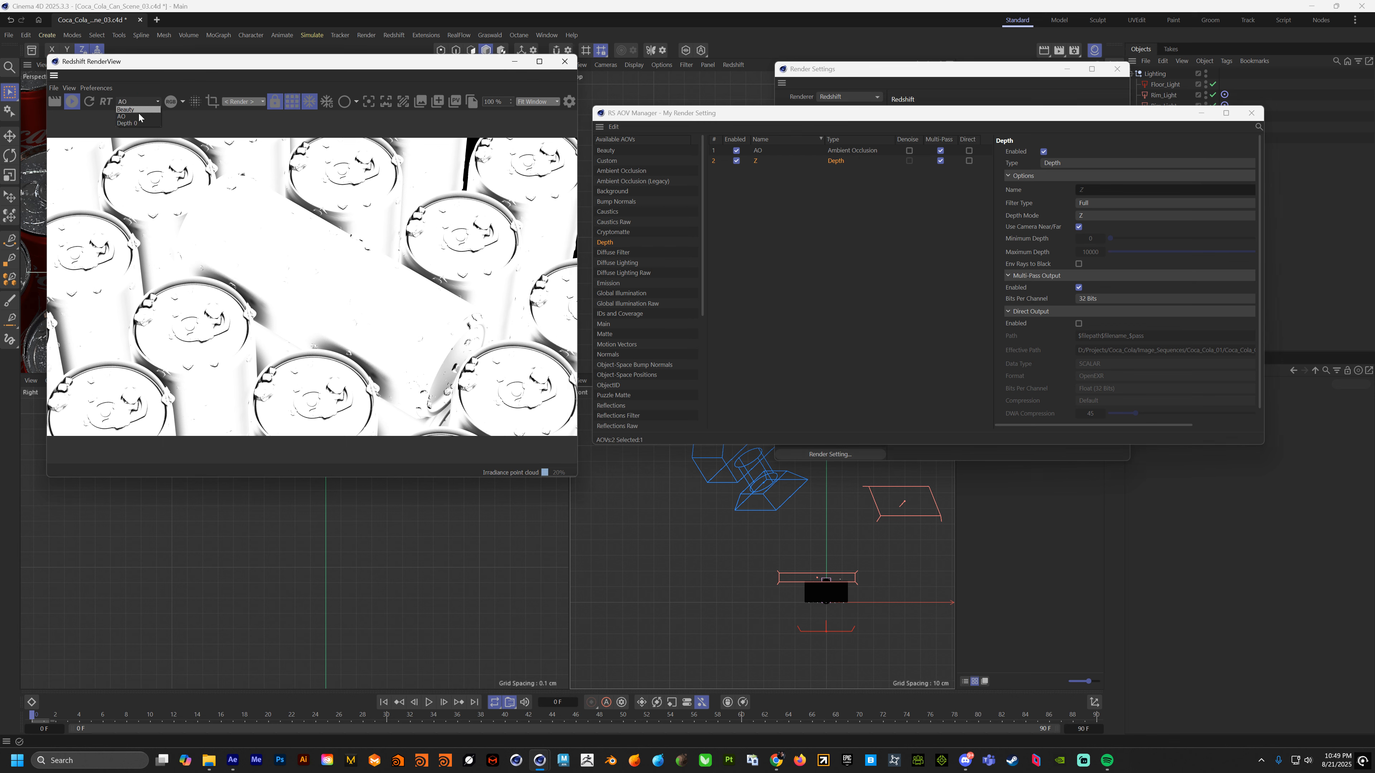
left_click(136, 120)
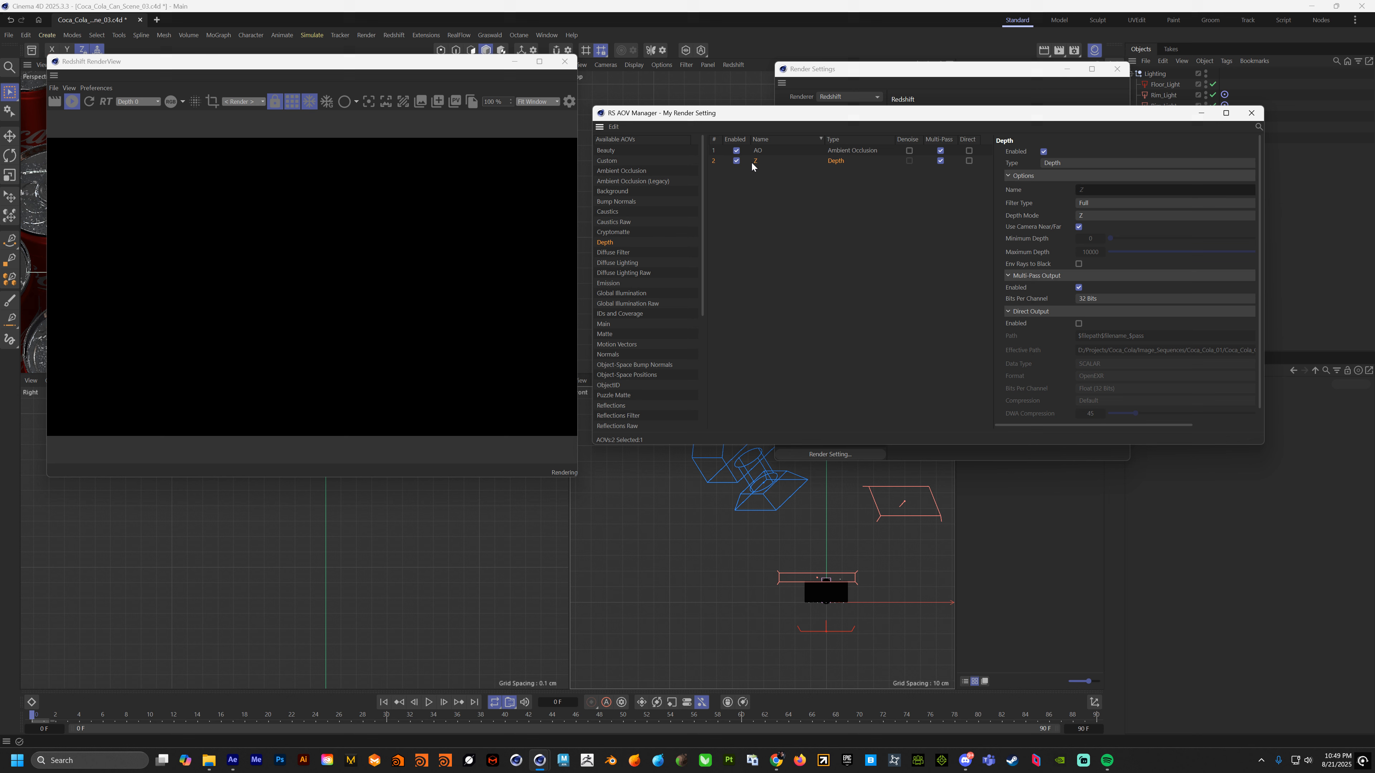
left_click(1099, 217)
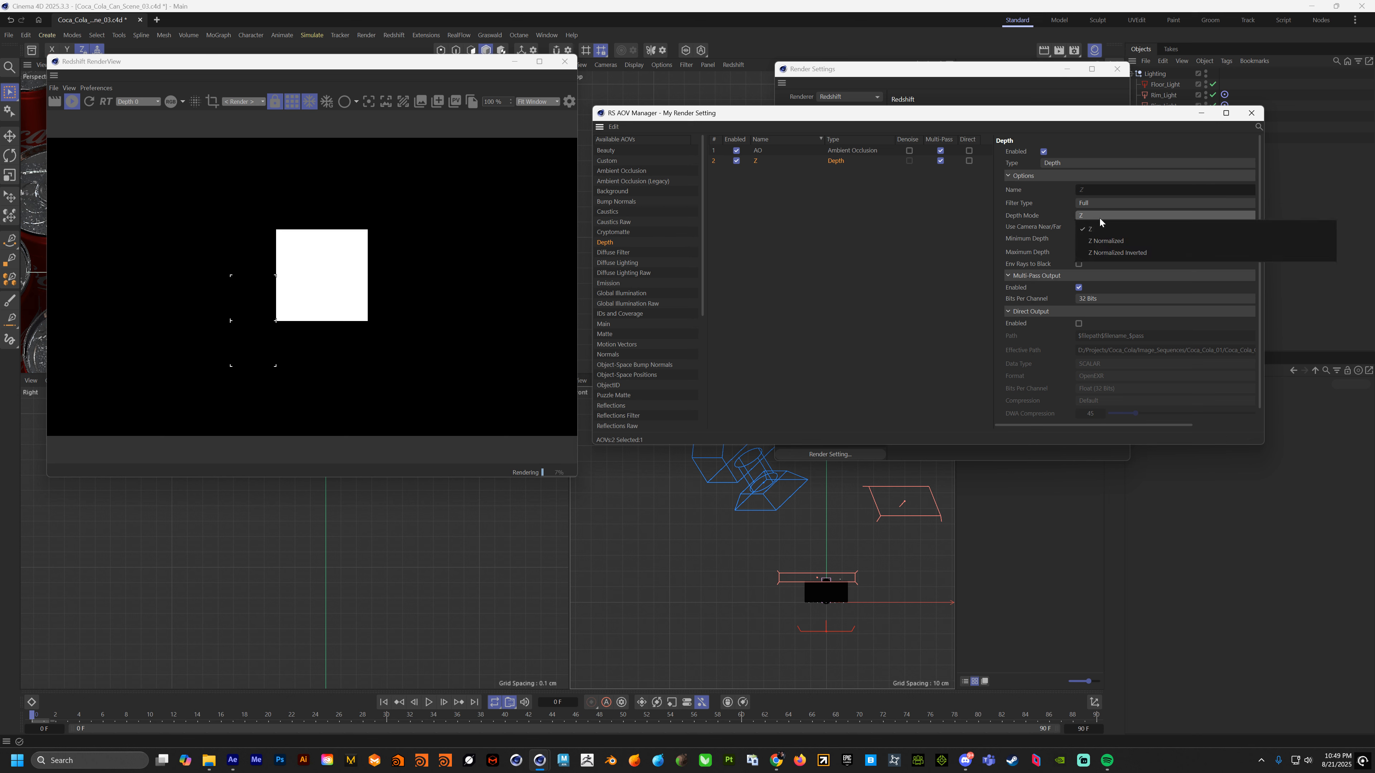
left_click(1104, 240)
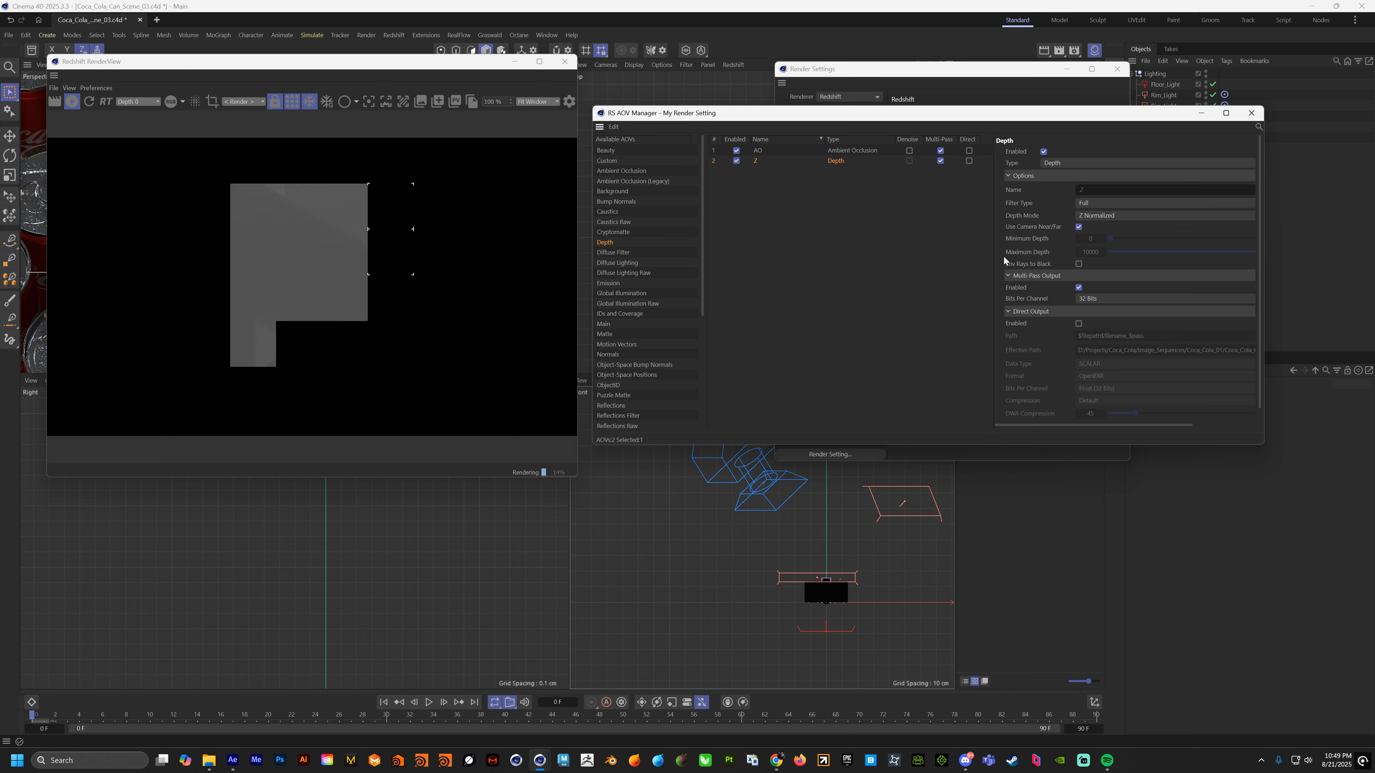
left_click_drag(994, 244, 973, 239)
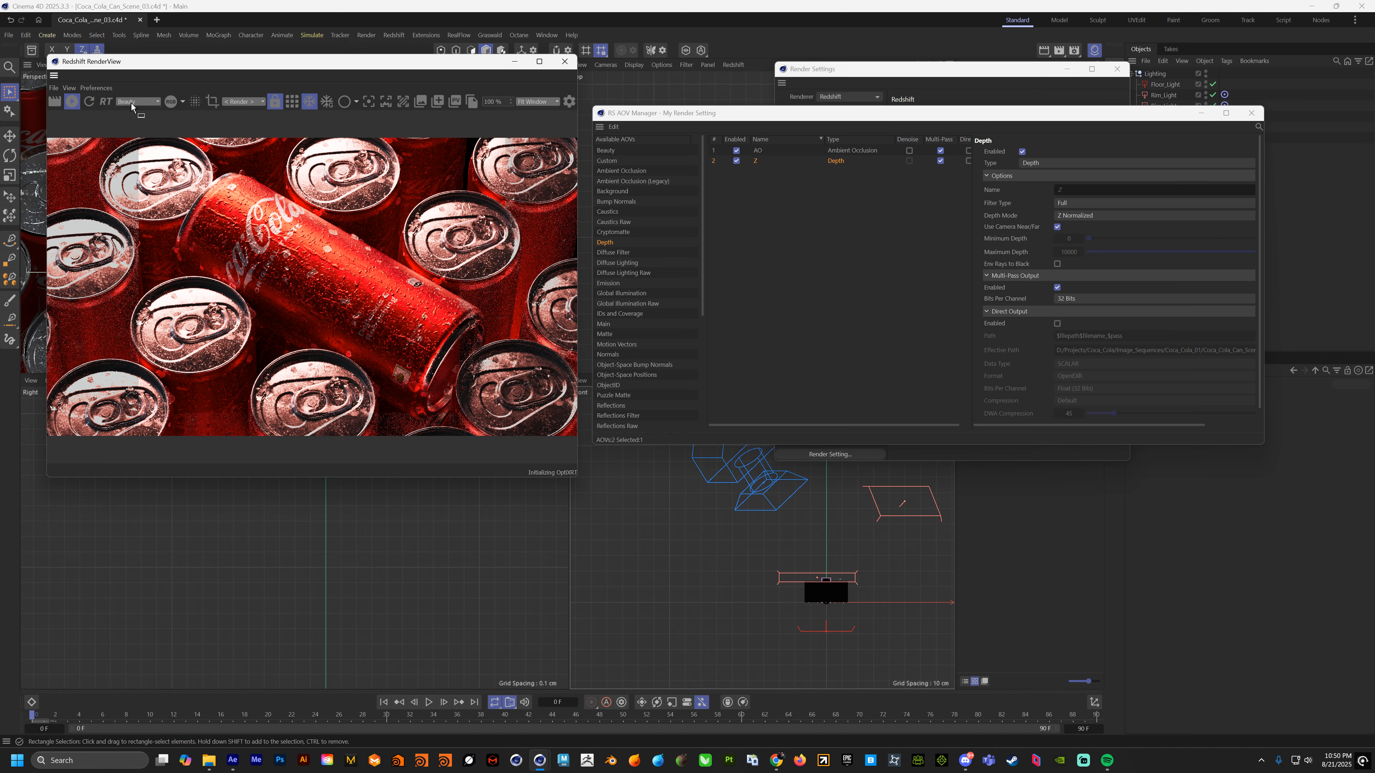
Step: Add a Reflections AOV and preview that pass in the render view
left_click_drag(700, 283, 692, 332)
double_click(612, 330)
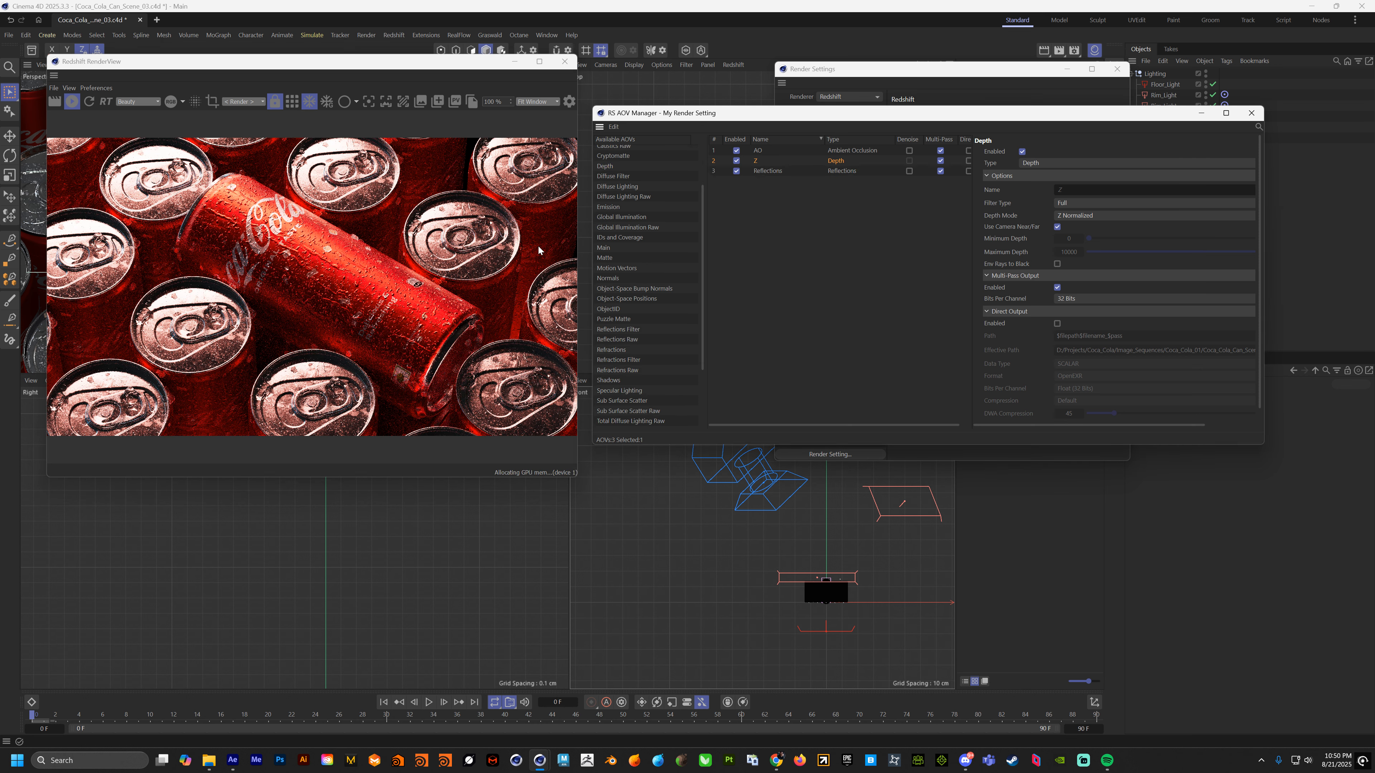
left_click(138, 102)
left_click(139, 123)
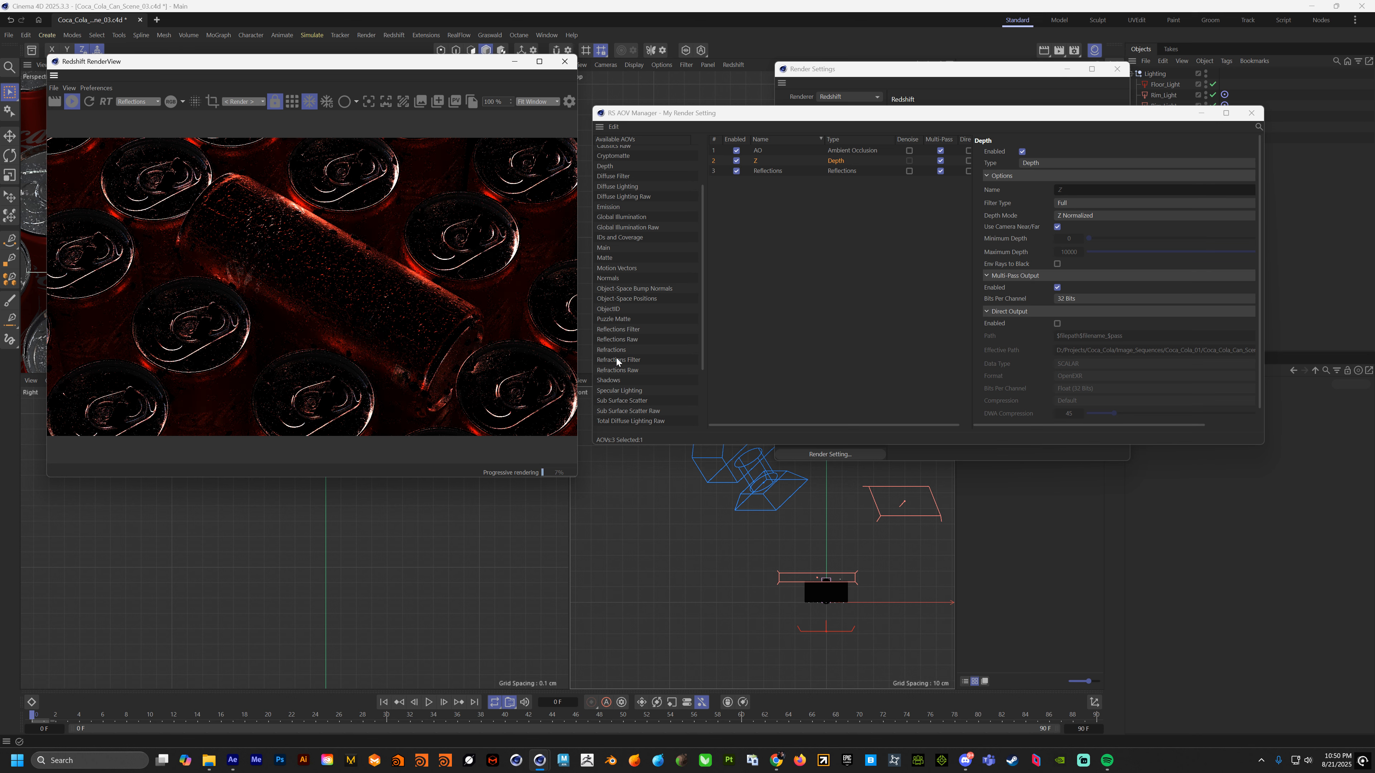
Step: Add a Specular Lighting AOV and display its pass in the render view
scroll(619, 370, "down", 2)
double_click(620, 326)
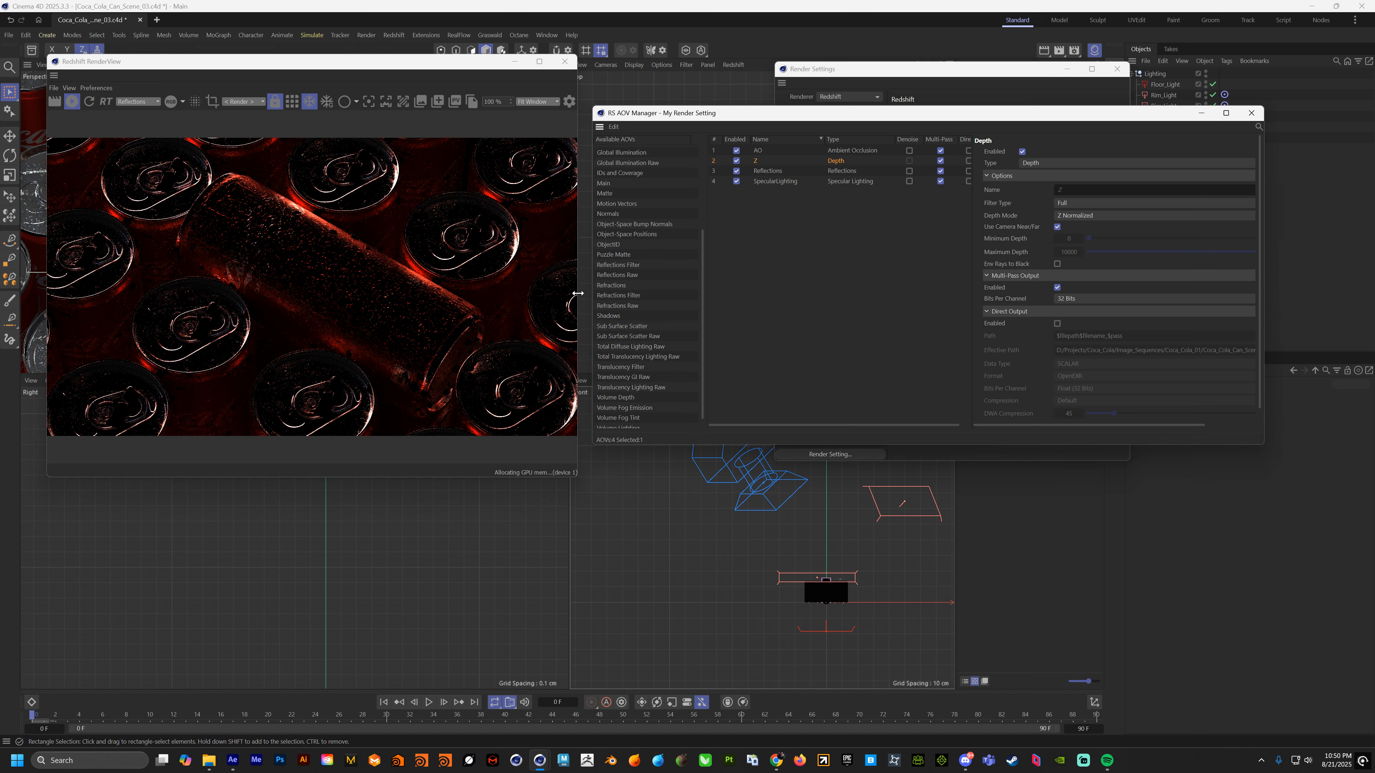
left_click(138, 102)
left_click(142, 131)
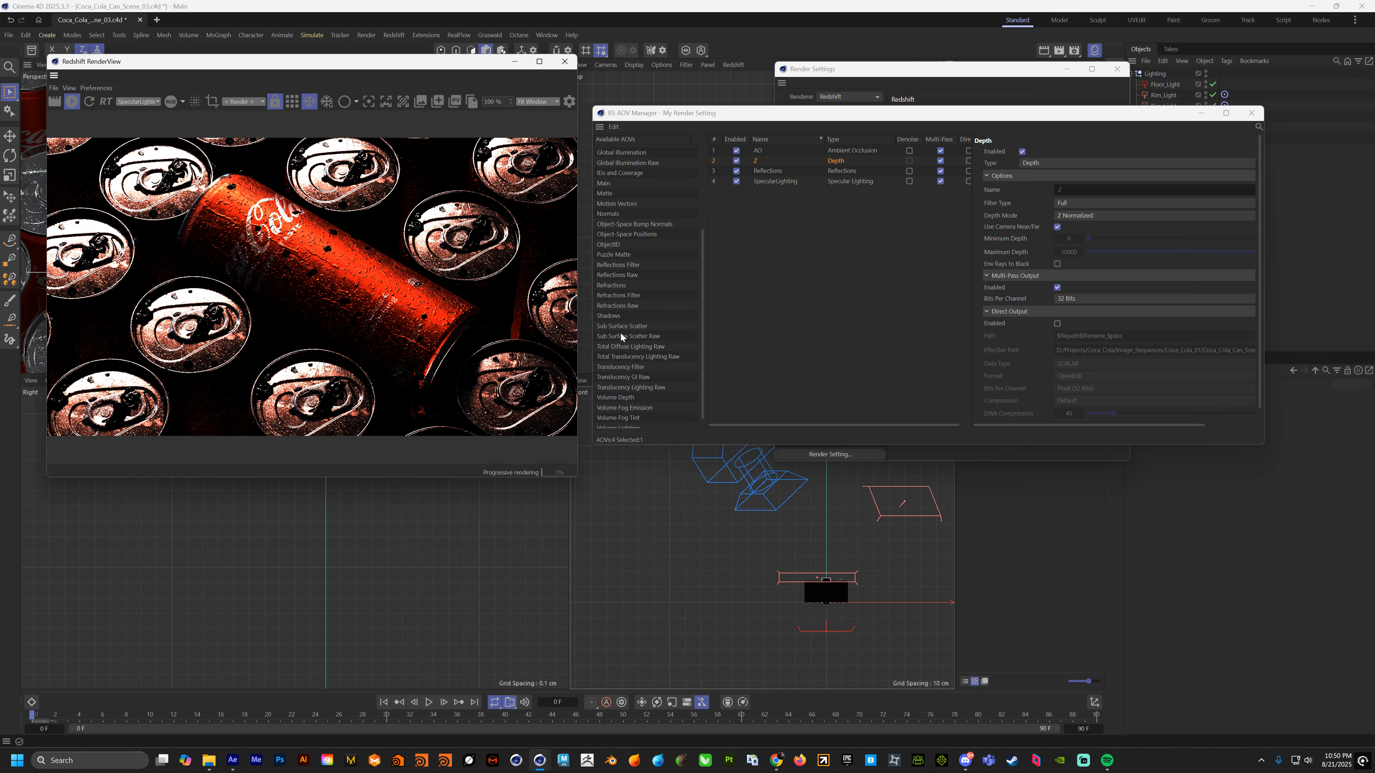
Step: Add a Refractions AOV and switch the render view to that pass
double_click(617, 286)
left_click(136, 101)
left_click(146, 127)
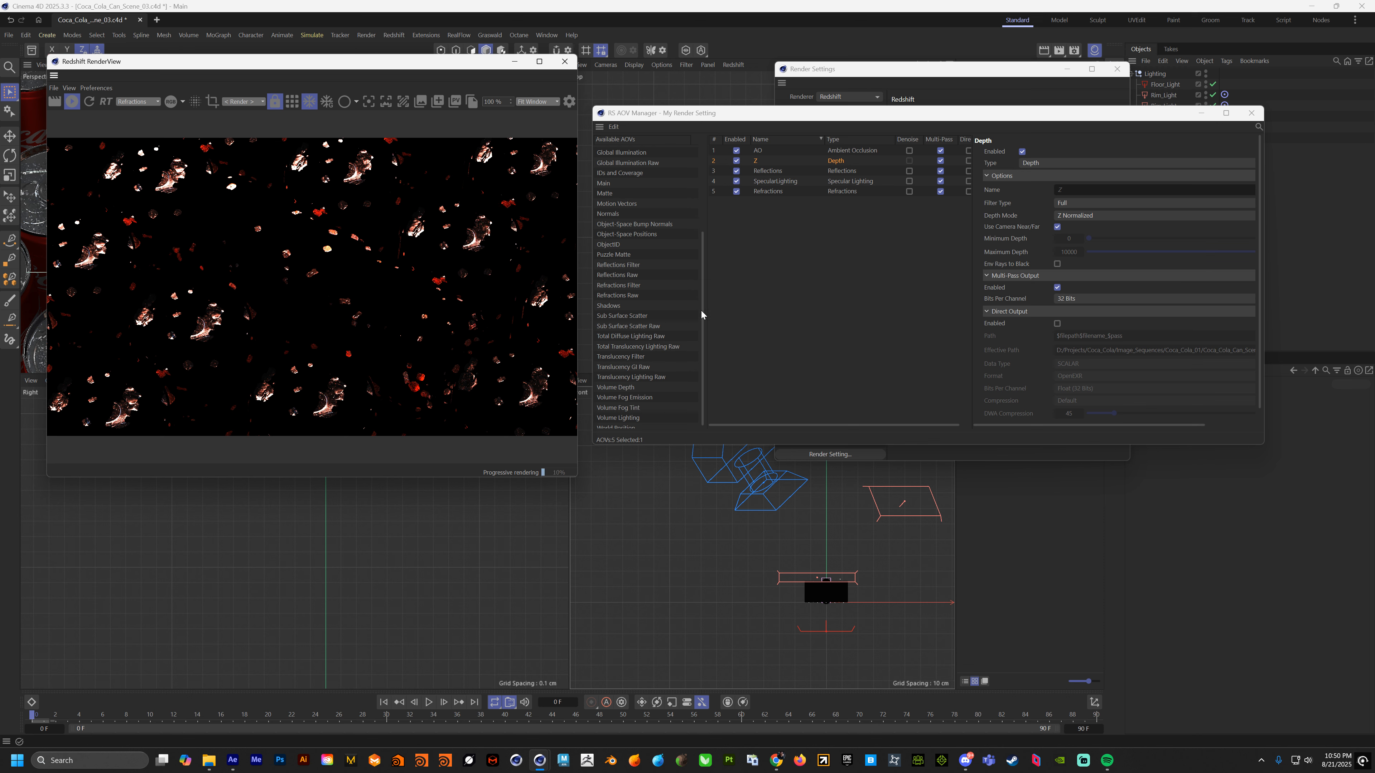
Step: Try a Shadows AOV, previewing its pass in the render view, and delete it from the AOV list
left_click_drag(610, 308, 811, 222)
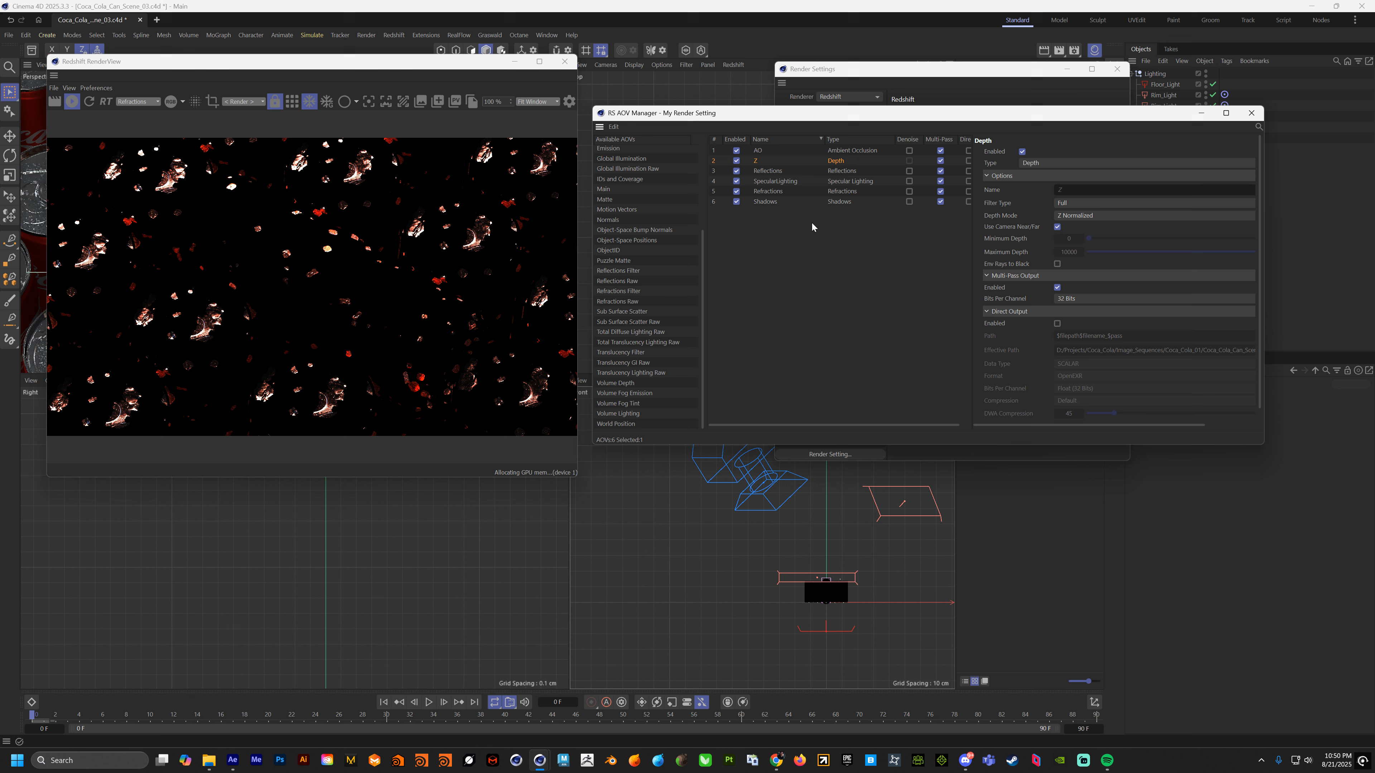
left_click(154, 102)
left_click(139, 141)
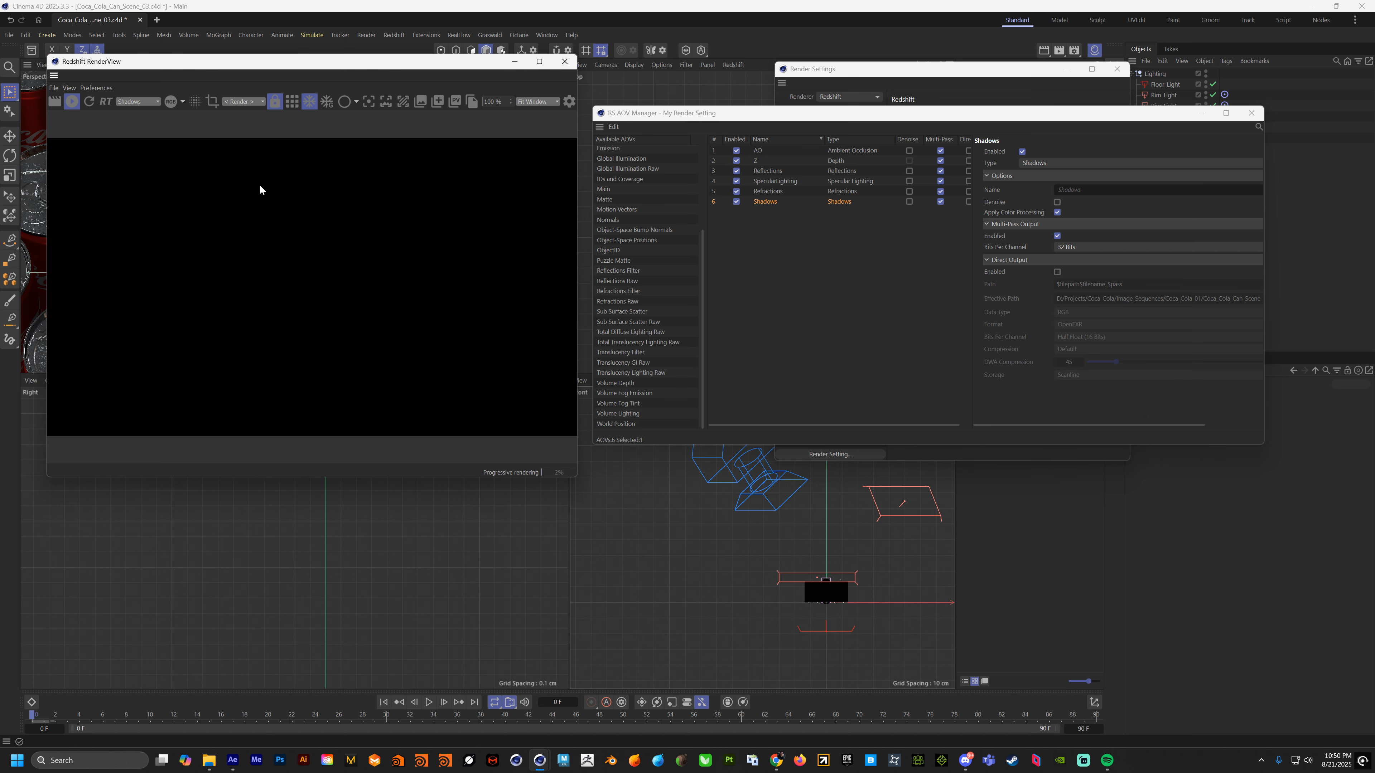
left_click(173, 103)
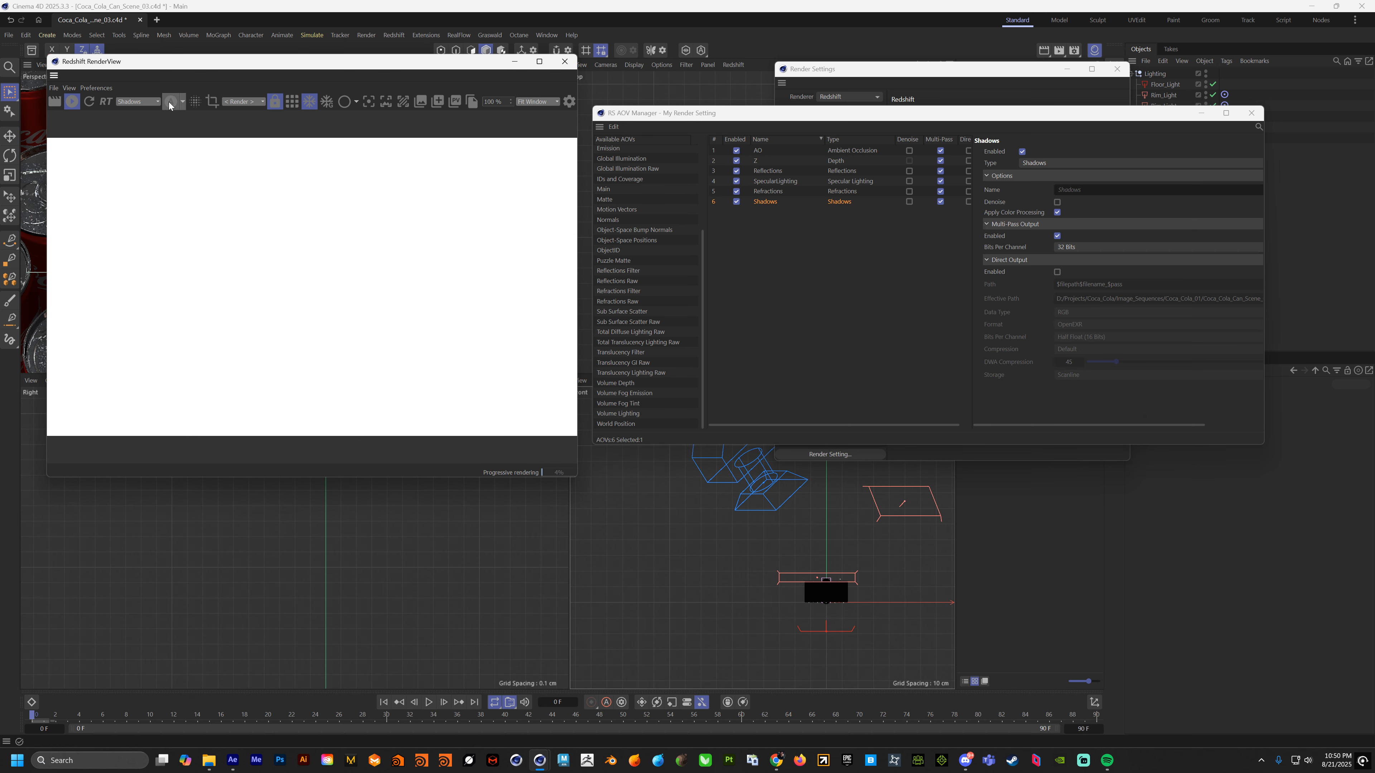
left_click(170, 103)
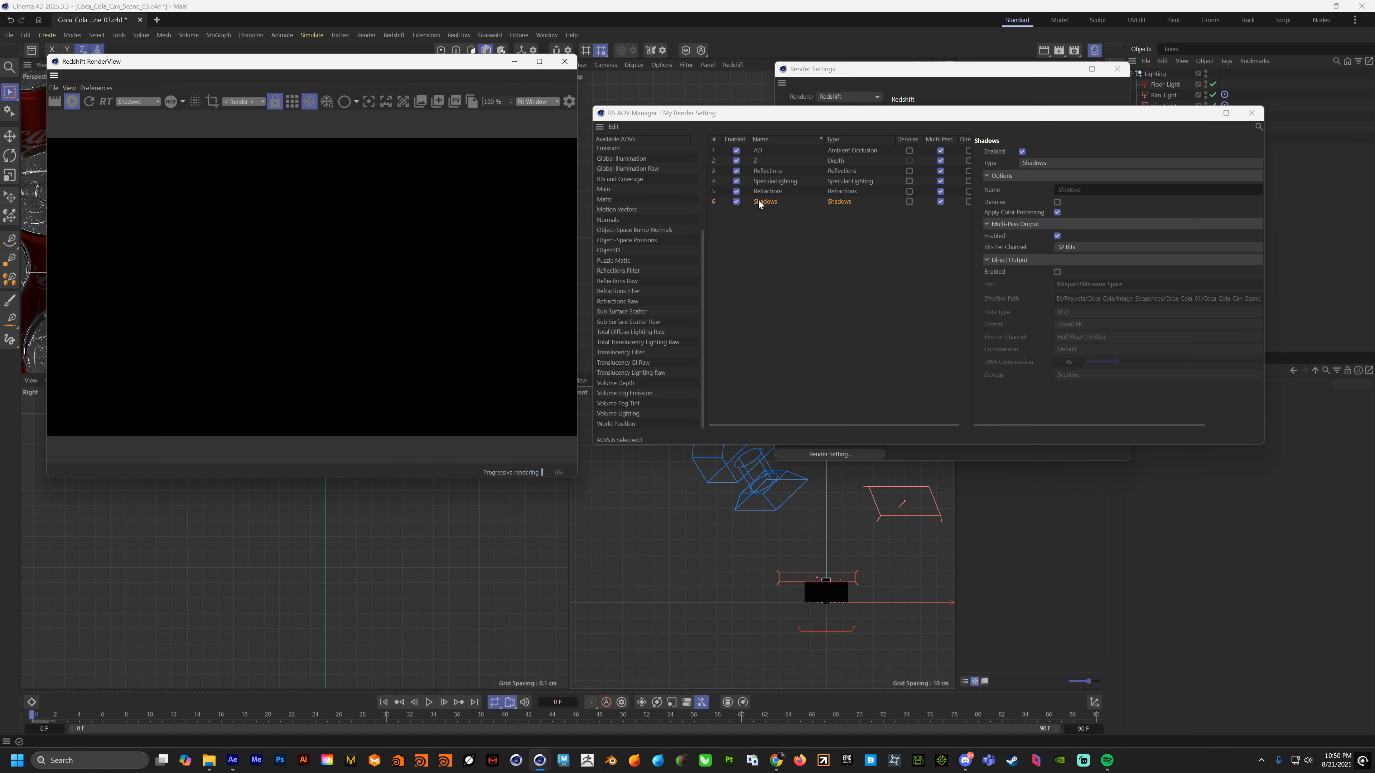
key("Delete")
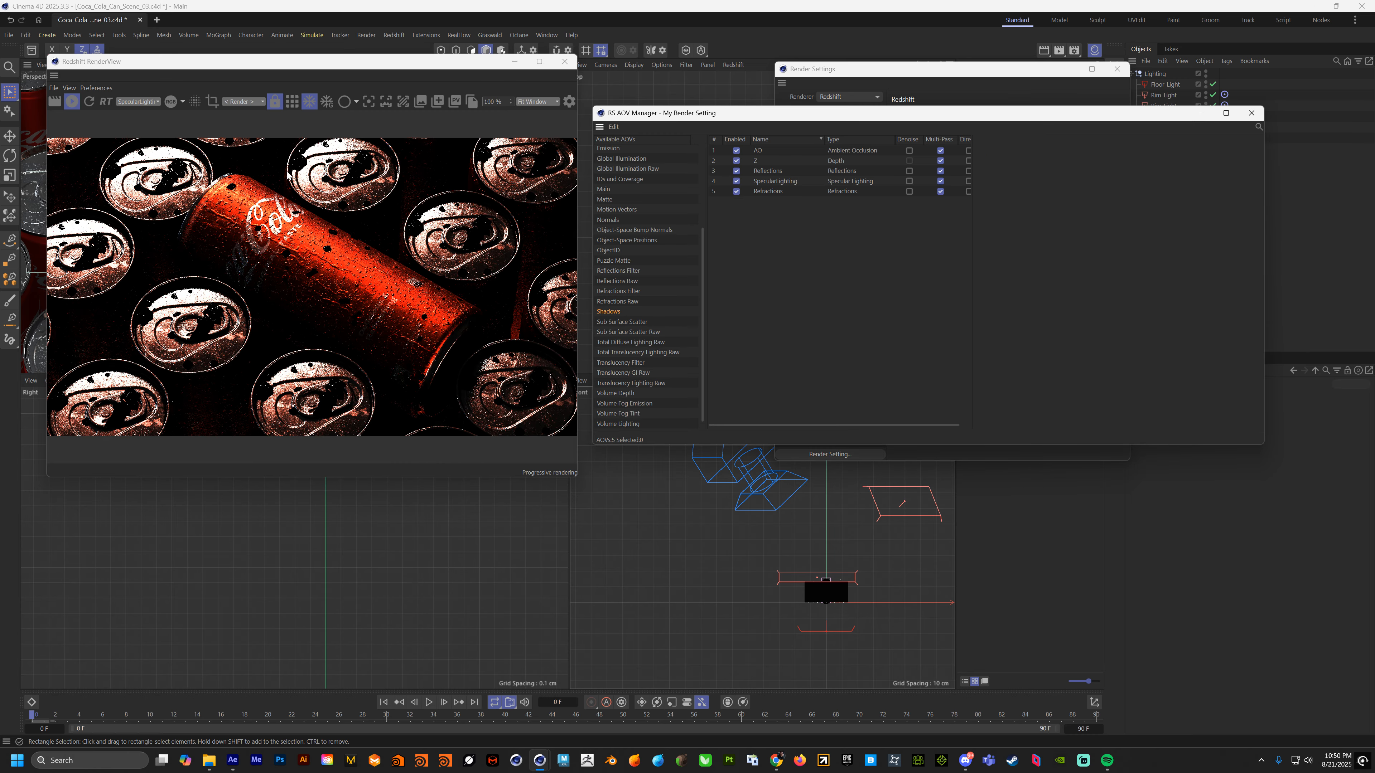
Step: Return the render view to the Beauty pass and close the AOV Manager and the render settings
left_click(131, 103)
left_click(134, 112)
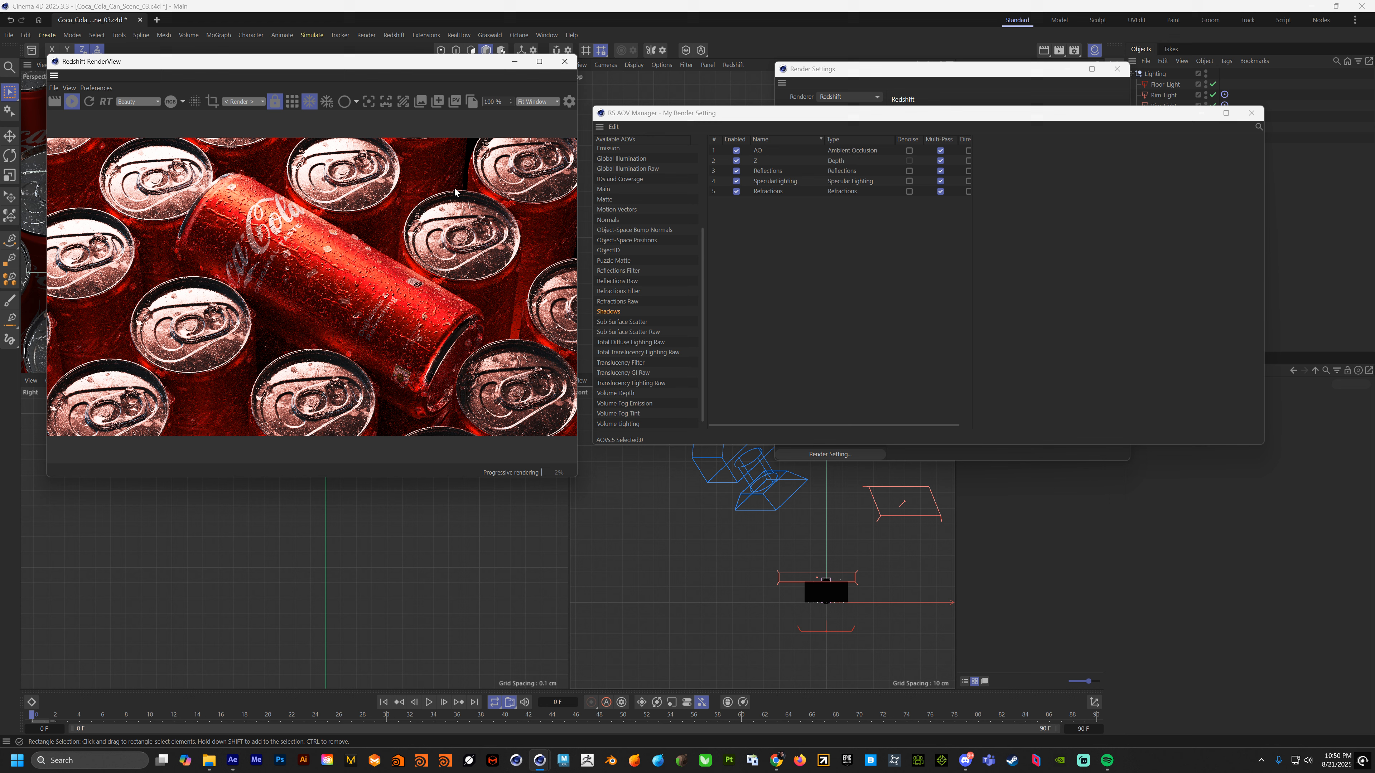
left_click(1251, 113)
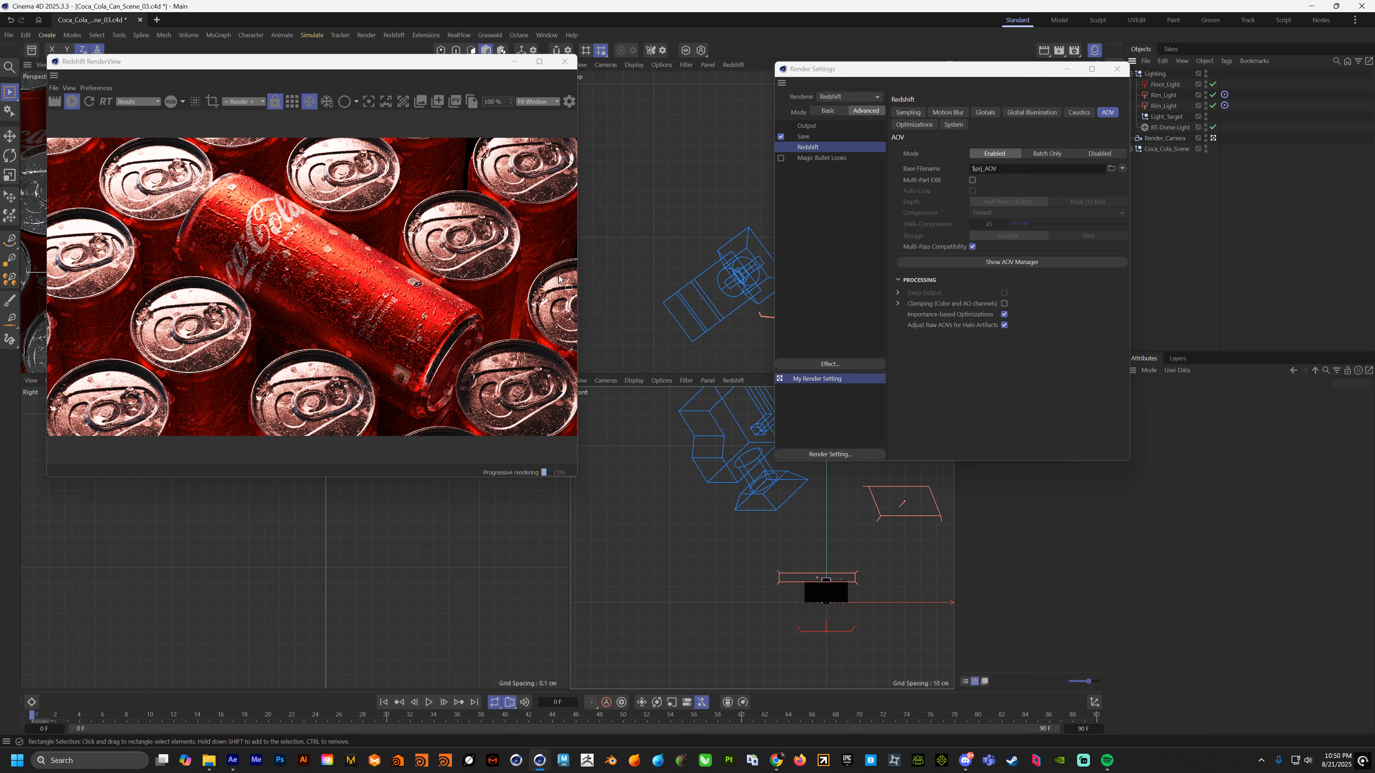
left_click(1118, 68)
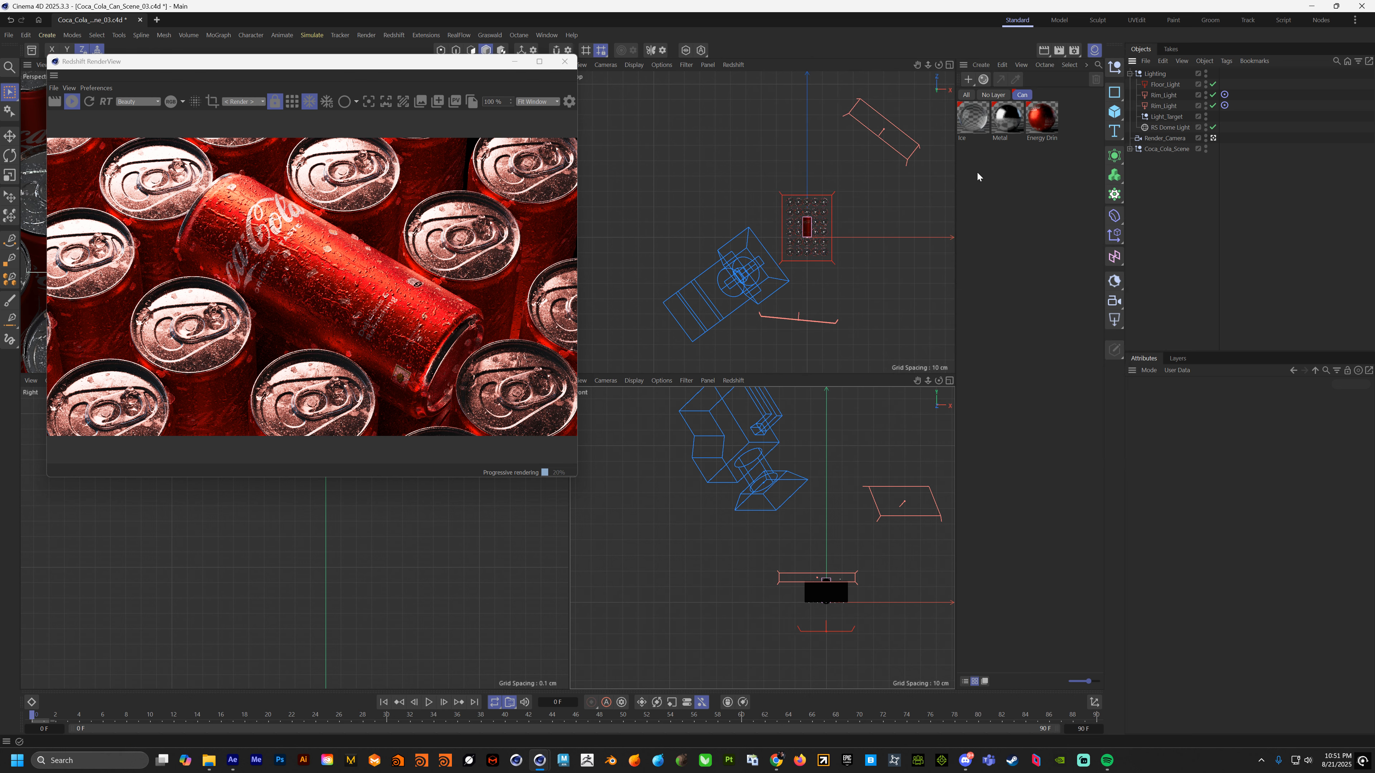
Step: Open the Energy Drink Can material's node graph and set the Bump Map node's height scale to 0.2
double_click(1040, 127)
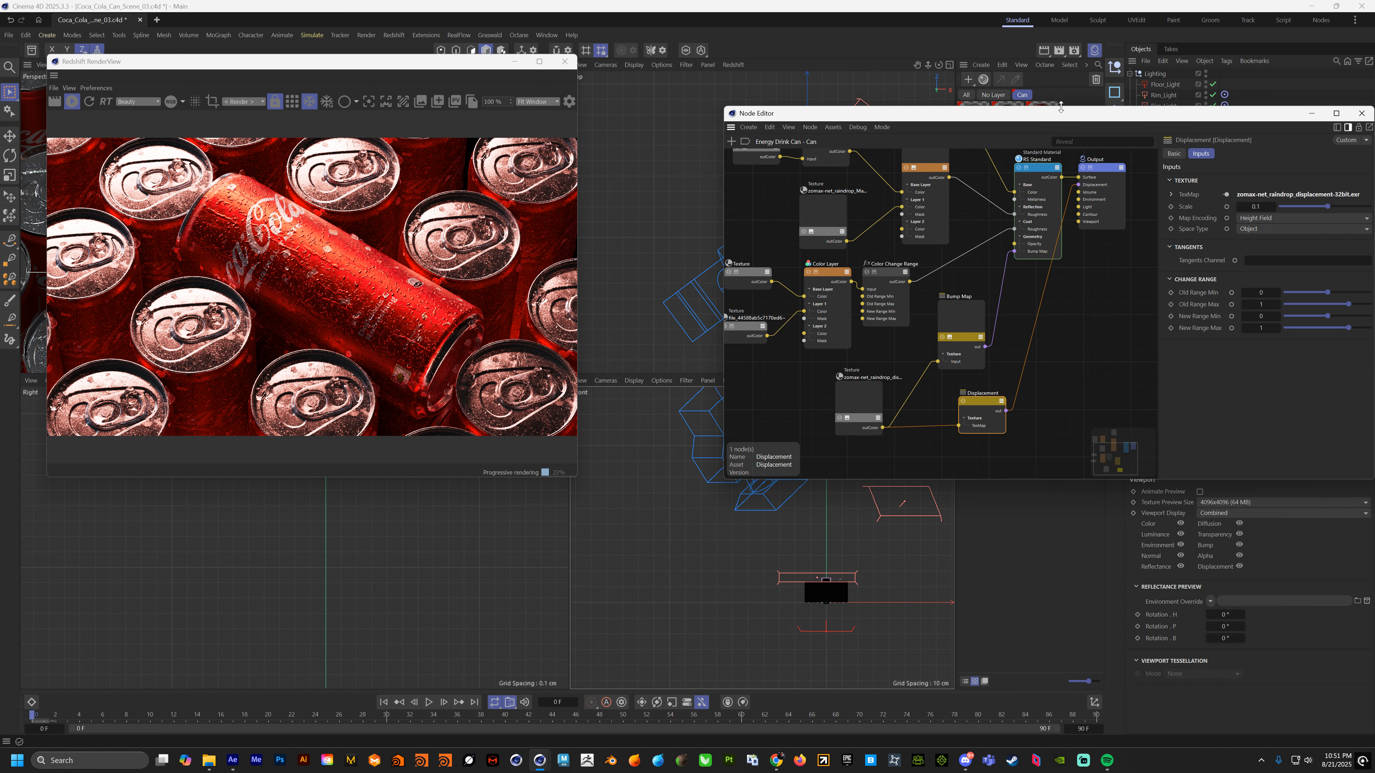
left_click_drag(987, 90, 986, 89)
left_click(890, 290)
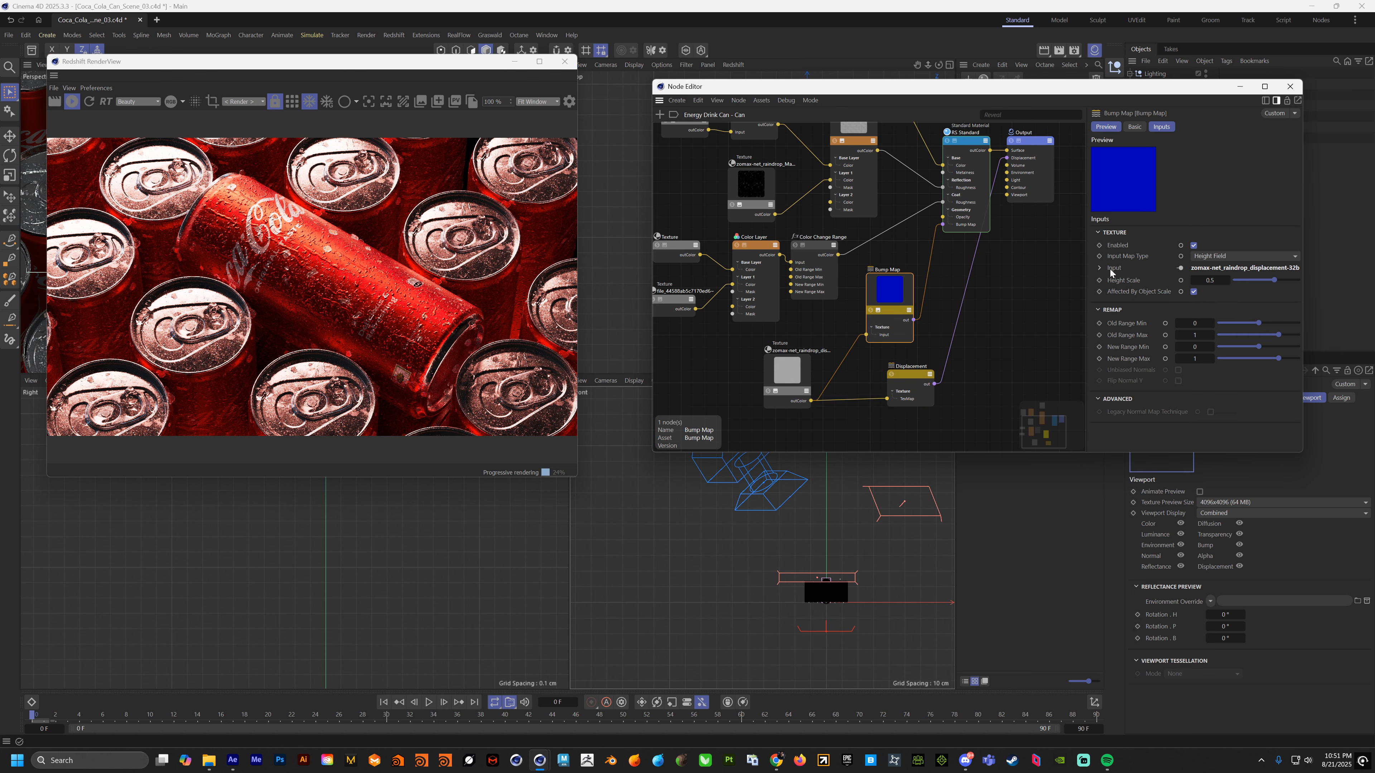
left_click(1215, 278)
key("BackSpace")
type("2")
key("Return")
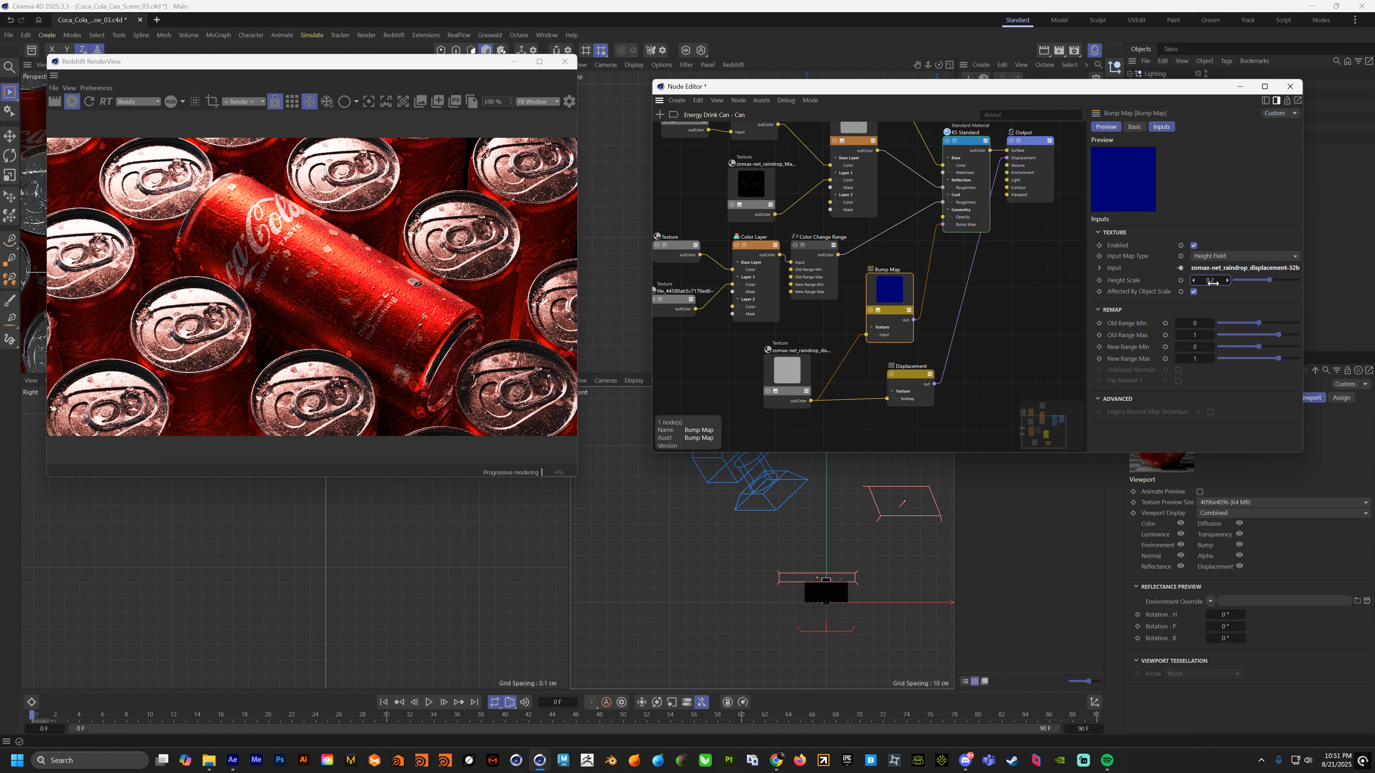
Step: Lower the Bump Map node's height scale further and close the material's node graph
left_click(1212, 282)
key("Return")
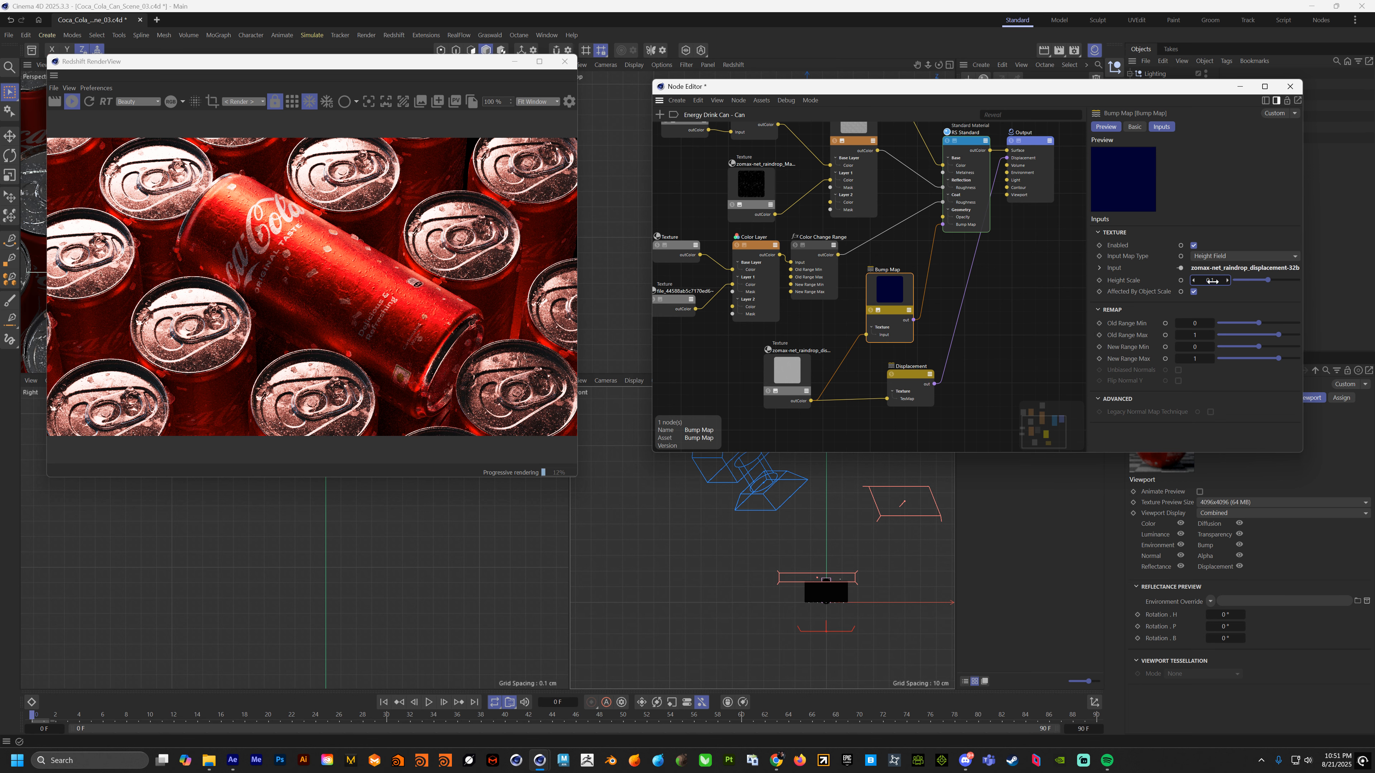
left_click(1291, 90)
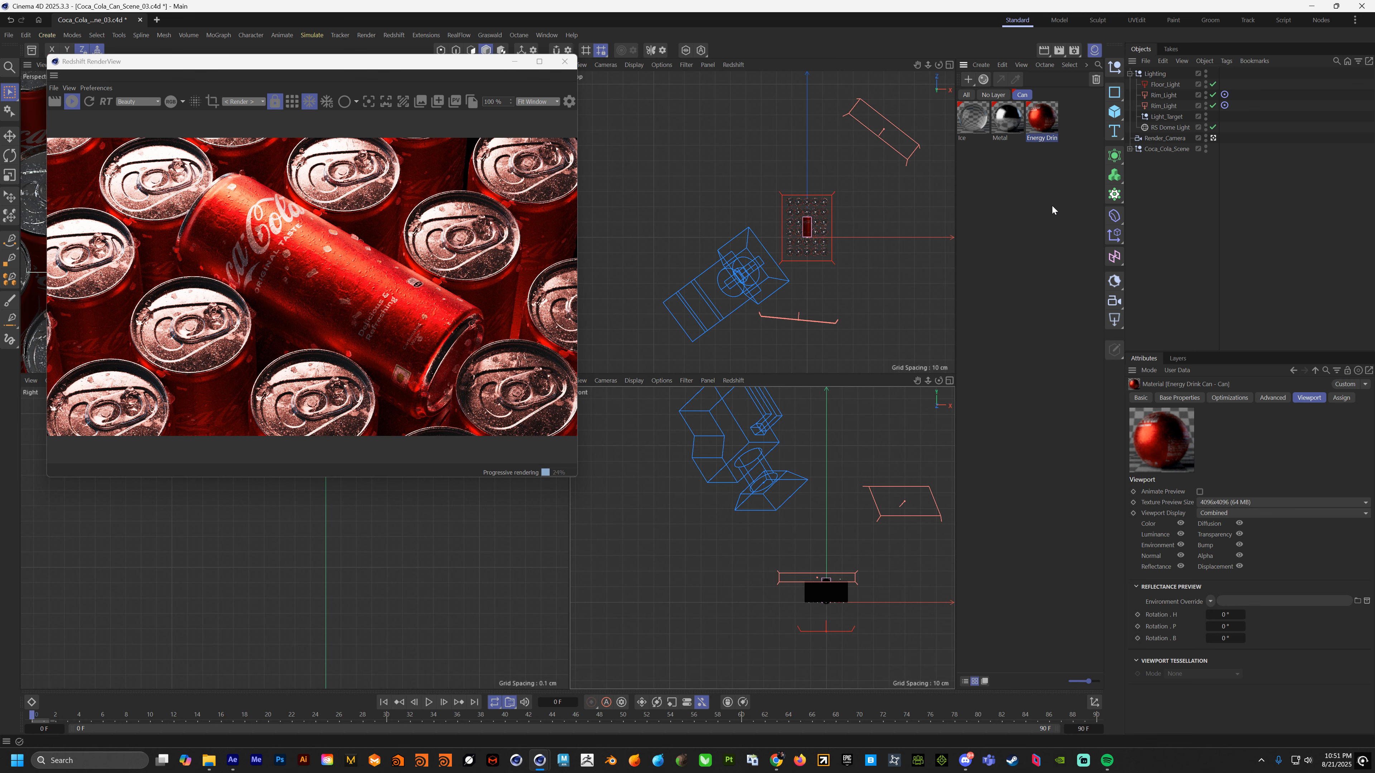
Step: Reframe the render camera in a full-size perspective view to look at the cans from a slightly higher angle
left_click_drag(227, 61, 878, 88)
key("F1")
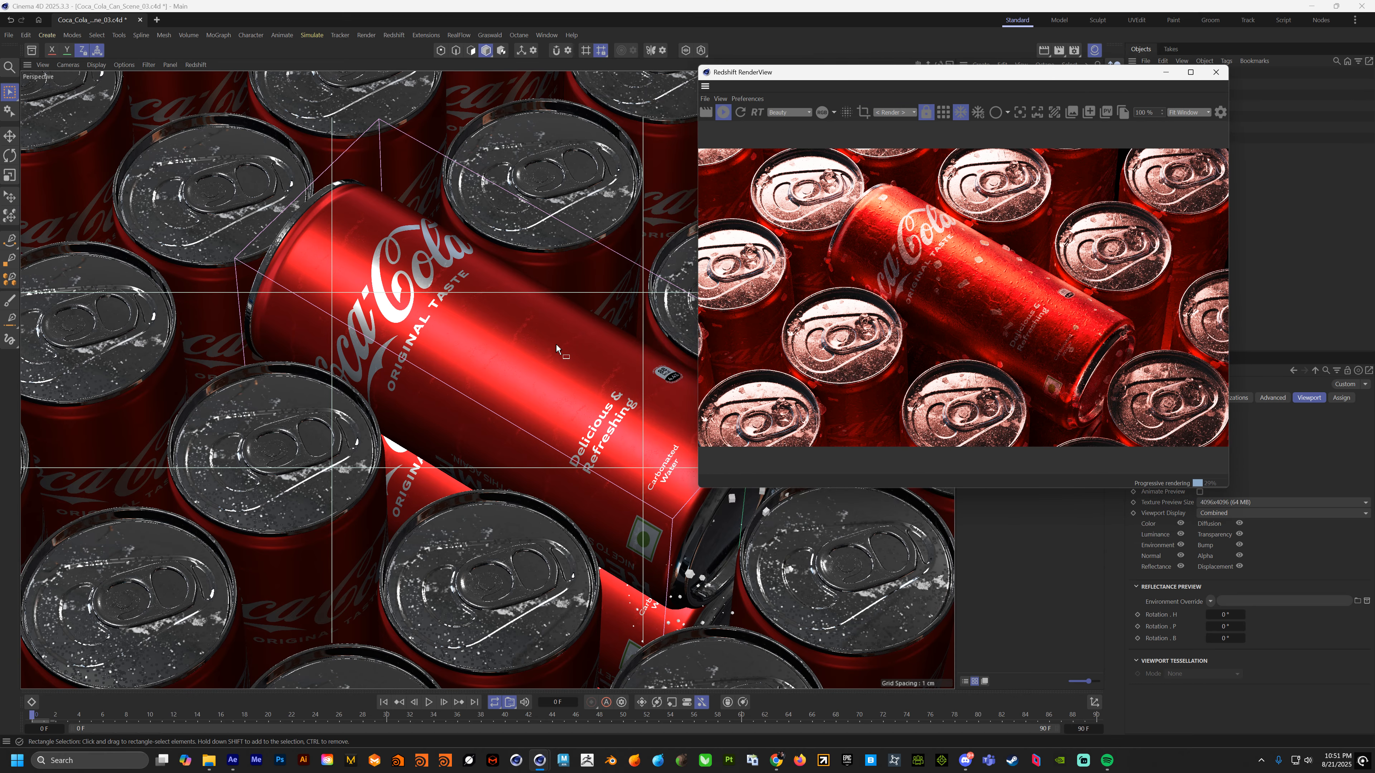
left_click_drag(528, 384, 546, 419, "alt")
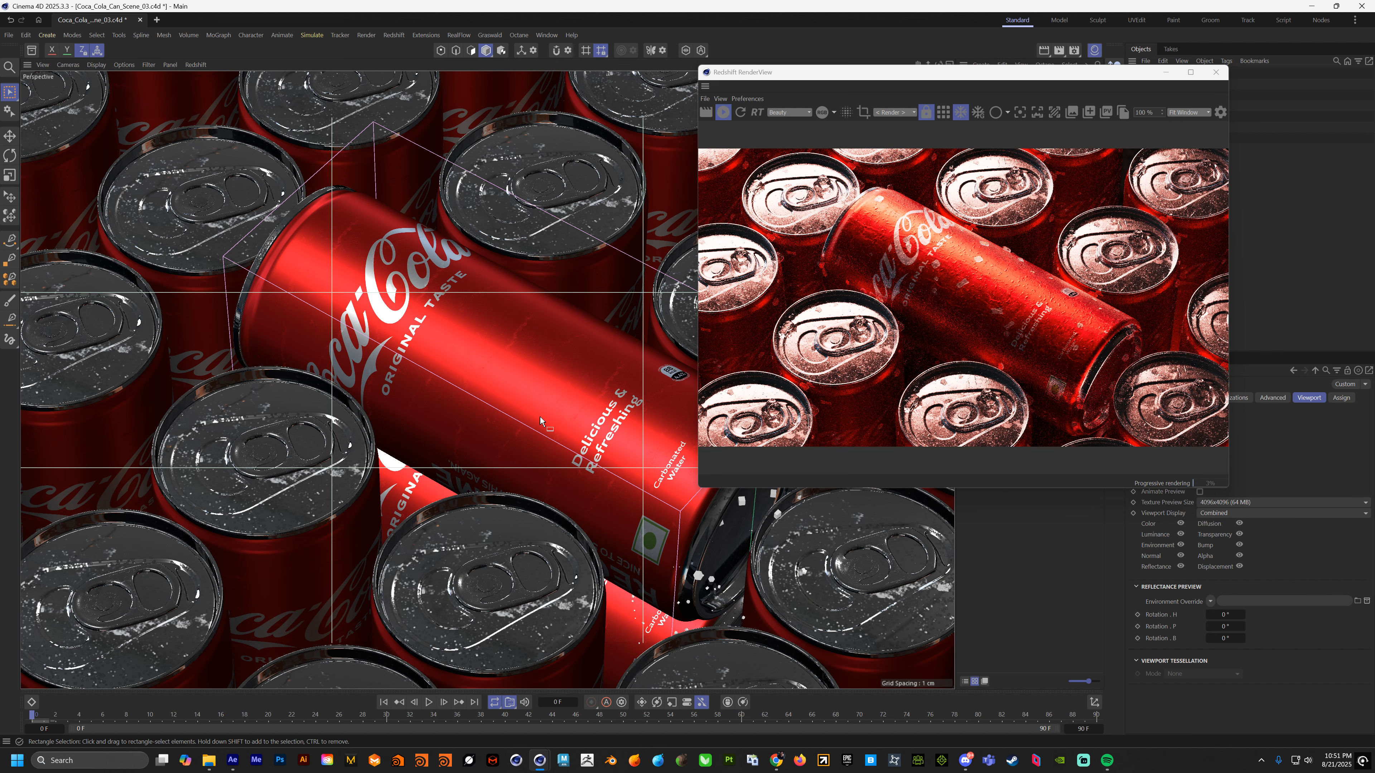
left_click_drag(541, 417, 539, 412, "alt")
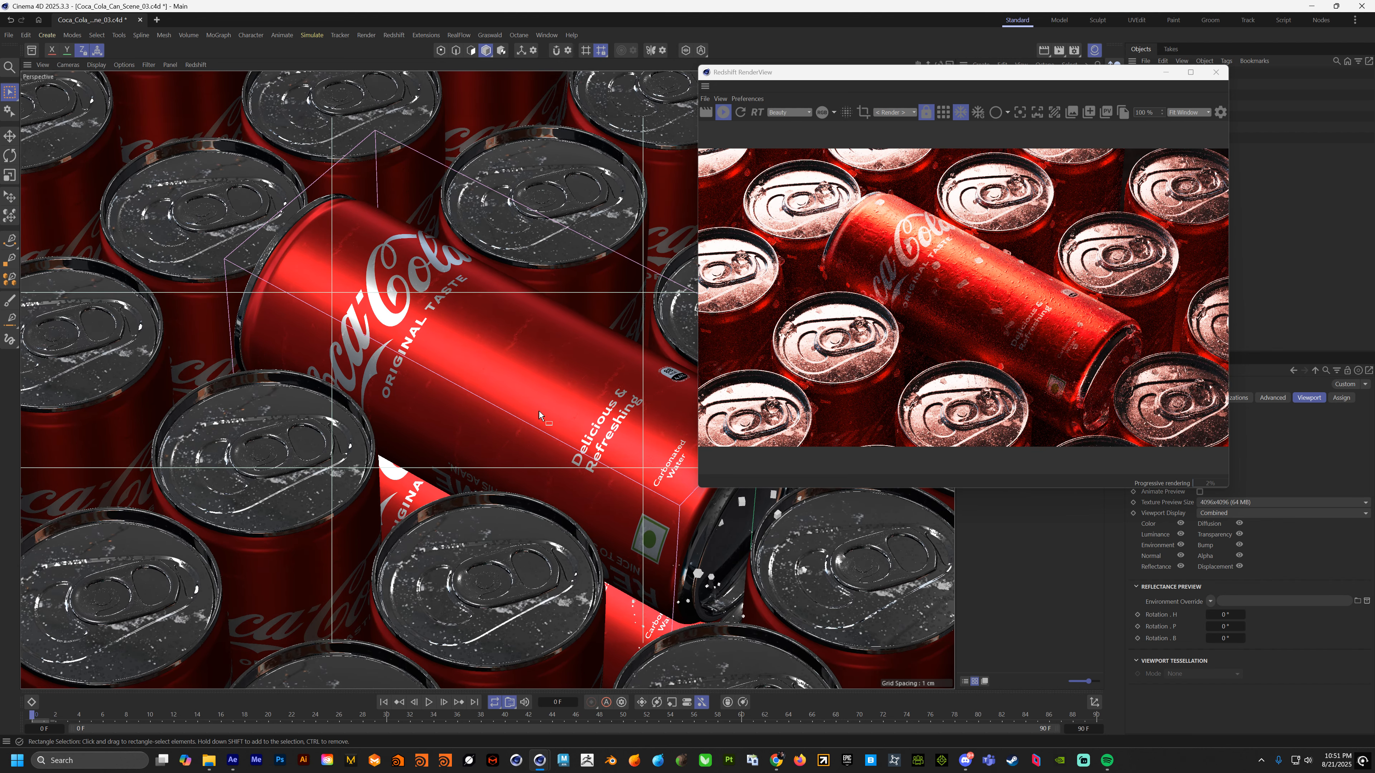
left_click_drag(540, 411, 535, 391, "alt")
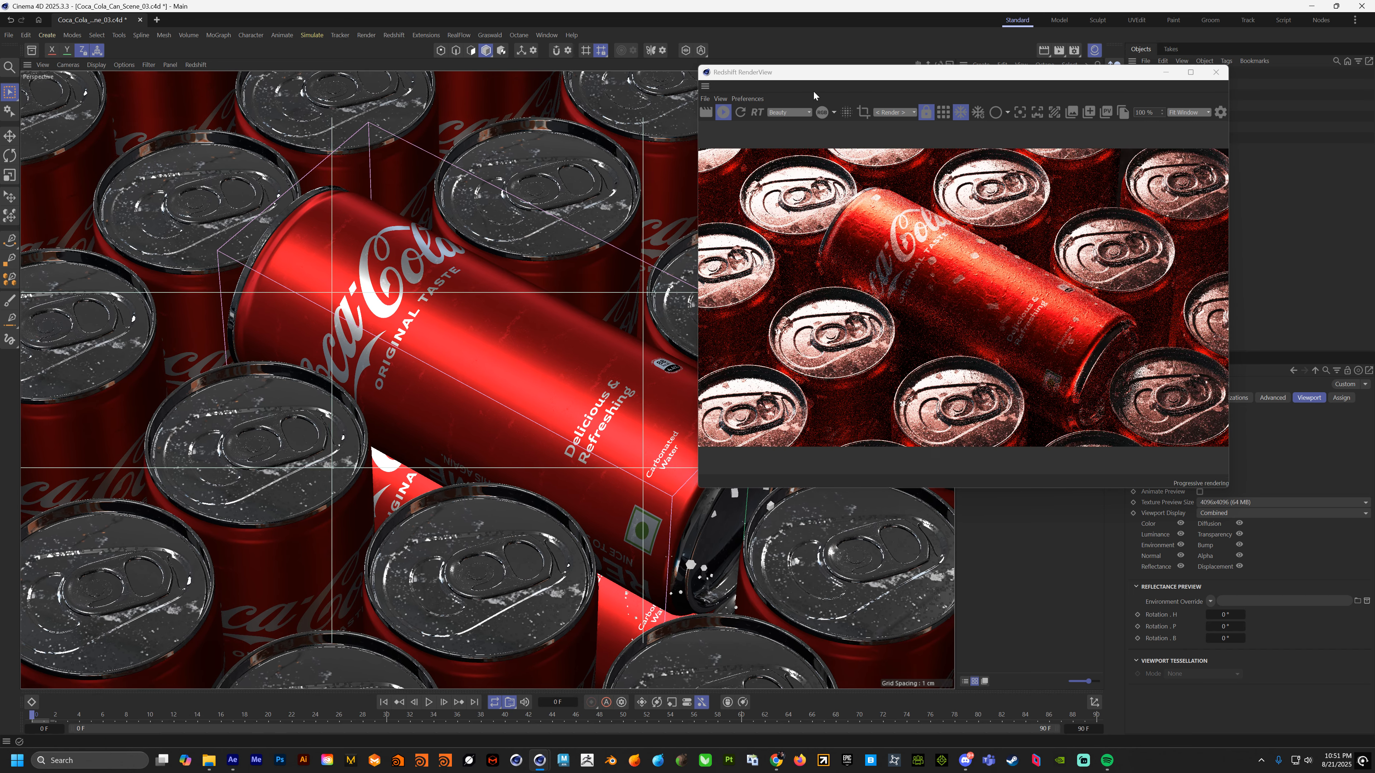
left_click_drag(813, 72, 201, 43)
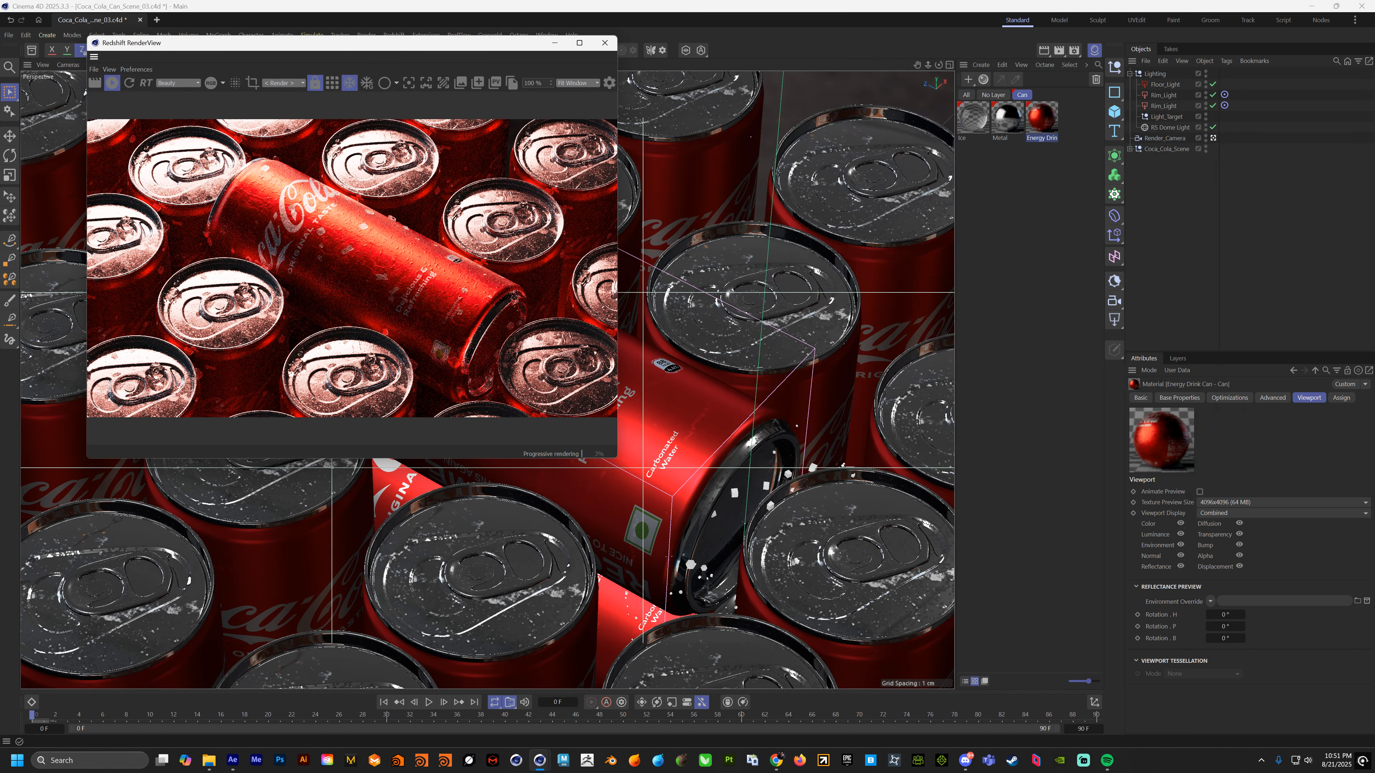
Step: Compare the render with the Coca-Cola Campaign reference image on Behance, put the browser away, and clear the current selection
left_click_drag(1374, 116, 1138, 55)
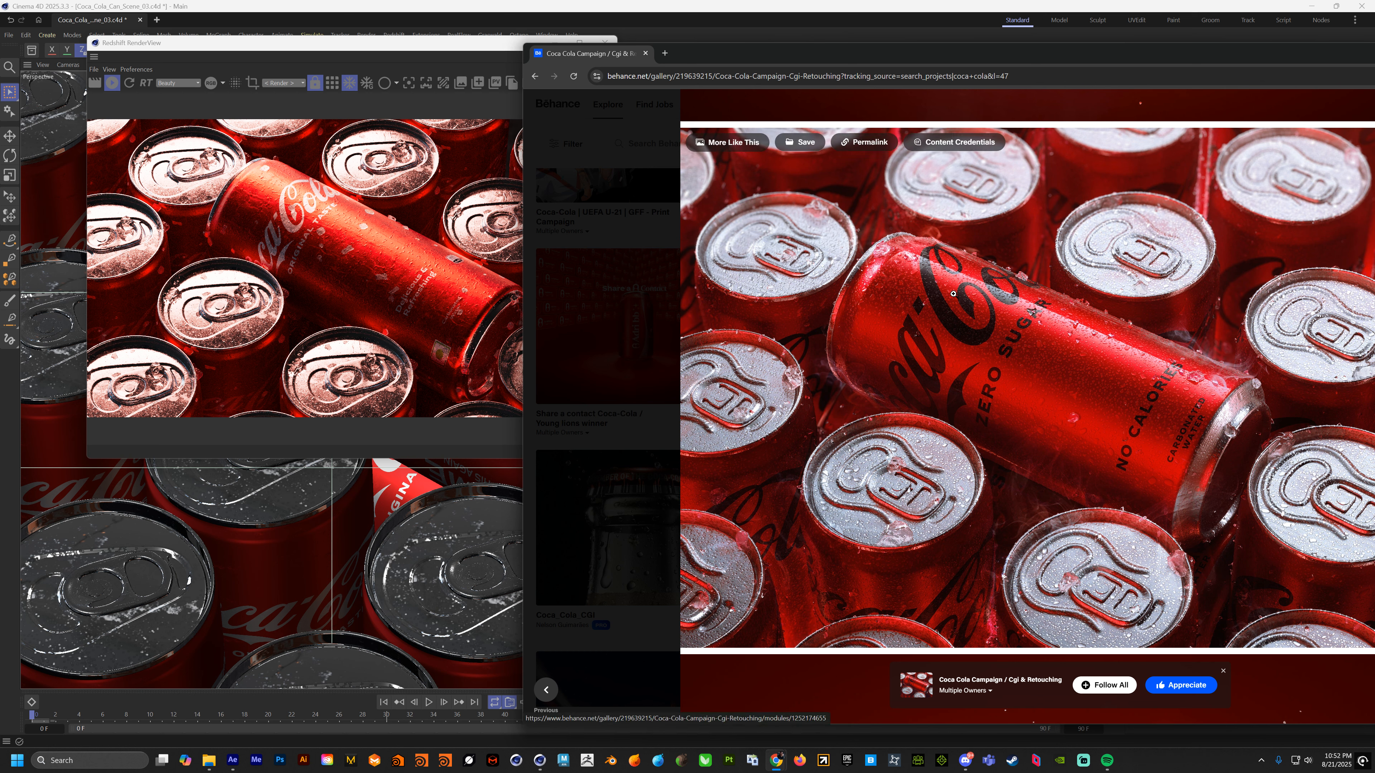
left_click_drag(763, 53, 1374, 63)
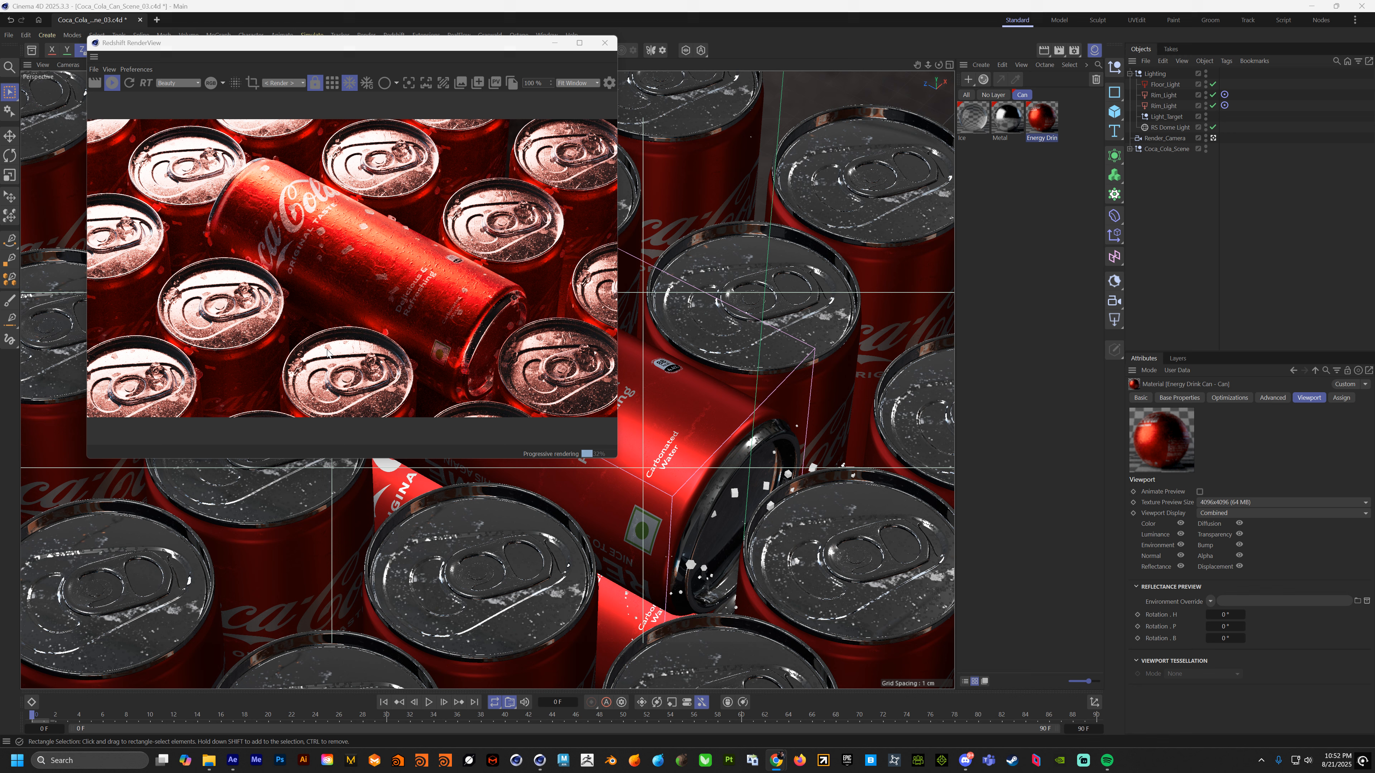
left_click(1159, 180)
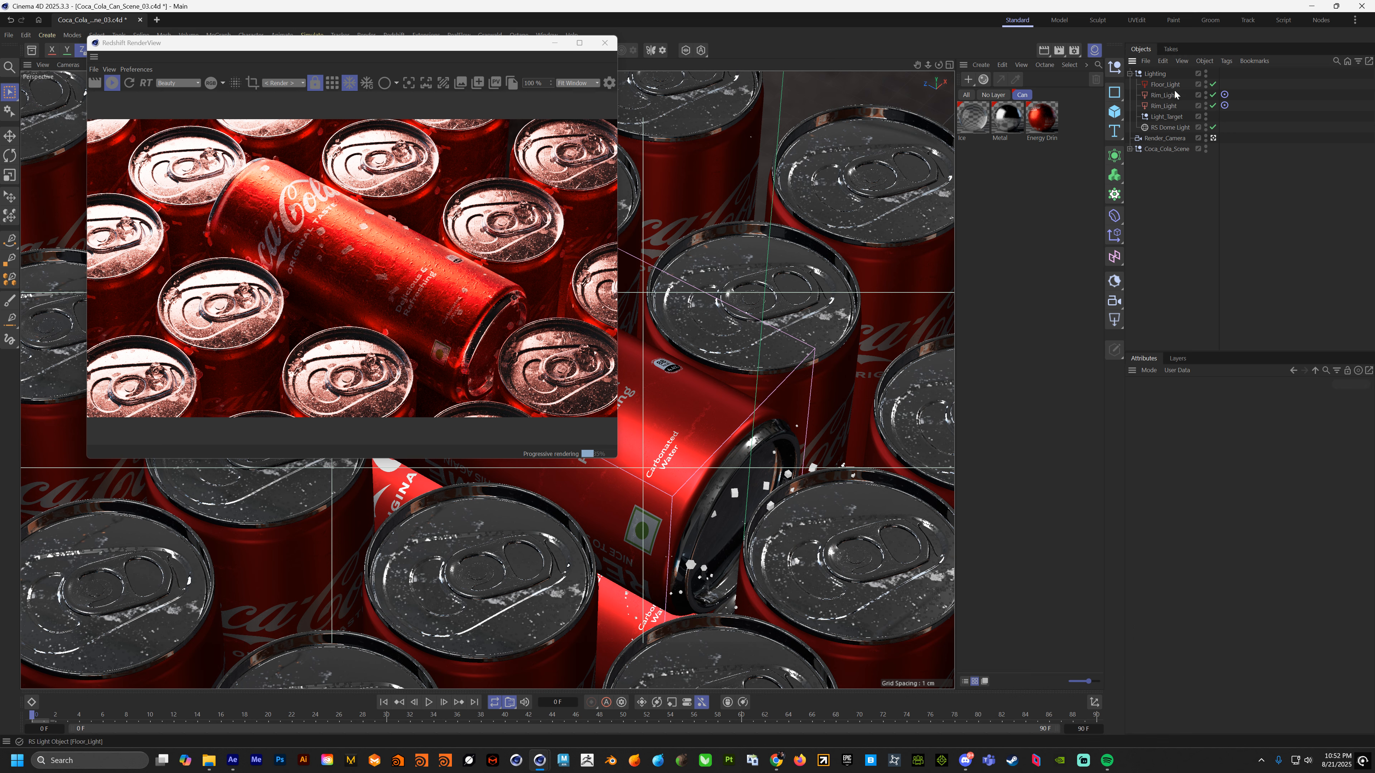
Step: Switch the second Rim_Light off and back on to judge its contribution to the render
left_click(1175, 95)
left_click(1213, 106)
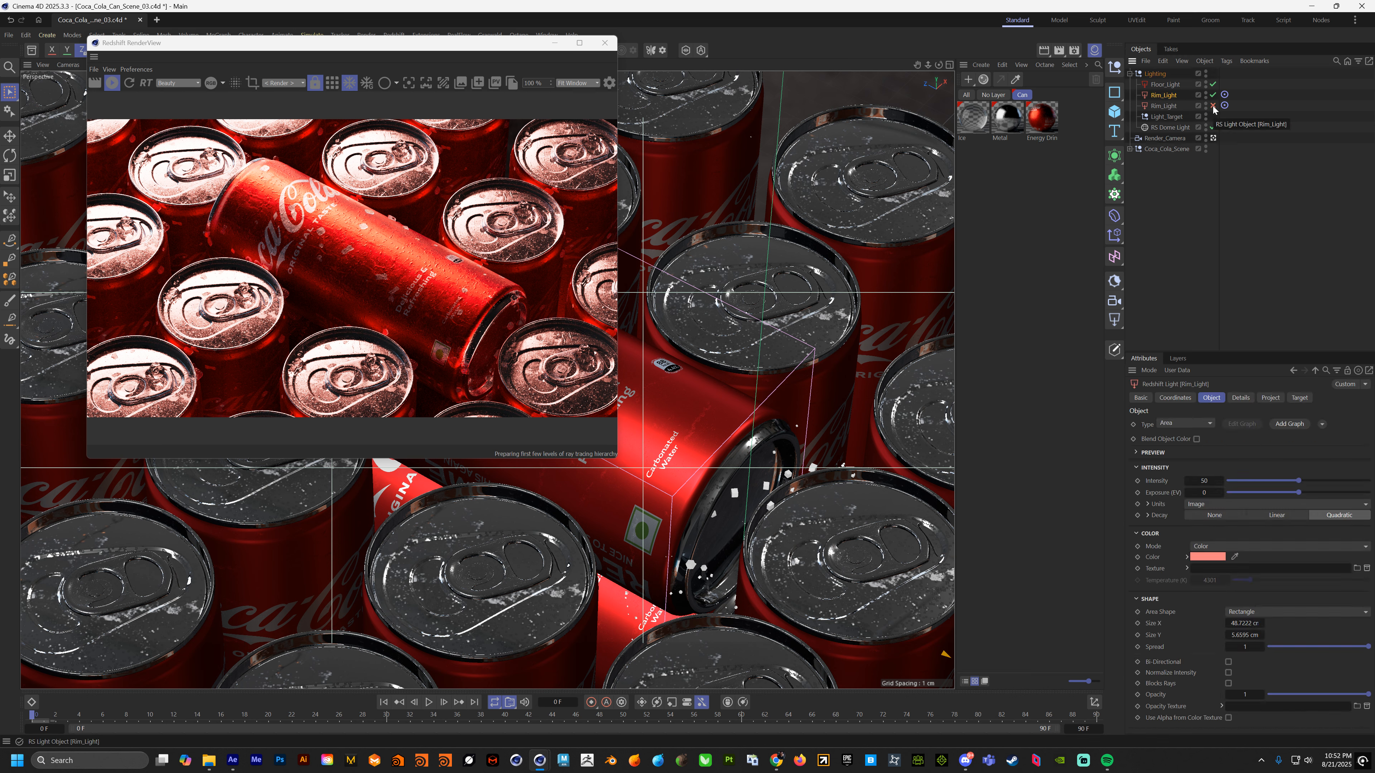
left_click(1213, 106)
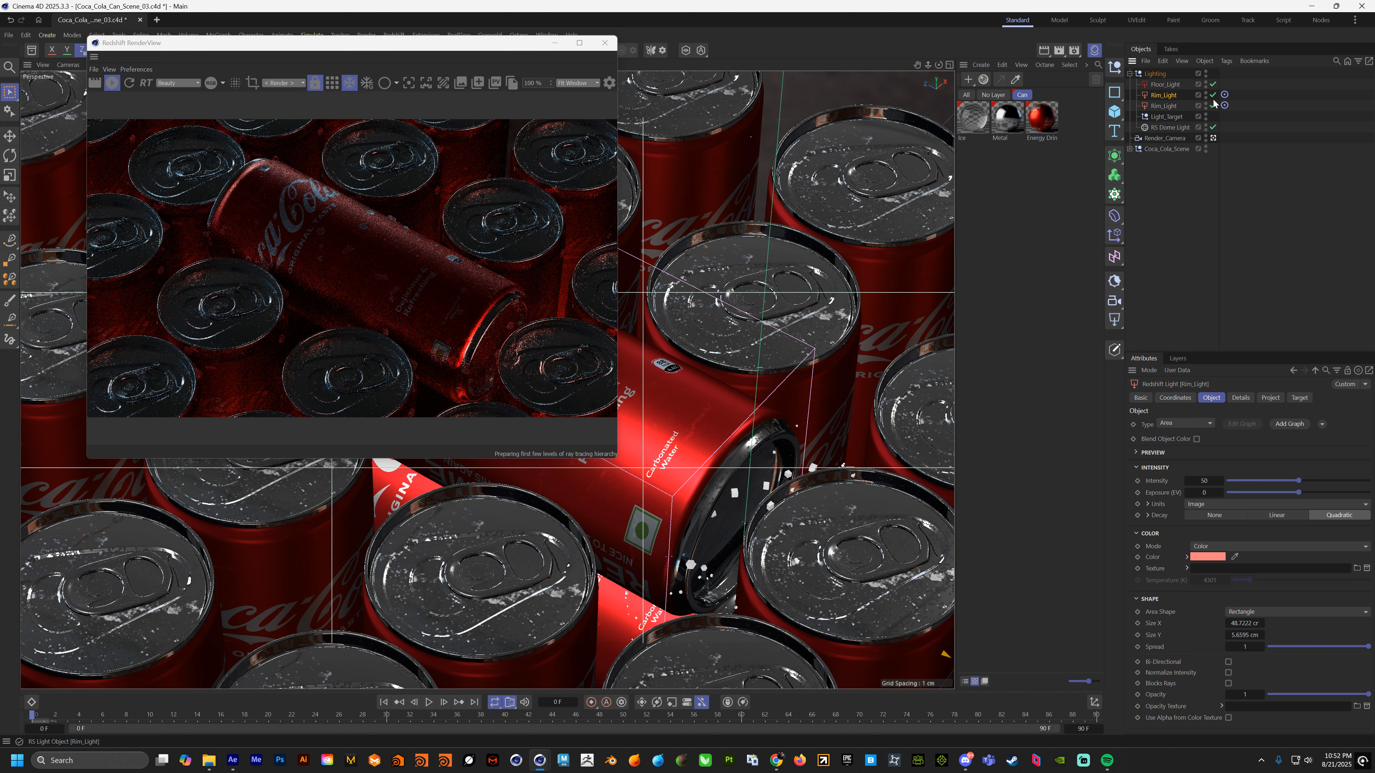
Step: Show the four-view layout and rename the second Rim_Light to Key_Light
left_click(1168, 107)
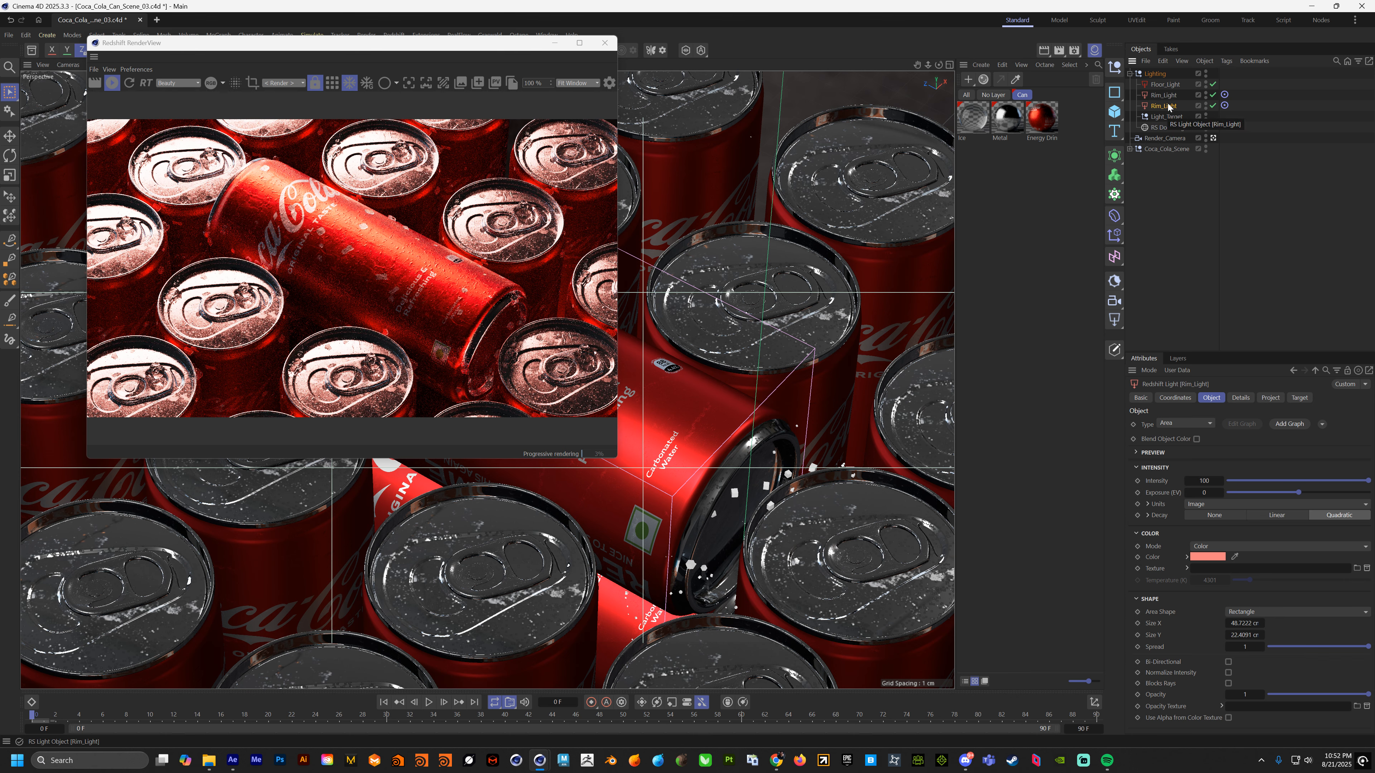
key("F5")
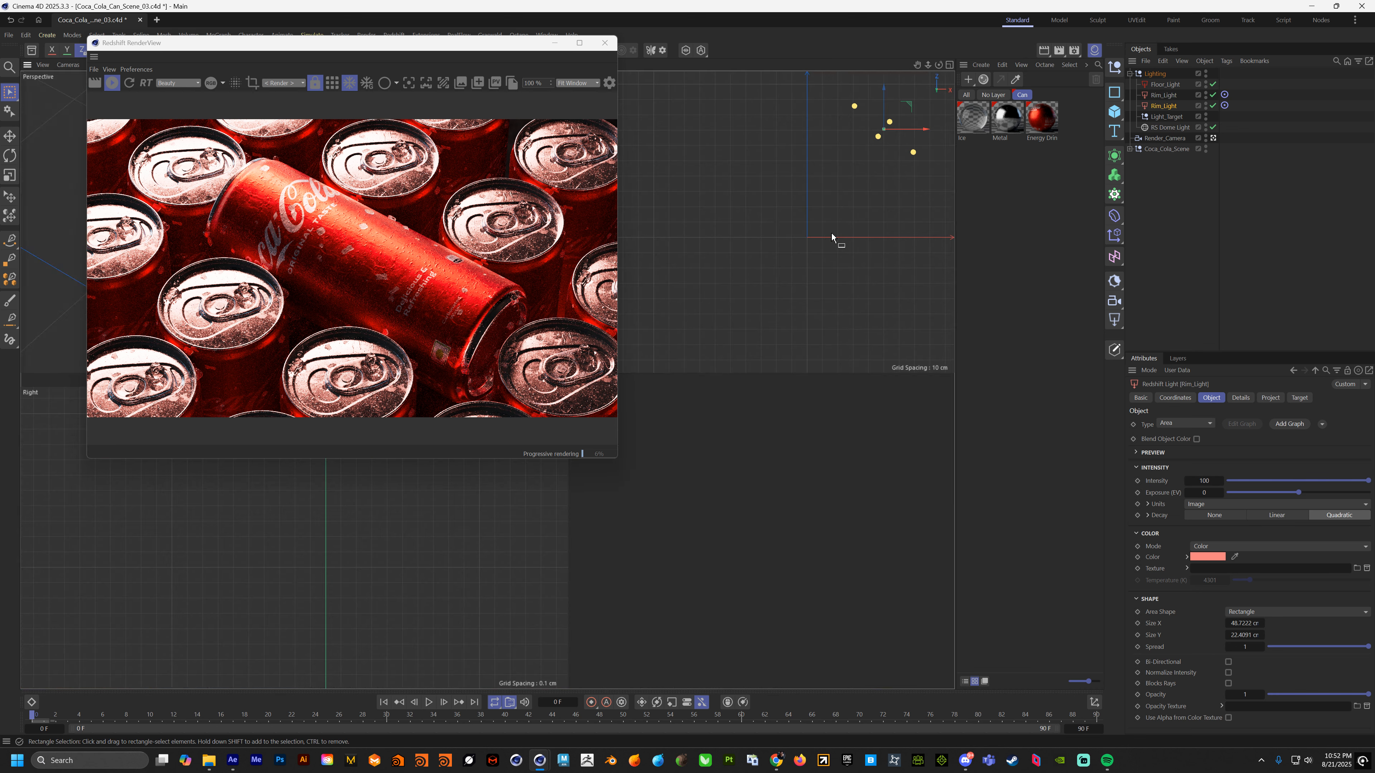
double_click(1164, 106)
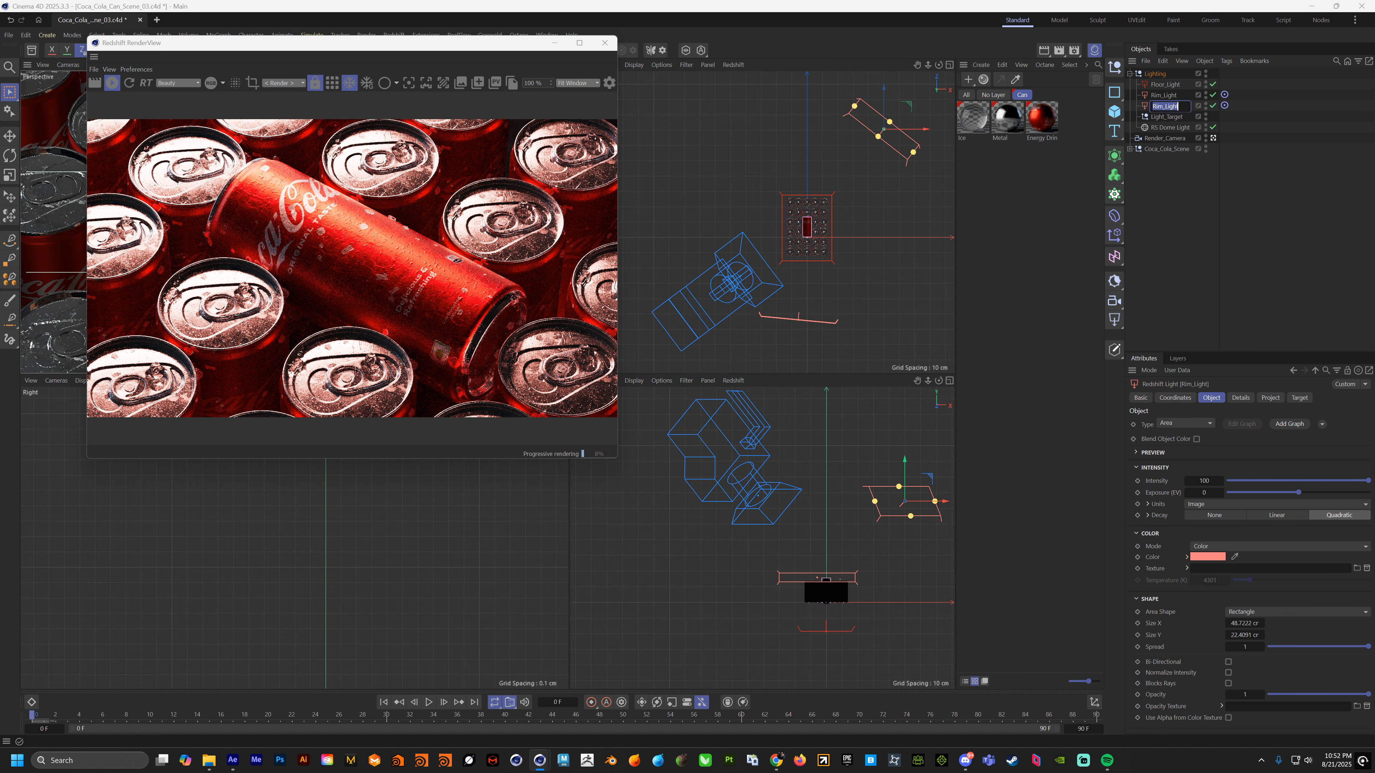
type("Key_Light")
key("Return")
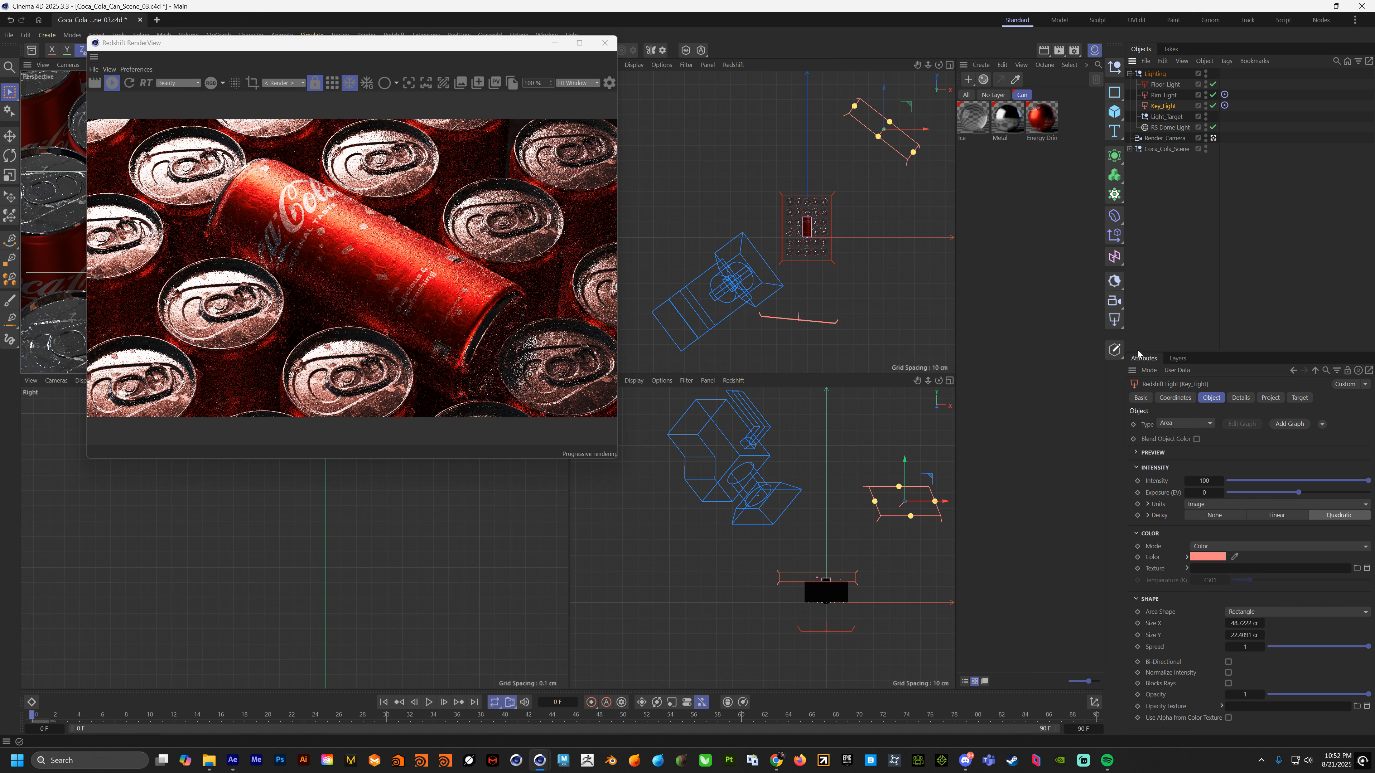
Step: Change Key_Light's color to a paler pink with about 28.8% saturation and 96.9% value
left_click(1208, 557)
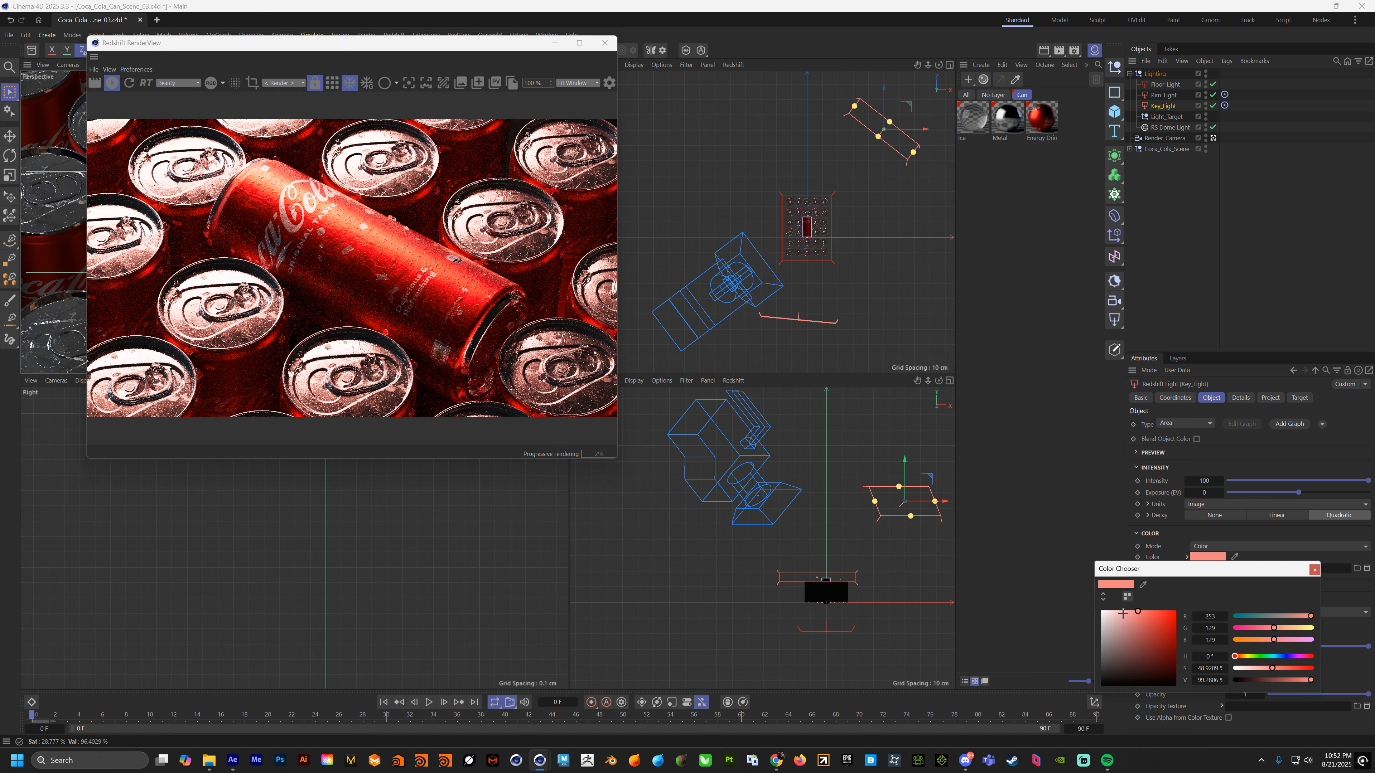
left_click(1122, 611)
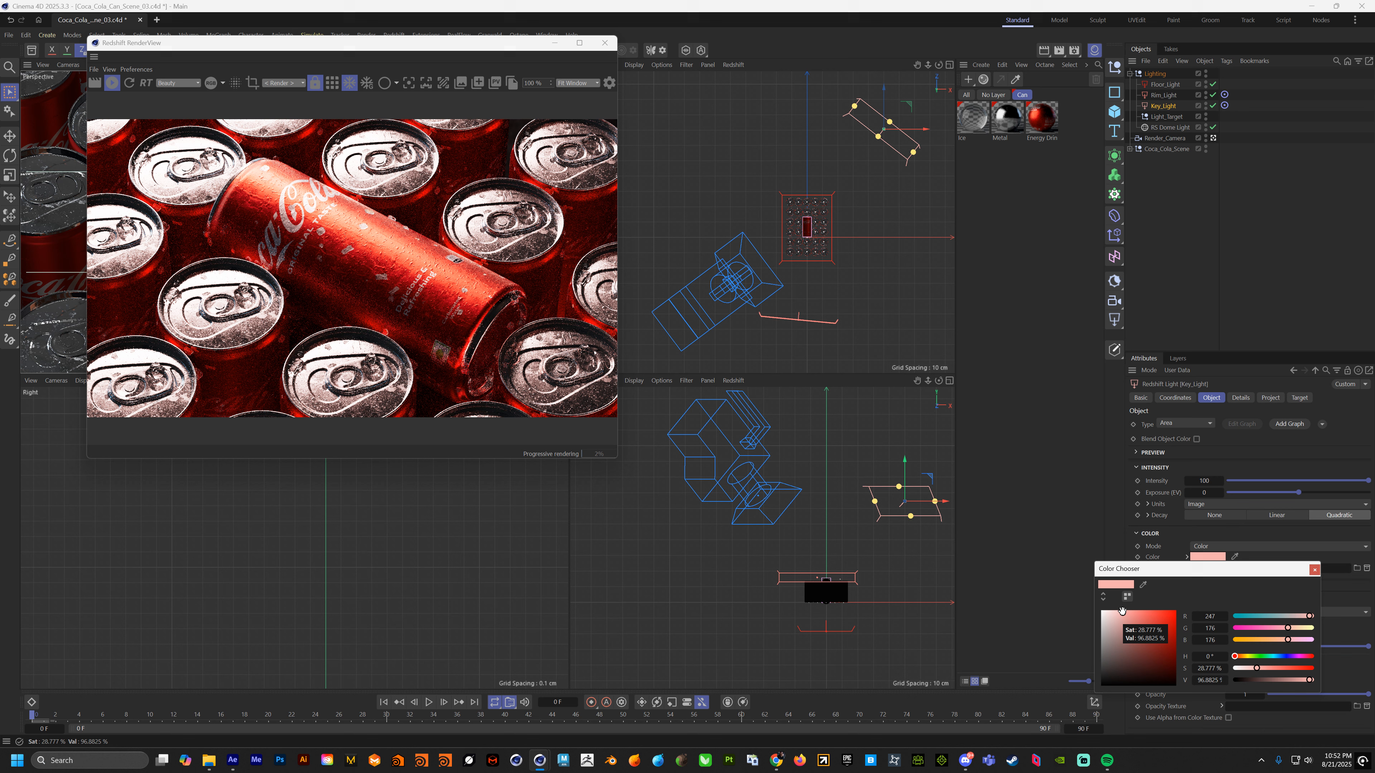
left_click(1314, 570)
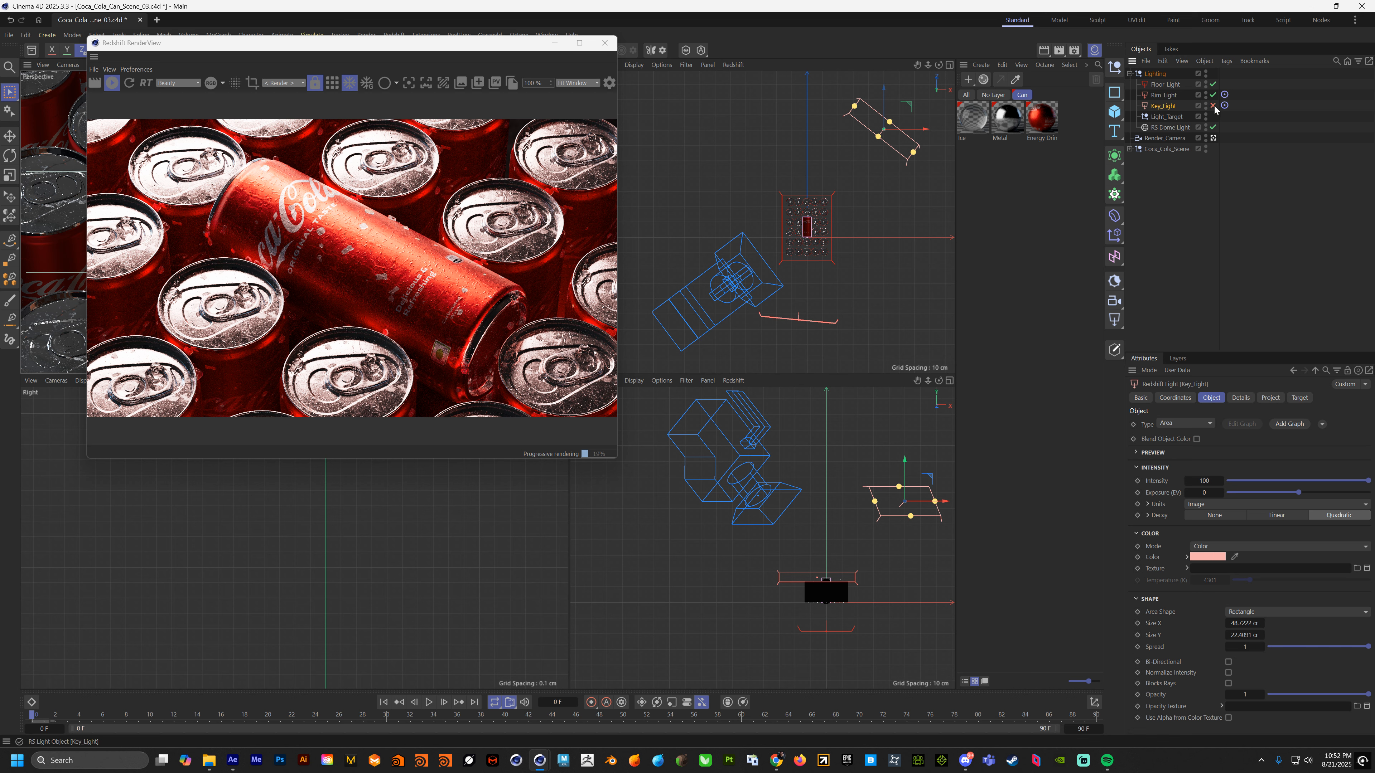
Step: Toggle Key_Light off and on to compare the render with and without it
left_click(1214, 106)
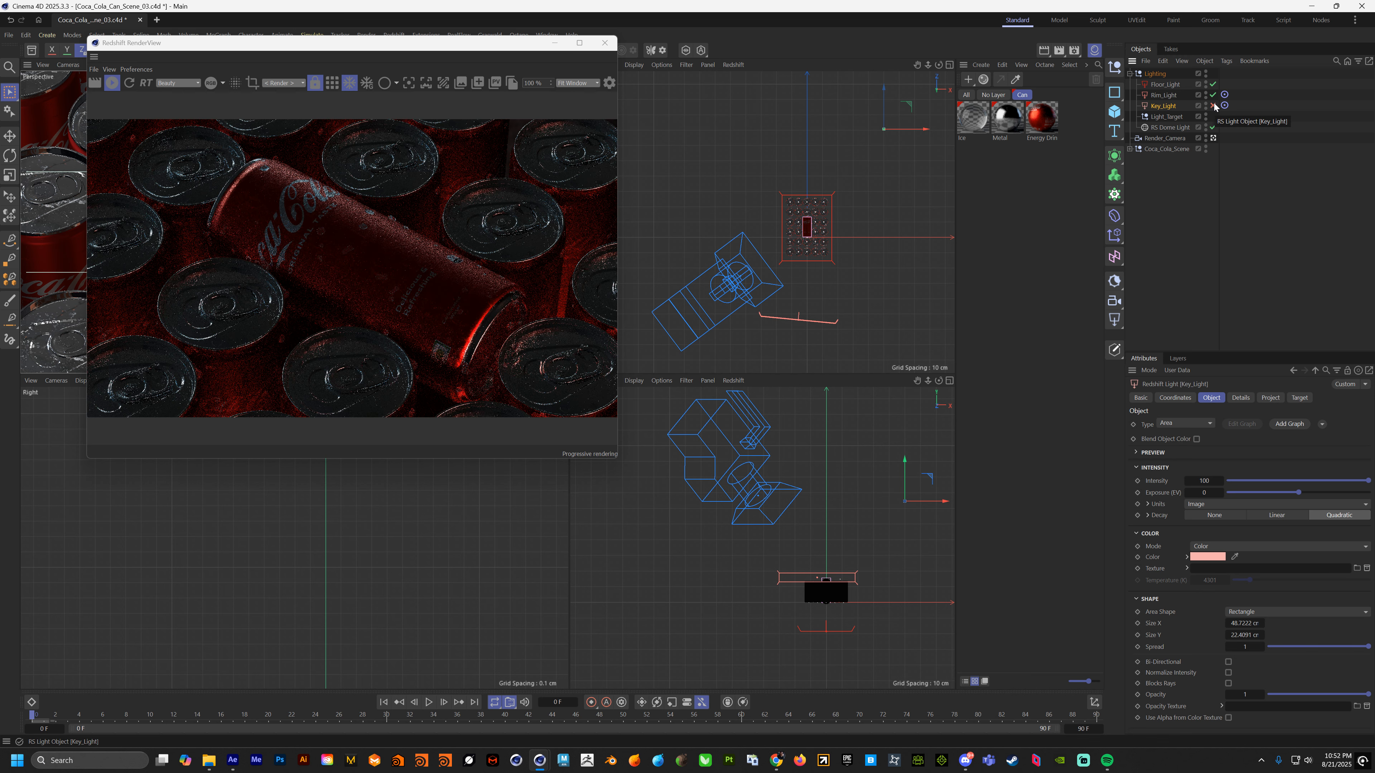
left_click(1213, 106)
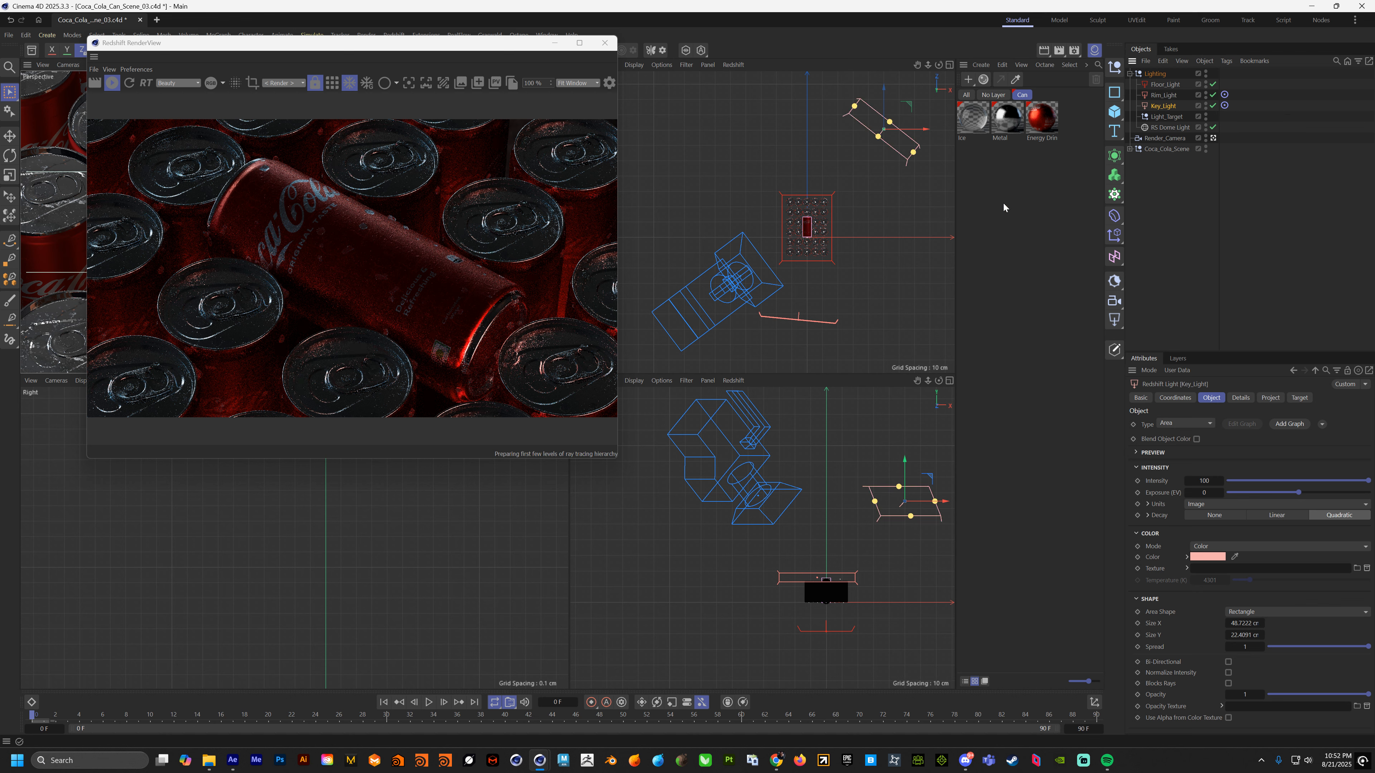
mouse_move(906, 467)
left_mouse_down()
mouse_move(910, 536)
mouse_move(910, 471)
left_mouse_up()
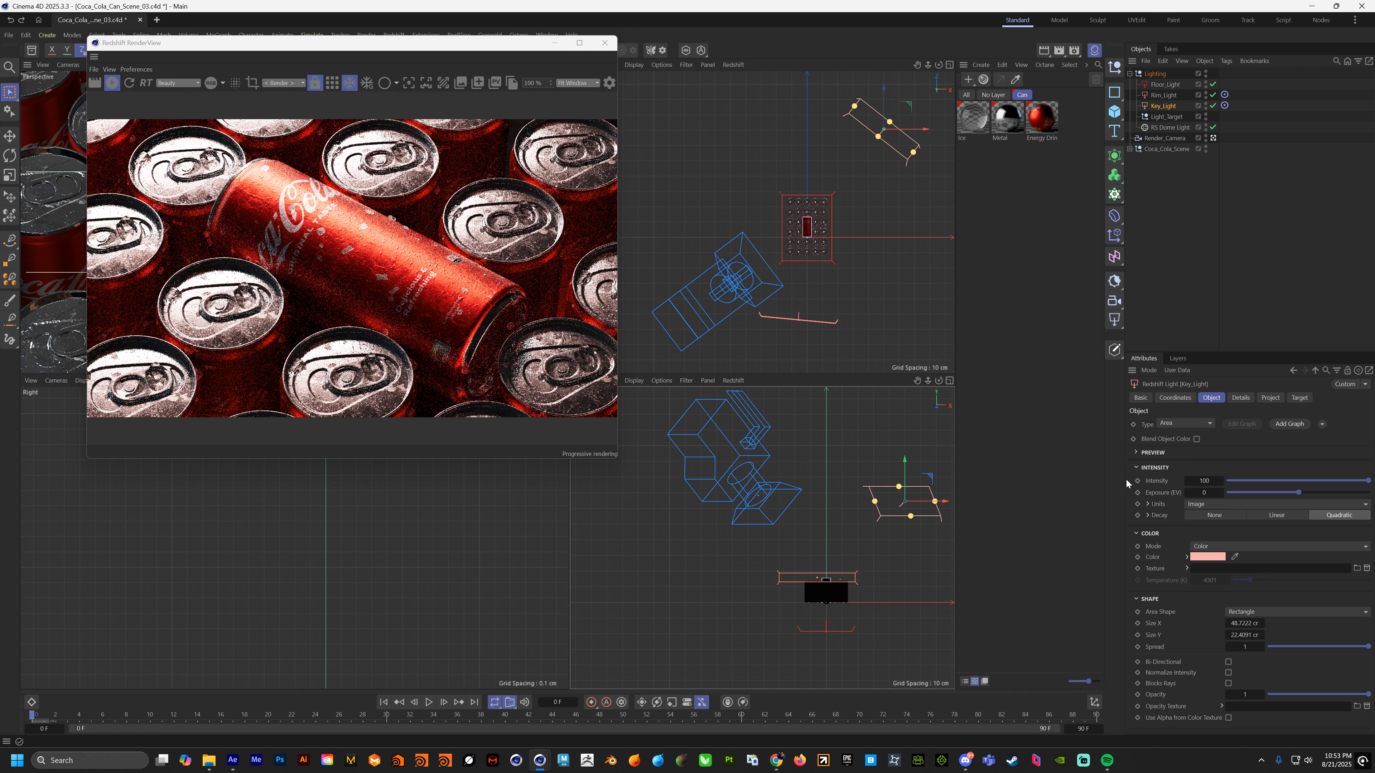
Step: Try lower Key_Light intensities of 50, 25 and 15
left_click(1204, 480)
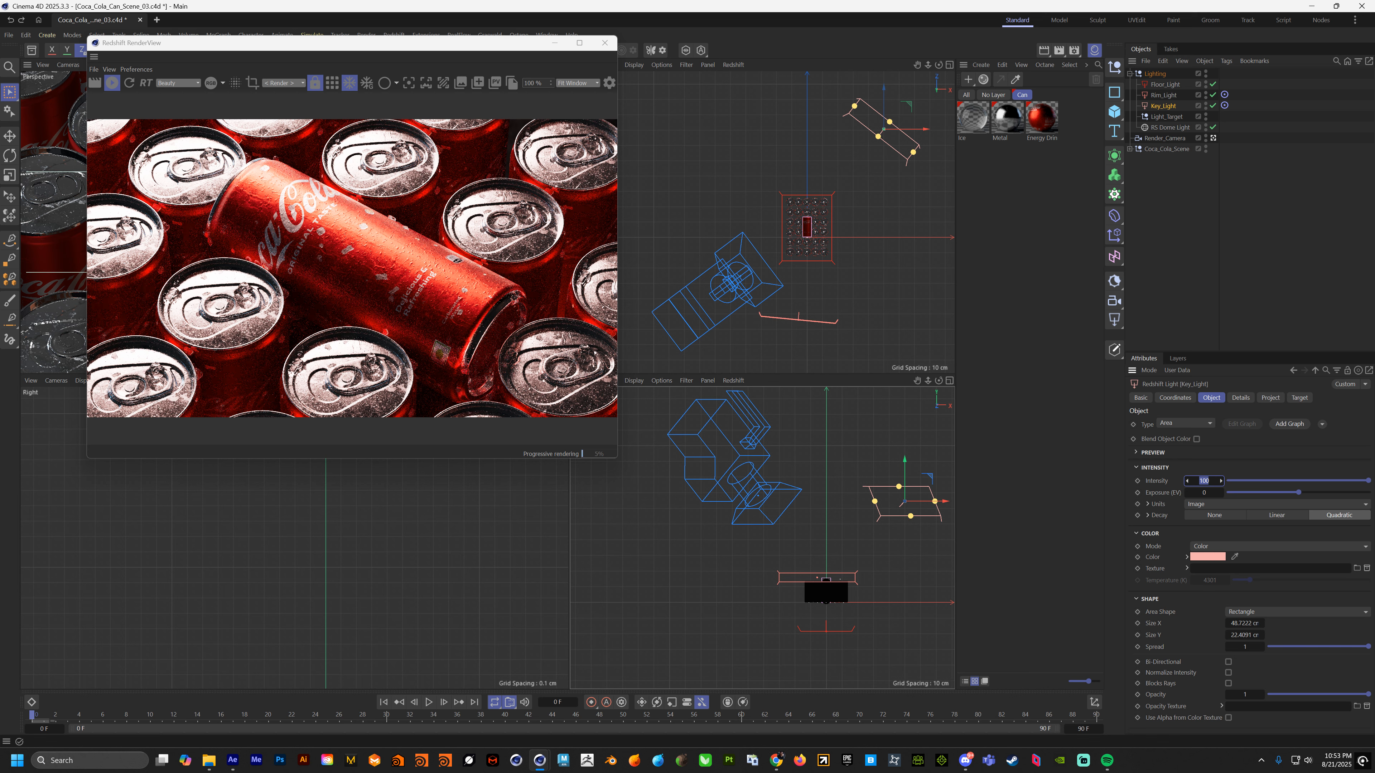
type("50")
key("Return")
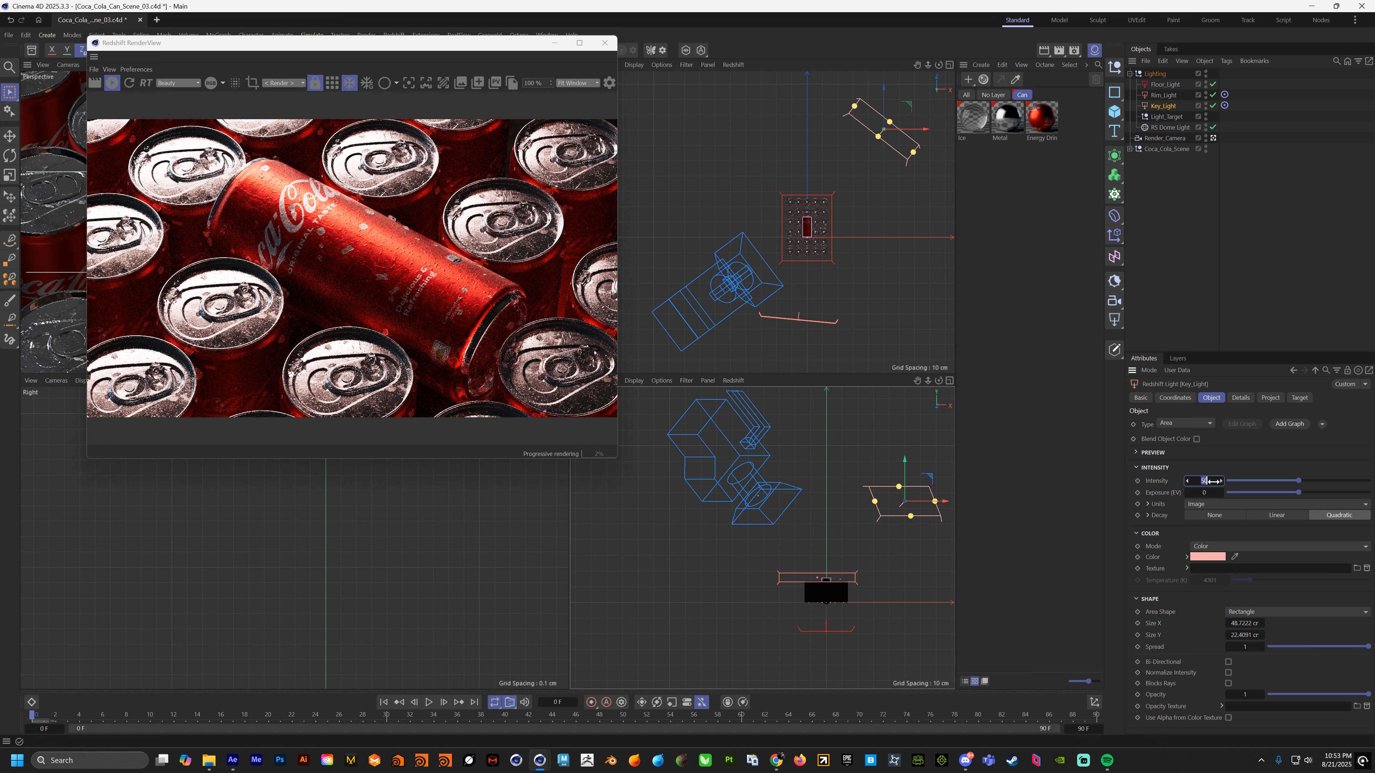
type("25")
key("Return")
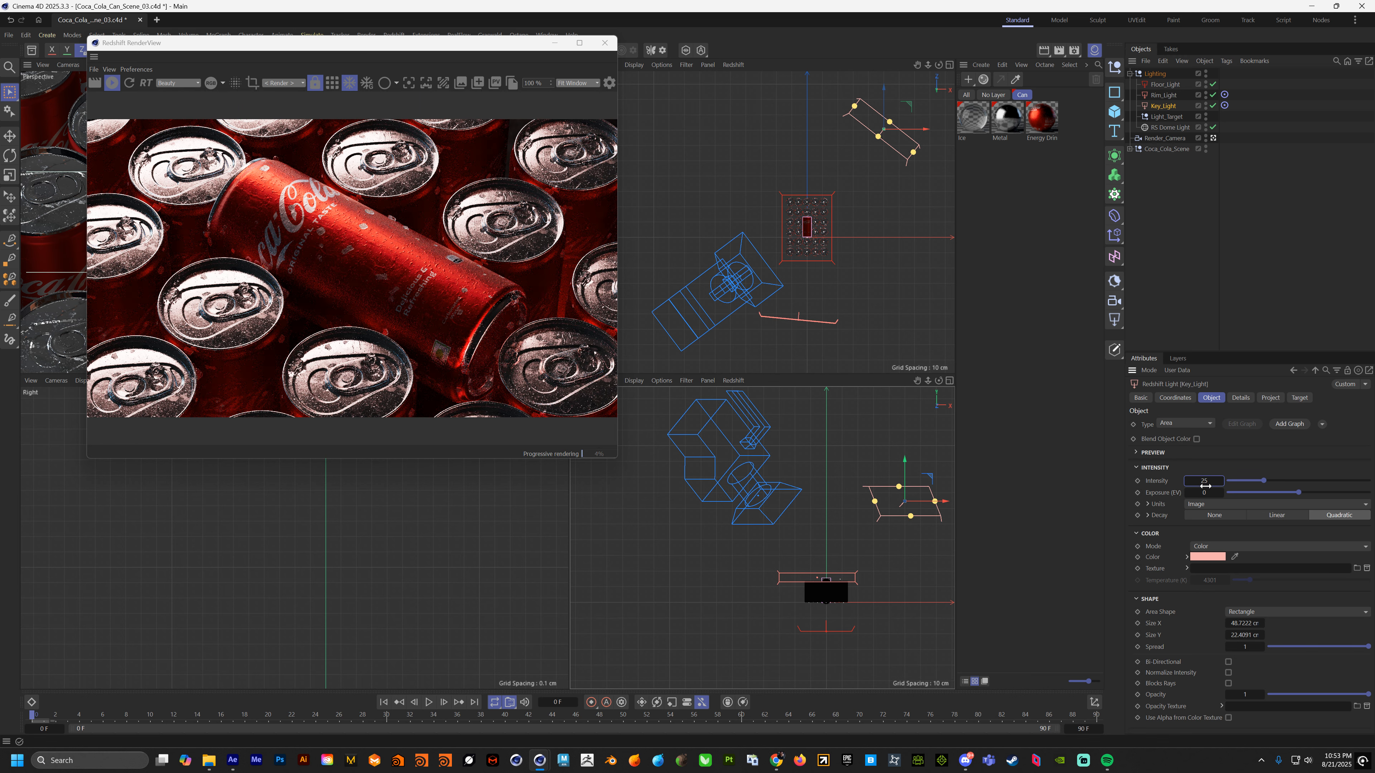
left_click(1205, 486)
type("15")
key("Return")
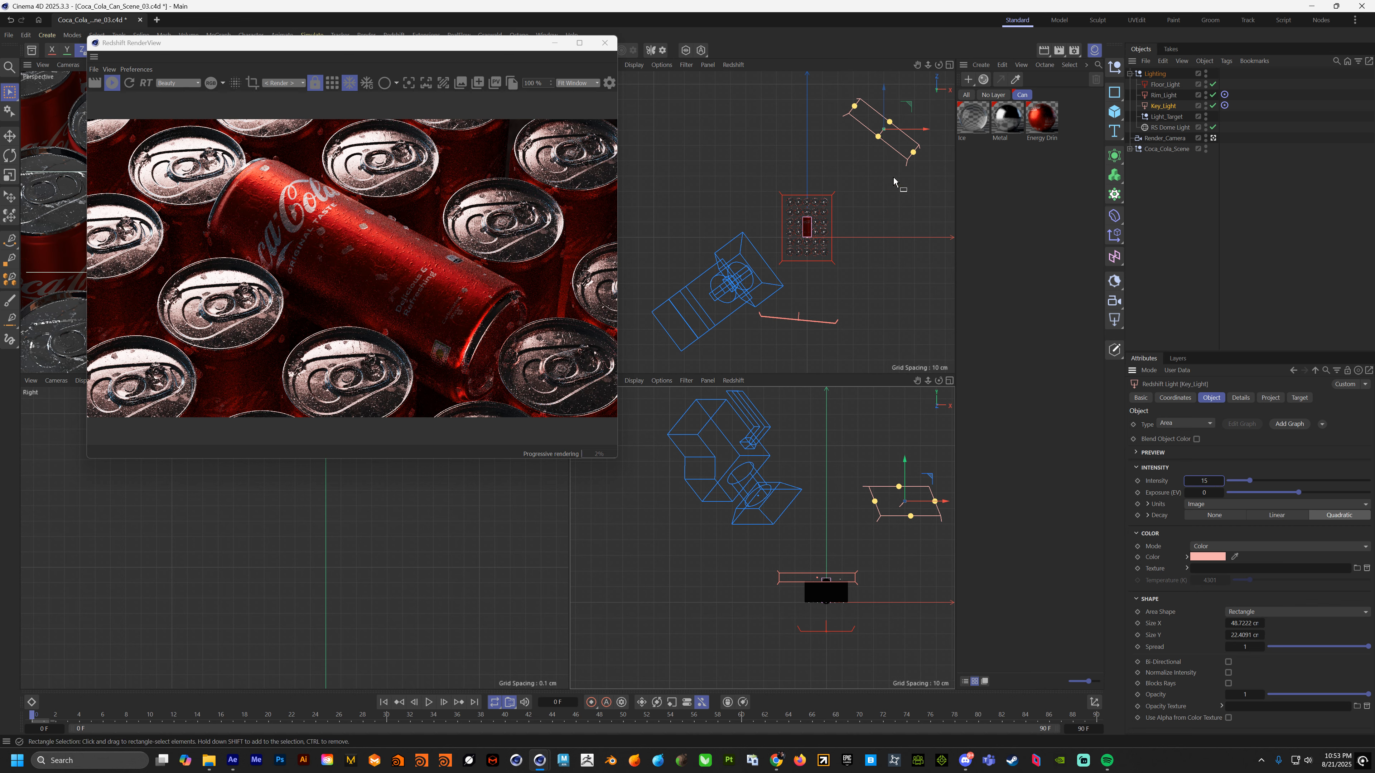
Step: Narrow Key_Light to about 18.6 cm wide, try an intensity of 30, and set the intensity to 100
left_click_drag(855, 106, 872, 122)
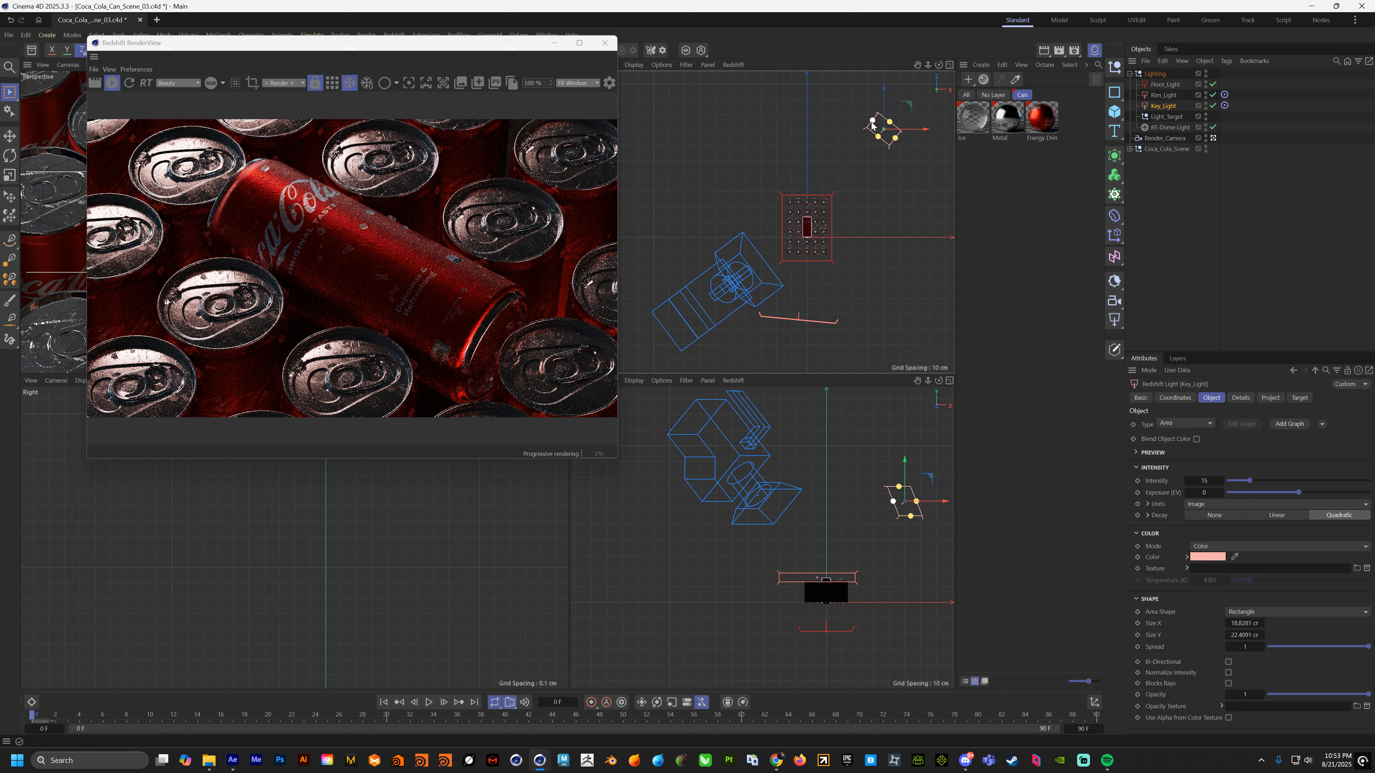
left_click(1204, 481)
type("30")
key("Return")
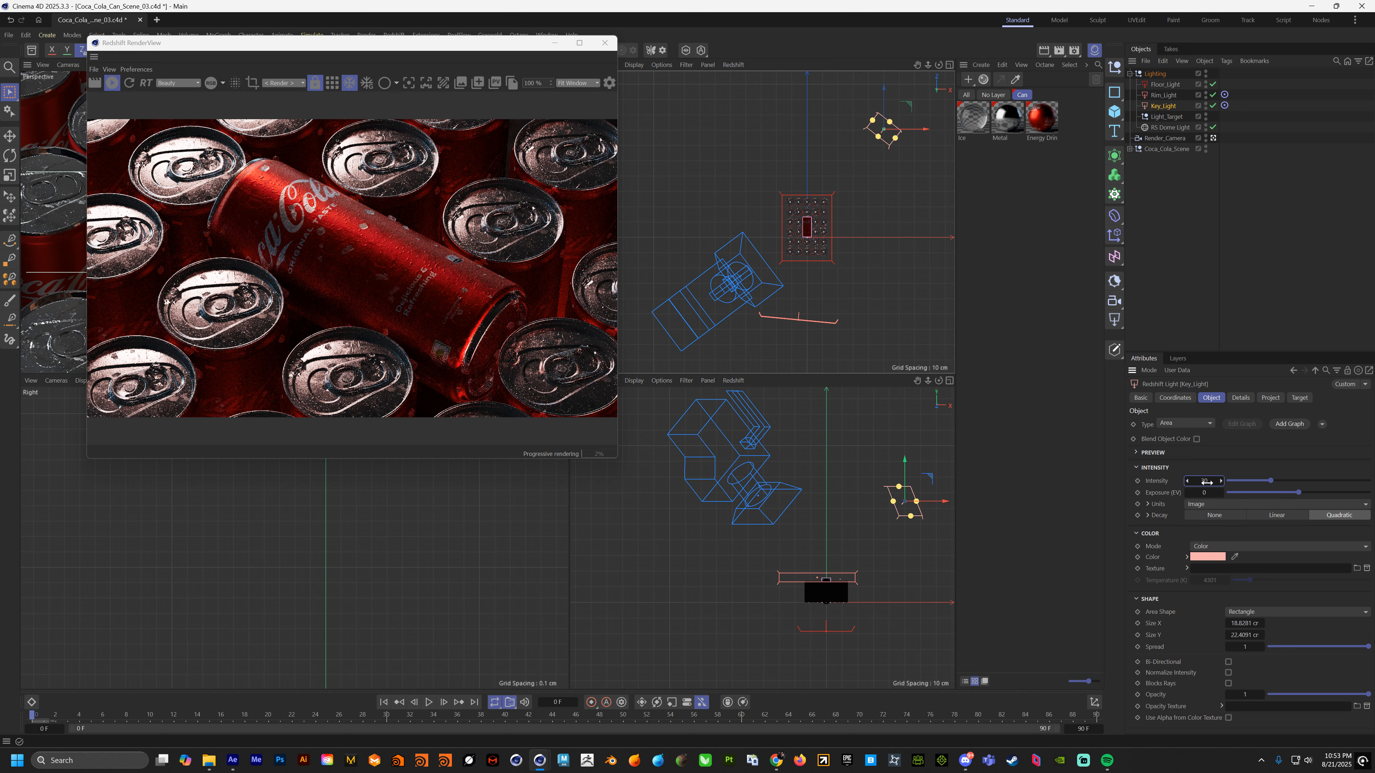
left_click(1206, 481)
type("100")
key("Return")
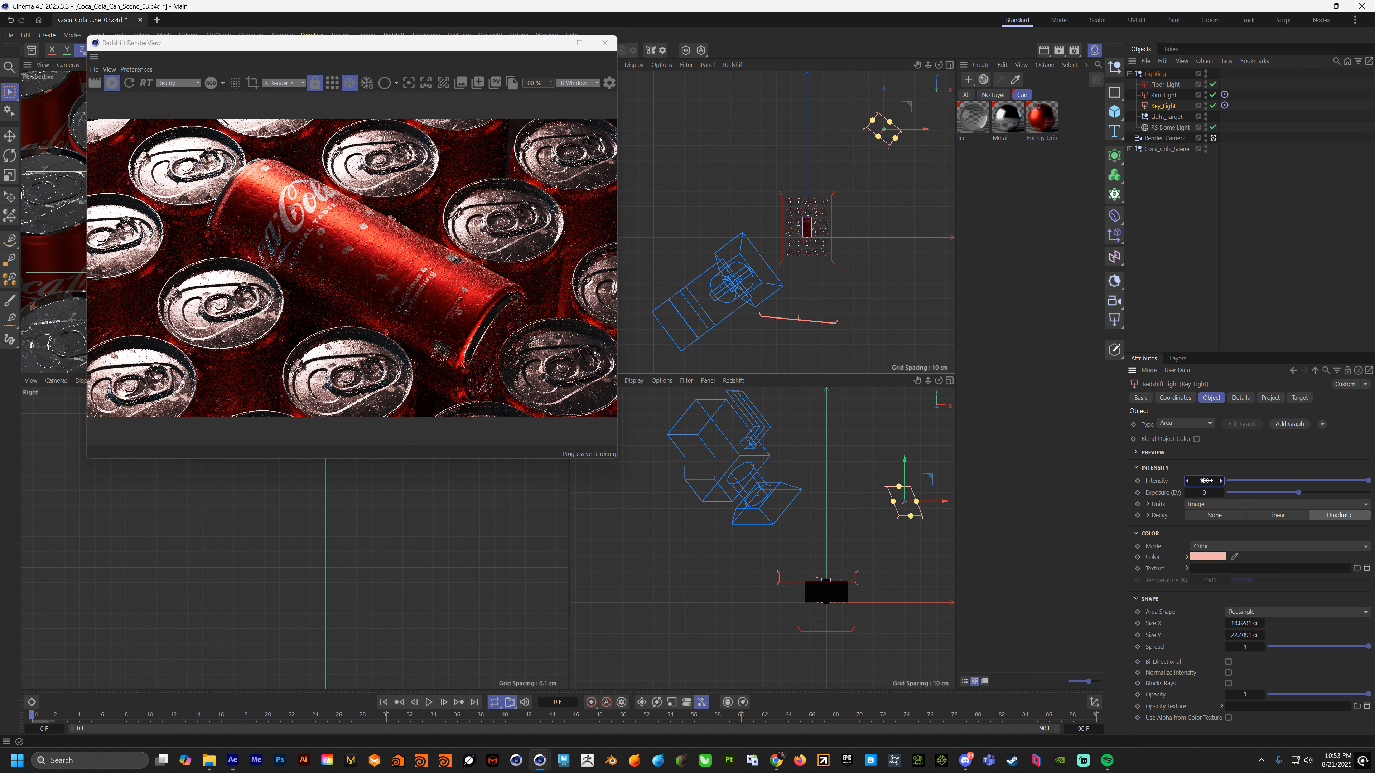
Step: Reshape Key_Light's rectangular area to about 21.7 cm by 15.1 cm
left_click_drag(872, 121, 878, 124)
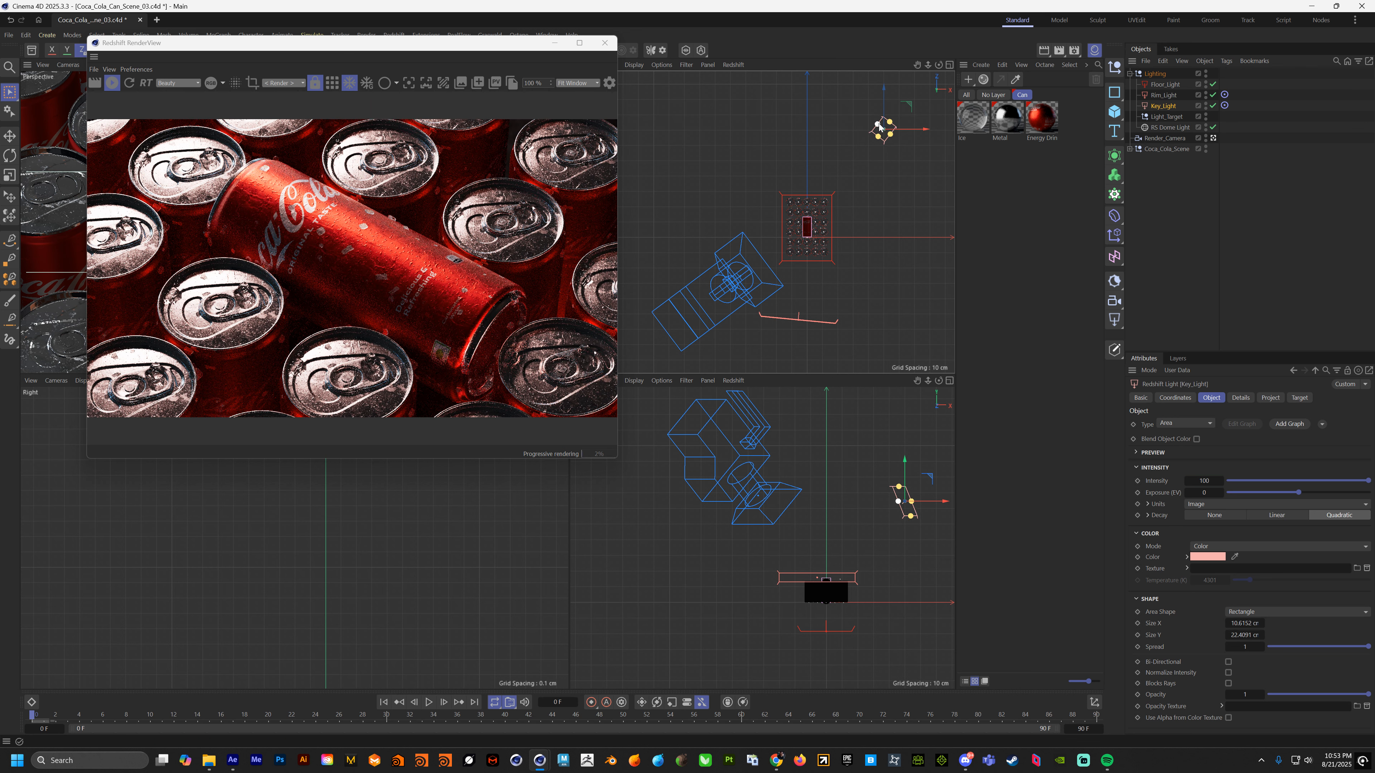
mouse_move(898, 487)
left_mouse_down()
mouse_move(900, 462)
mouse_move(901, 504)
left_mouse_up()
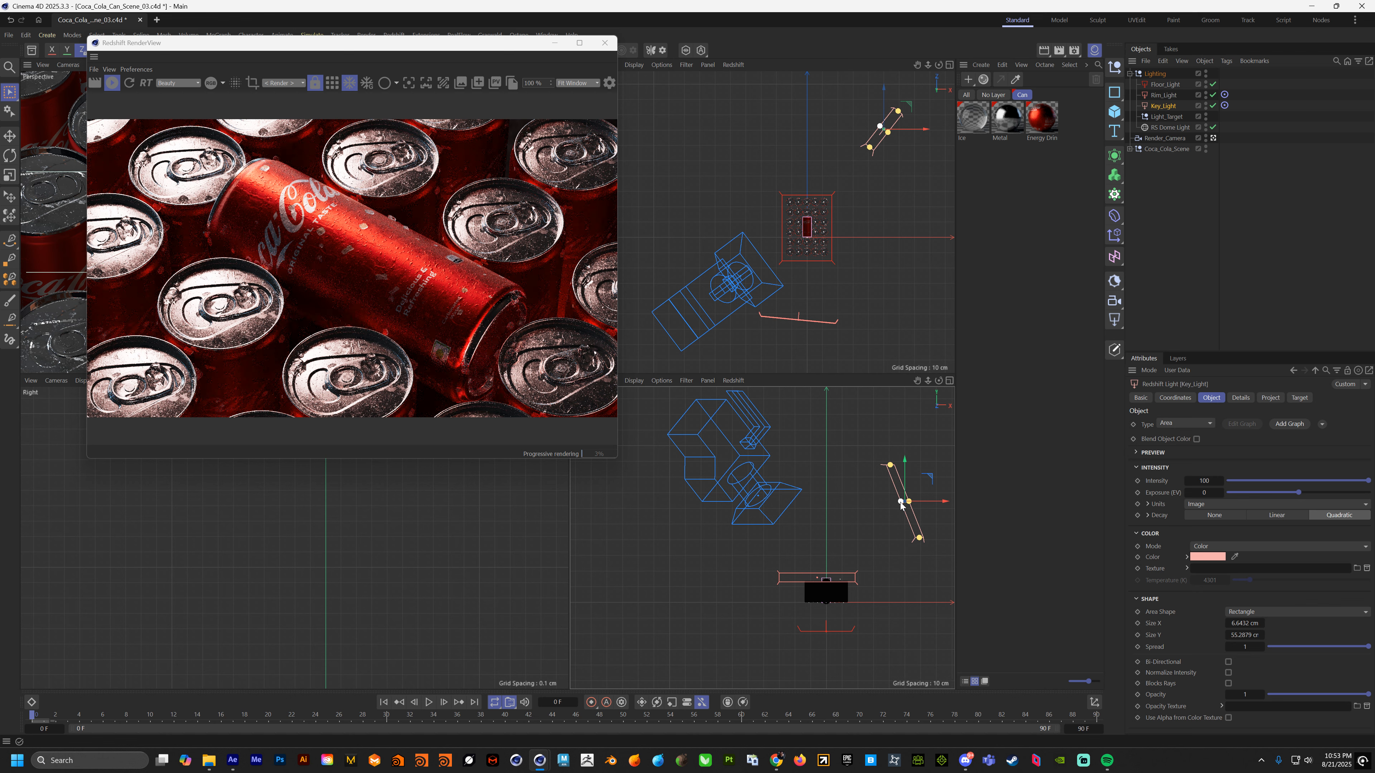
left_click_drag(901, 504, 896, 496)
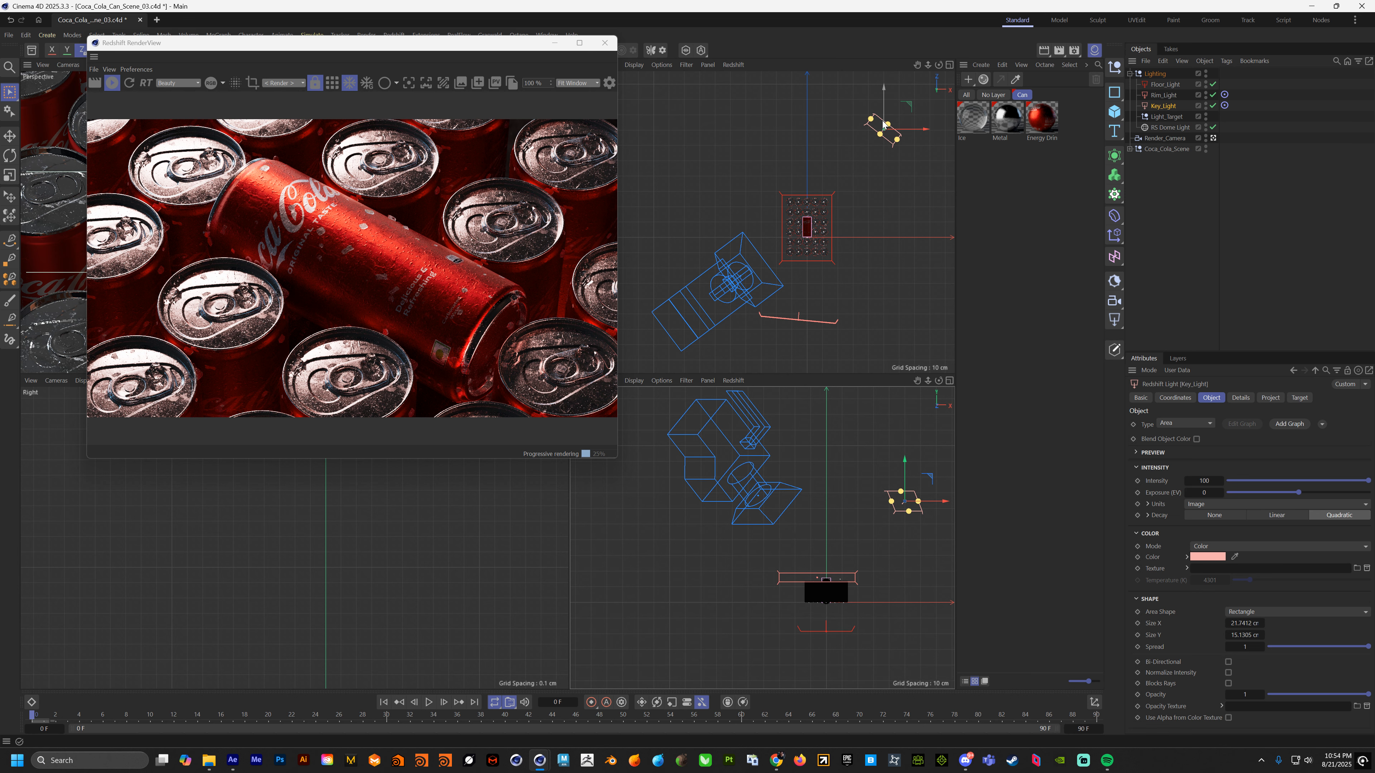
Step: Raise Key_Light slightly and move it close beside the can array, near the array's rear corner in the top view
left_click_drag(914, 114, 923, 160)
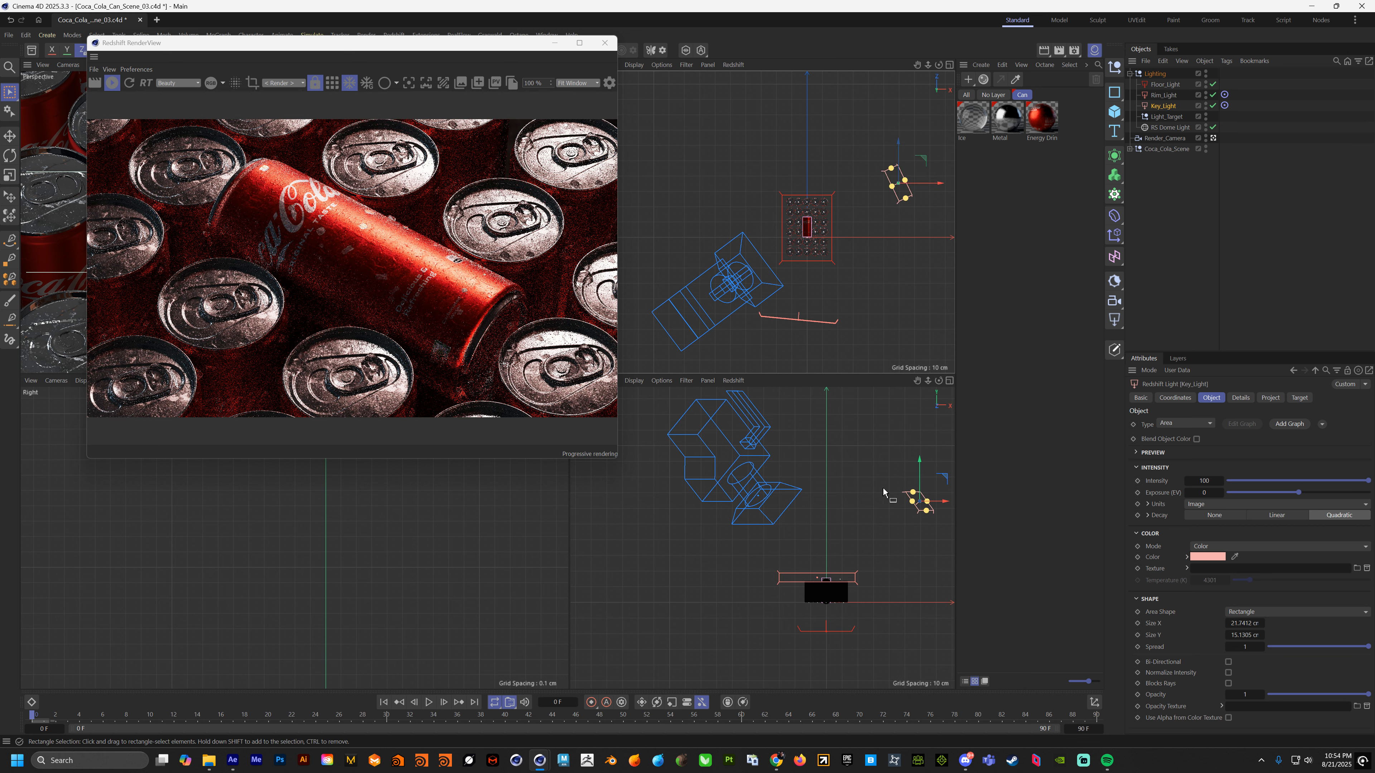
left_click_drag(920, 481, 920, 466)
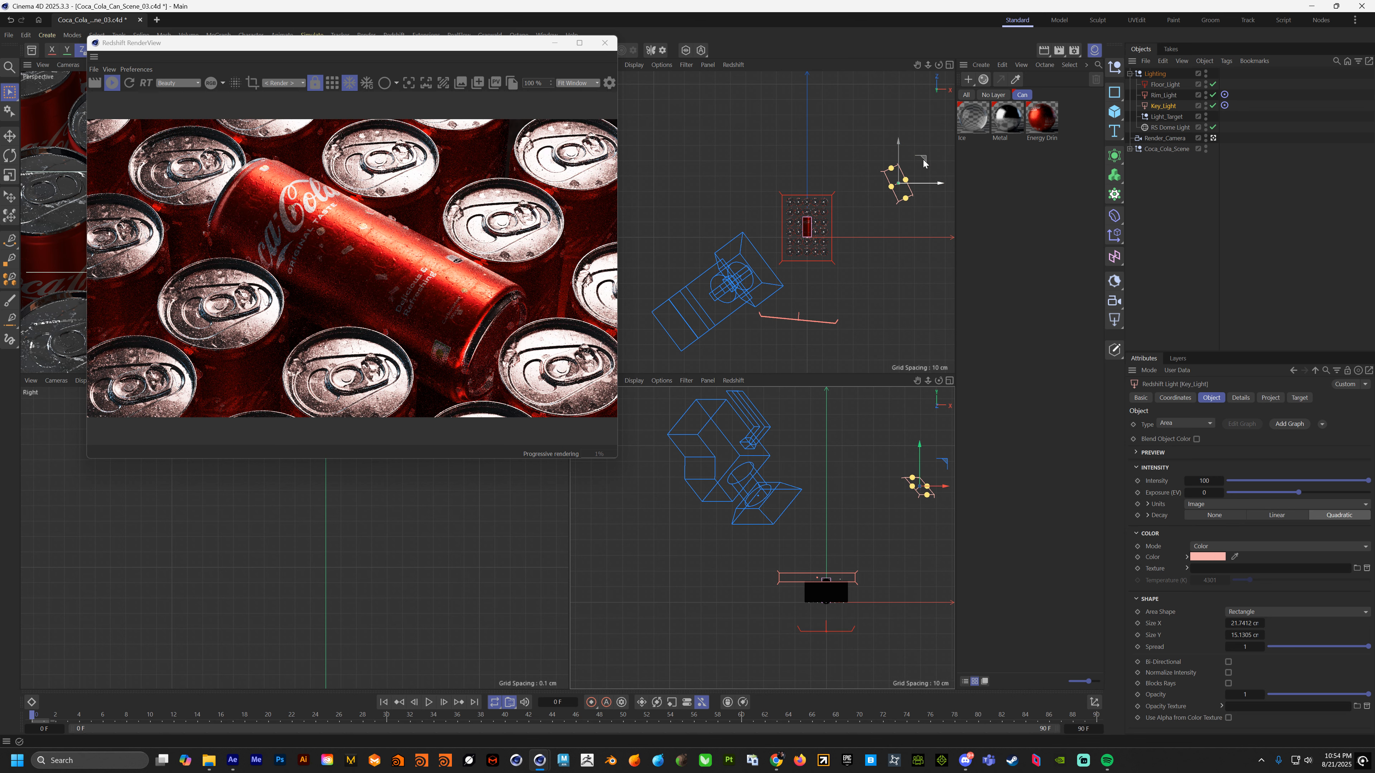
left_click_drag(925, 166, 926, 208)
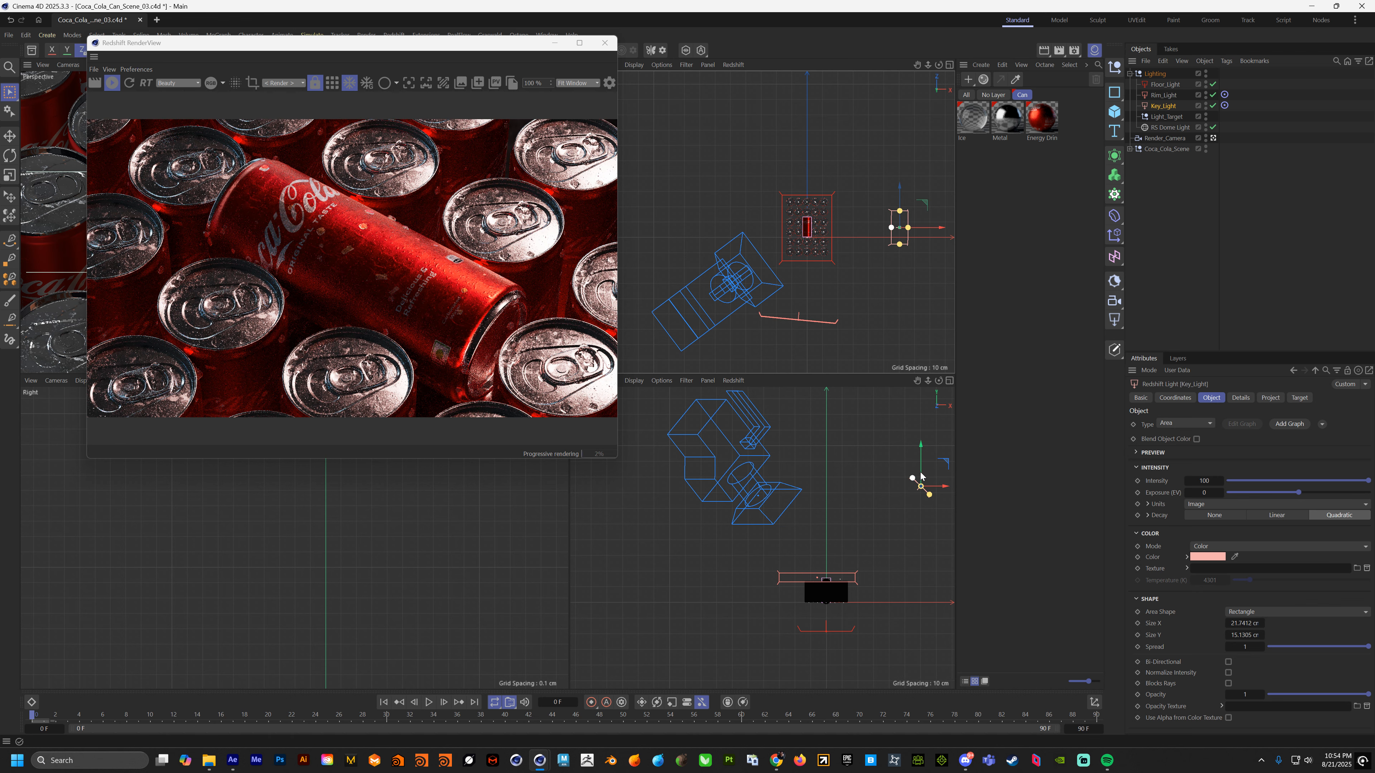
left_click_drag(933, 486, 894, 488)
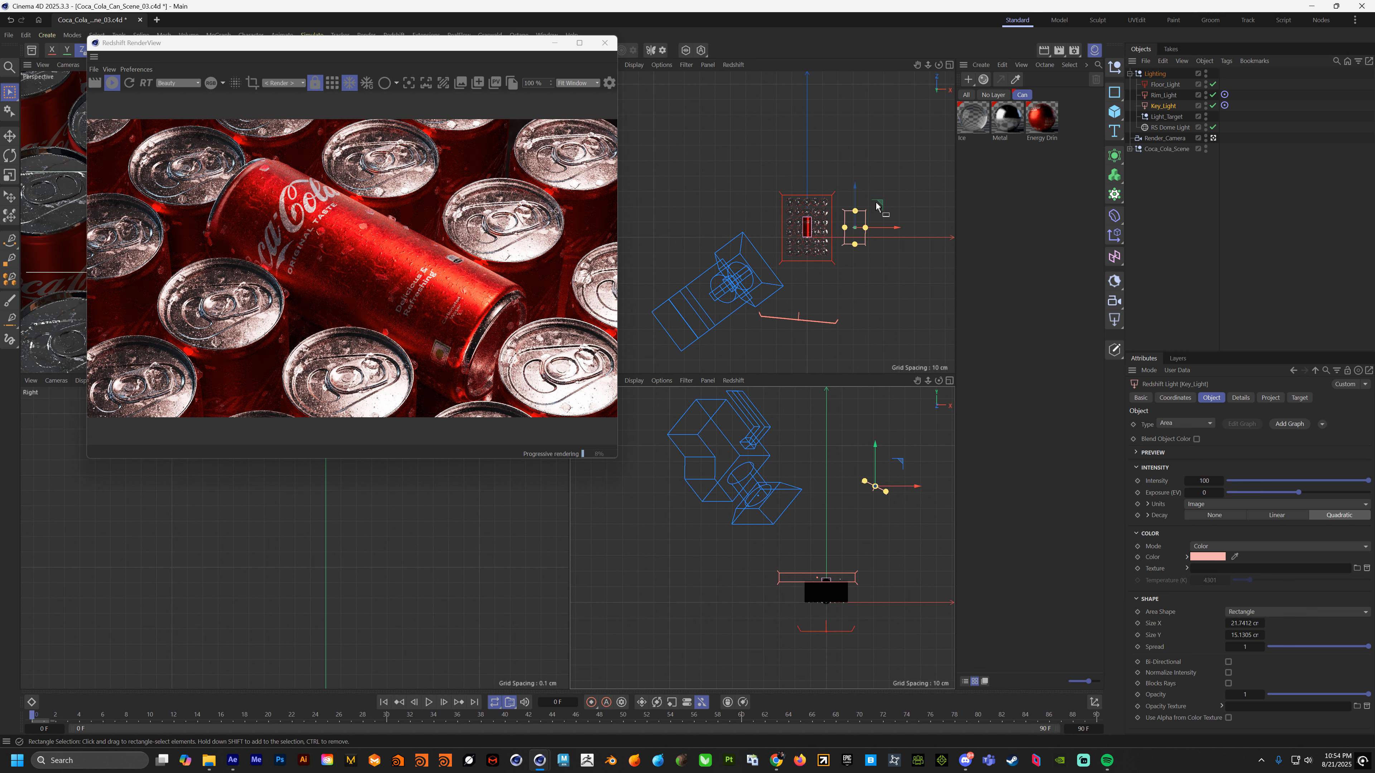
left_click_drag(877, 206, 880, 176)
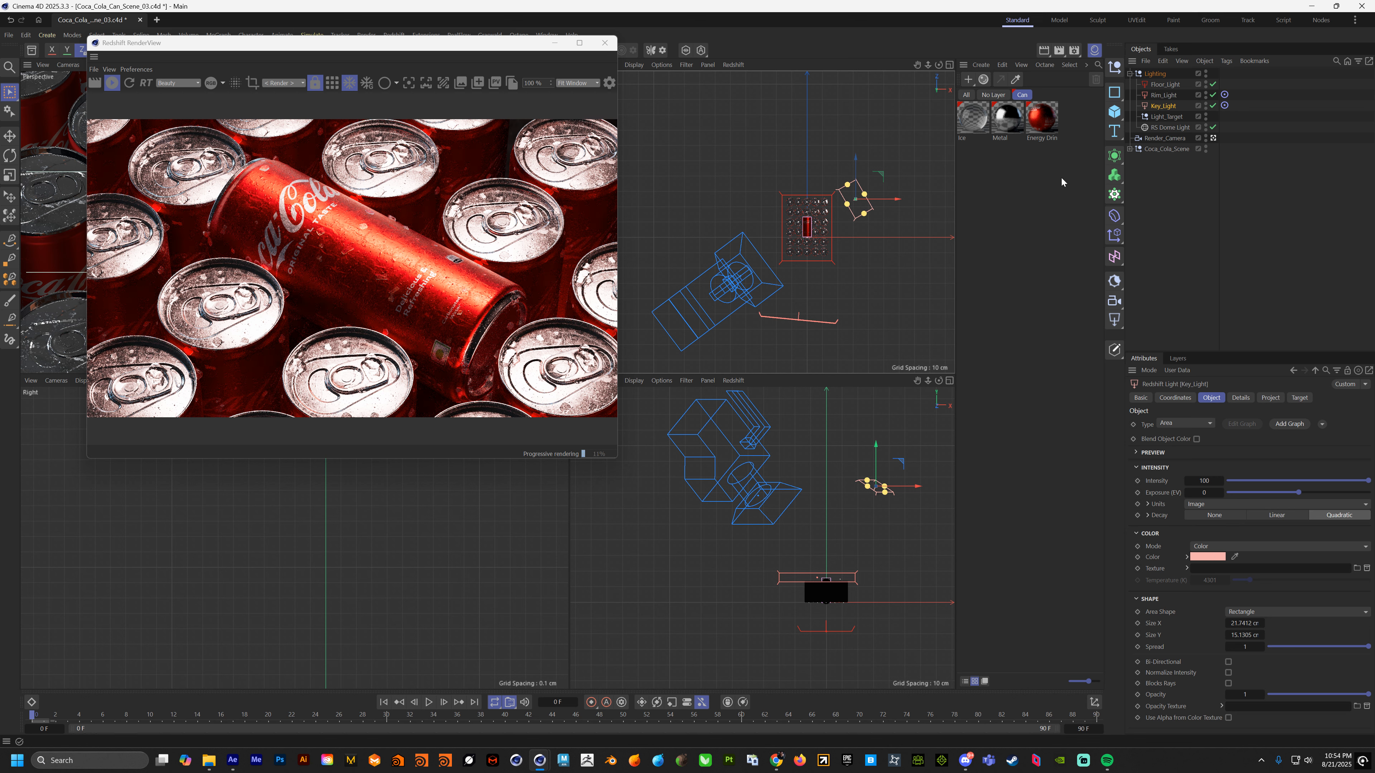
Step: Isolate Key_Light by disabling the RS Dome Light, Rim_Light and Floor_Light
left_click(1212, 127)
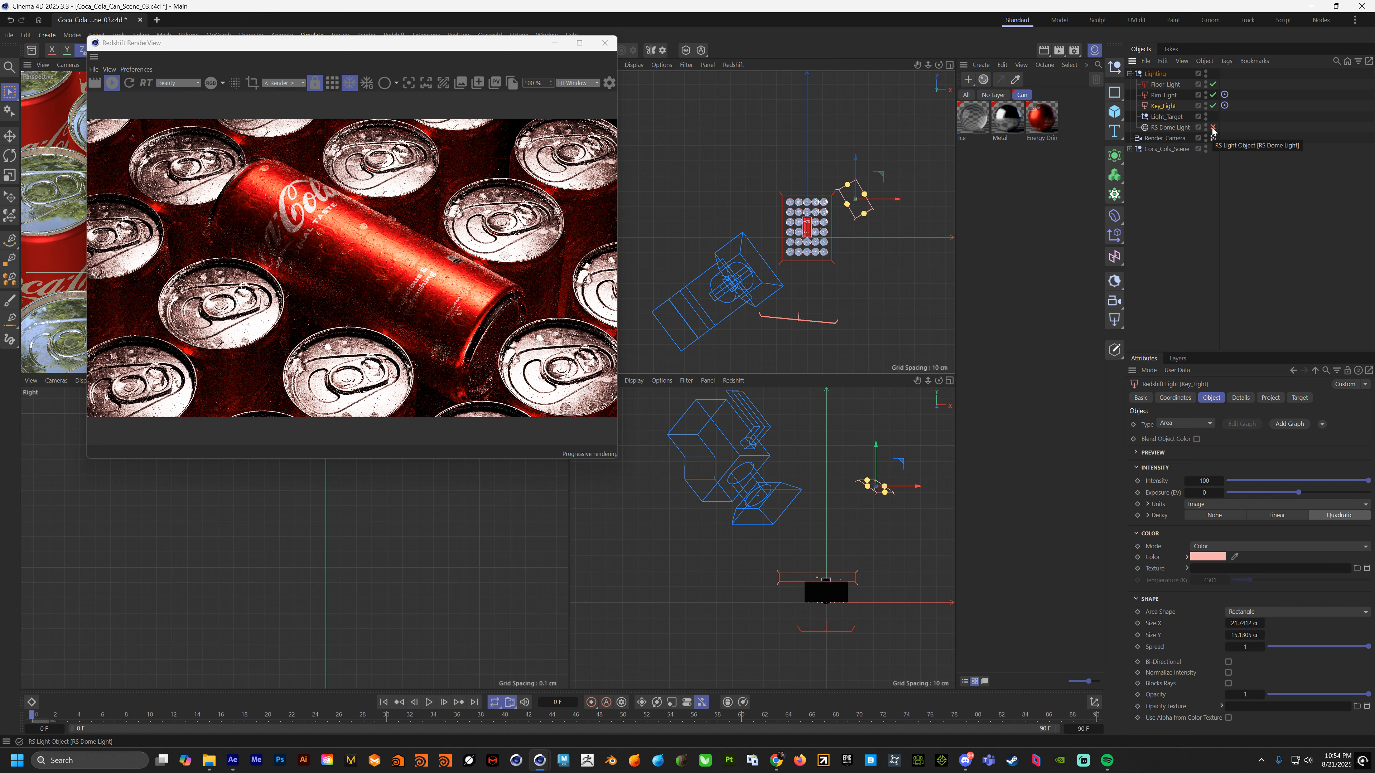
left_click(1213, 127)
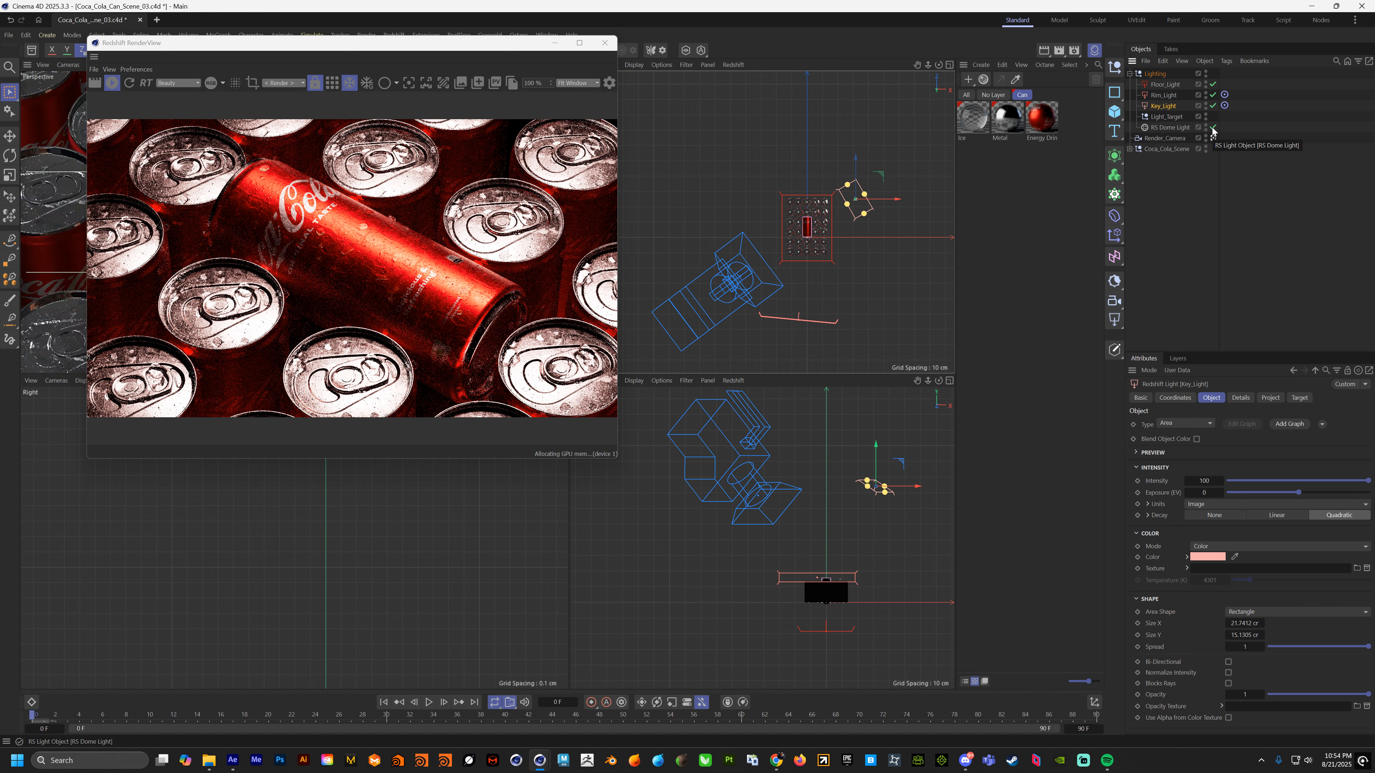
left_click(1212, 128)
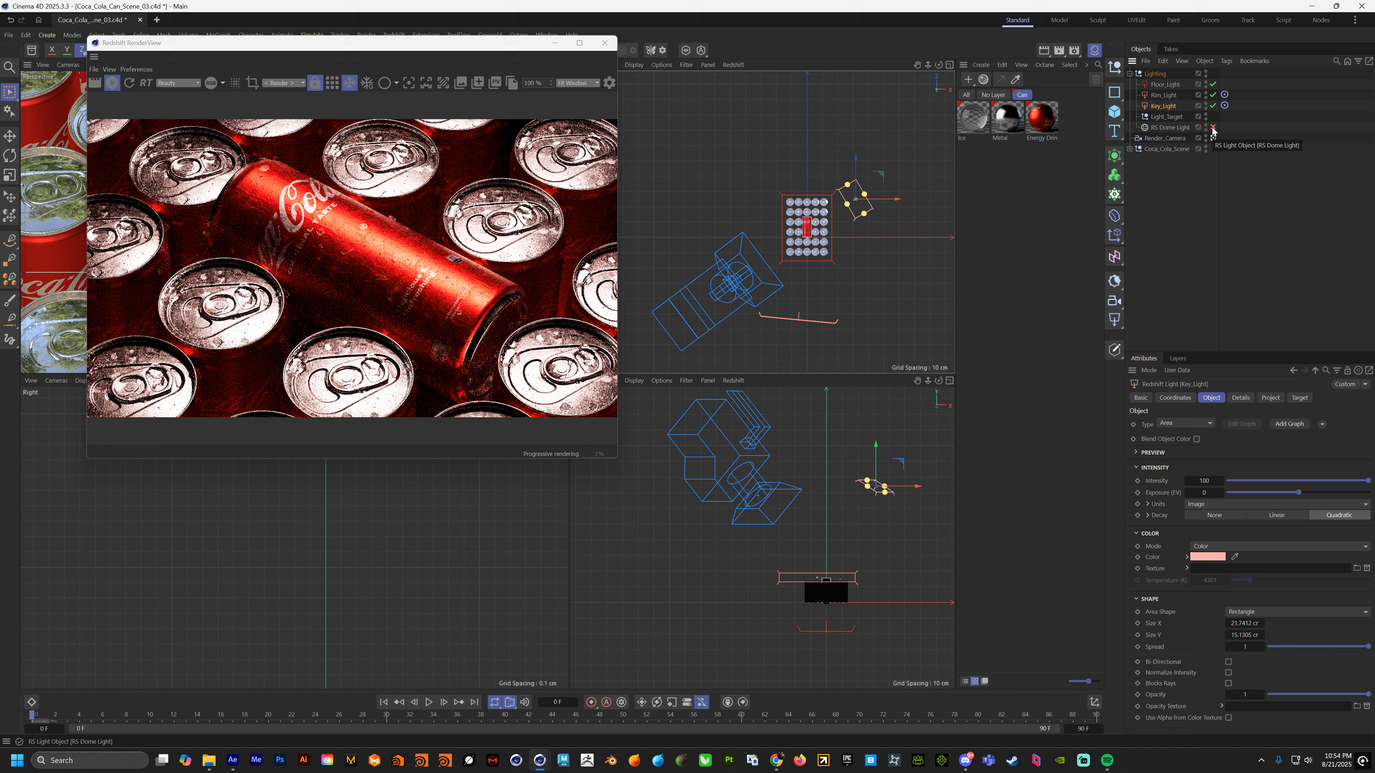
left_click(1212, 128)
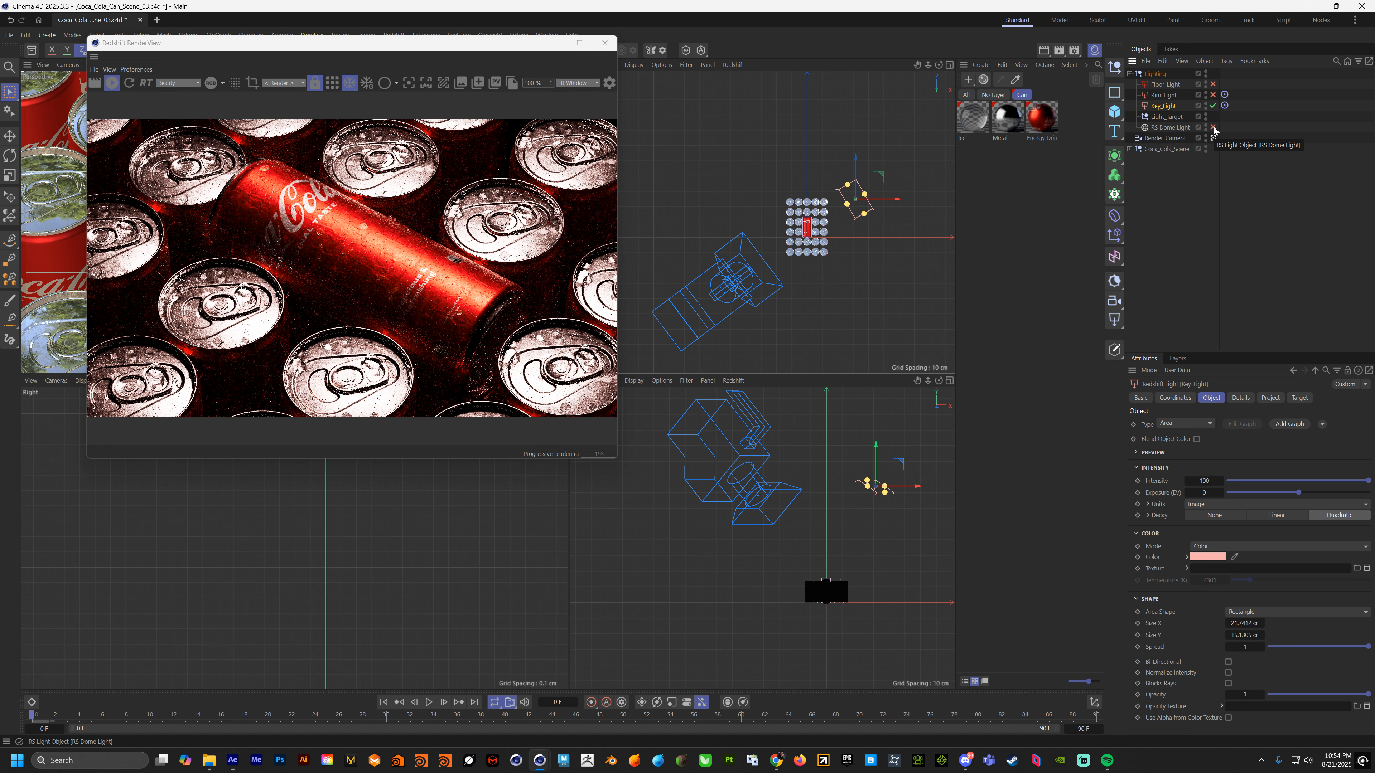
Step: Delete Key_Light's Target tag and rotate the light freely so it falls on only part of the cans
left_click(1225, 105)
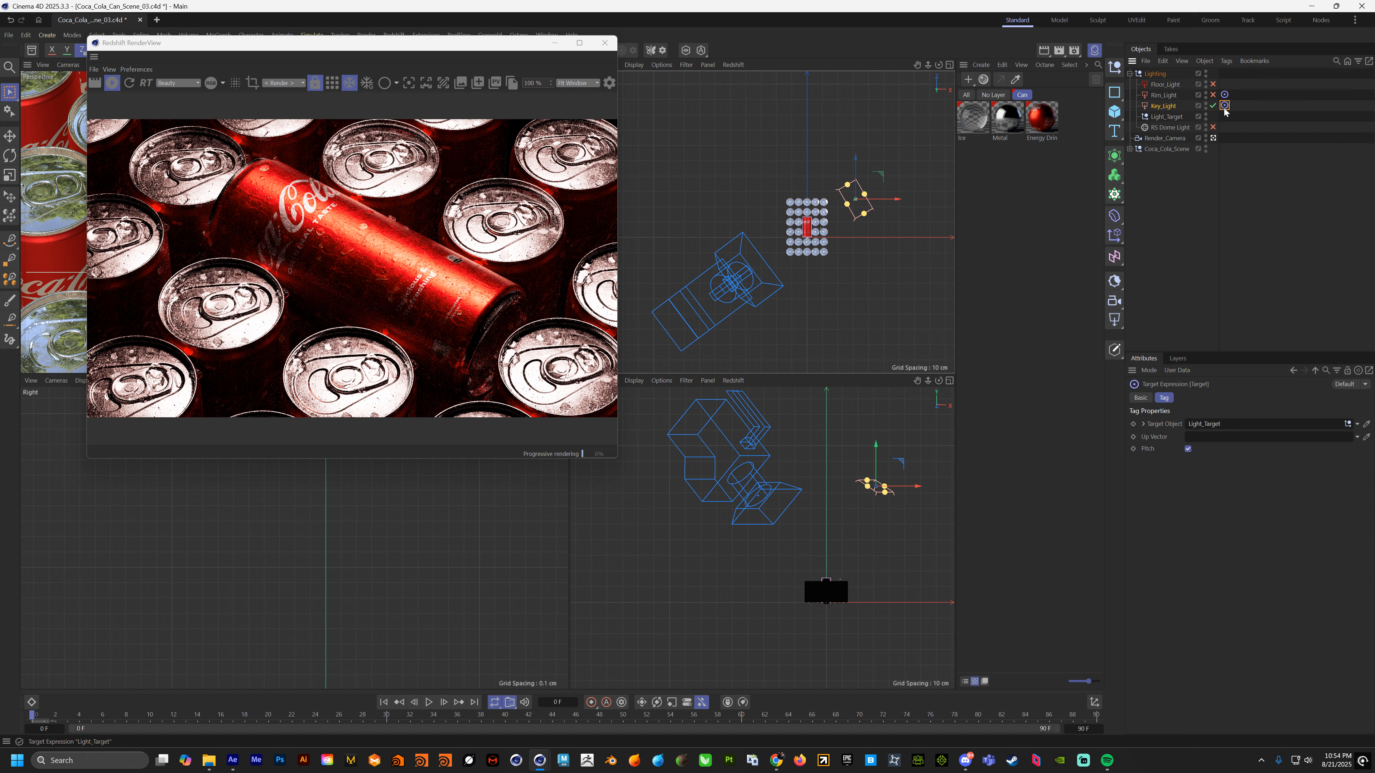
key("Delete")
key("r")
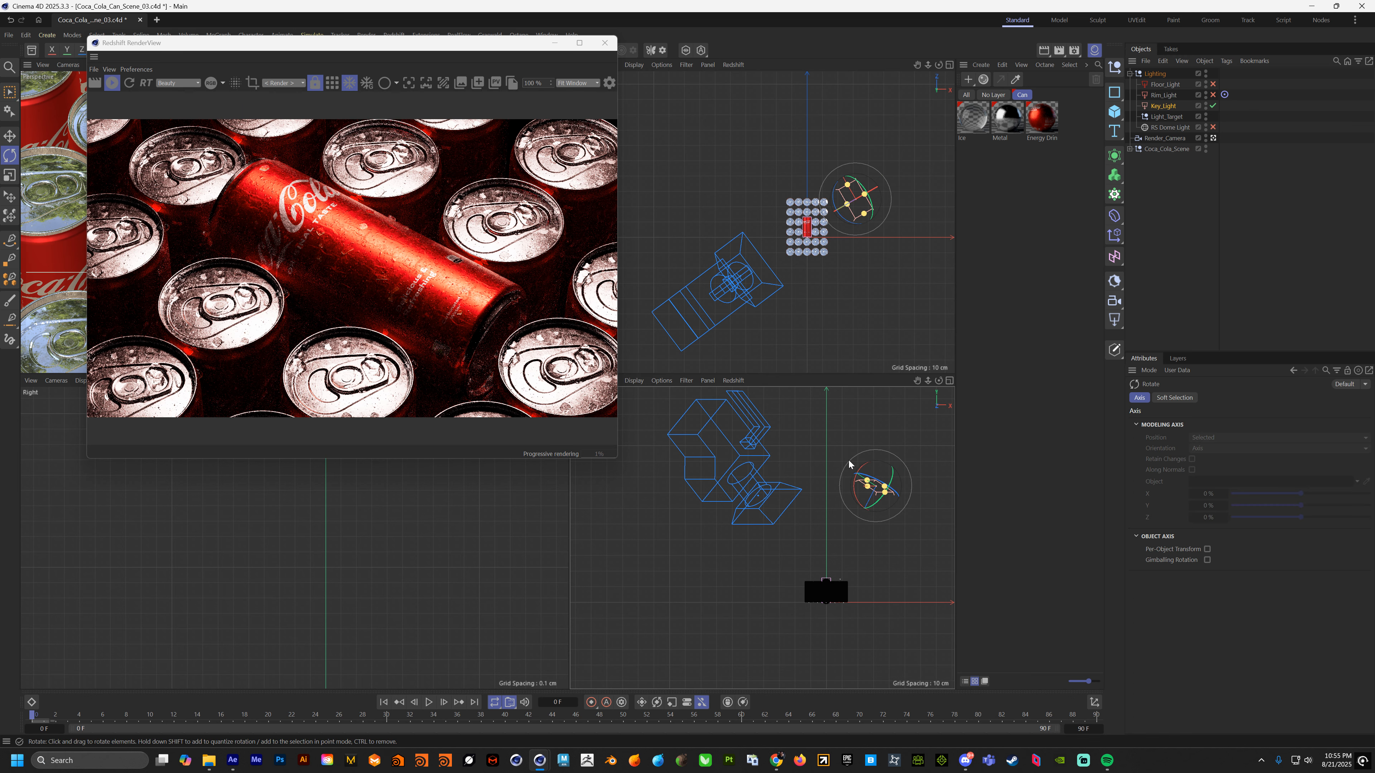
left_click_drag(849, 464, 877, 414)
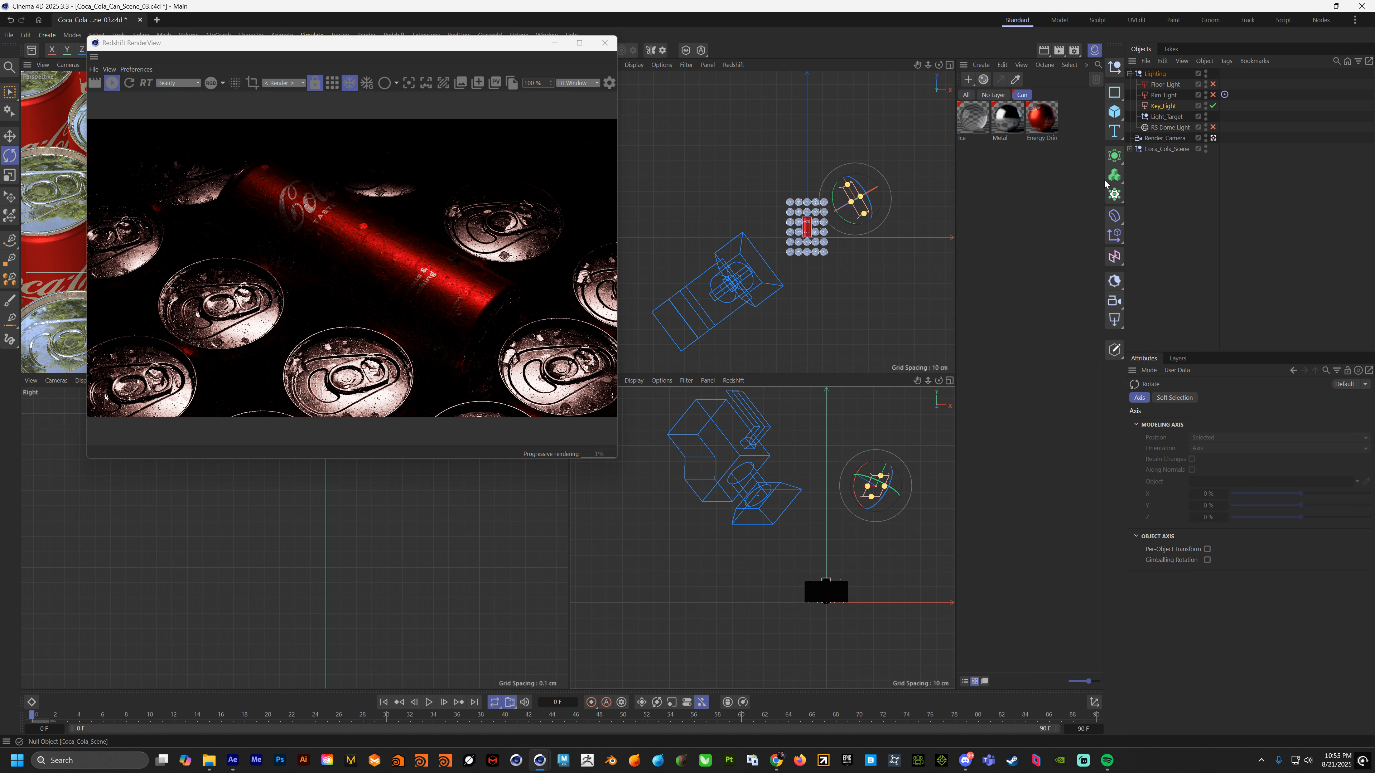
Step: Preview the render with RS Dome Light, Rim_Light and Floor_Light enabled, and disable them again to isolate Key_Light
left_click(1214, 127)
left_click(1213, 95)
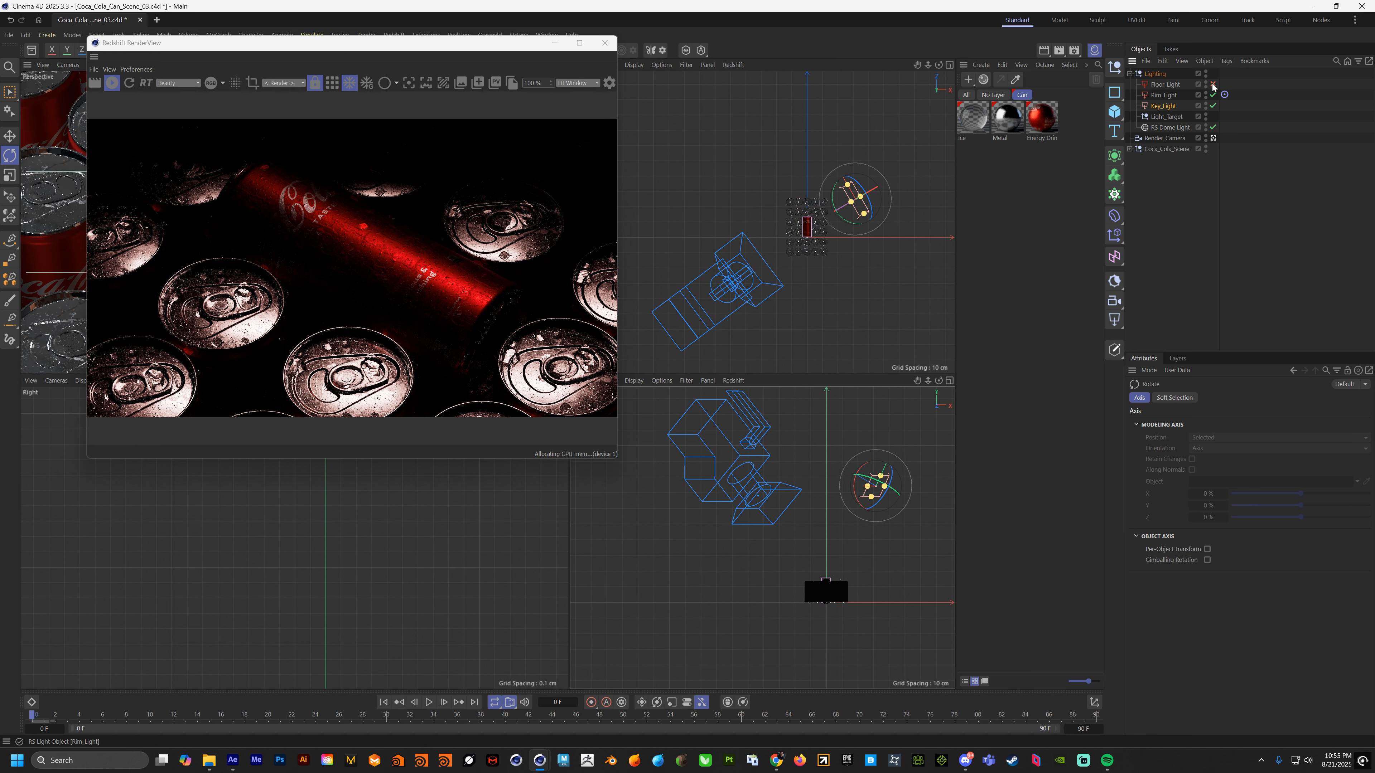
left_click(1213, 84)
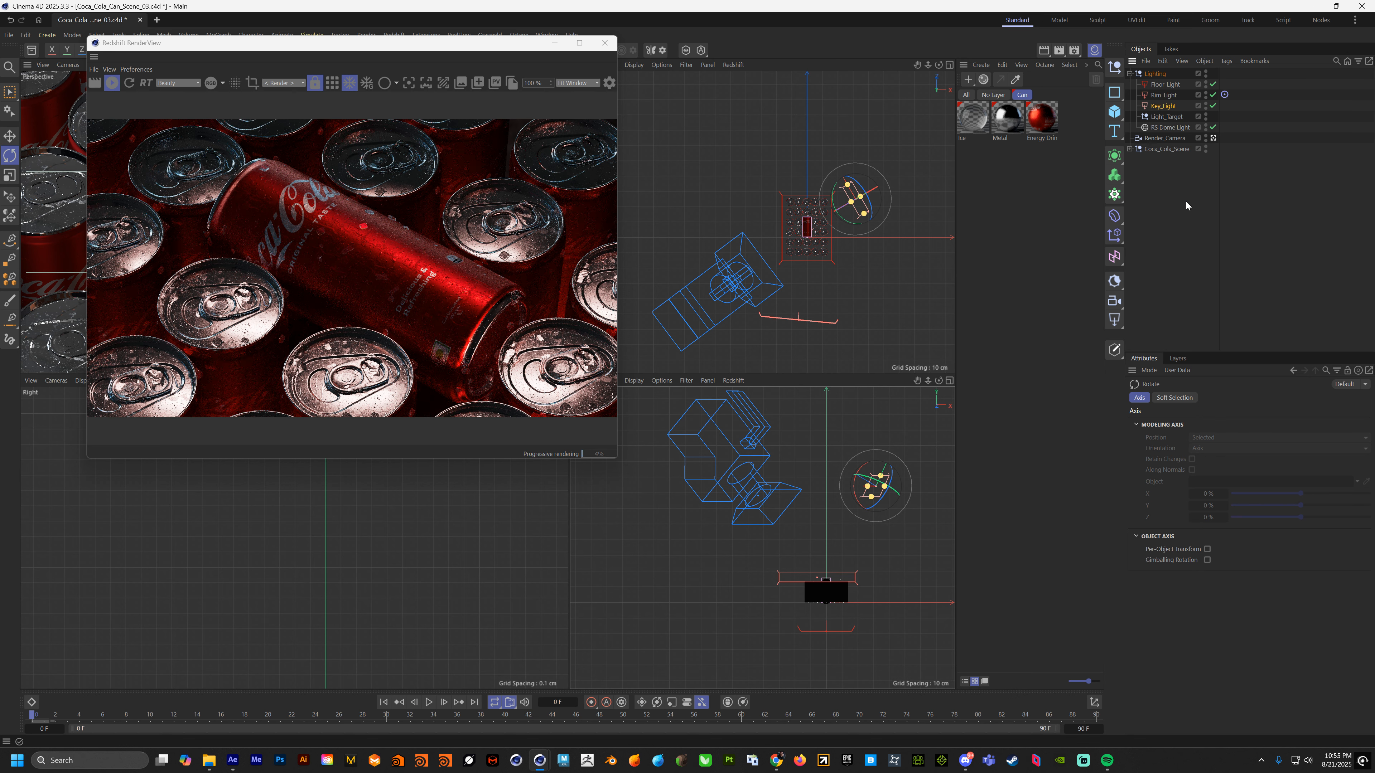
left_click(1213, 84)
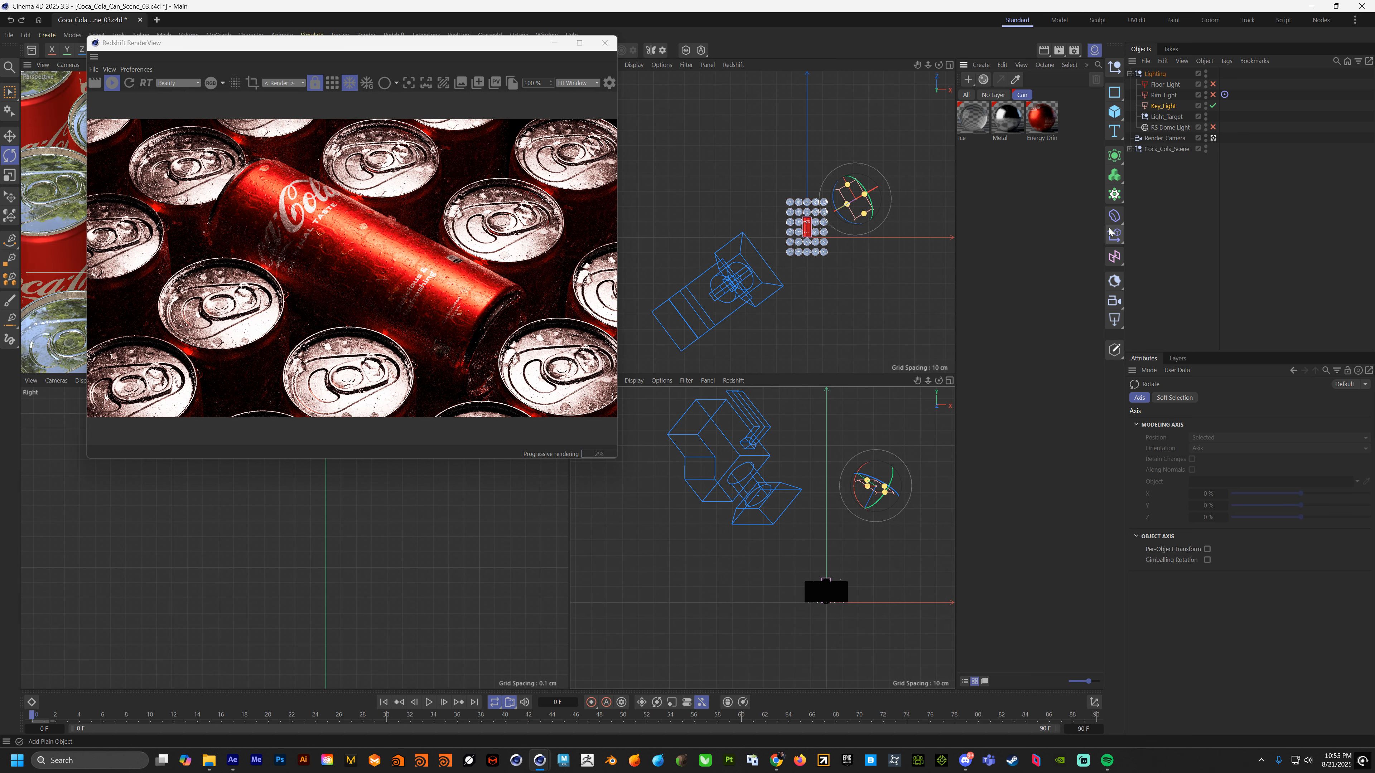
Step: Try lowering the Metal material's reflection weight to 0 and 0.04 in its base properties
left_click(1008, 118)
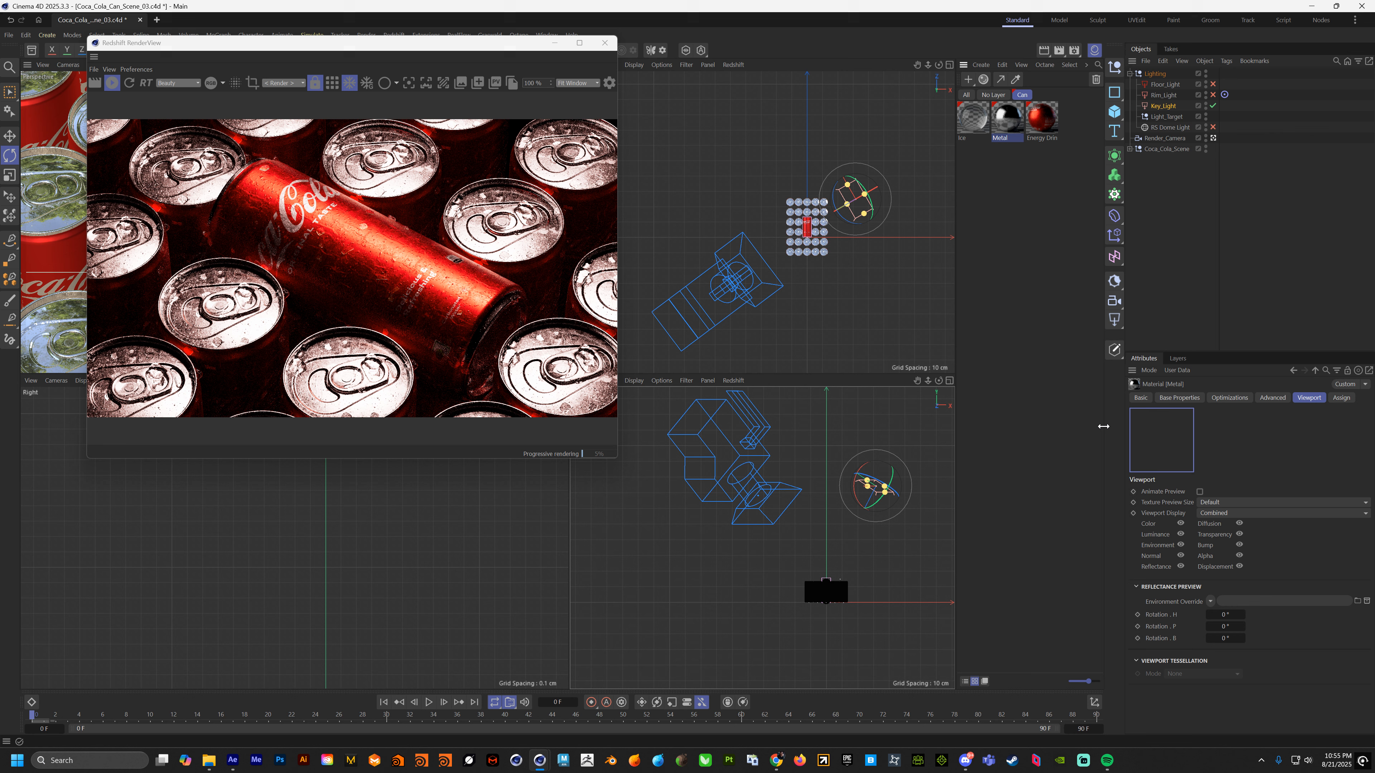
left_click(1180, 398)
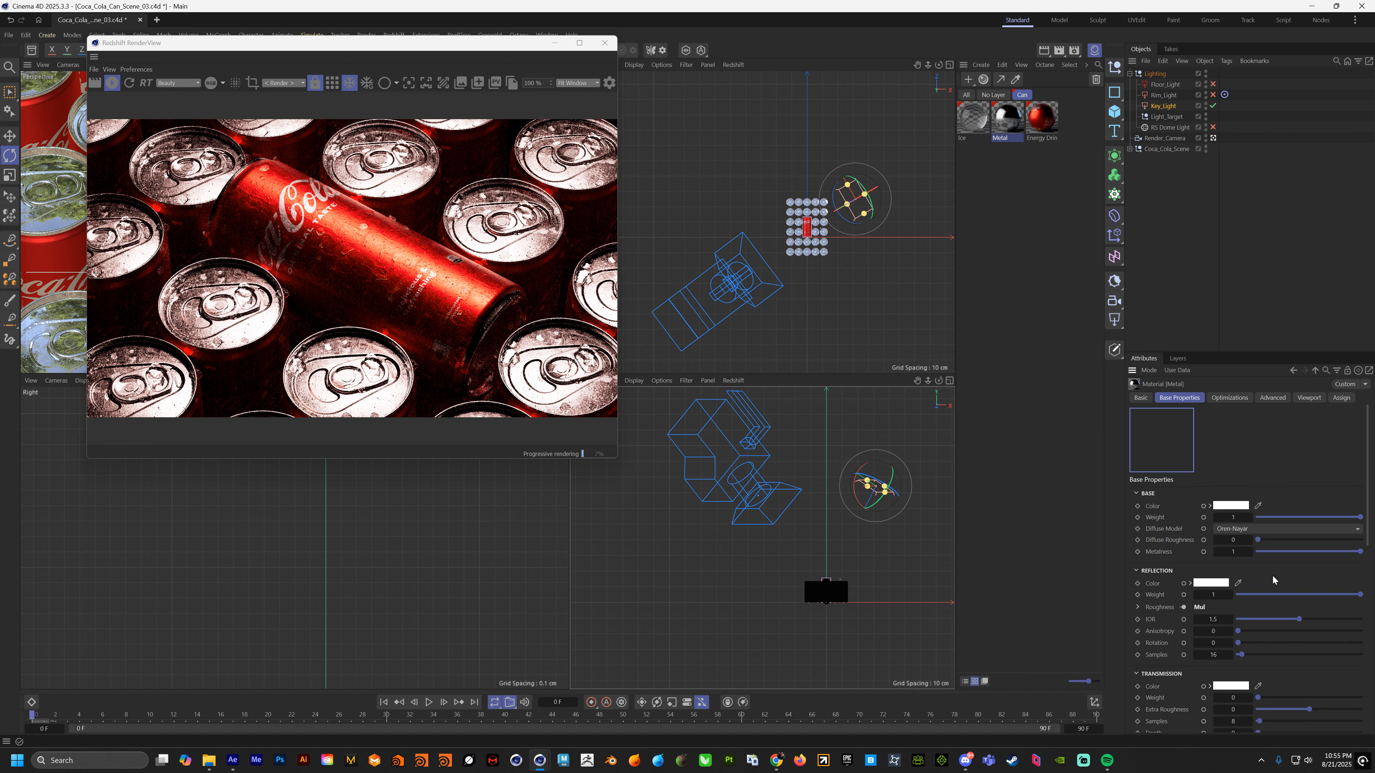
left_click_drag(1267, 596, 1249, 596)
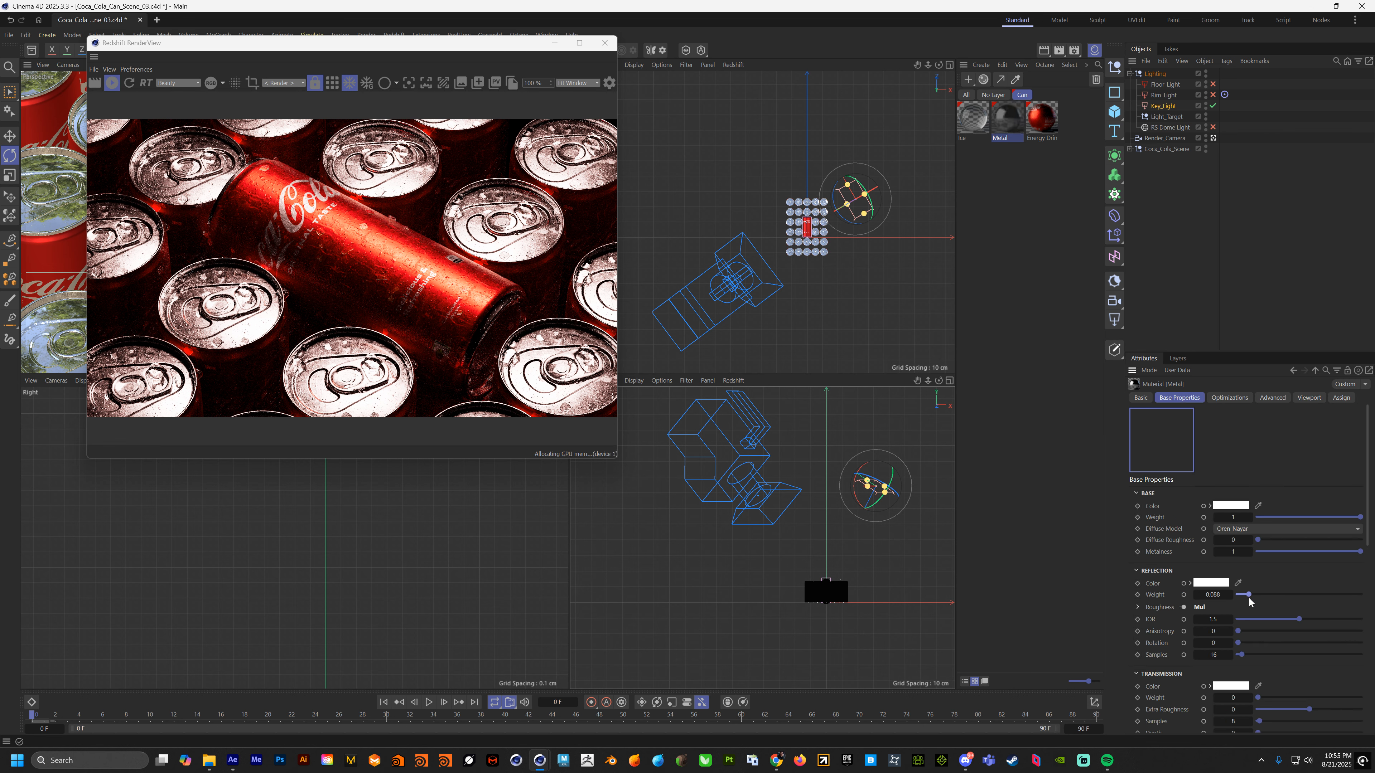
left_click_drag(1249, 596, 1238, 596)
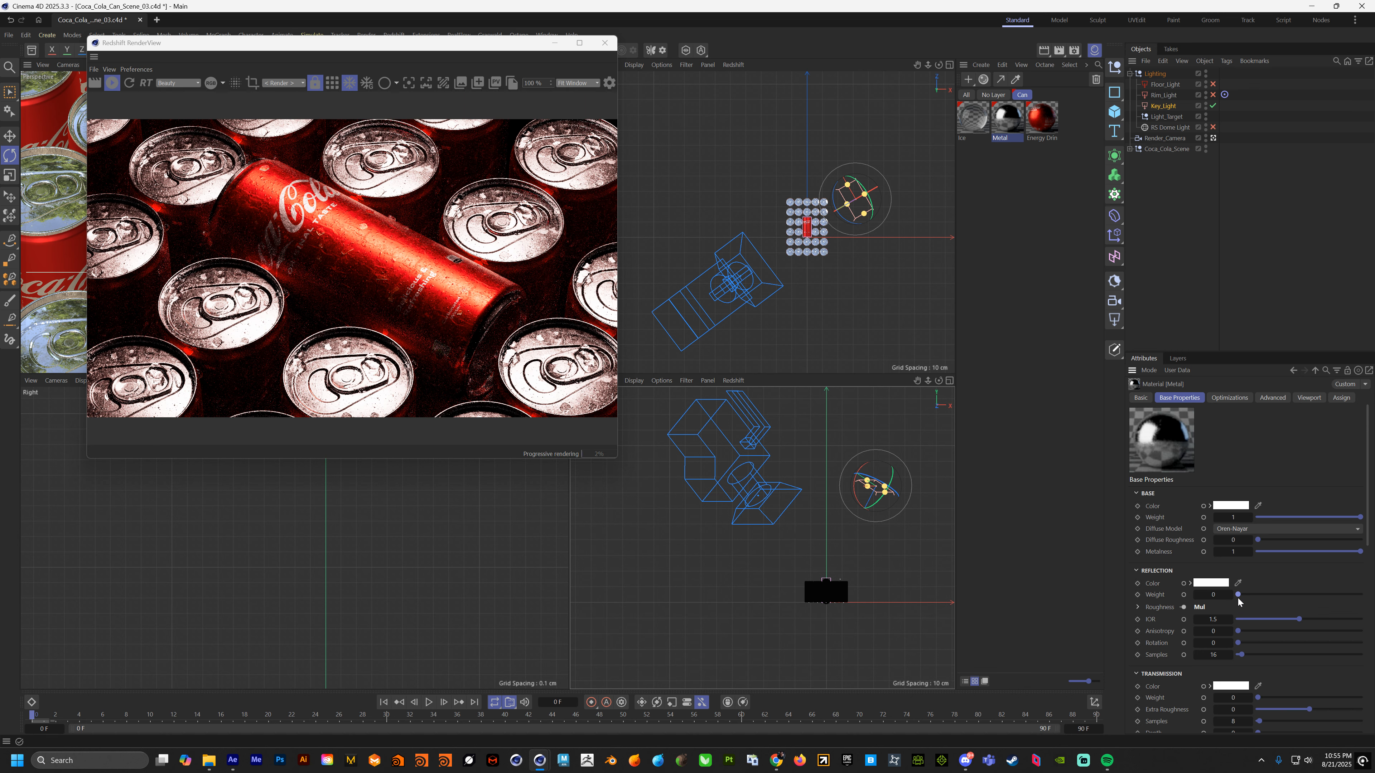
left_click_drag(1240, 598, 1244, 597)
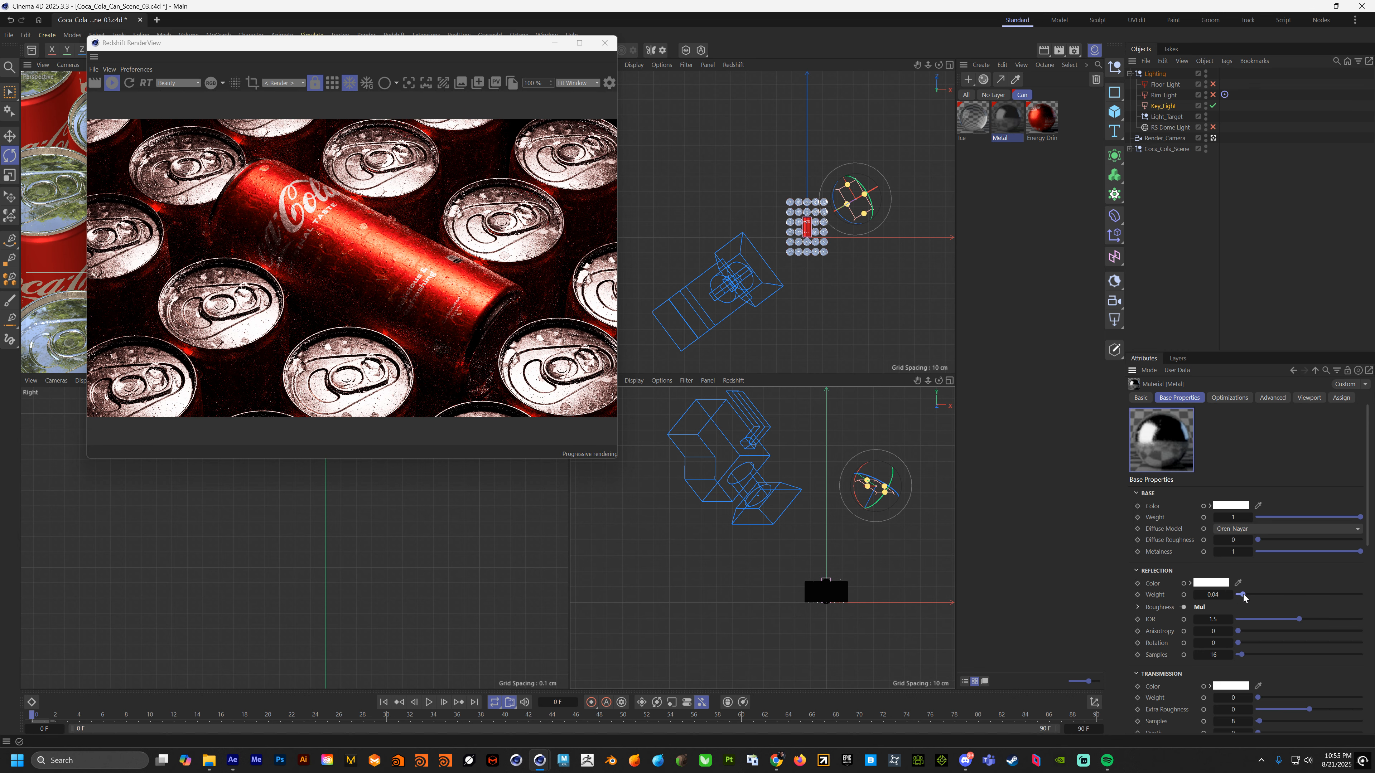
Step: Review the Metal material's remaining base properties, collapsing the Transmission, Subsurface and Coat groups
scroll(1167, 641, "down", 3)
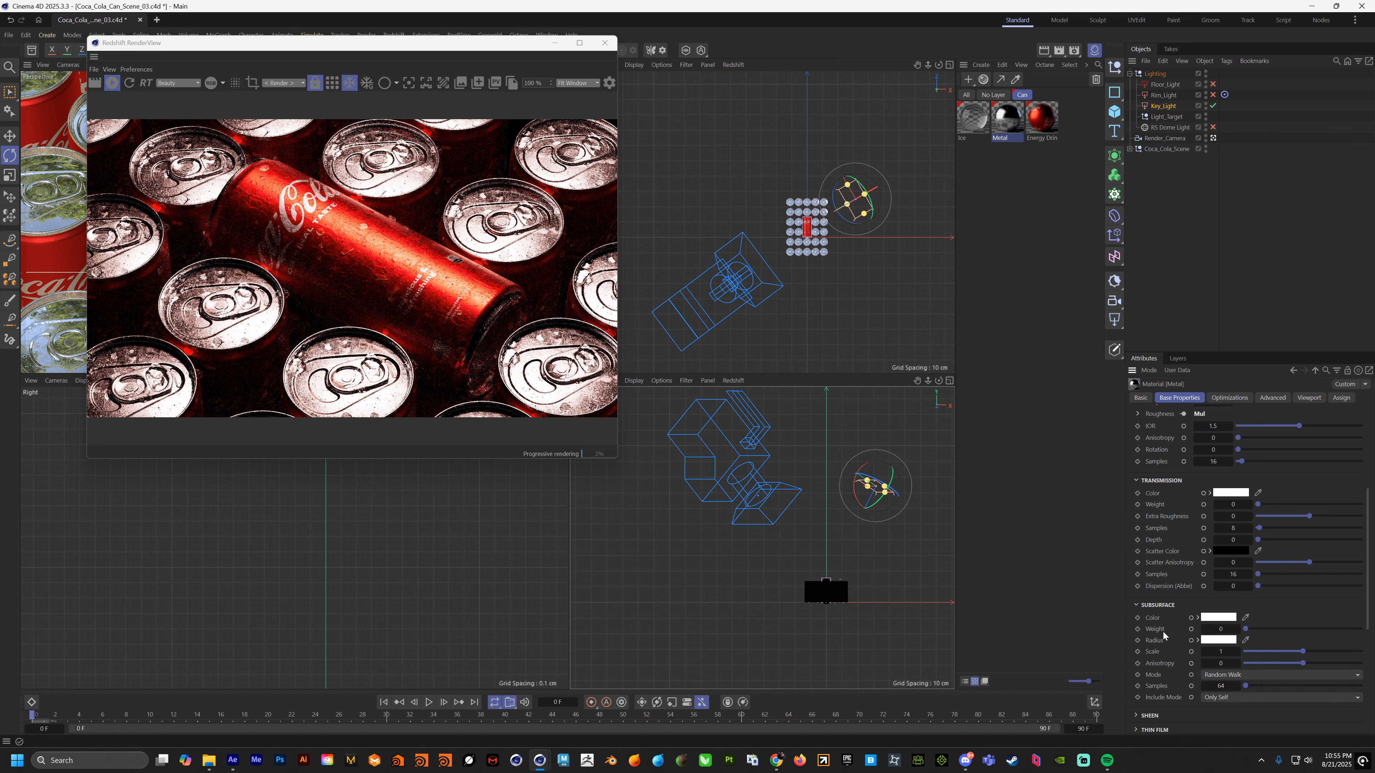
left_click(1136, 481)
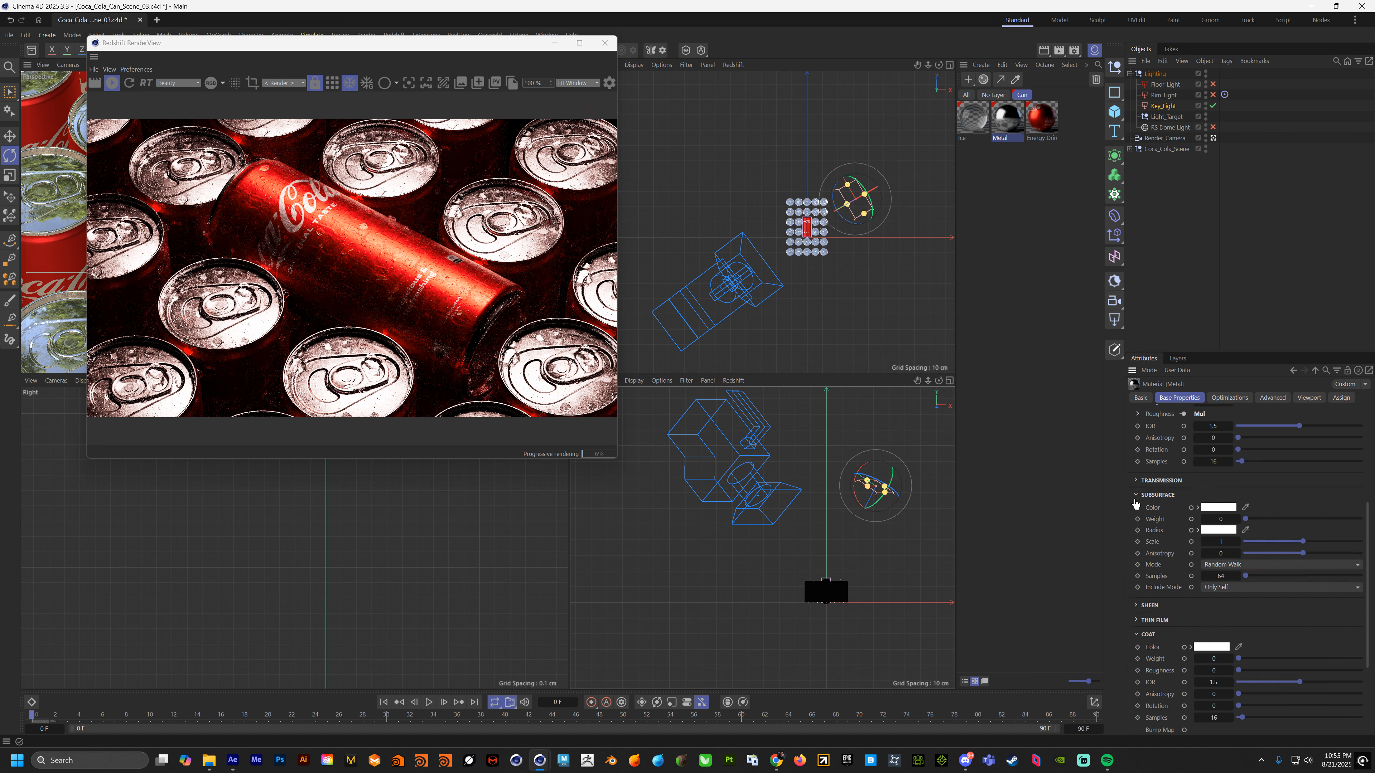
left_click(1136, 495)
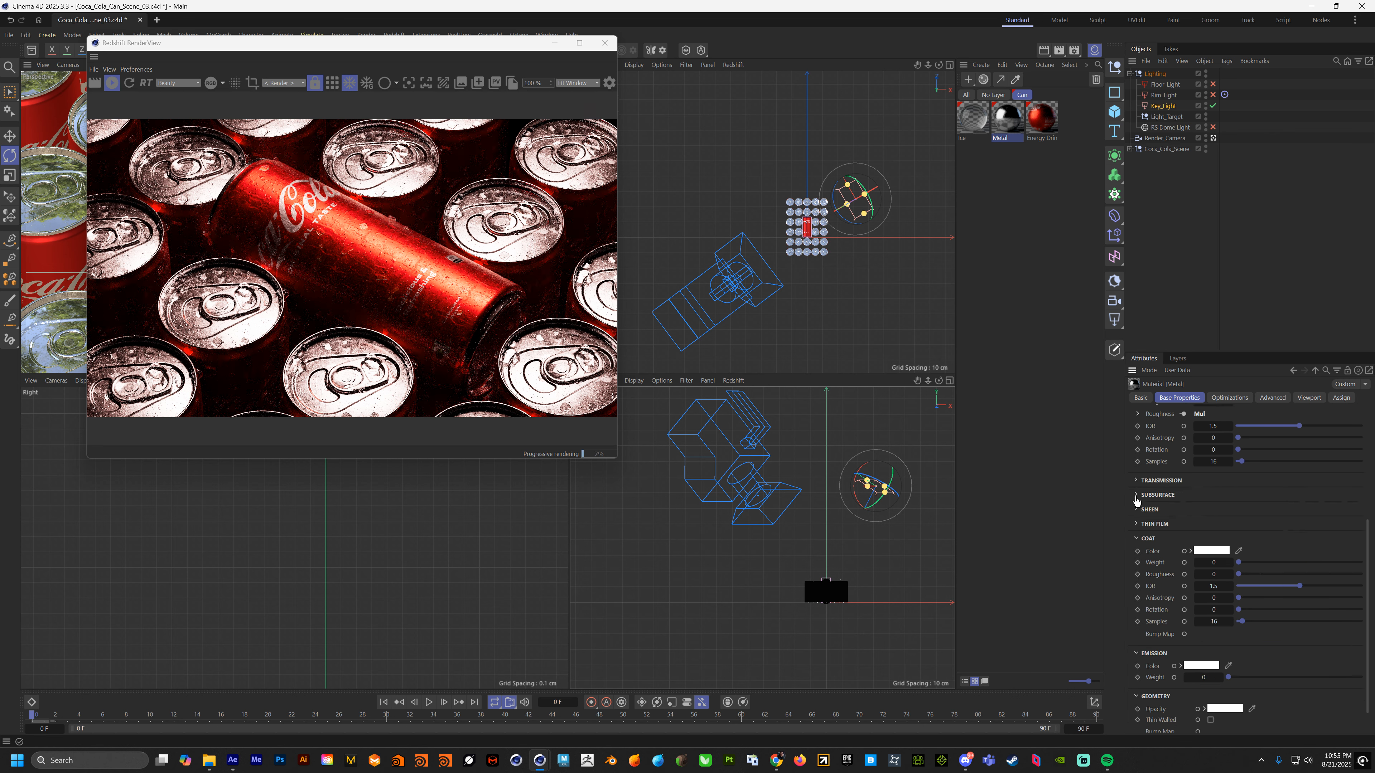
left_click(1136, 525)
left_click(1136, 525)
left_click(1136, 511)
left_click(1136, 512)
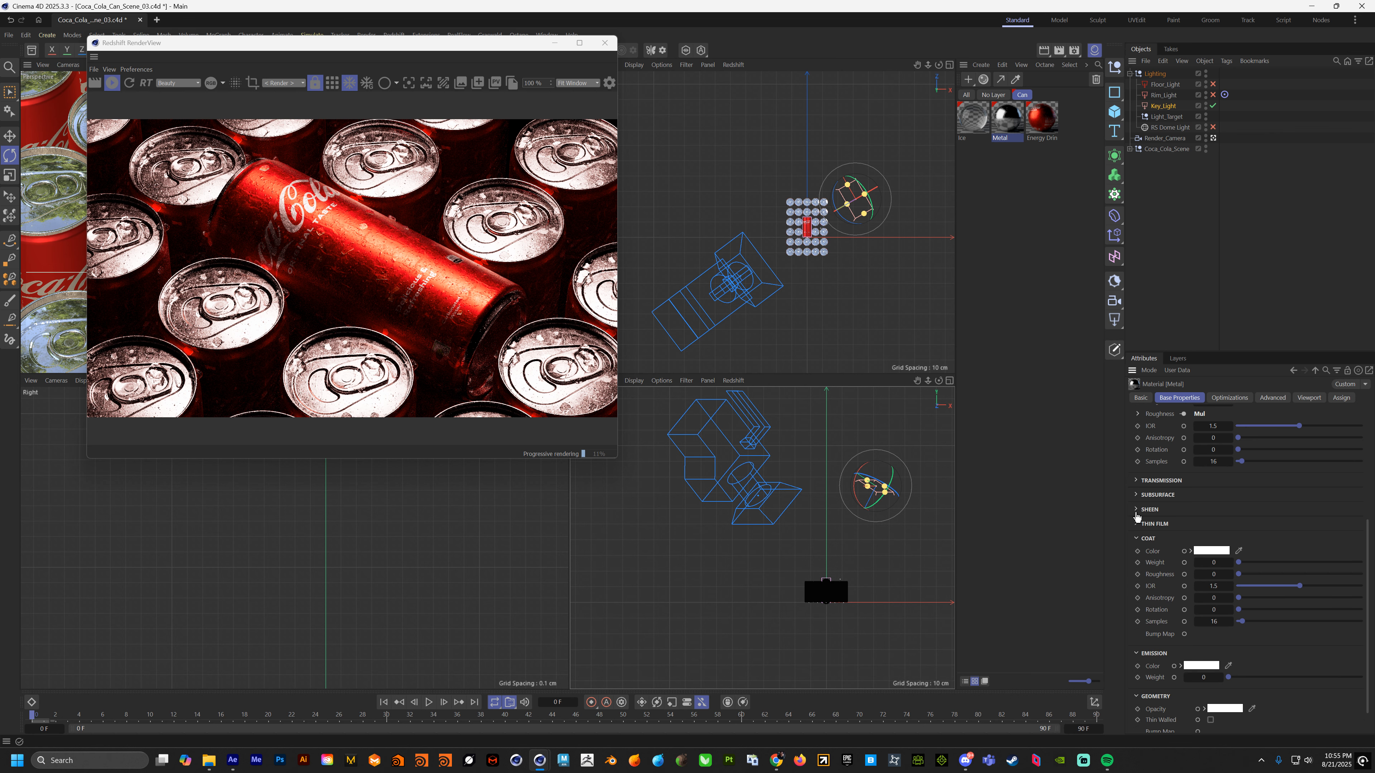
left_click(1137, 538)
scroll(1163, 559, "up", 4)
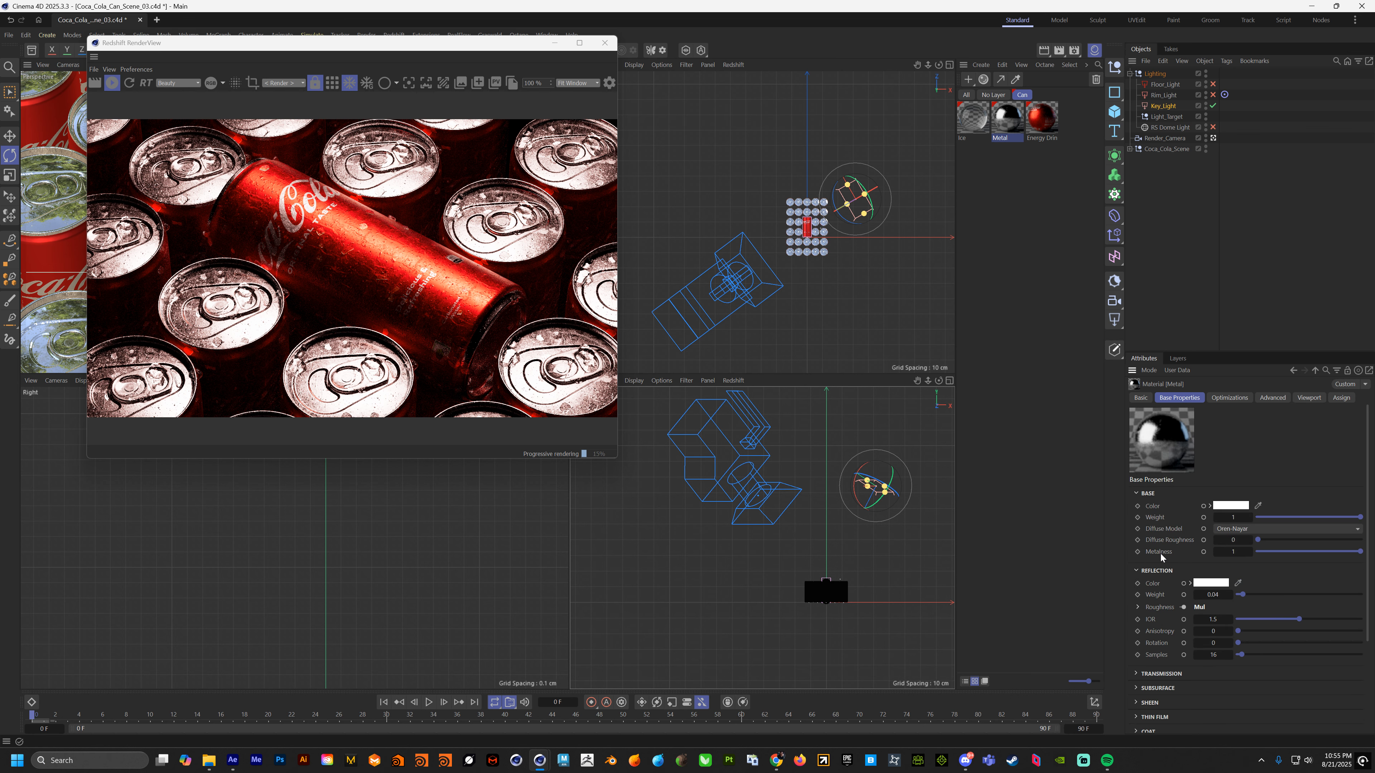
Step: Try Metalness values of 0.211 and 0.811 on the Metal material, and return its Metalness and reflection weight to 1
left_click(1303, 552)
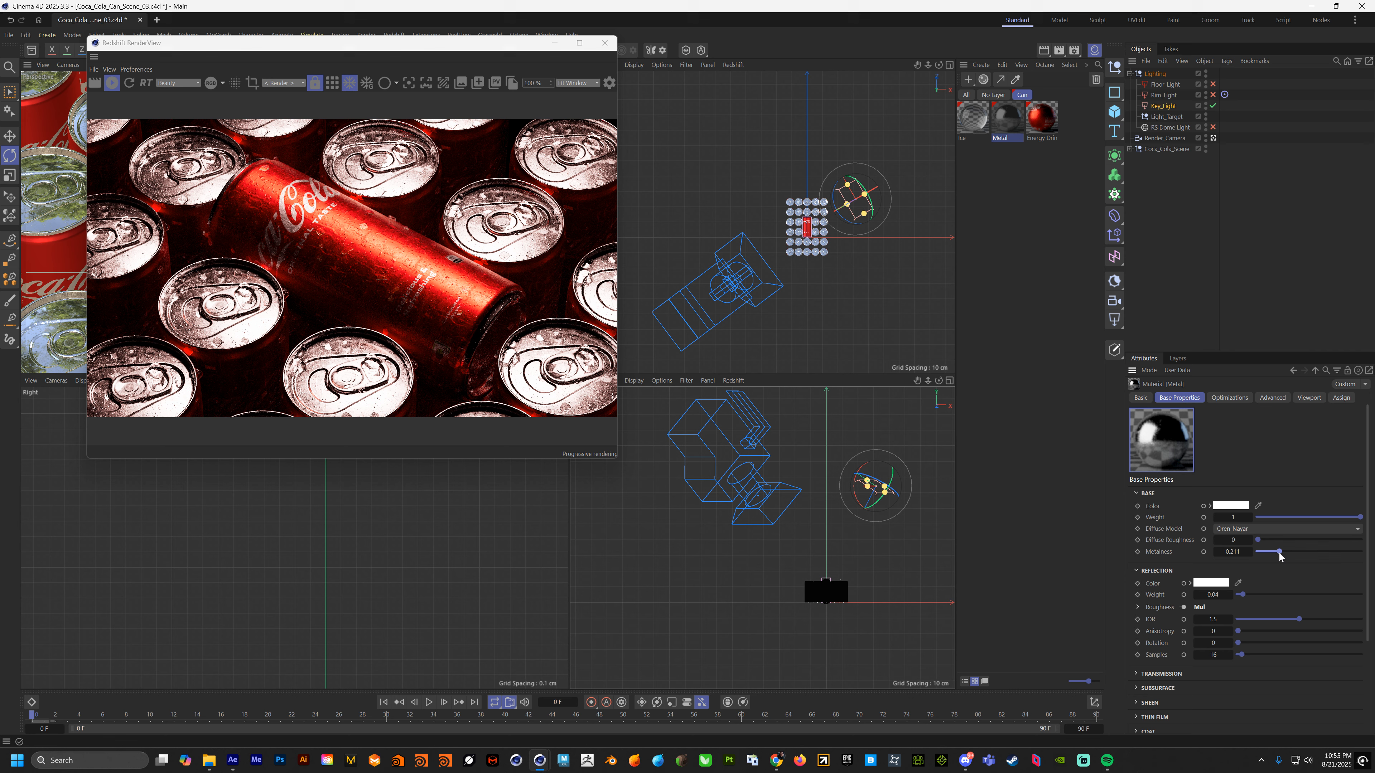
left_click(1340, 552)
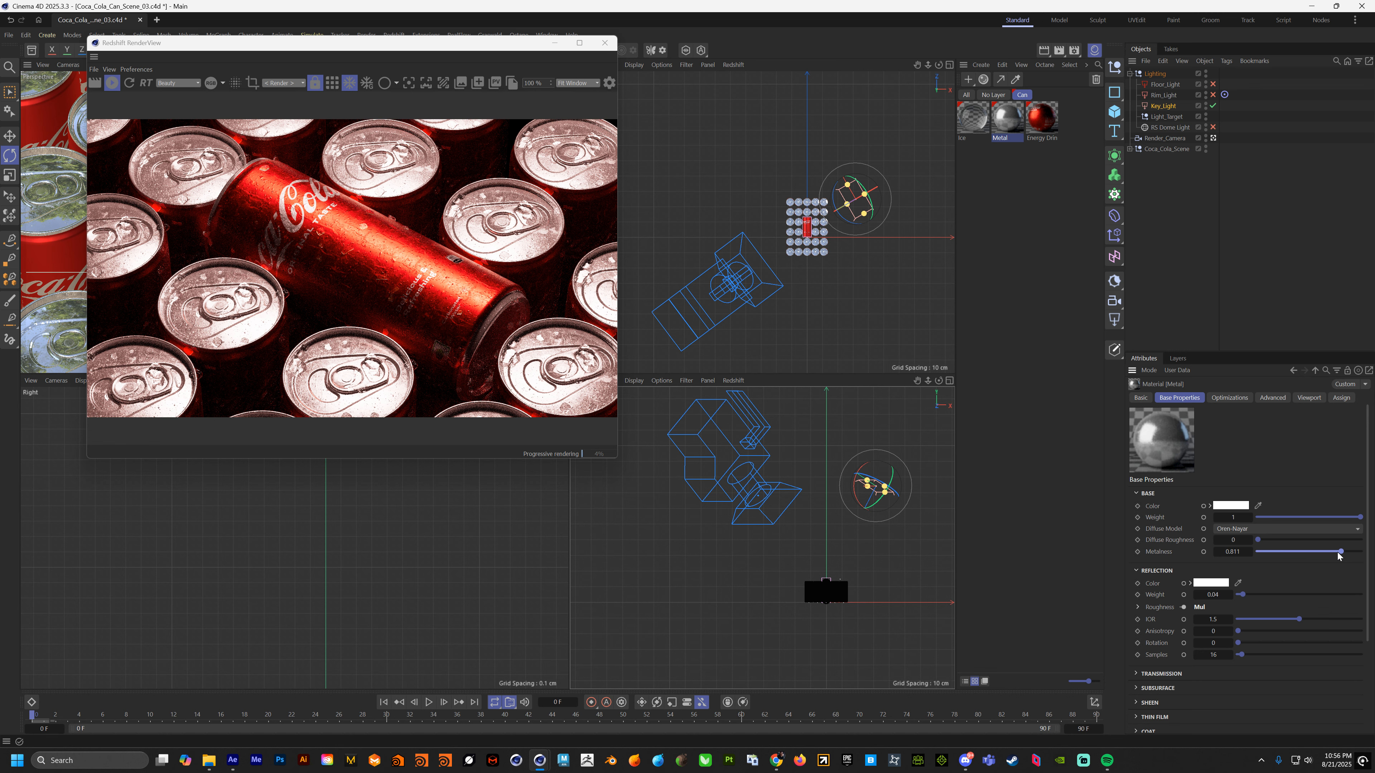
left_click_drag(1253, 595, 1363, 595)
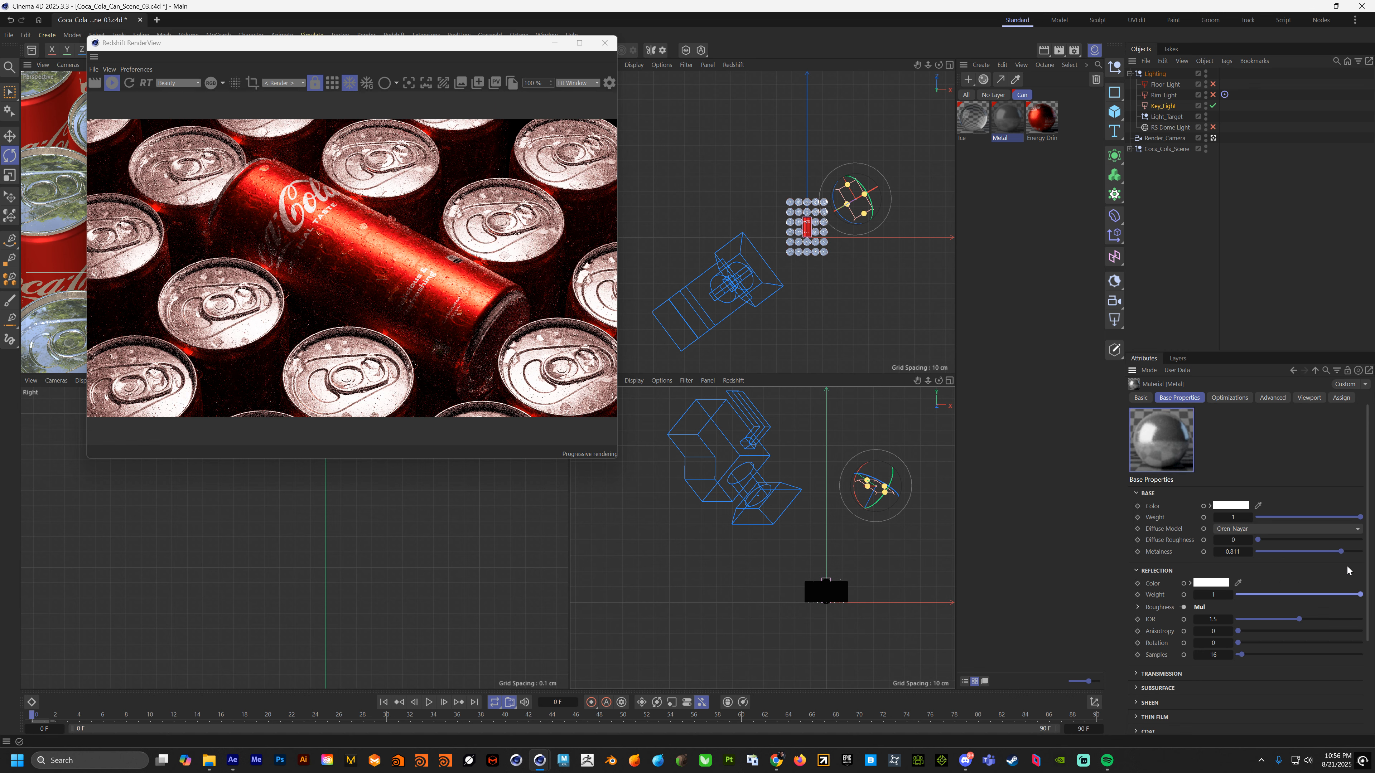
left_click(1352, 552)
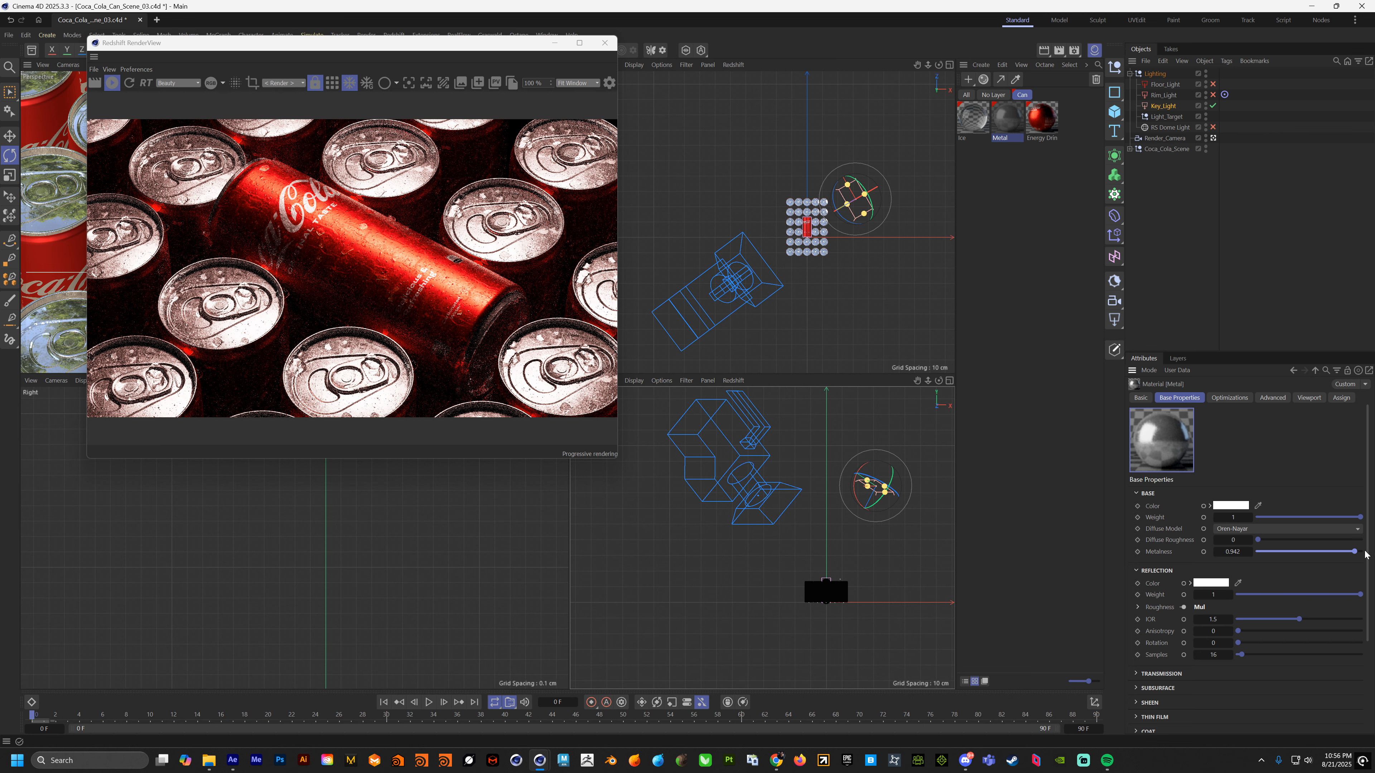
left_click_drag(1352, 552, 1362, 519)
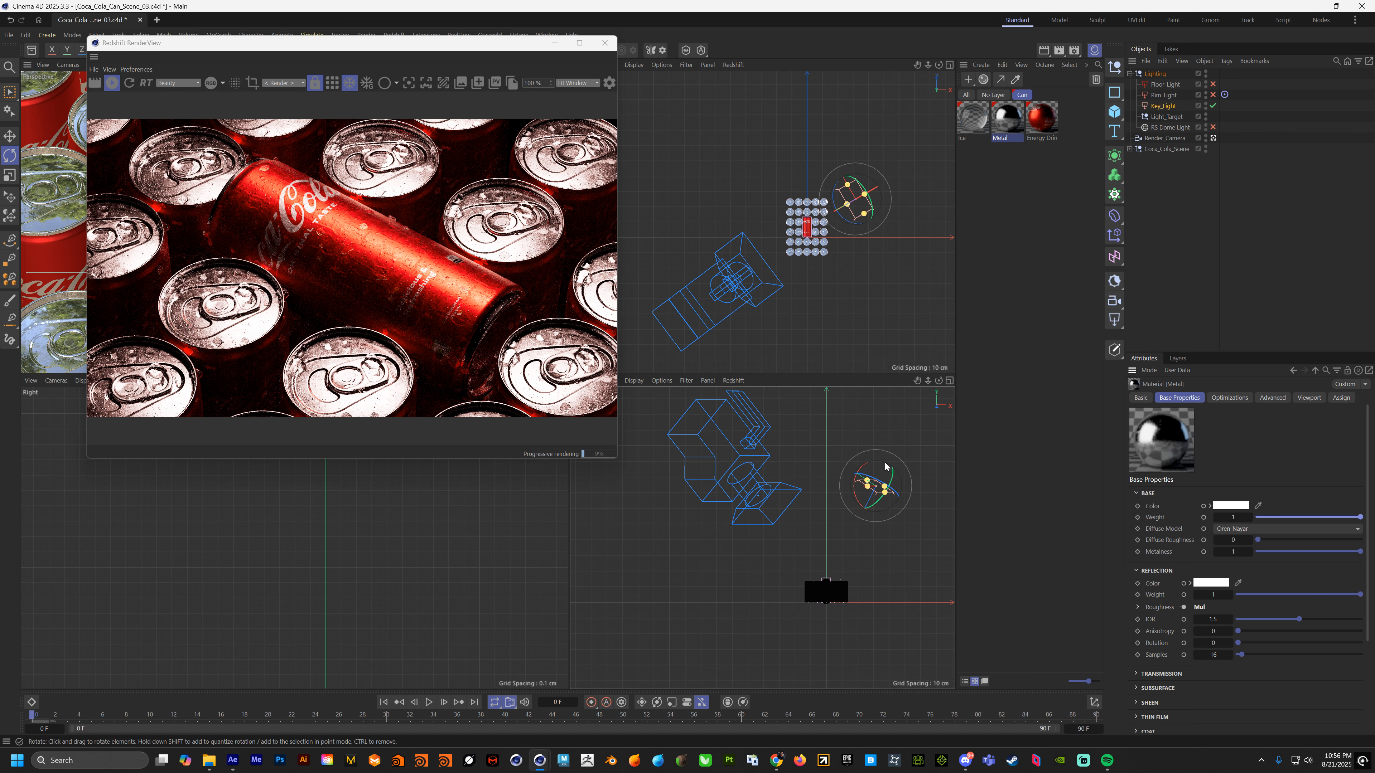
Step: Enable RS Dome Light, Floor_Light and Rim_Light so they light the cans together with Key_Light
left_click(1213, 127)
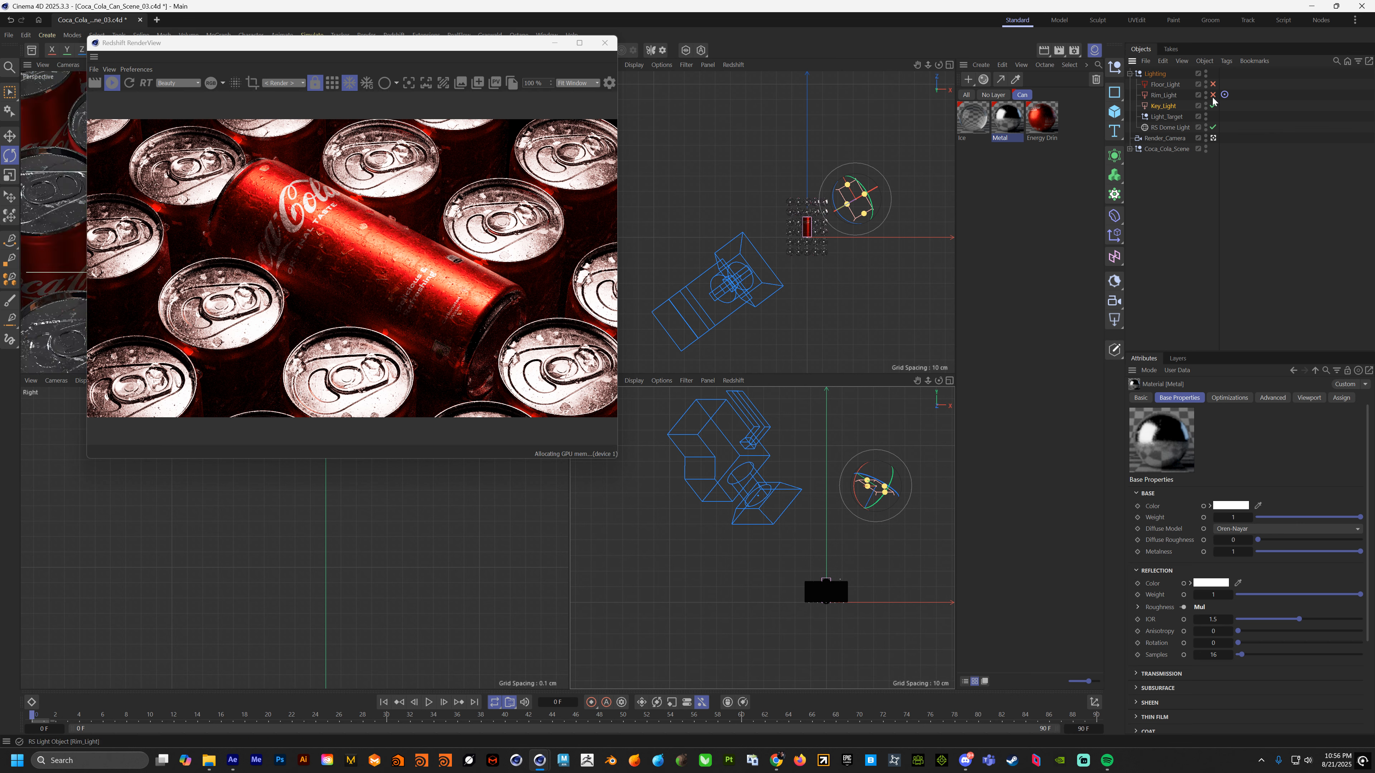
left_click(1213, 84)
left_click(1214, 95)
Step: Lower Key_Light's intensity to 25, and further to 15
left_click(1170, 107)
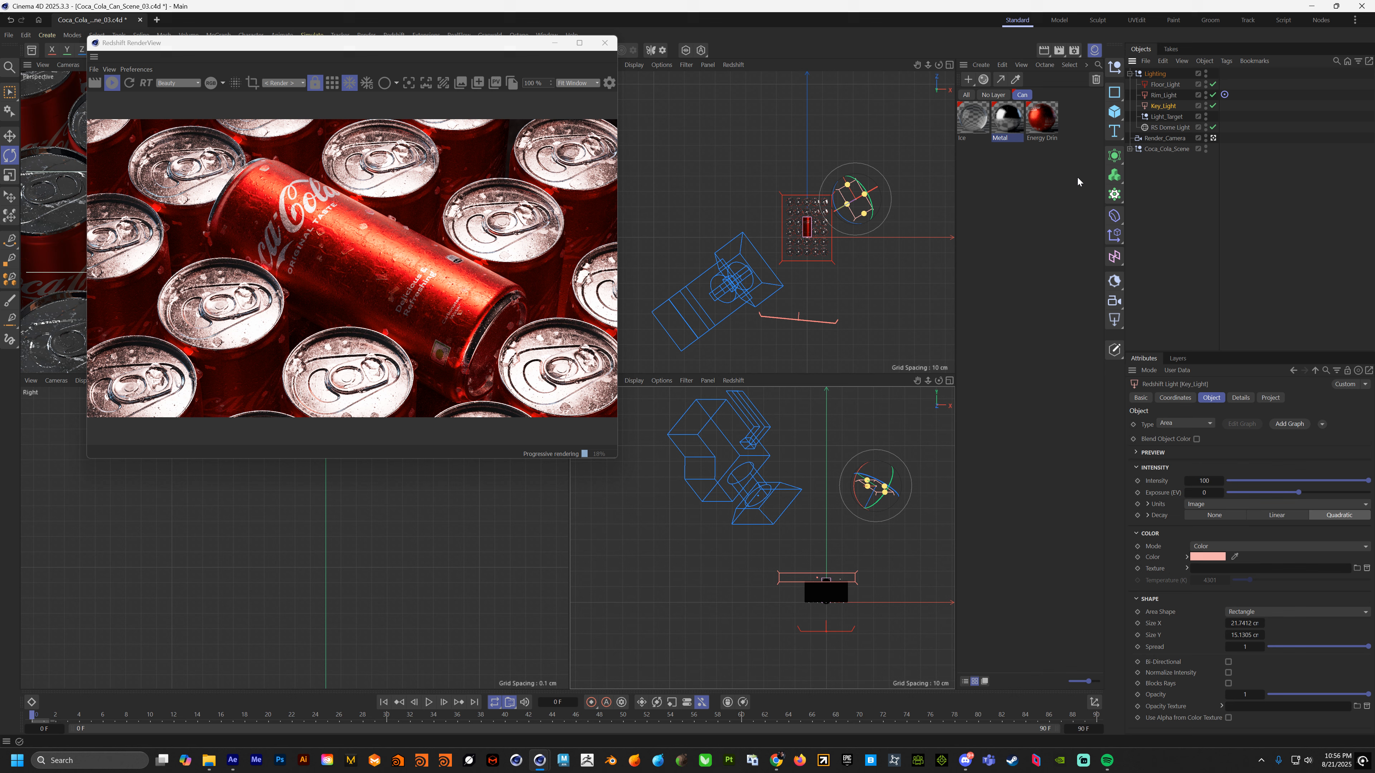
left_click(1205, 481)
type("25")
key("Return")
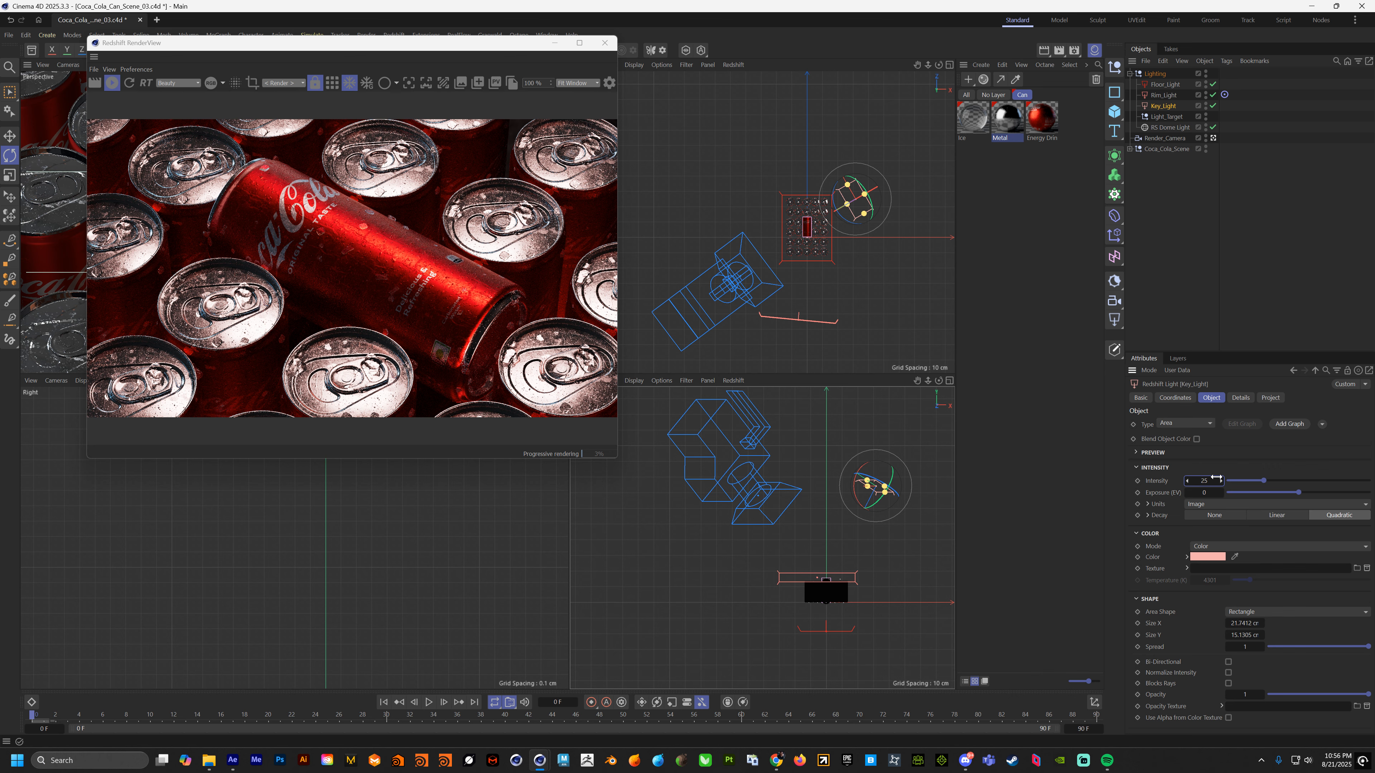
left_click(1217, 480)
type("15")
key("Return")
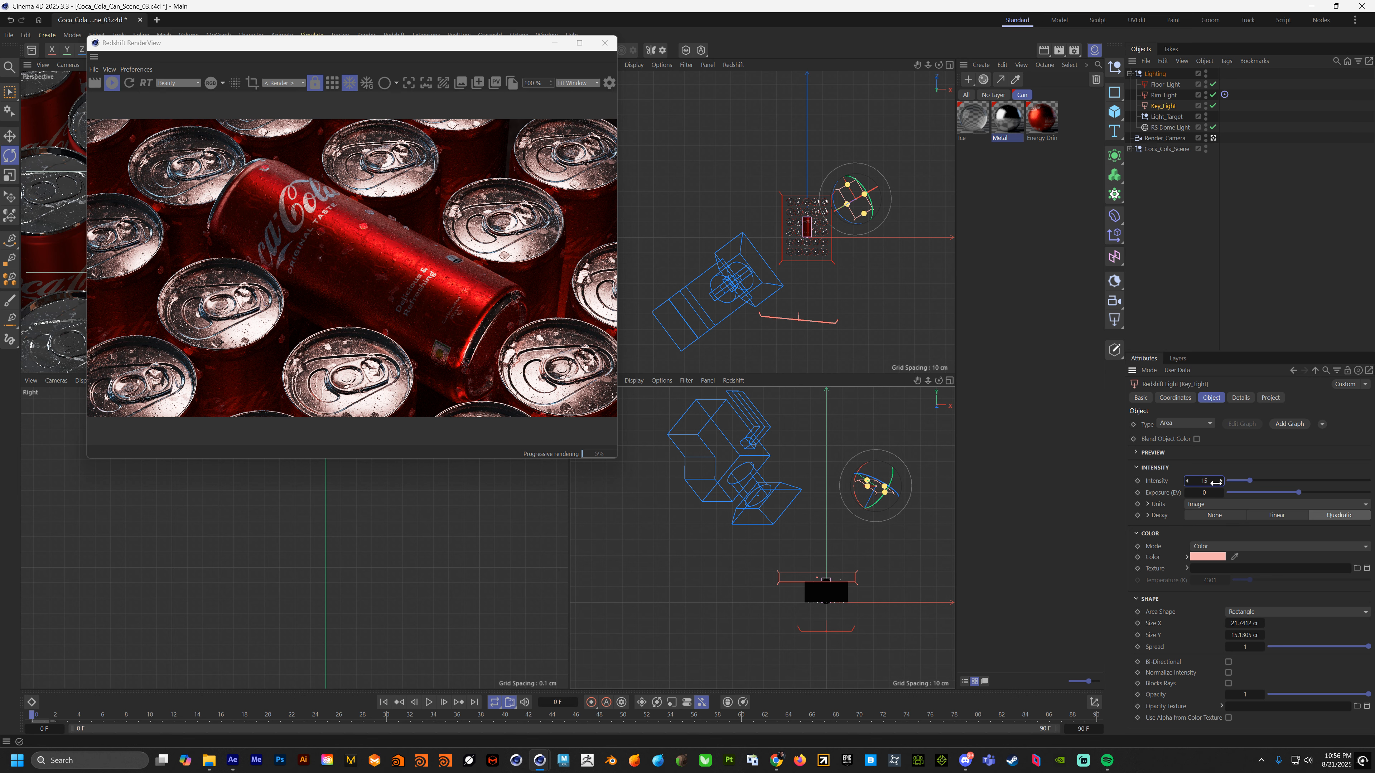
Step: Test Rim_Light's intensity at 10 and 100, and set it to 200
left_click(1164, 95)
left_click(1212, 481)
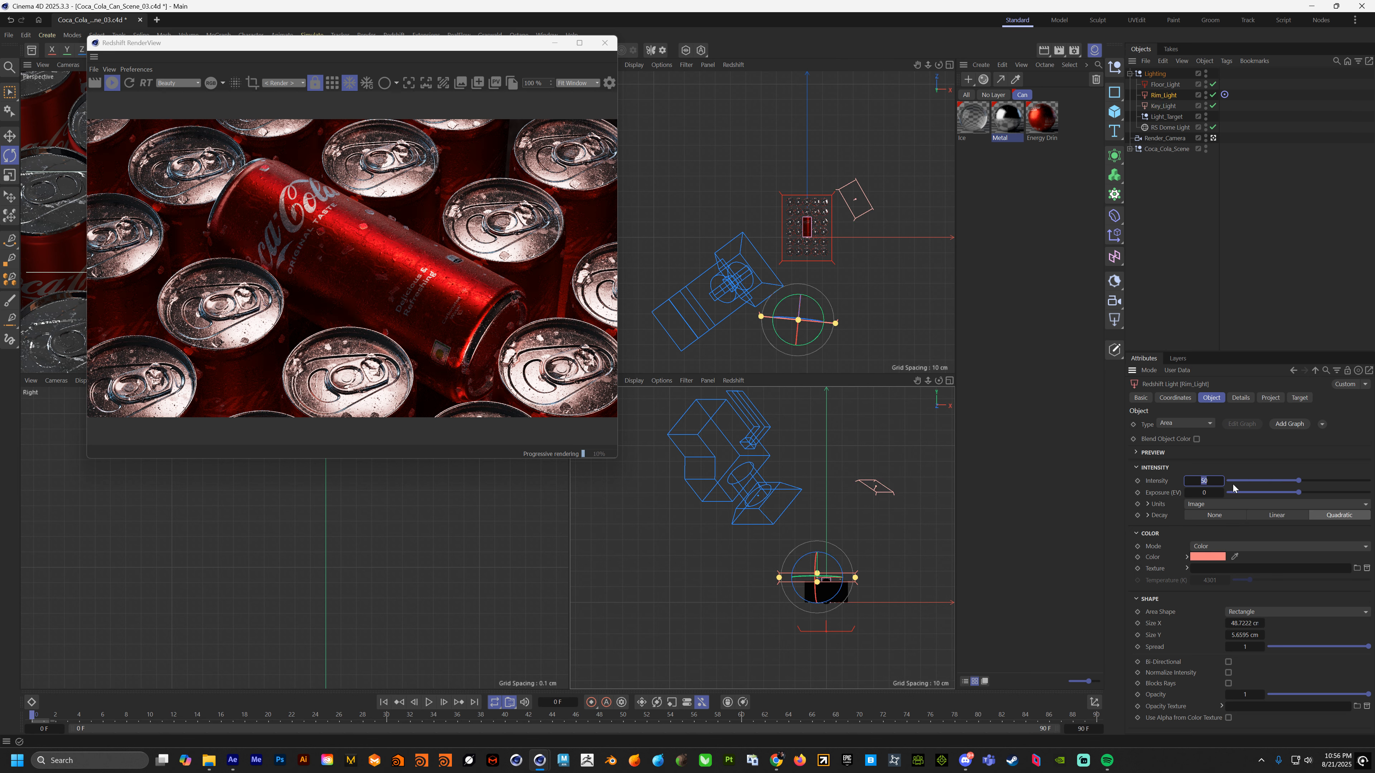
type("10")
key("Return")
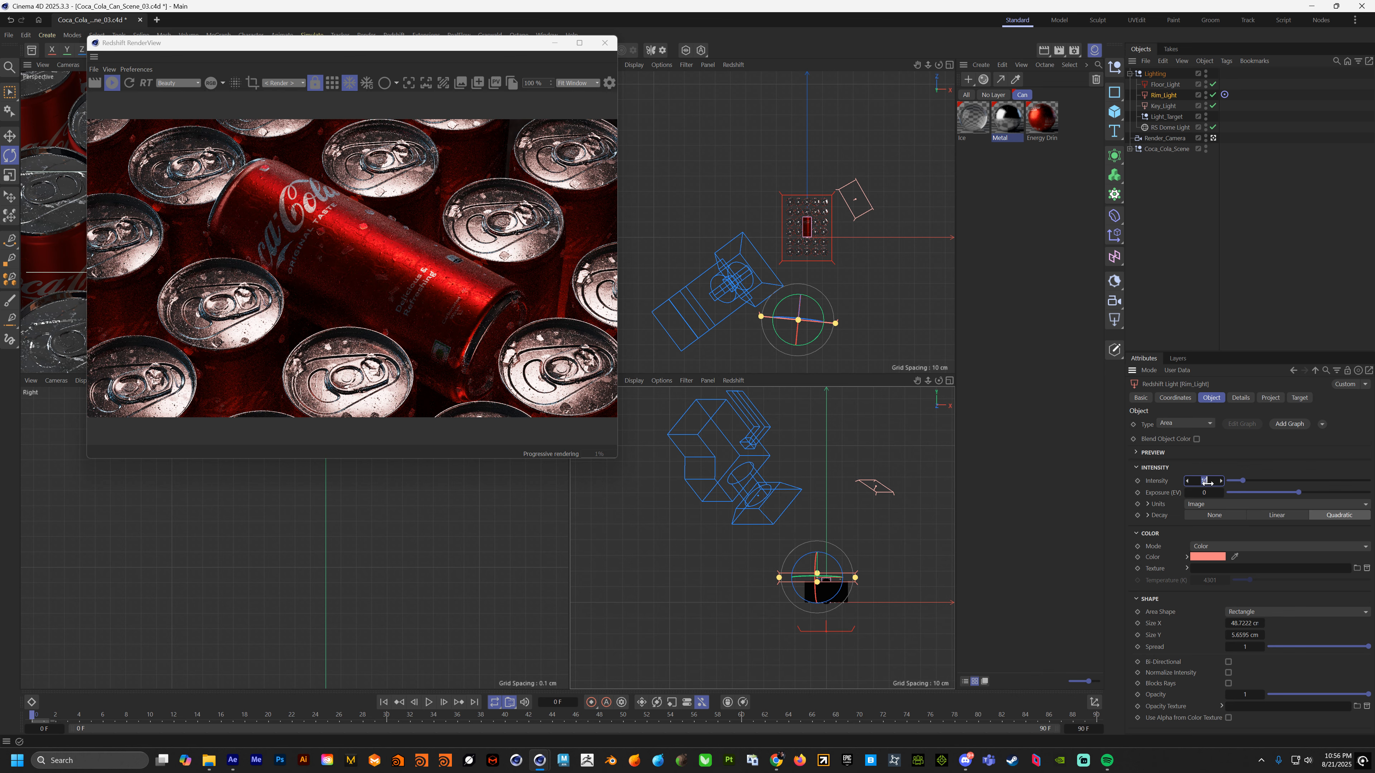
key("Return")
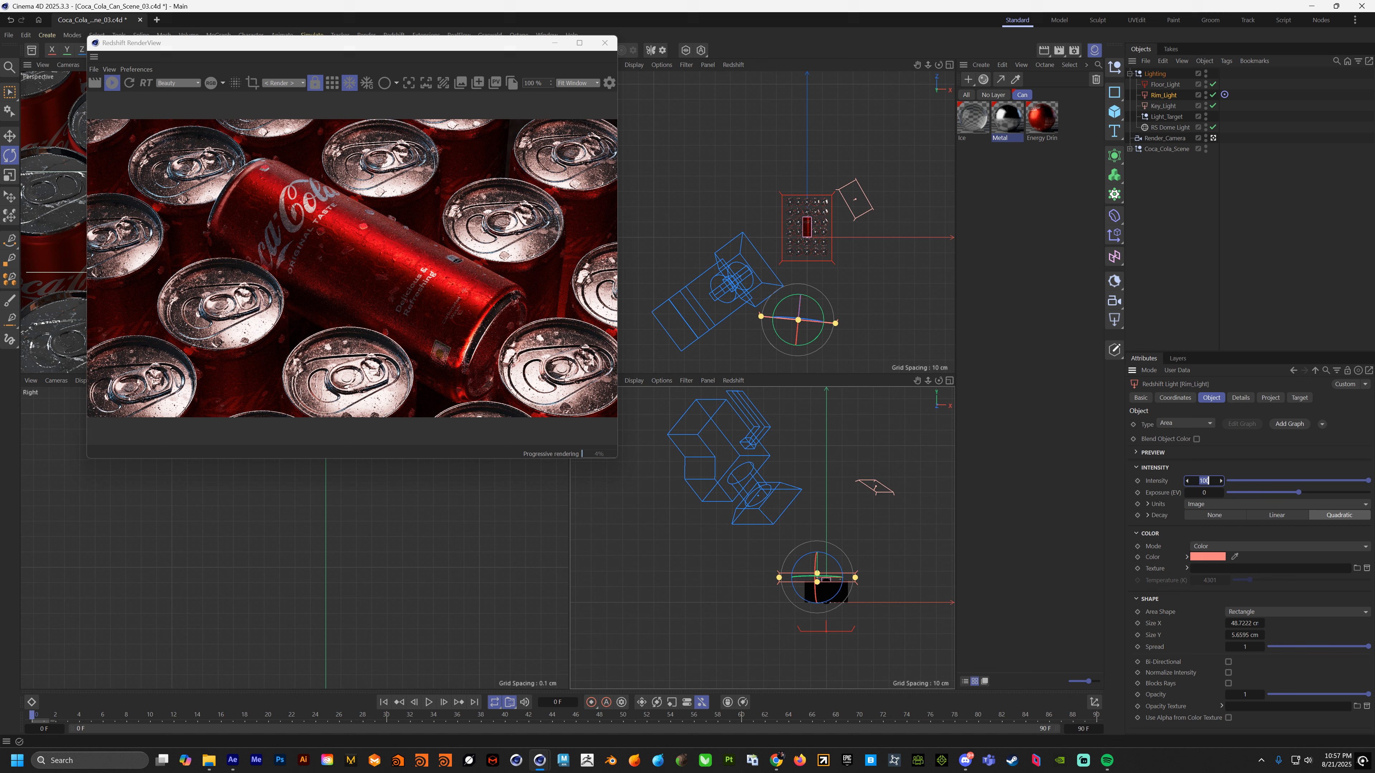
key("Return")
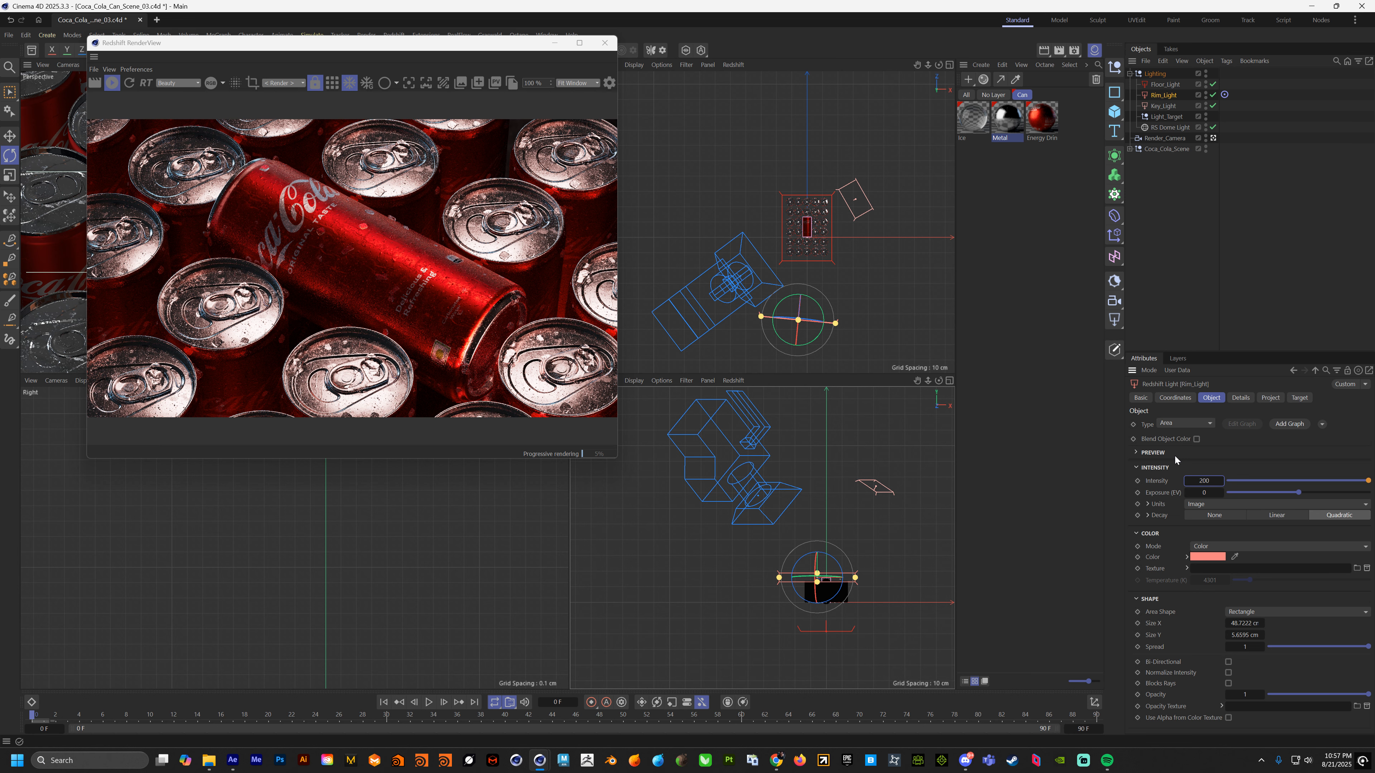
Step: Raise Key_Light's intensity to 30, and further to 50
left_click(1168, 107)
left_click_drag(1196, 480, 1224, 478)
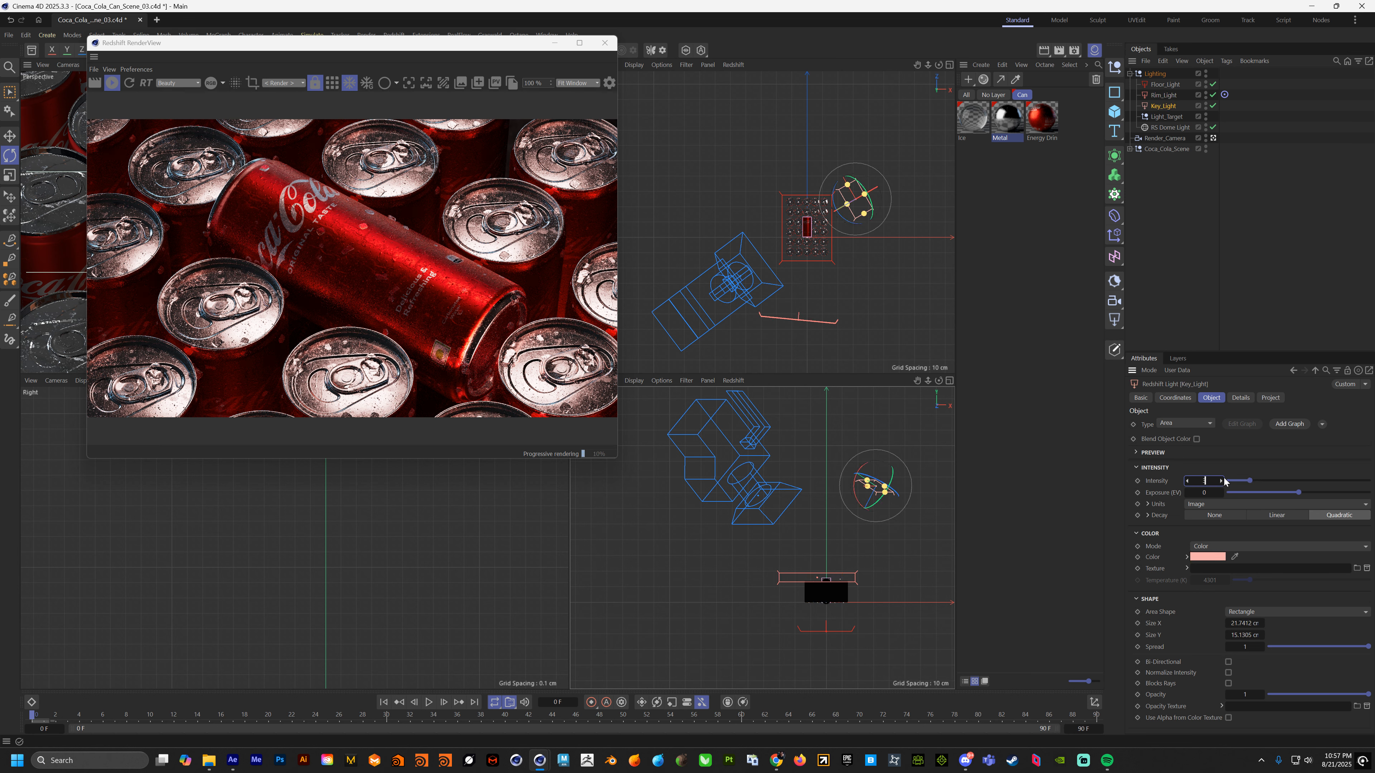
type("30")
key("Return")
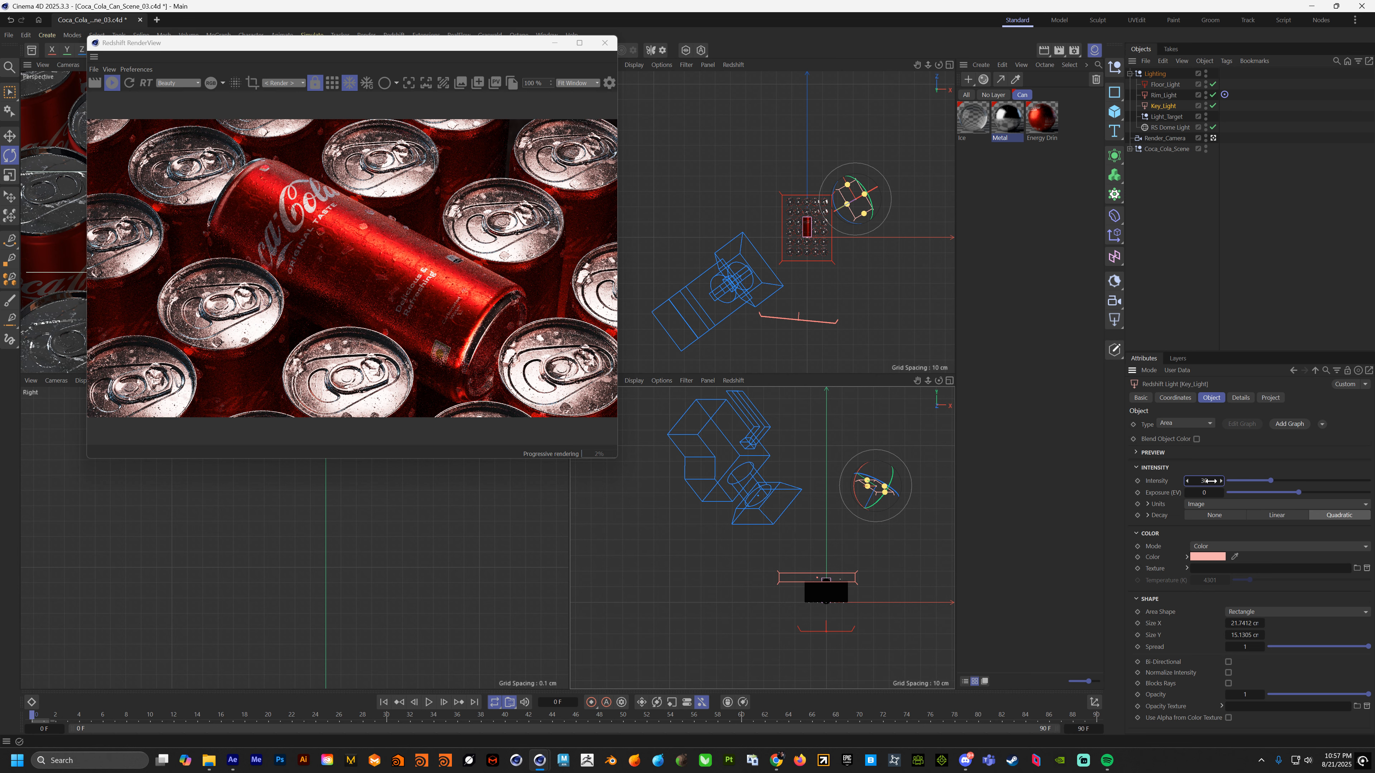
type("50")
key("Return")
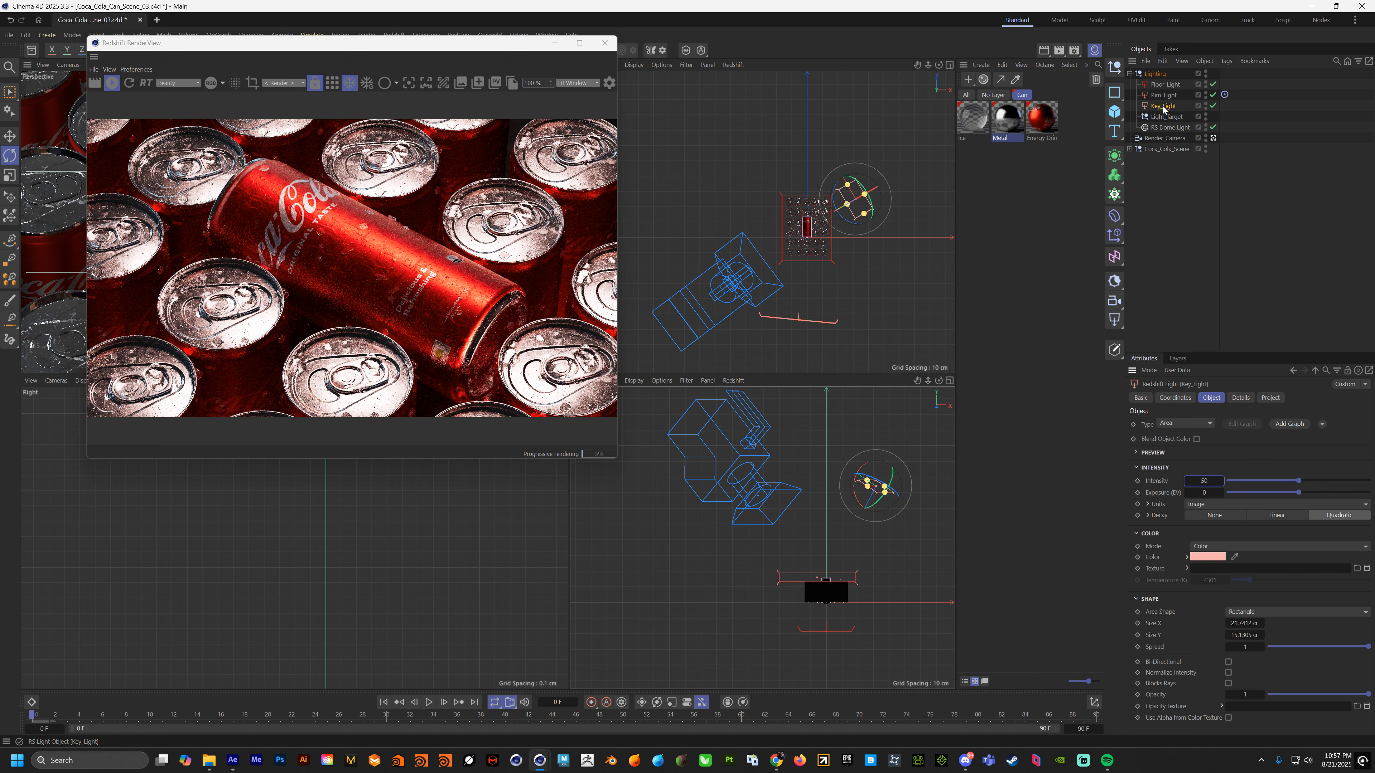
Step: Test Key_Light's intensity at 25, 15 and 5, and set it to 10
left_click(1216, 485)
type("25")
key("Return")
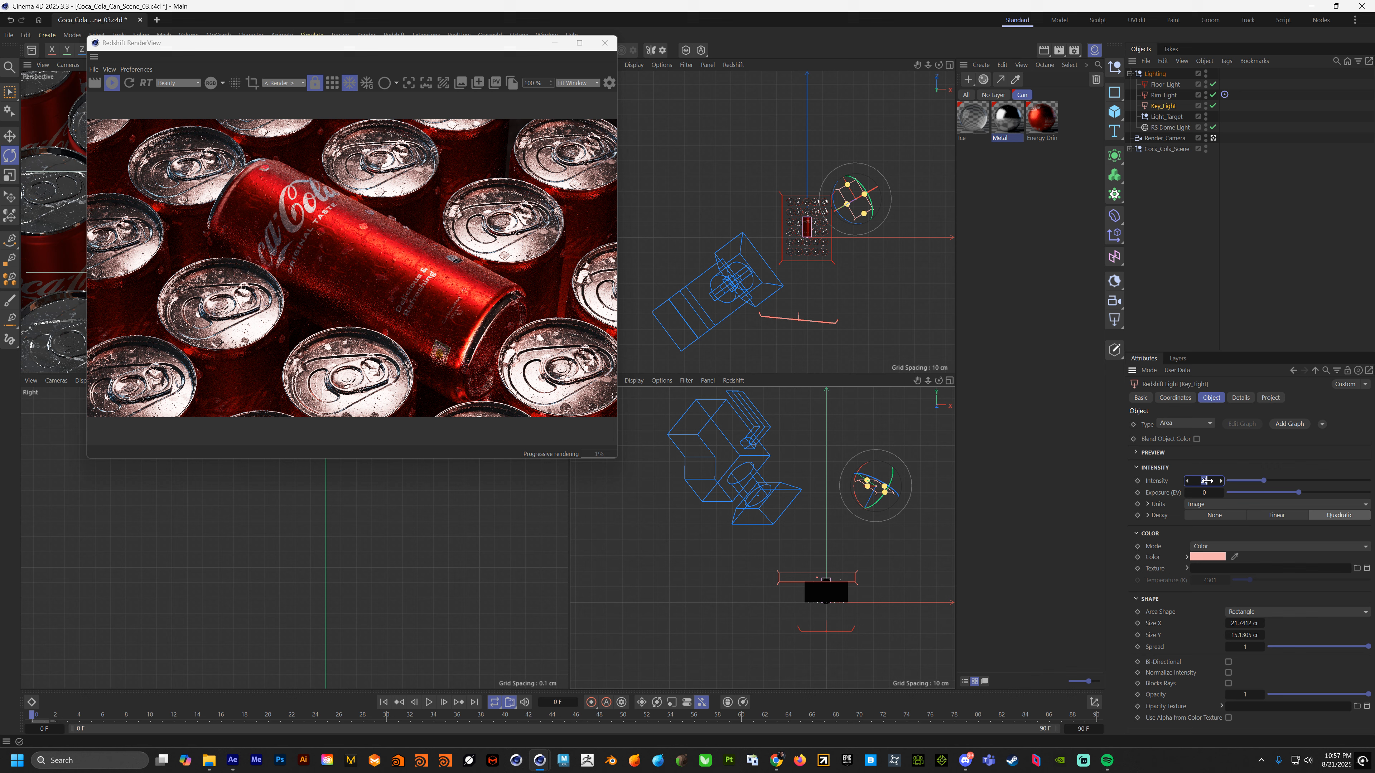
type("15")
key("Return")
type("5")
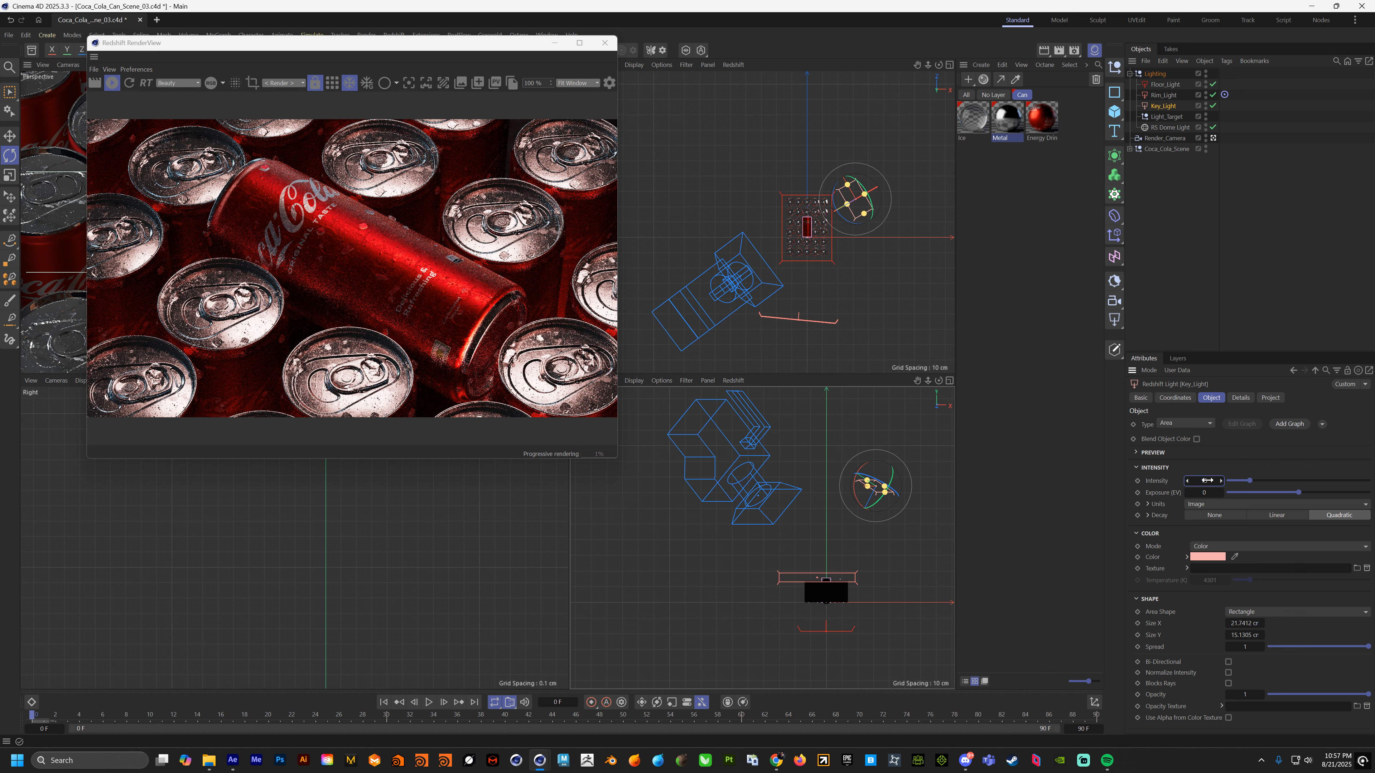
key("Return")
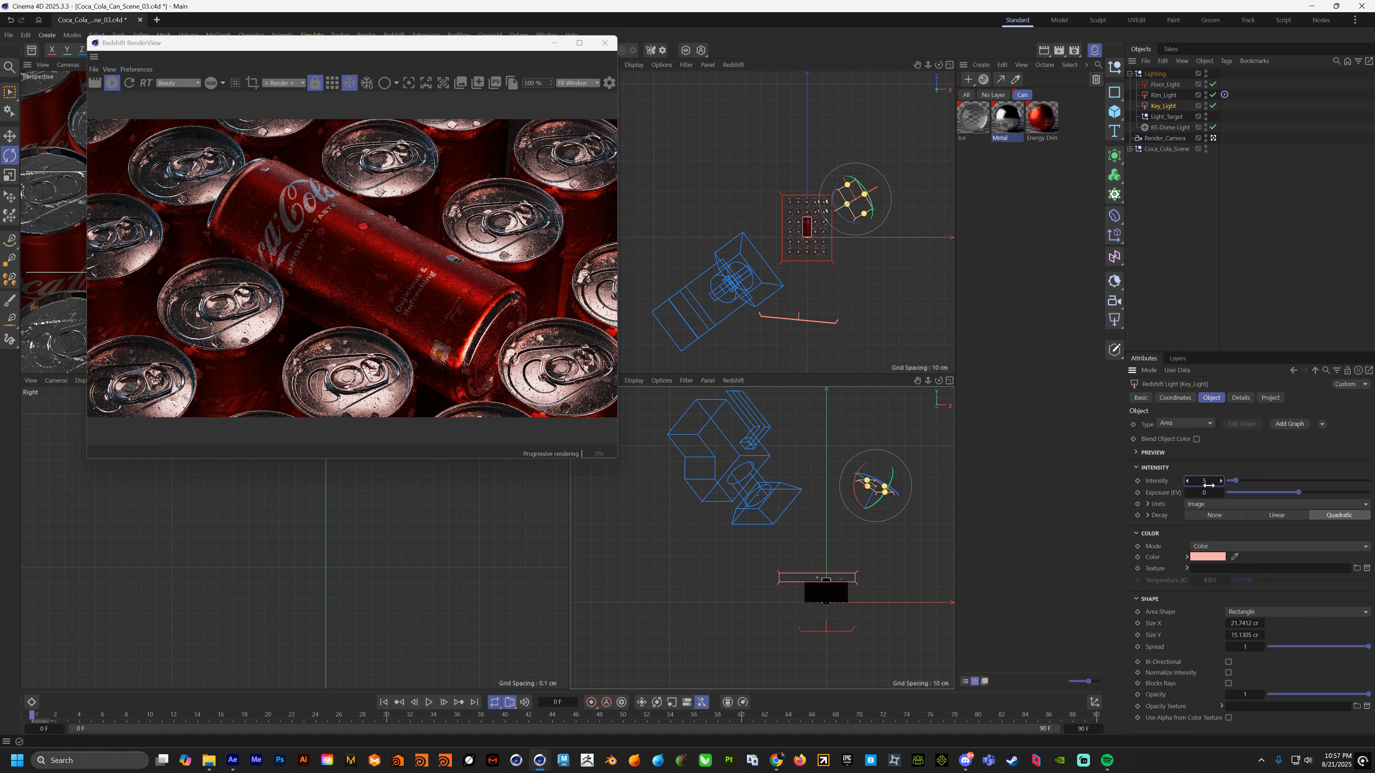
key("Return")
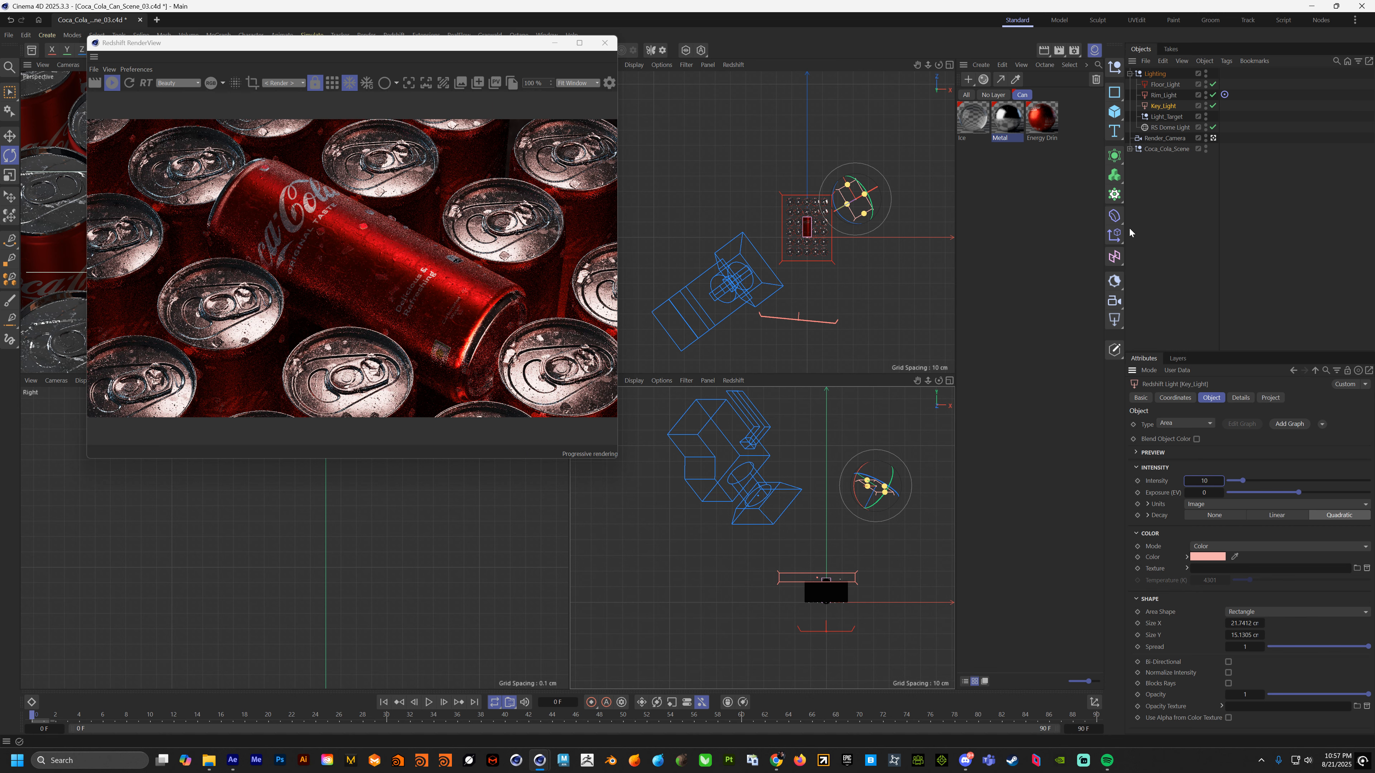
Step: Widen Key_Light's rectangular area to about 64.6 cm in the top view and set its intensity to 5
left_click_drag(848, 188, 826, 163)
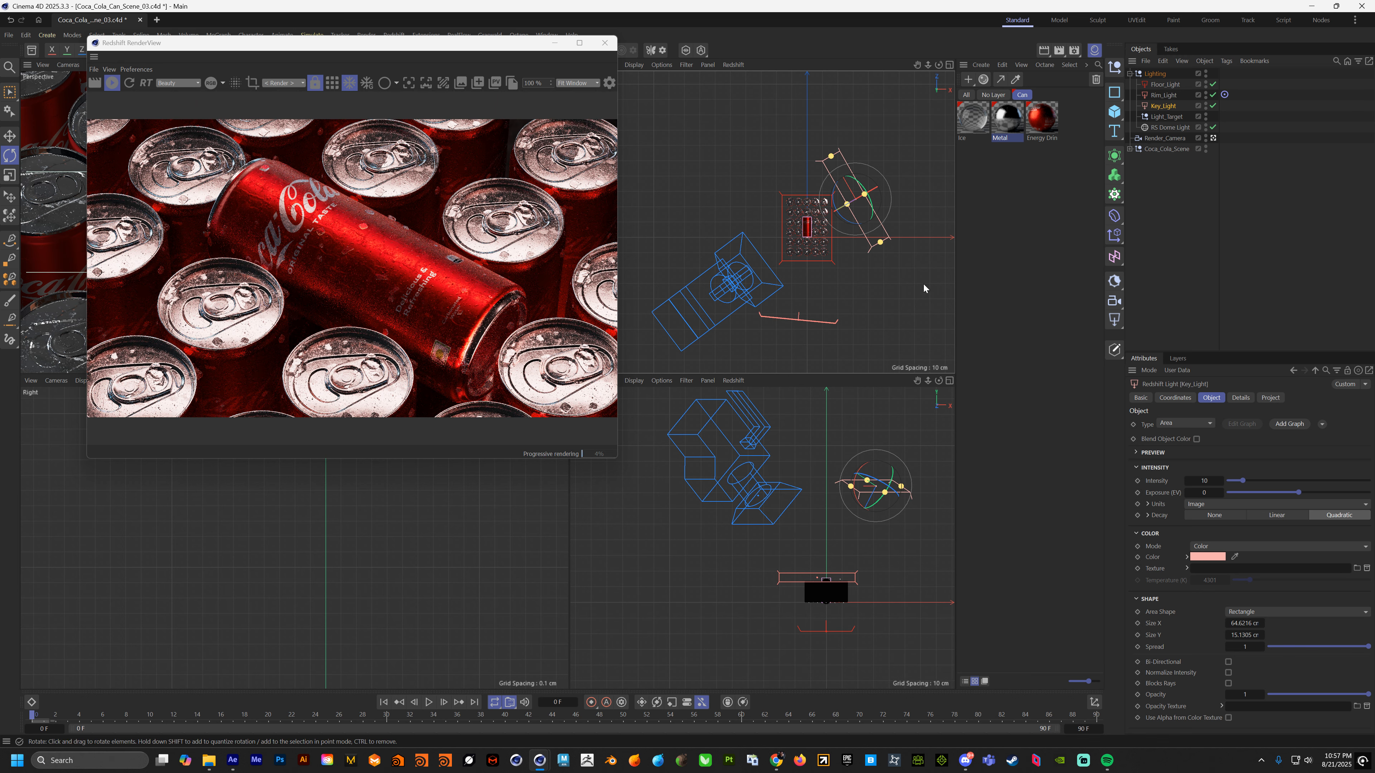
type("5")
key("Return")
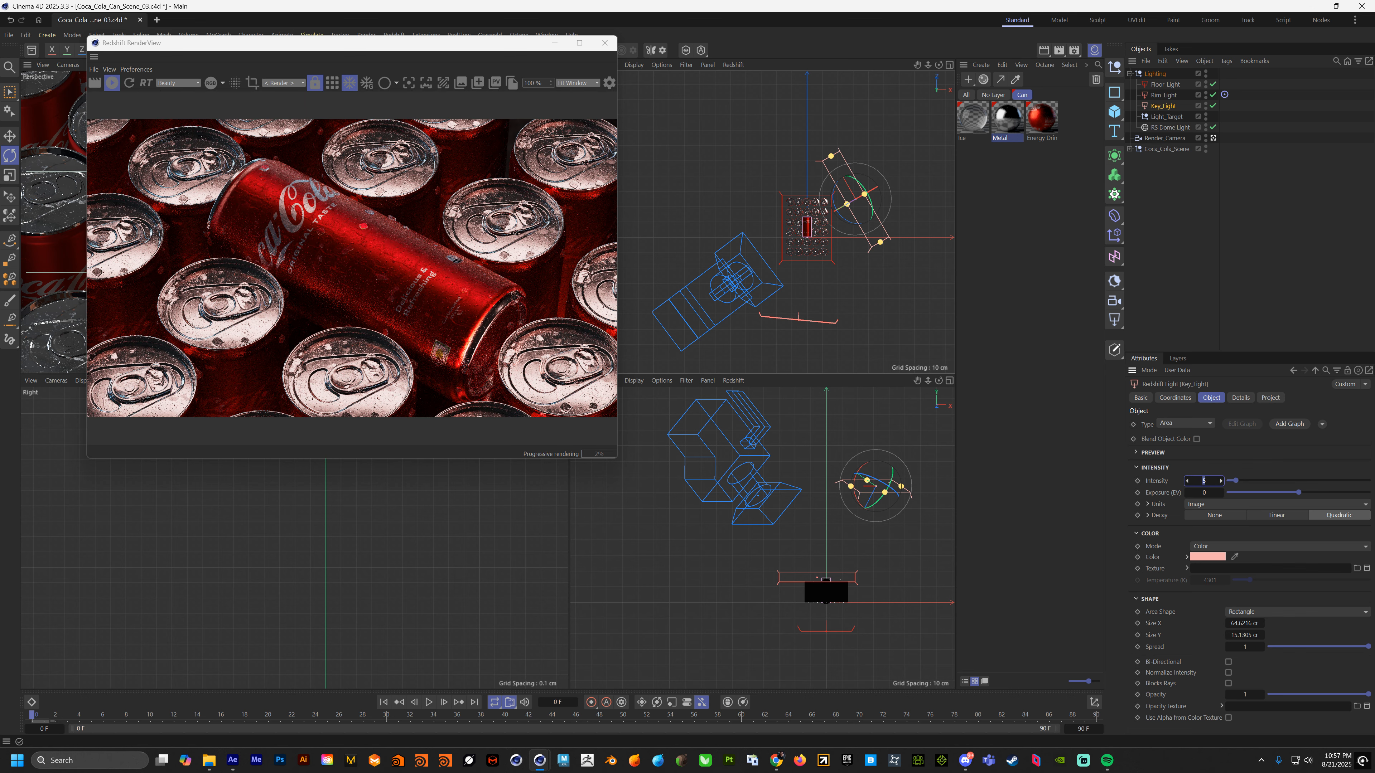
Step: Set Key_Light's intensity to 2.5 and test Rim_Light's intensity at 2000
type("2.5")
key("Return")
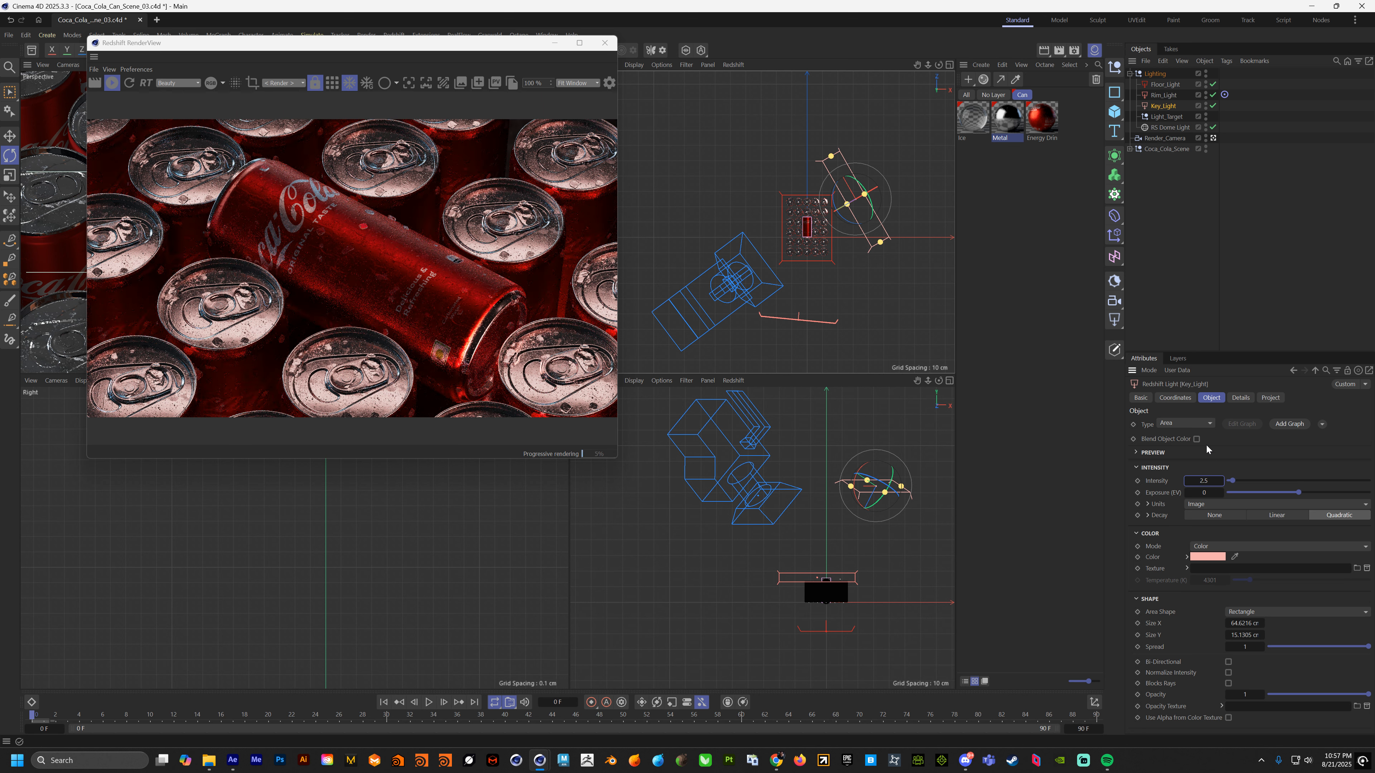
left_click(1164, 95)
left_click(1201, 481)
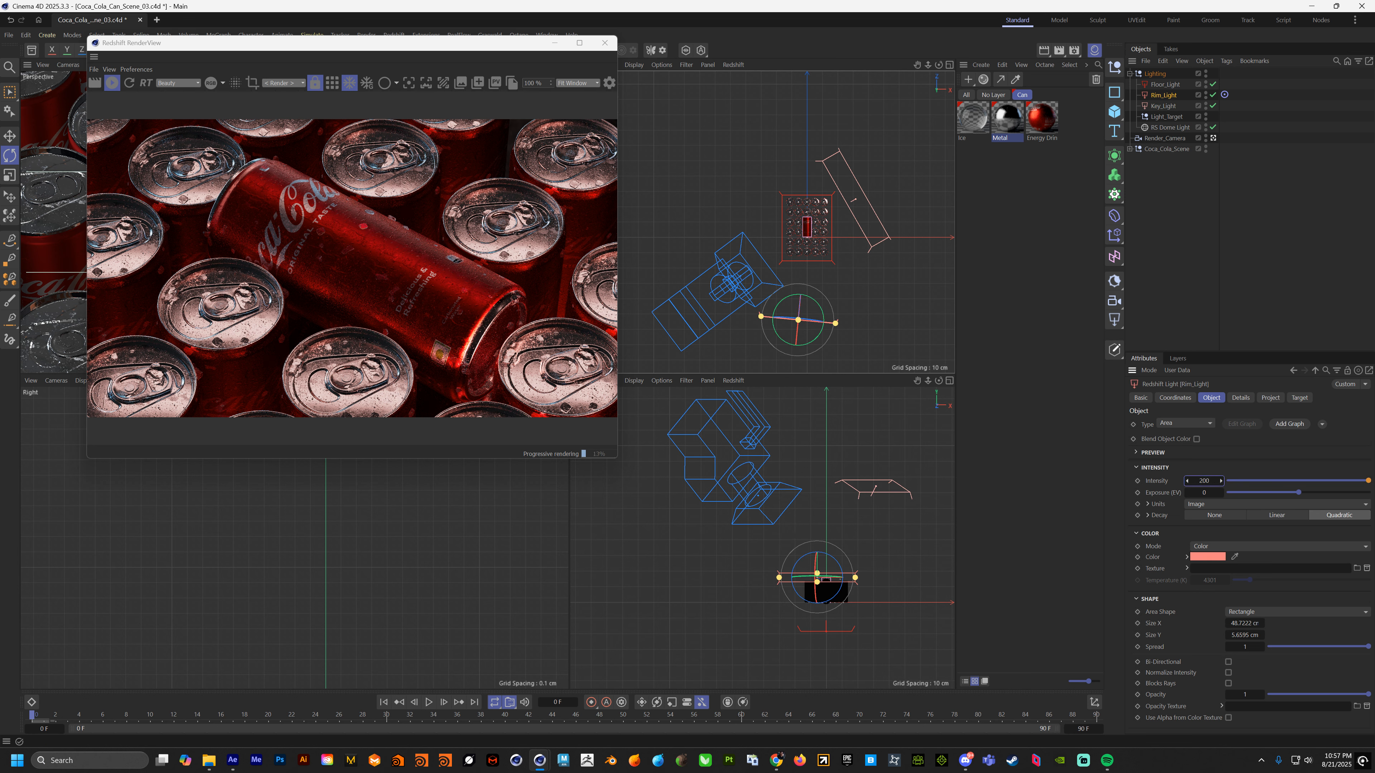
type("0")
key("Return")
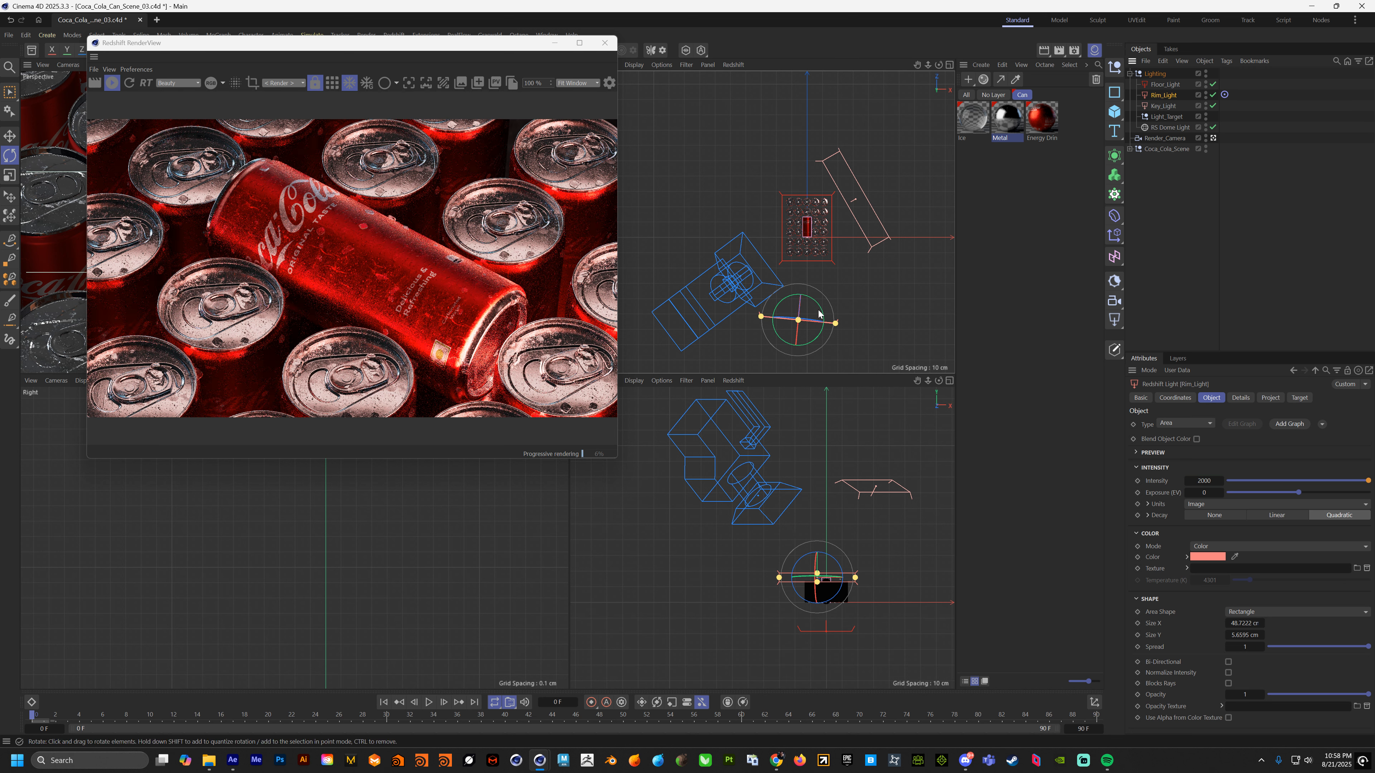
Step: Move Rim_Light past the camera to the side of the cans opposite Key_Light, and lower it slightly
key("e")
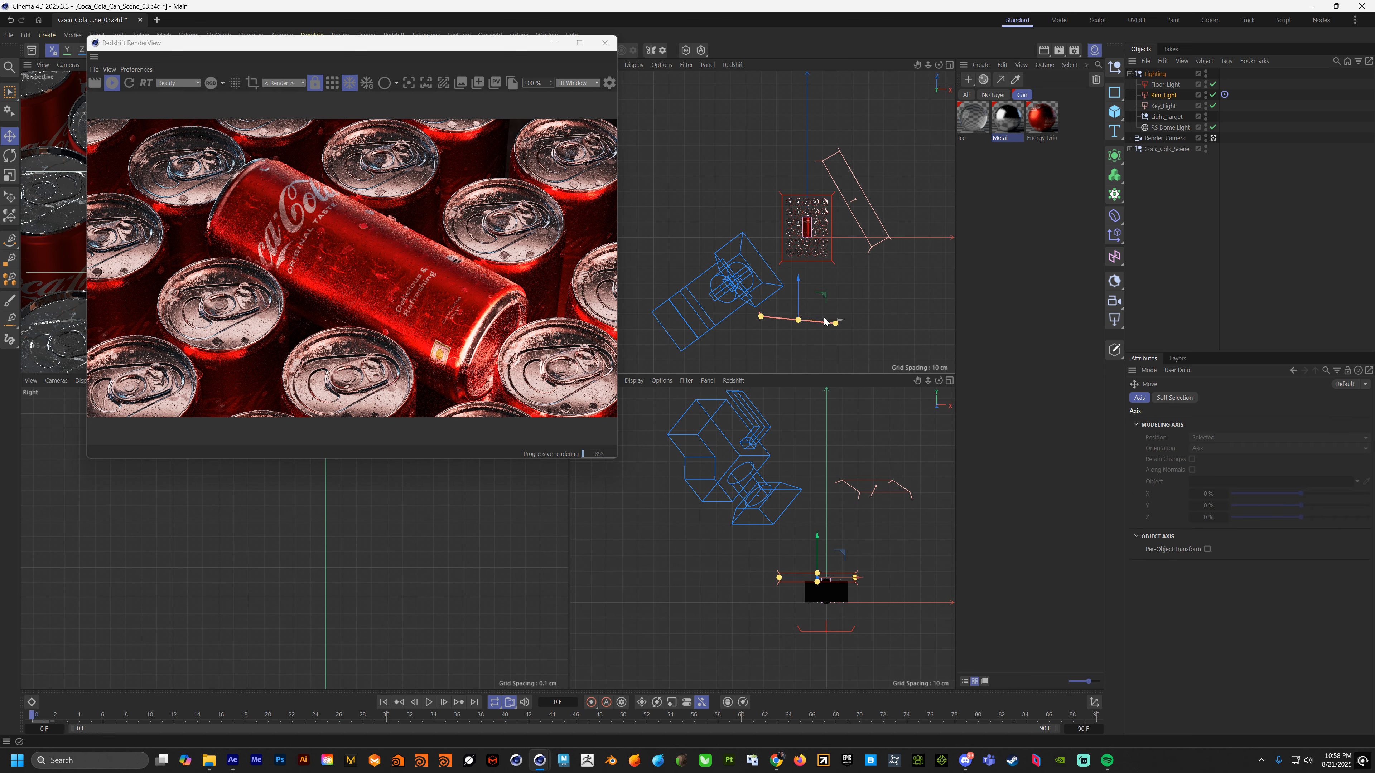
left_click_drag(828, 319, 766, 311)
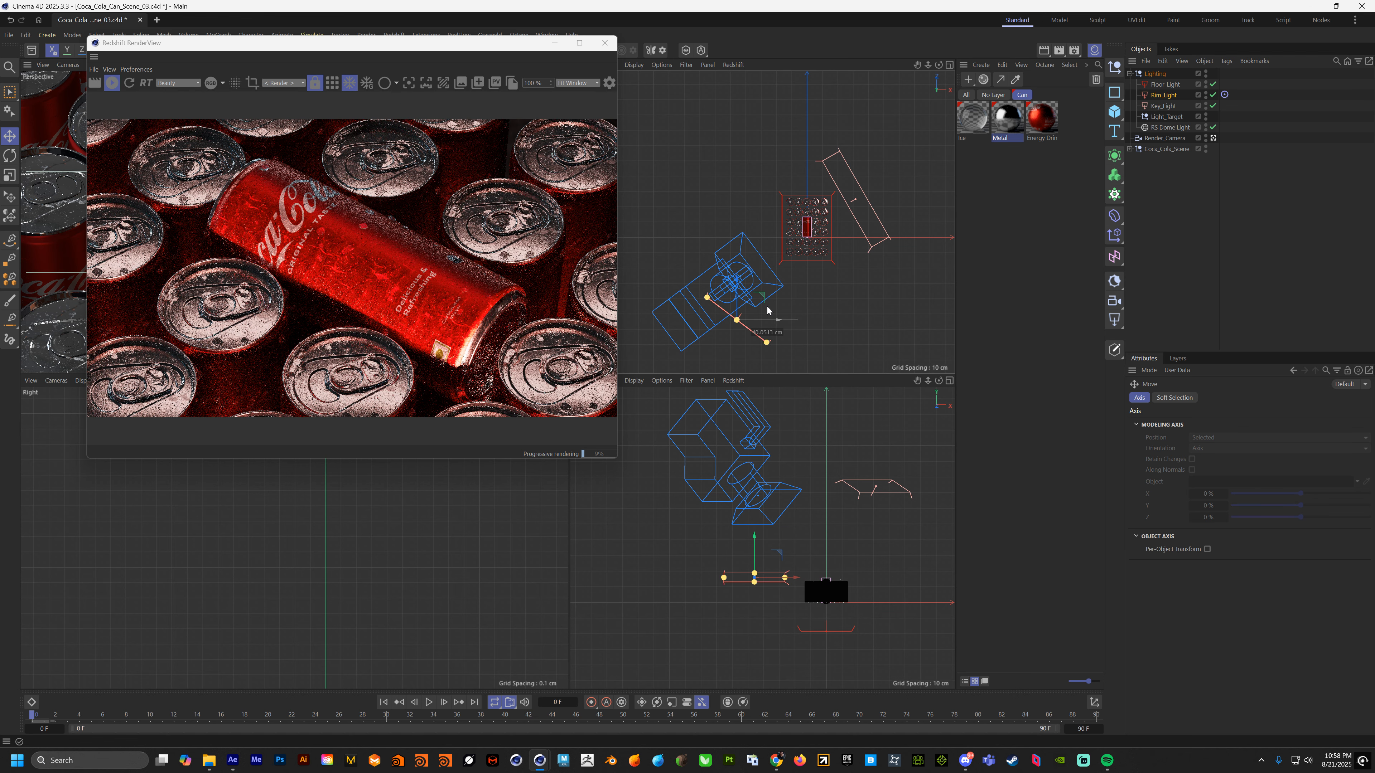
mouse_move(753, 535)
left_mouse_down()
mouse_move(753, 547)
mouse_move(751, 512)
mouse_move(747, 547)
left_mouse_up()
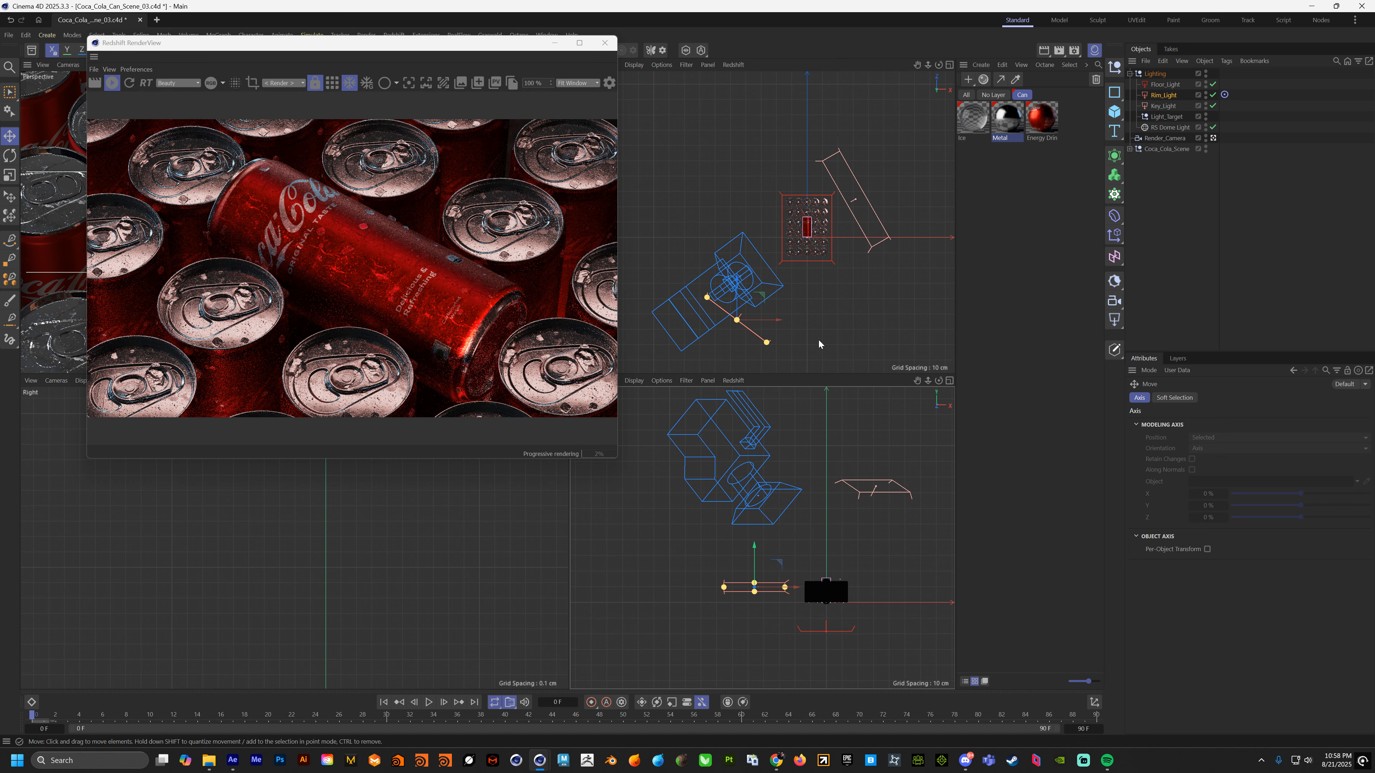
left_click_drag(776, 324, 689, 210)
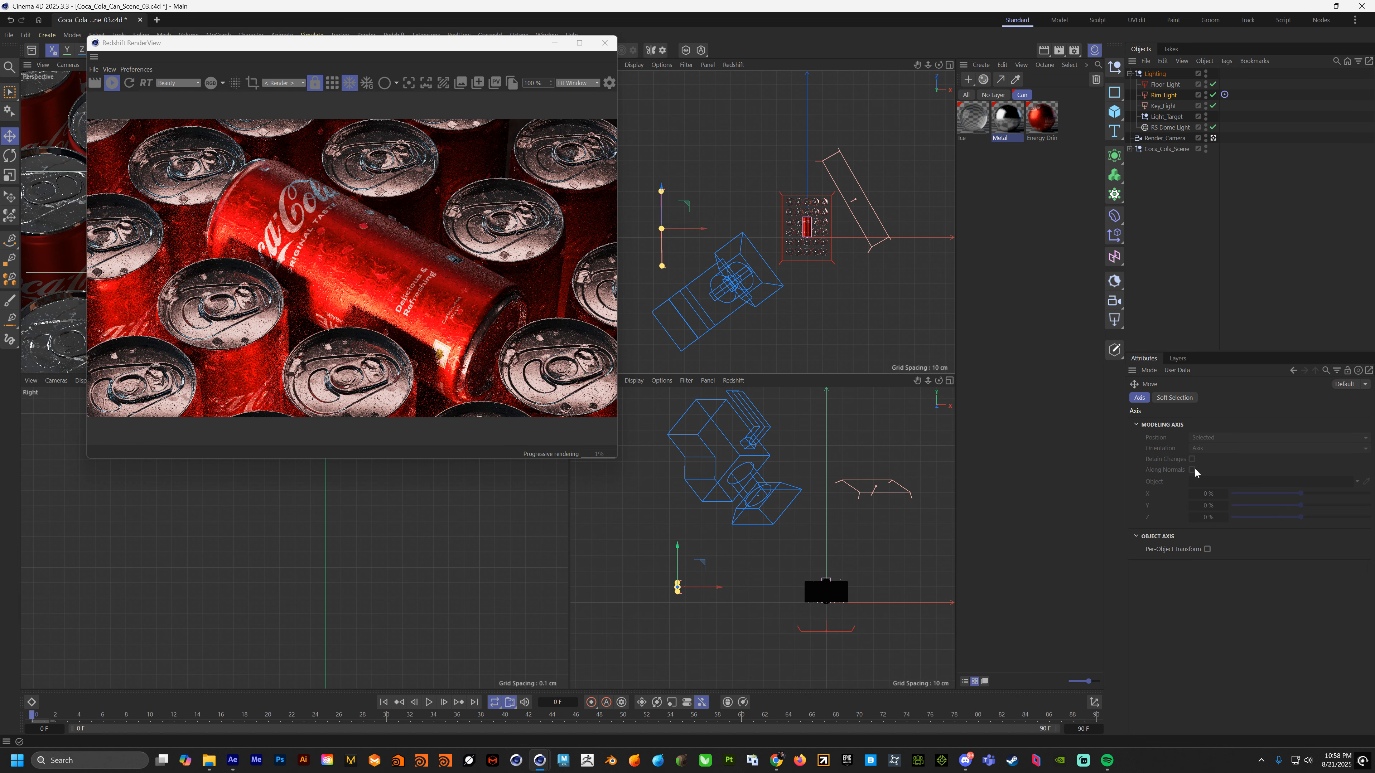
Step: Set Rim_Light's intensity to 200
left_click(1165, 95)
left_click(1204, 481)
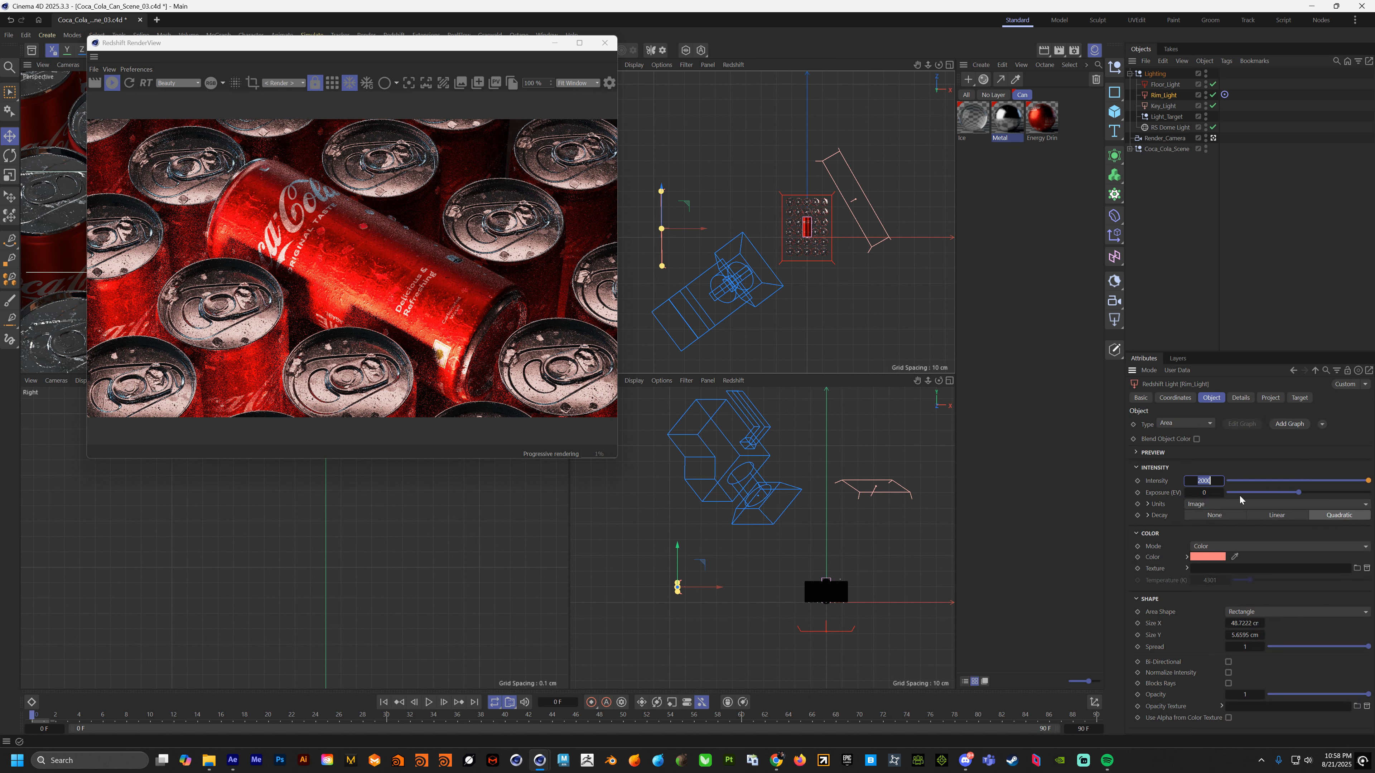
type("200")
key("Return")
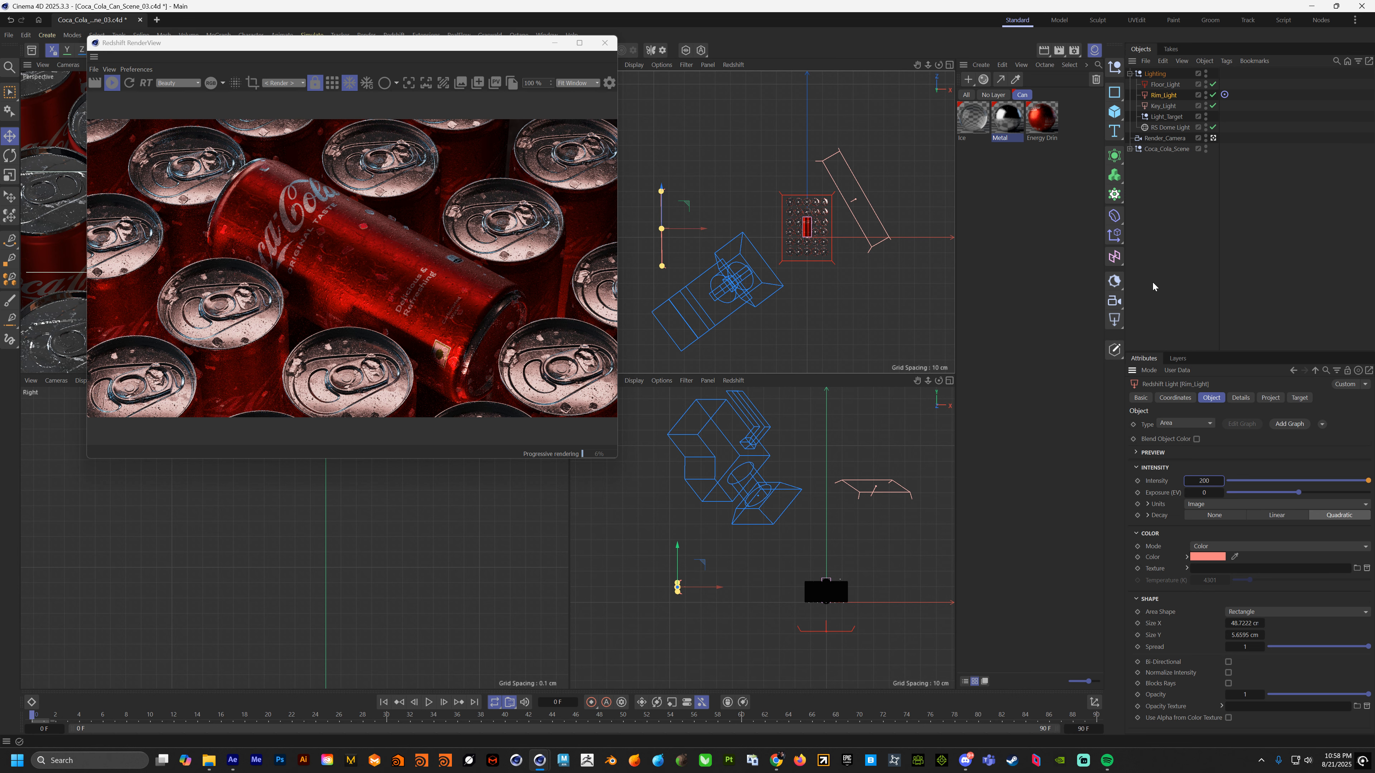
Step: Review the Reflections, Refractions and SpecularLighting passes in the render view, and return to Beauty
left_click(166, 83)
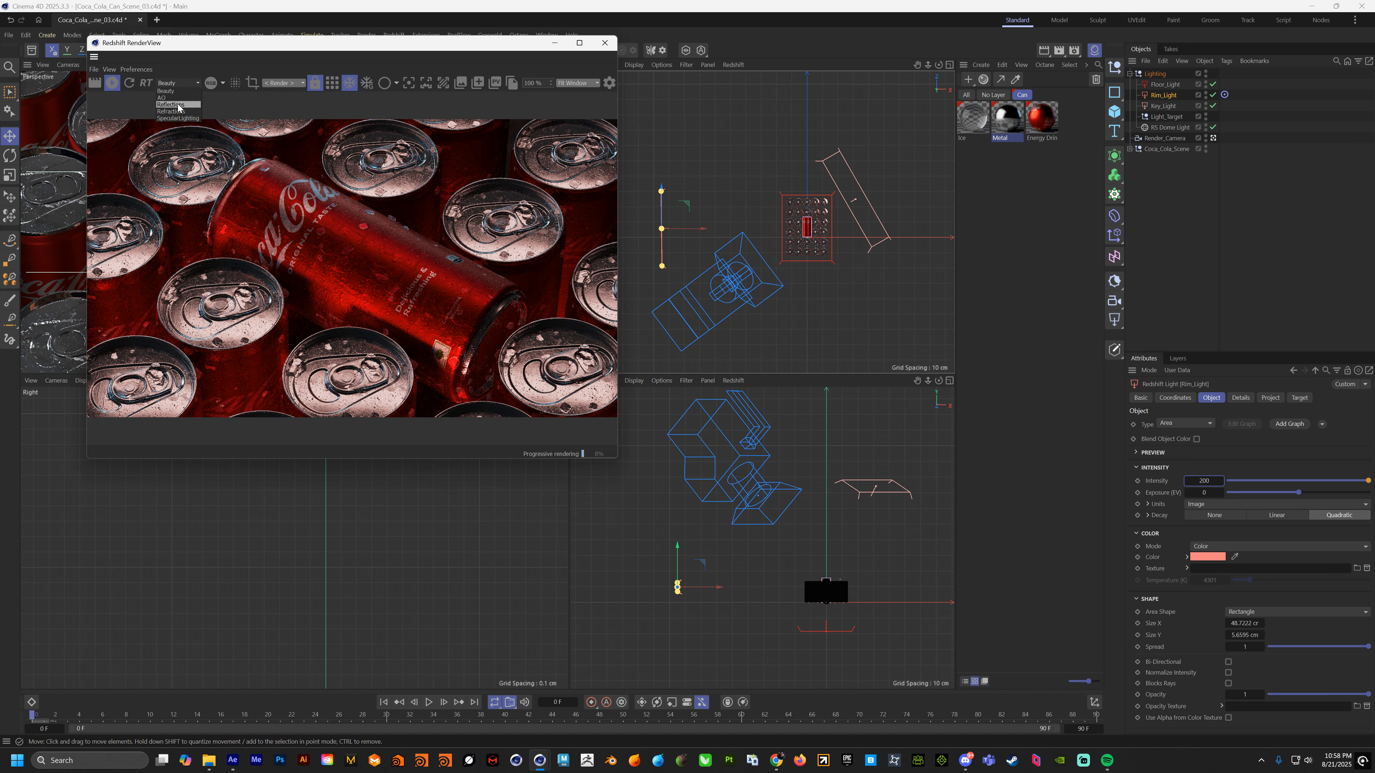
left_click(182, 102)
left_click(187, 84)
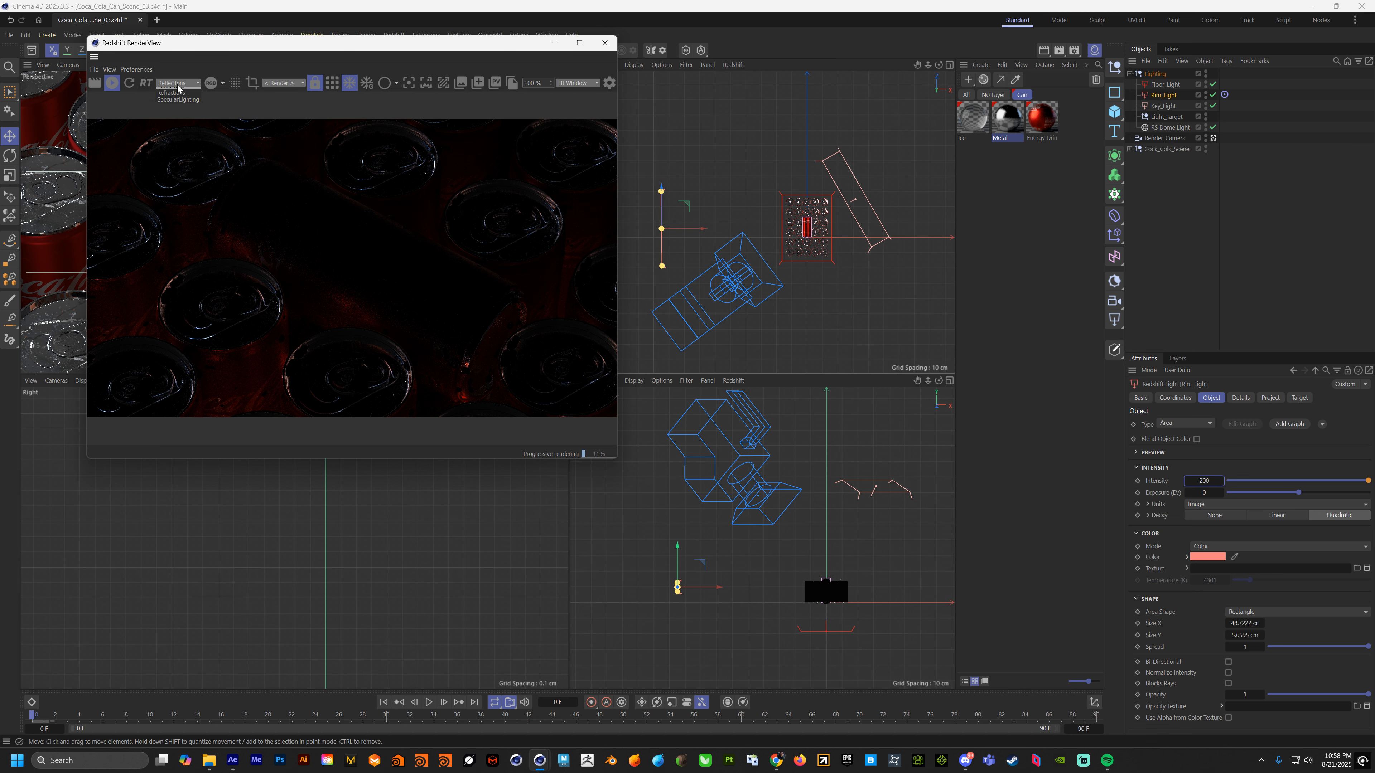
left_click(185, 90)
left_click(183, 90)
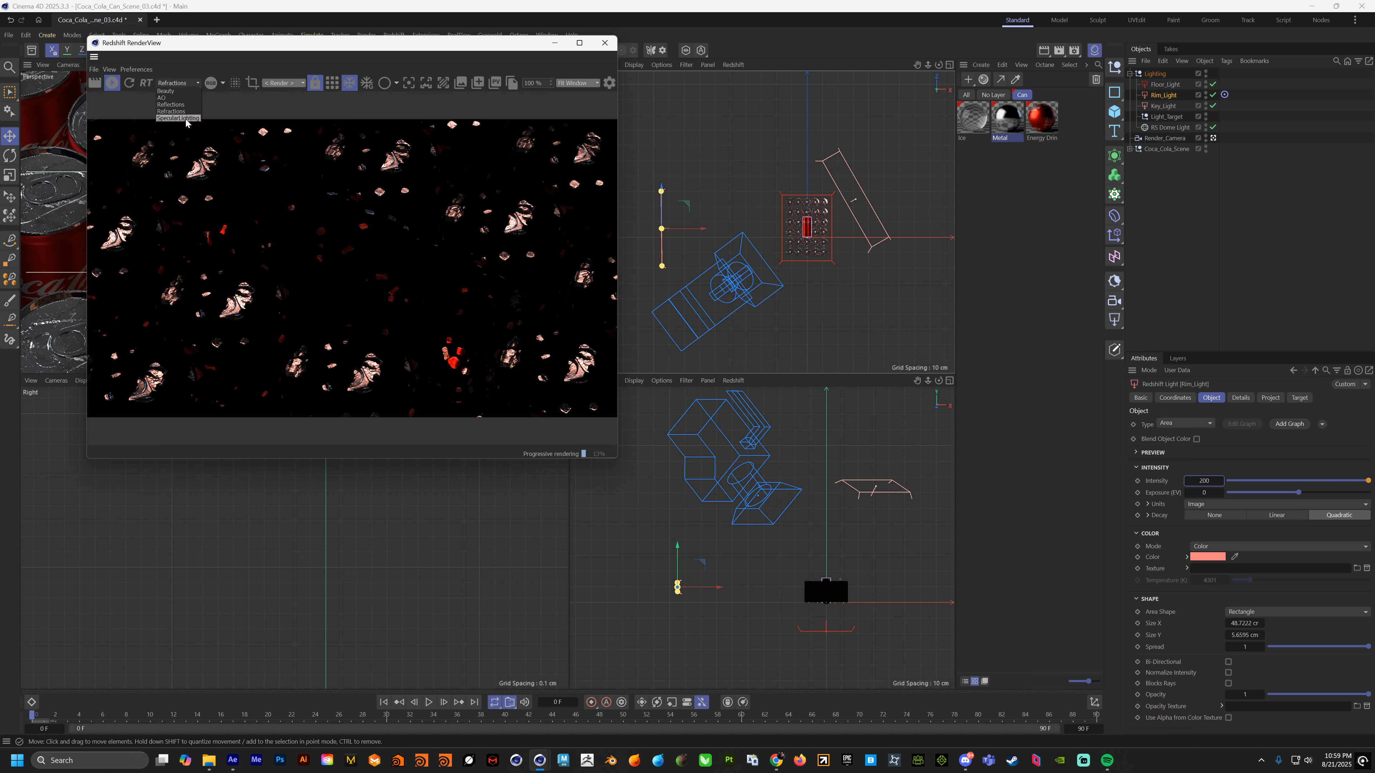
left_click(178, 83)
left_click(182, 91)
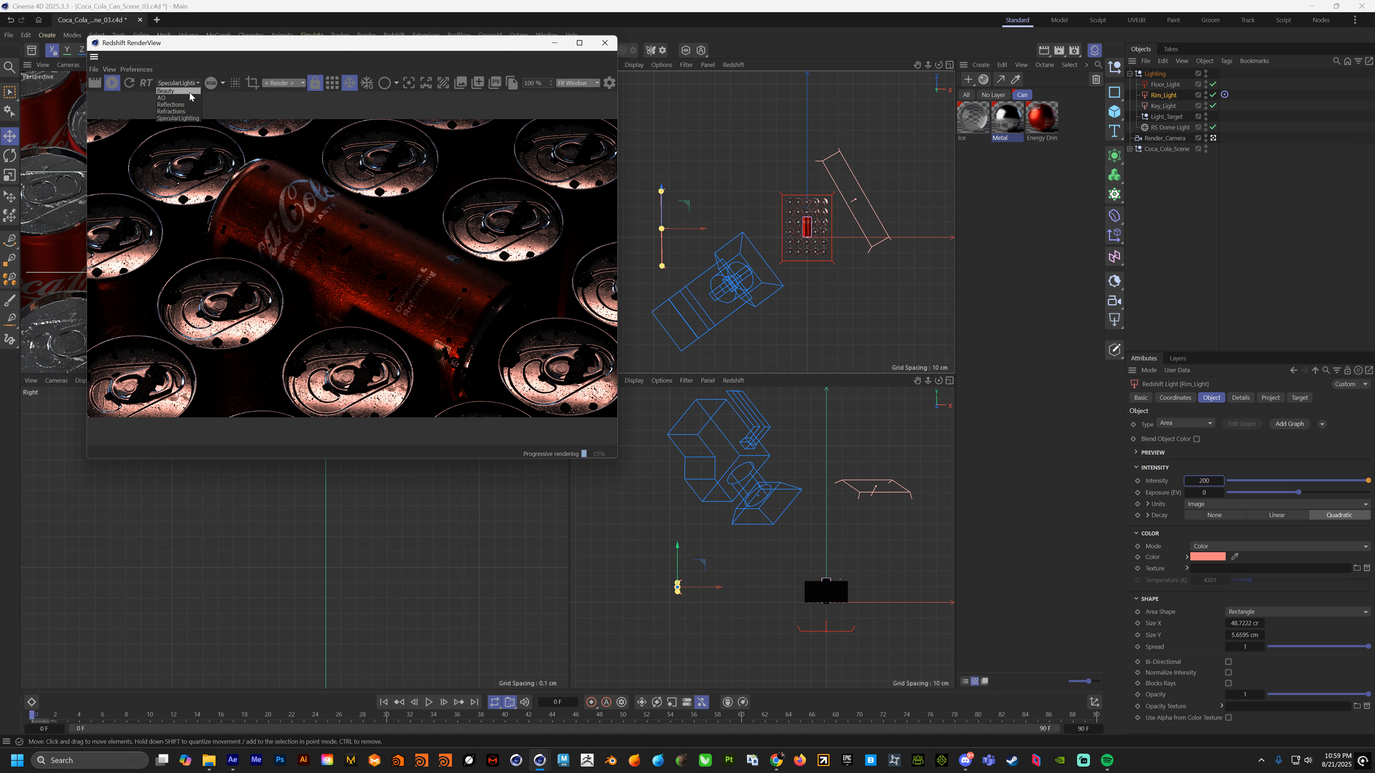
left_click(1188, 220)
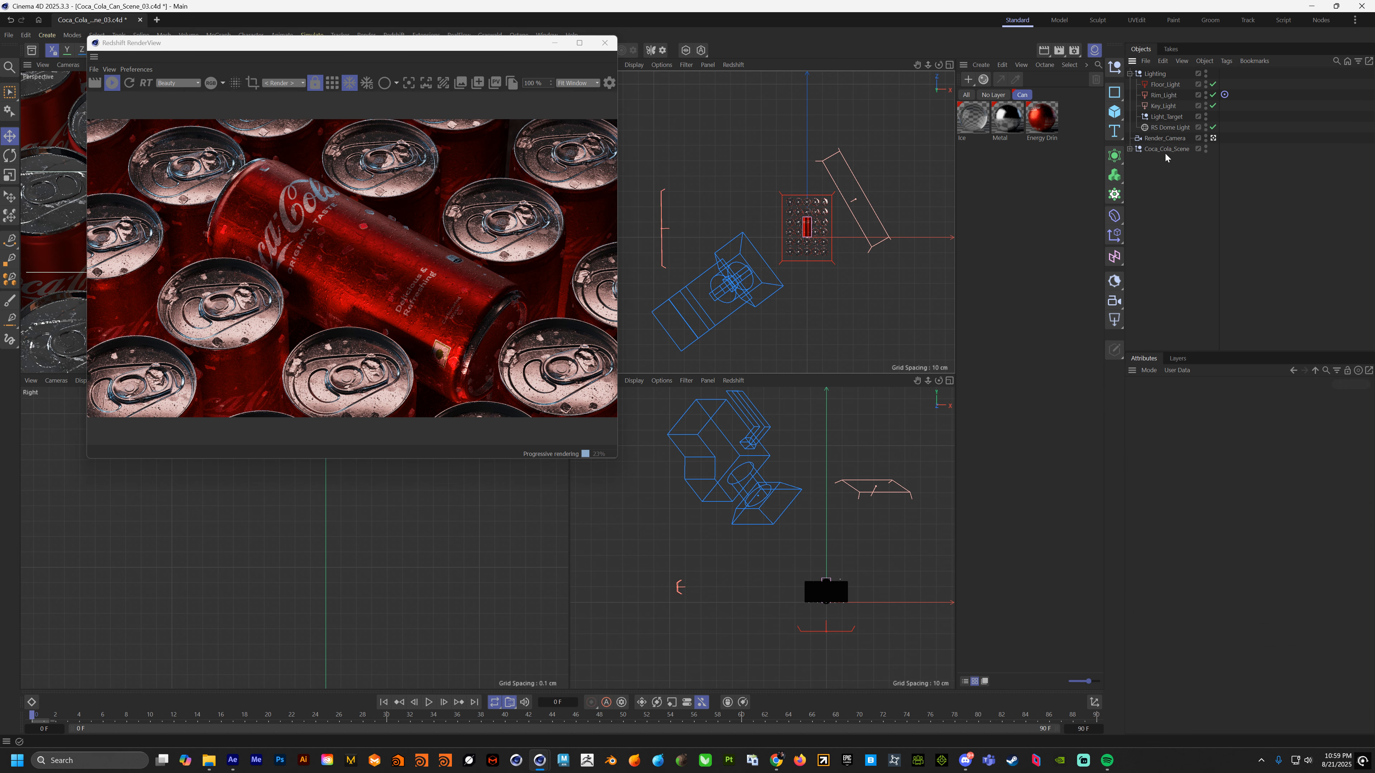
Step: Add a Redshift Object tag to the Center_Cans cloner and override its Object ID with 1
left_click(1130, 151)
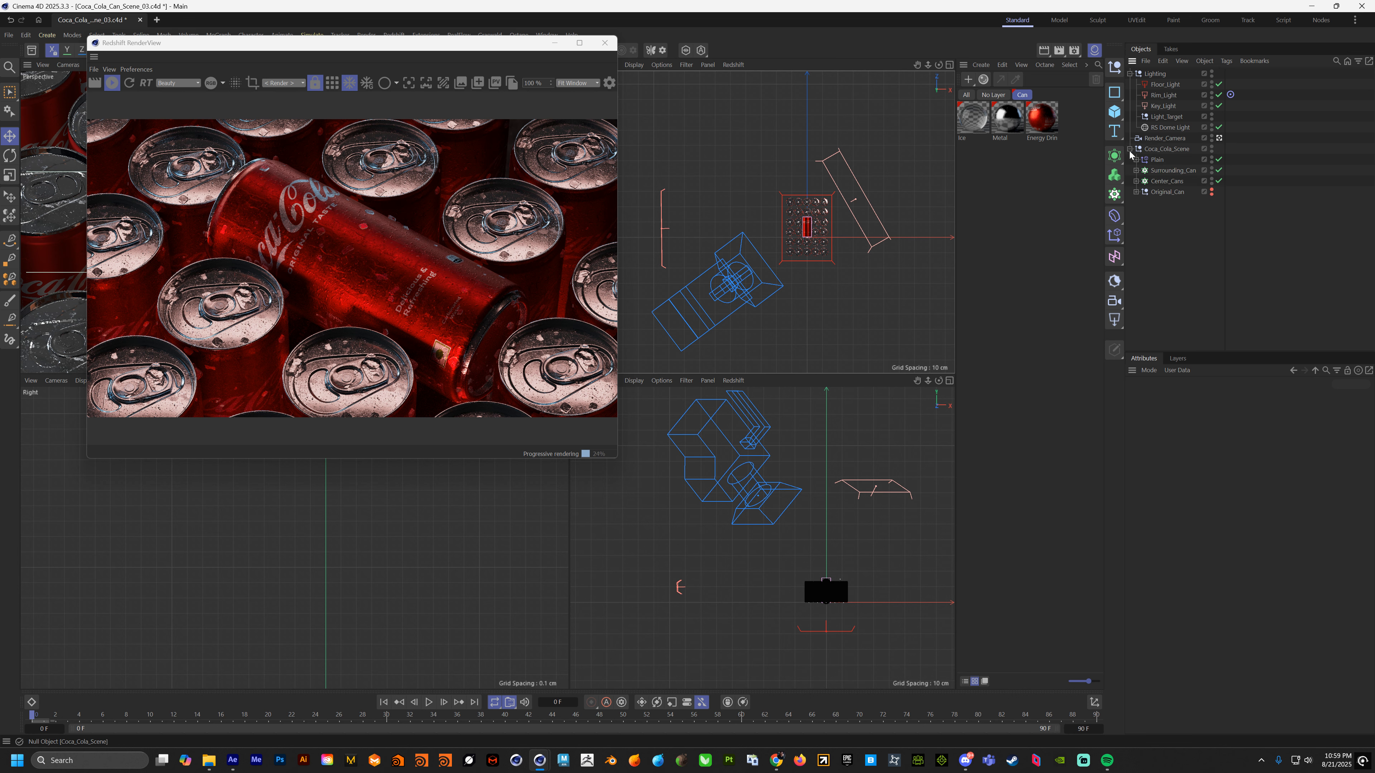
left_click(1168, 182)
left_click(1174, 171)
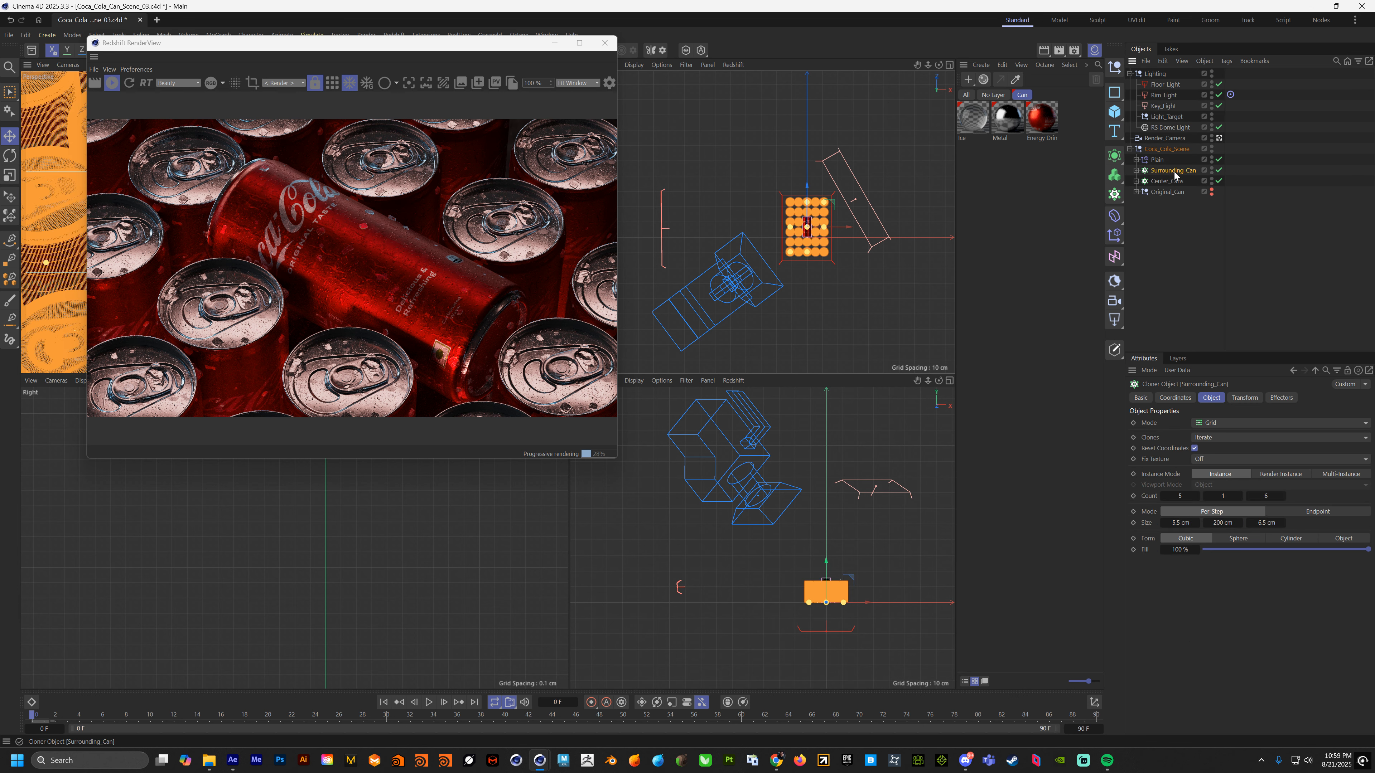
left_click(1170, 181)
right_click(1171, 180)
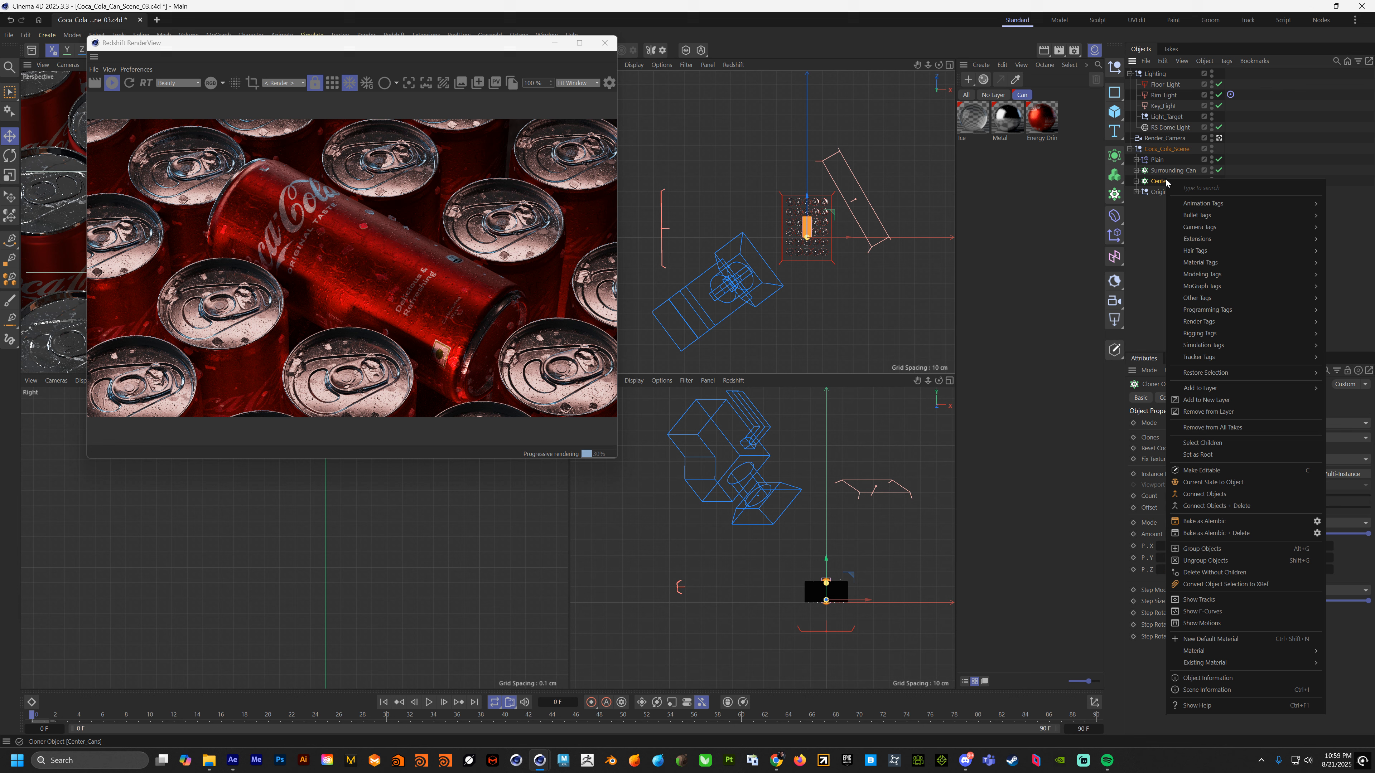
mouse_move(1207, 333)
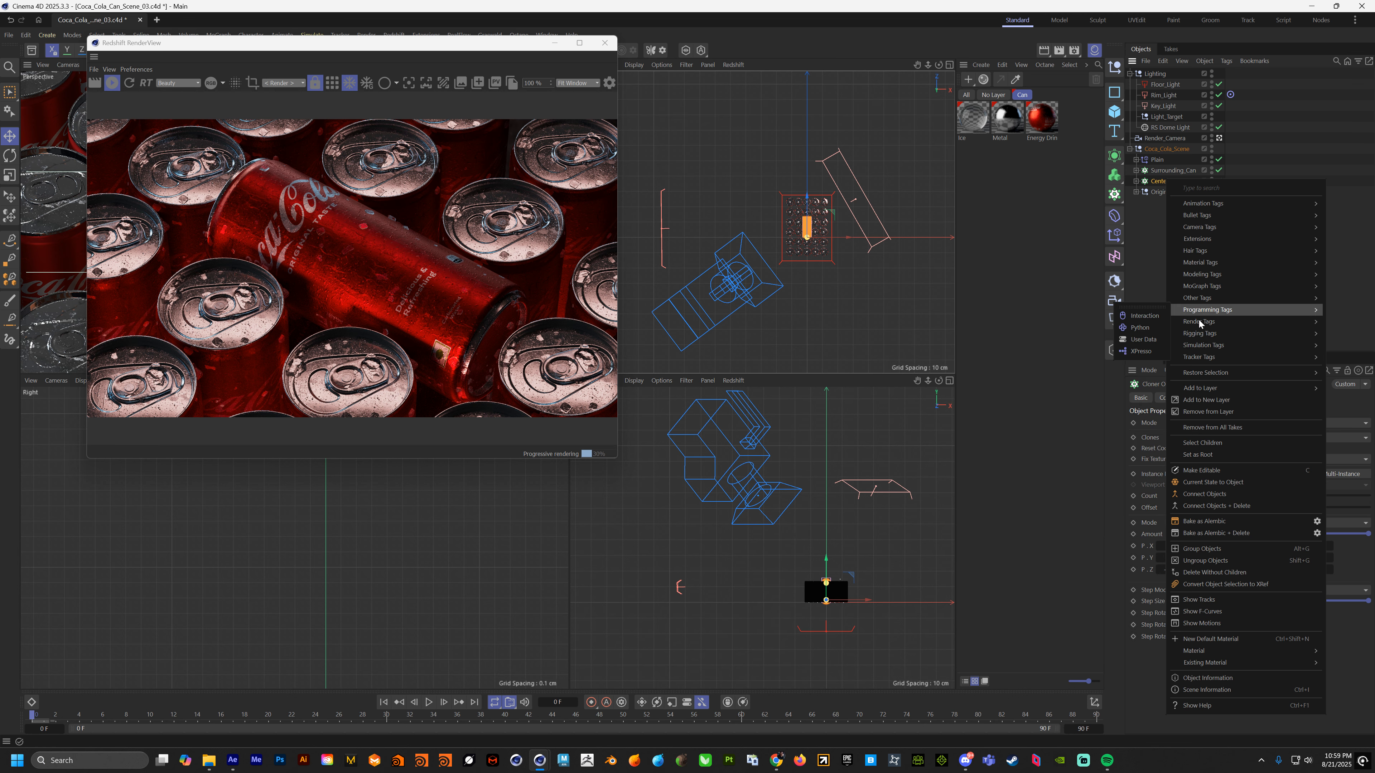
left_click(1134, 363)
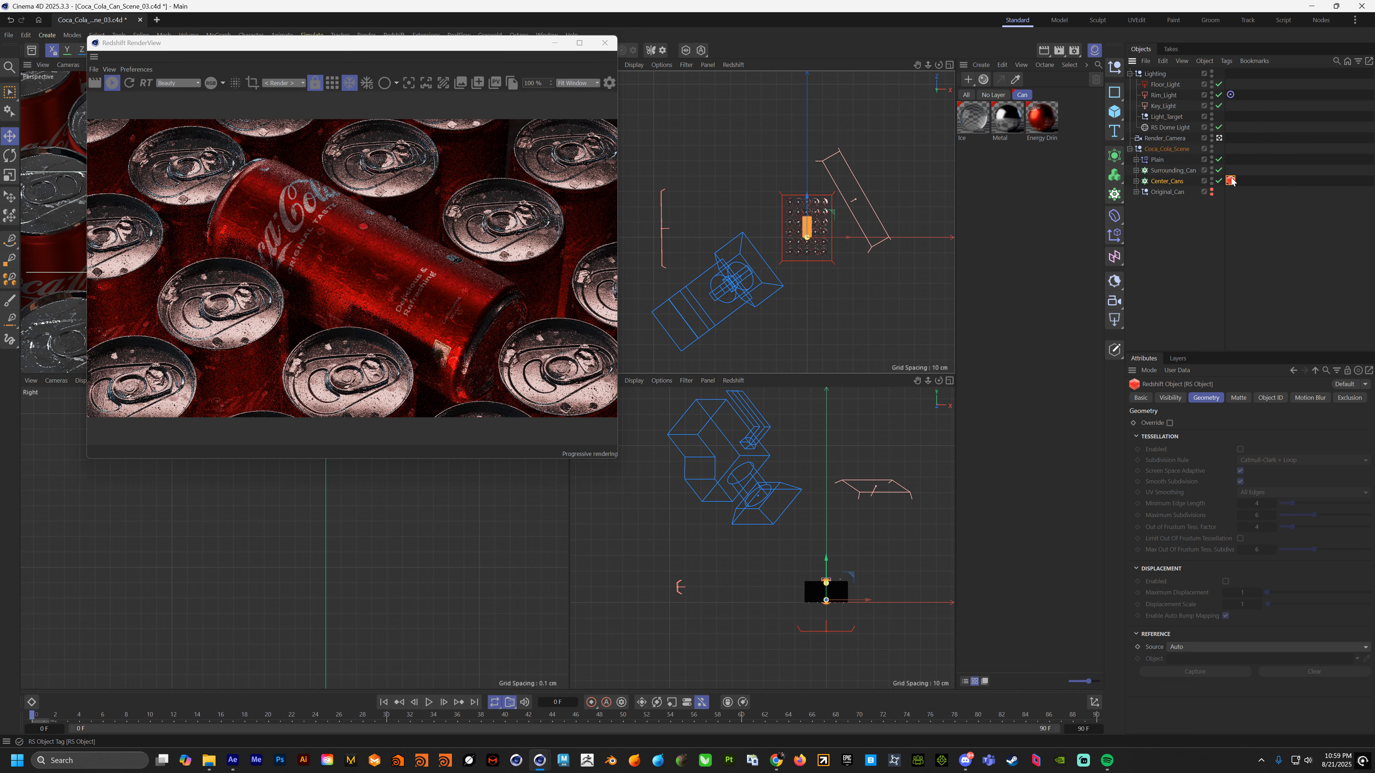
left_click(1271, 398)
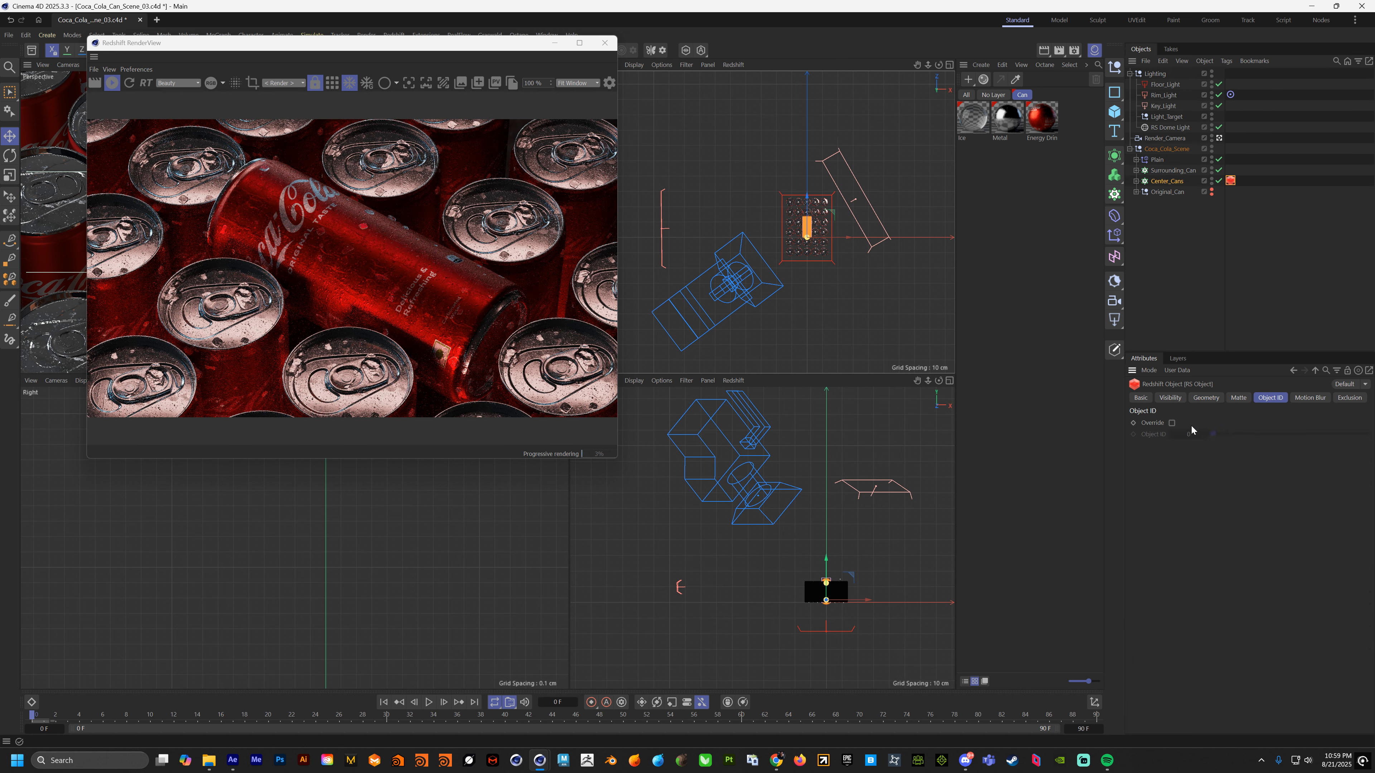
left_click(1172, 423)
left_click(1188, 434)
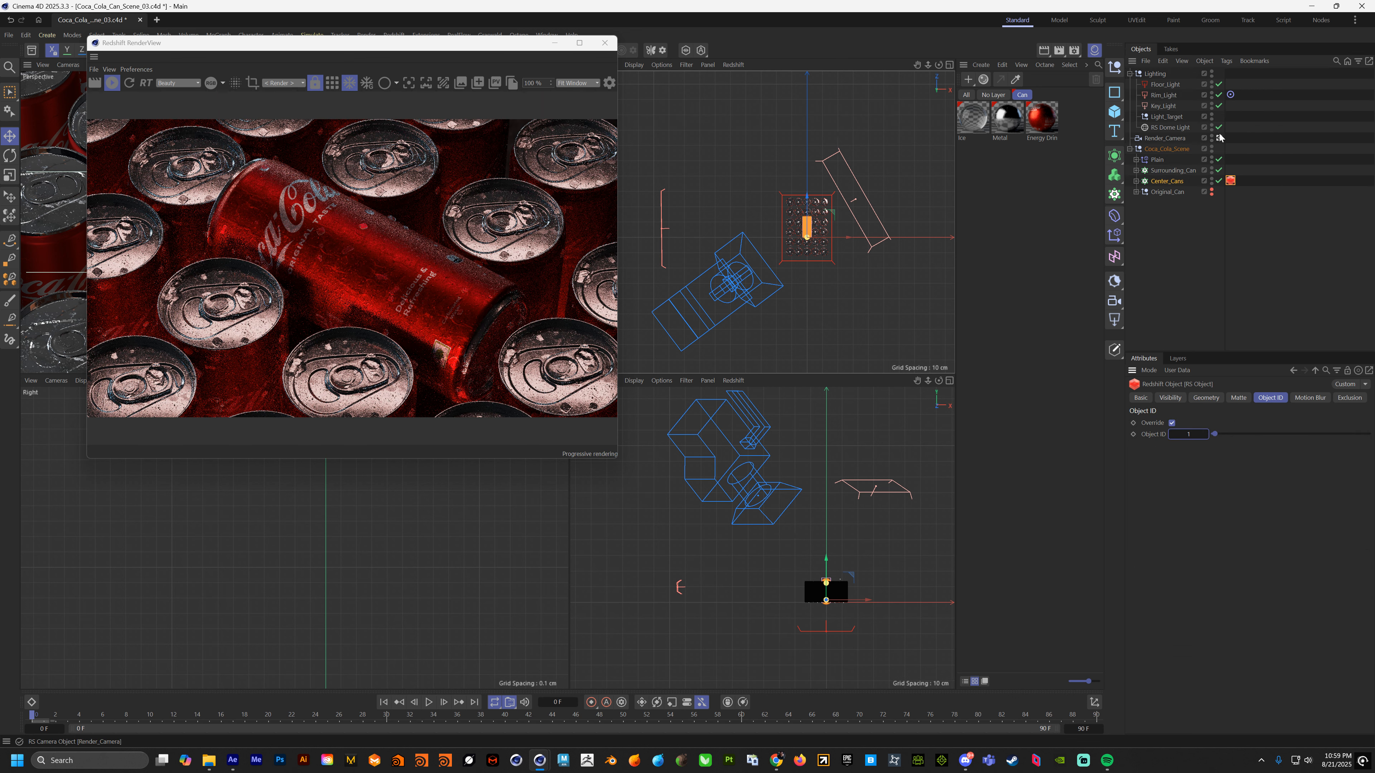
Step: Copy the Redshift Object tag from Center_Cans to the Surrounding_Can cloner and set the copy's Object ID to 2
left_click_drag(1231, 182, 1231, 171, "ctrl")
left_click(1195, 434)
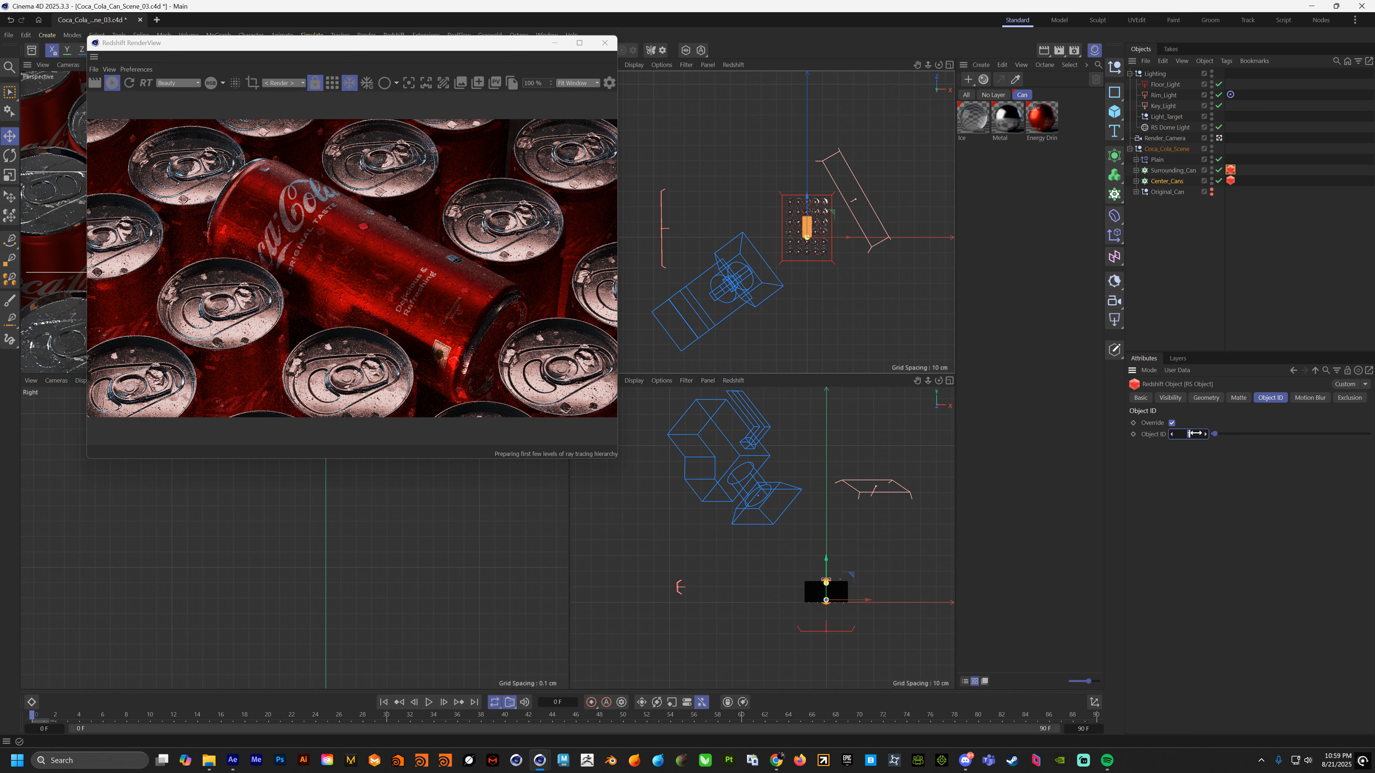
left_click(1195, 215)
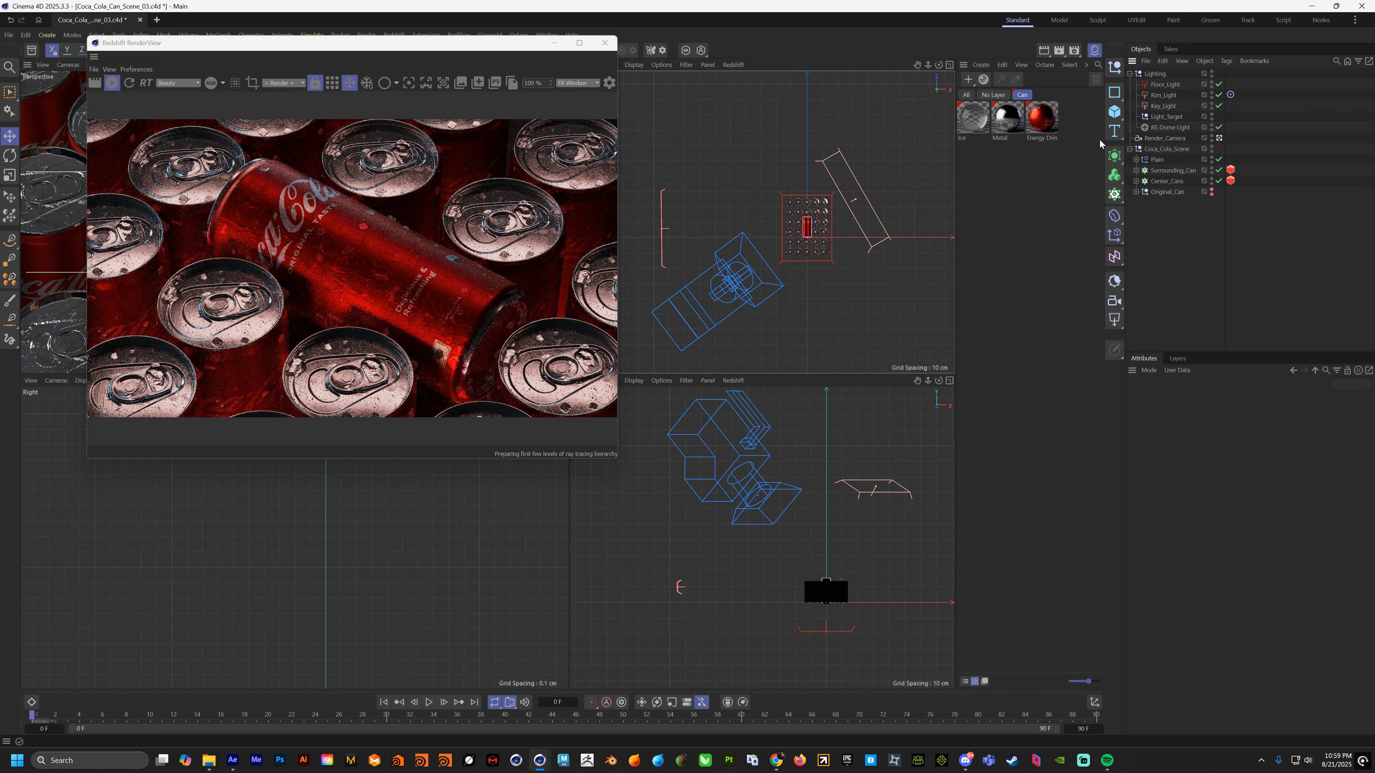
Step: Add a Puzzle Matte AOV to the Redshift render settings with Red ID 1 and Green ID 2
key("ctrl+b")
left_click_drag(991, 62, 831, 66)
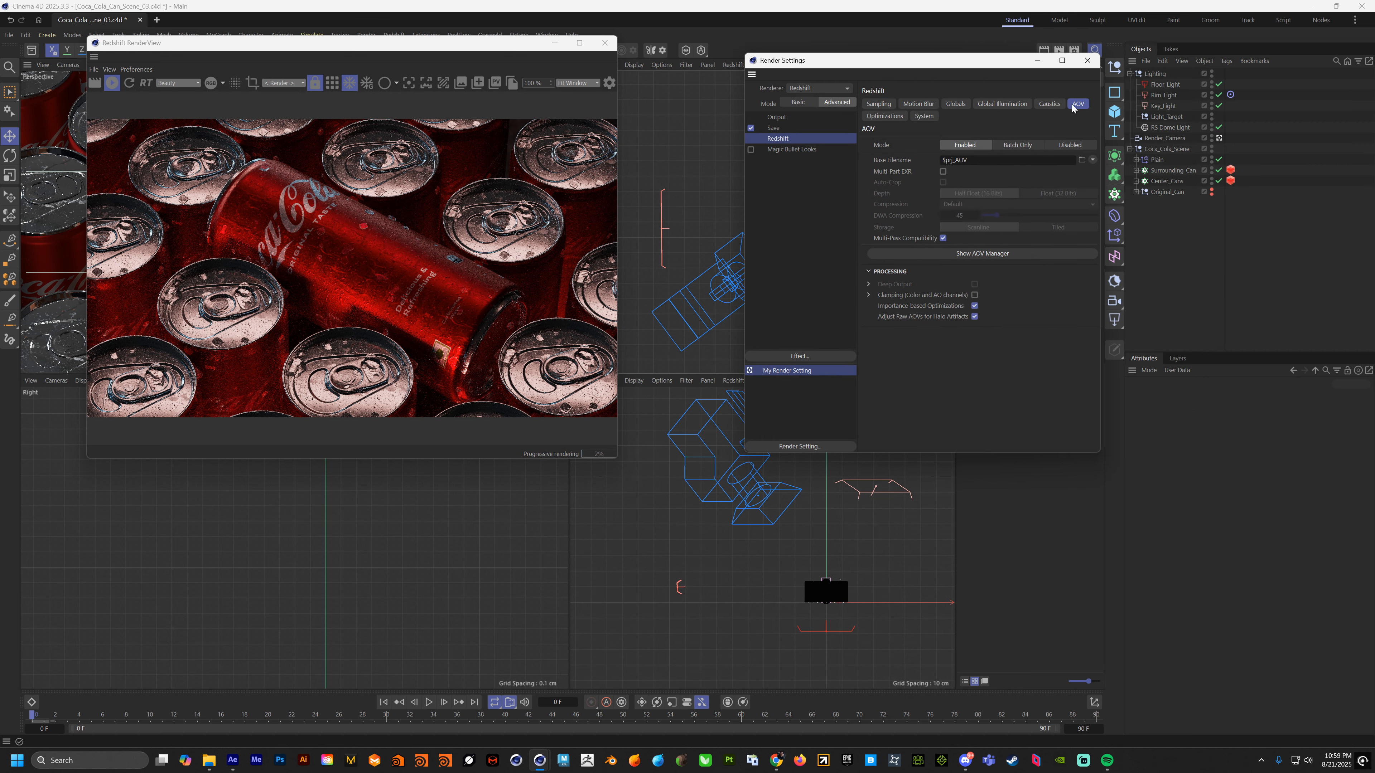
left_click(967, 252)
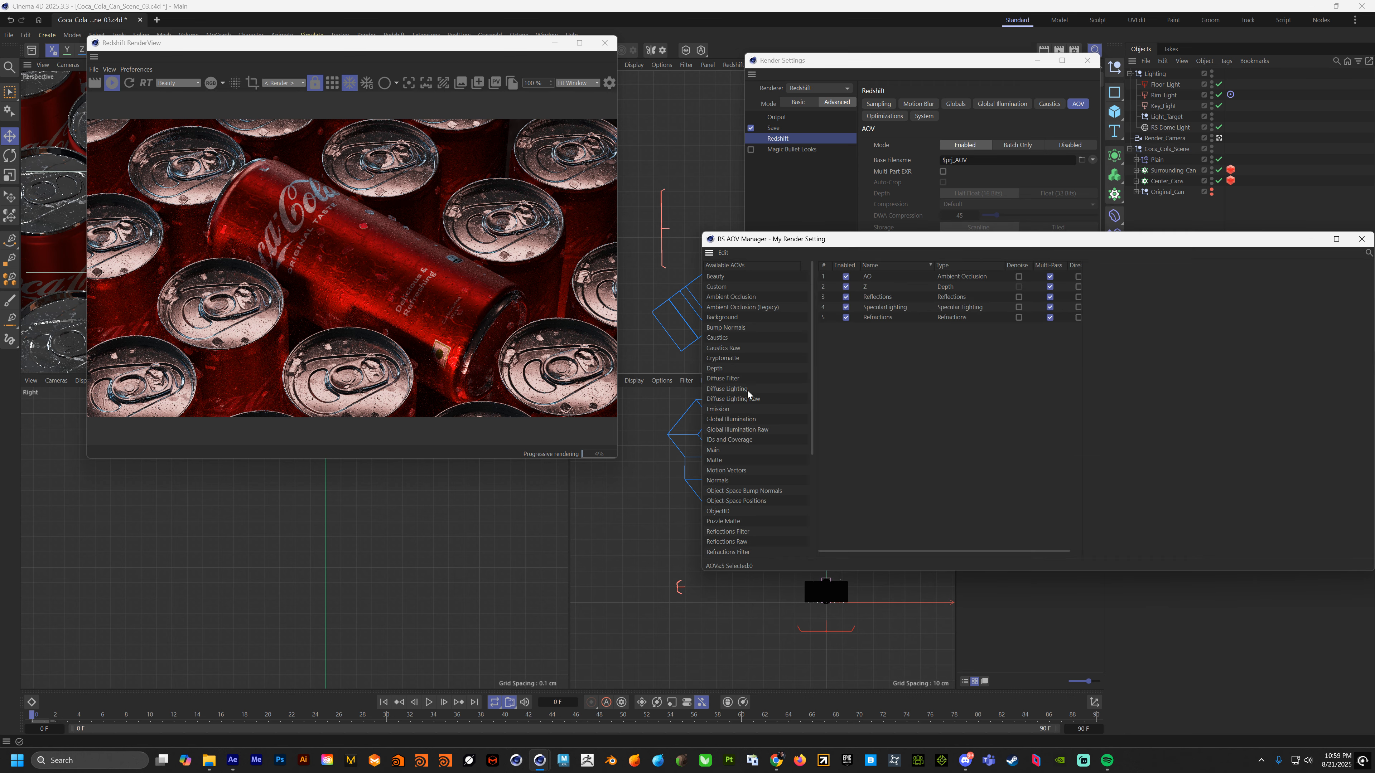
double_click(723, 521)
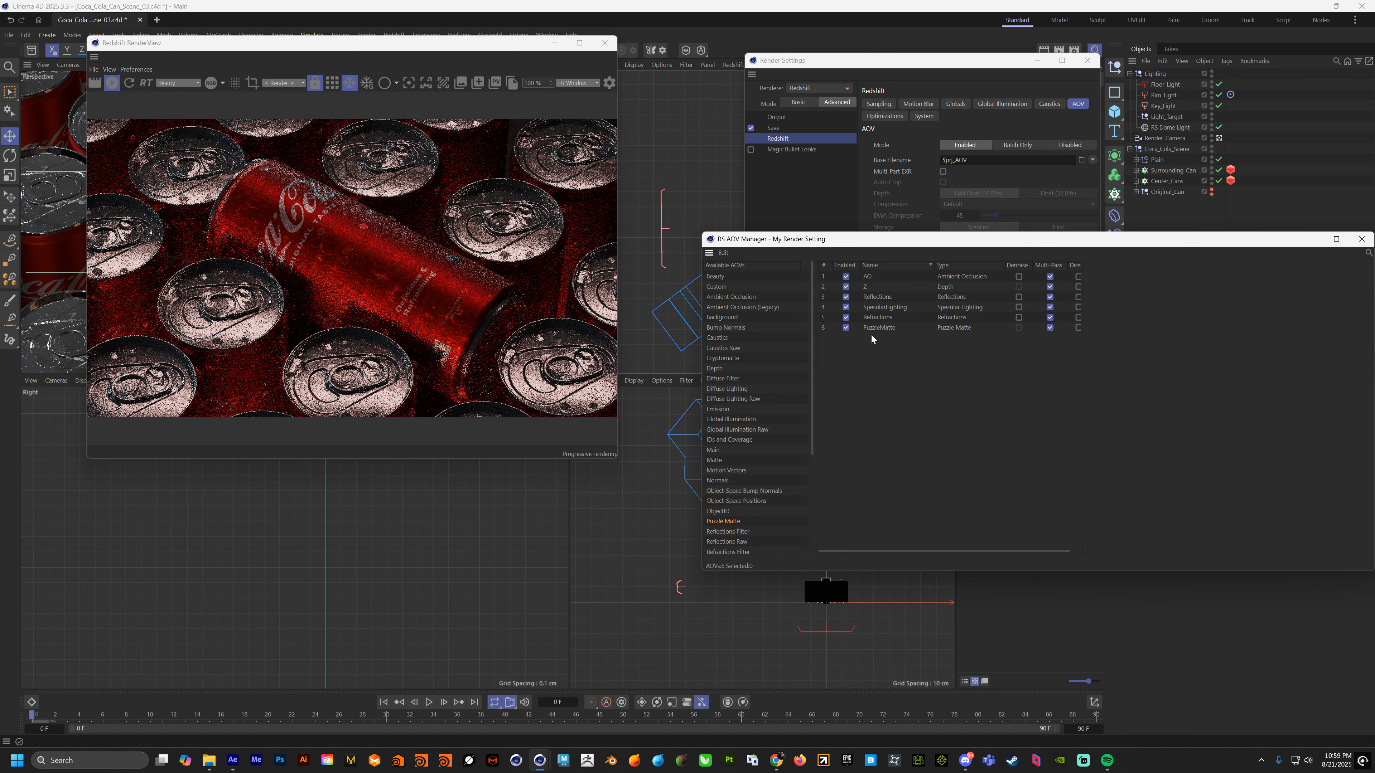
left_click(879, 327)
left_click(1191, 329)
left_click(1179, 354)
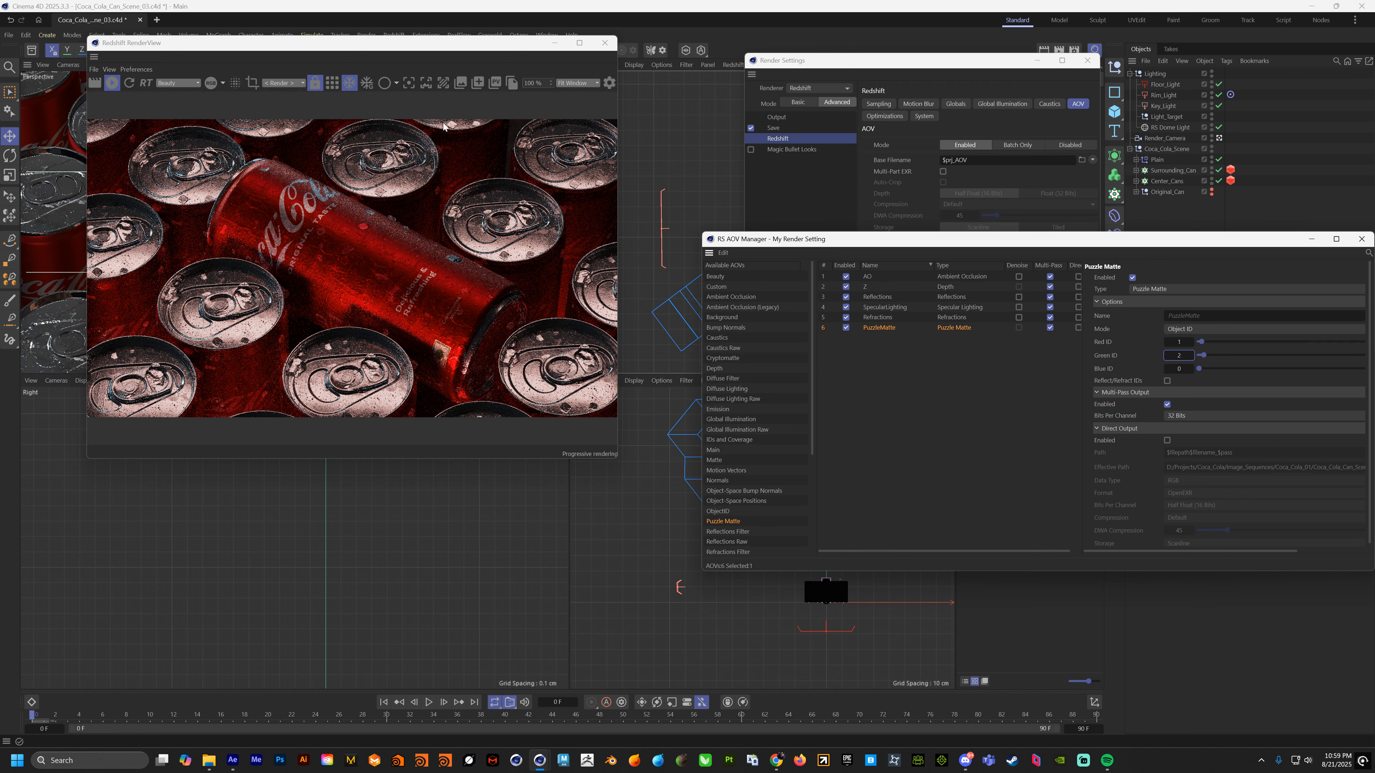
Step: Enable bucket rendering in the render view and display the PuzzleMatte pass
left_click(185, 82)
left_click(268, 110)
left_click(332, 86)
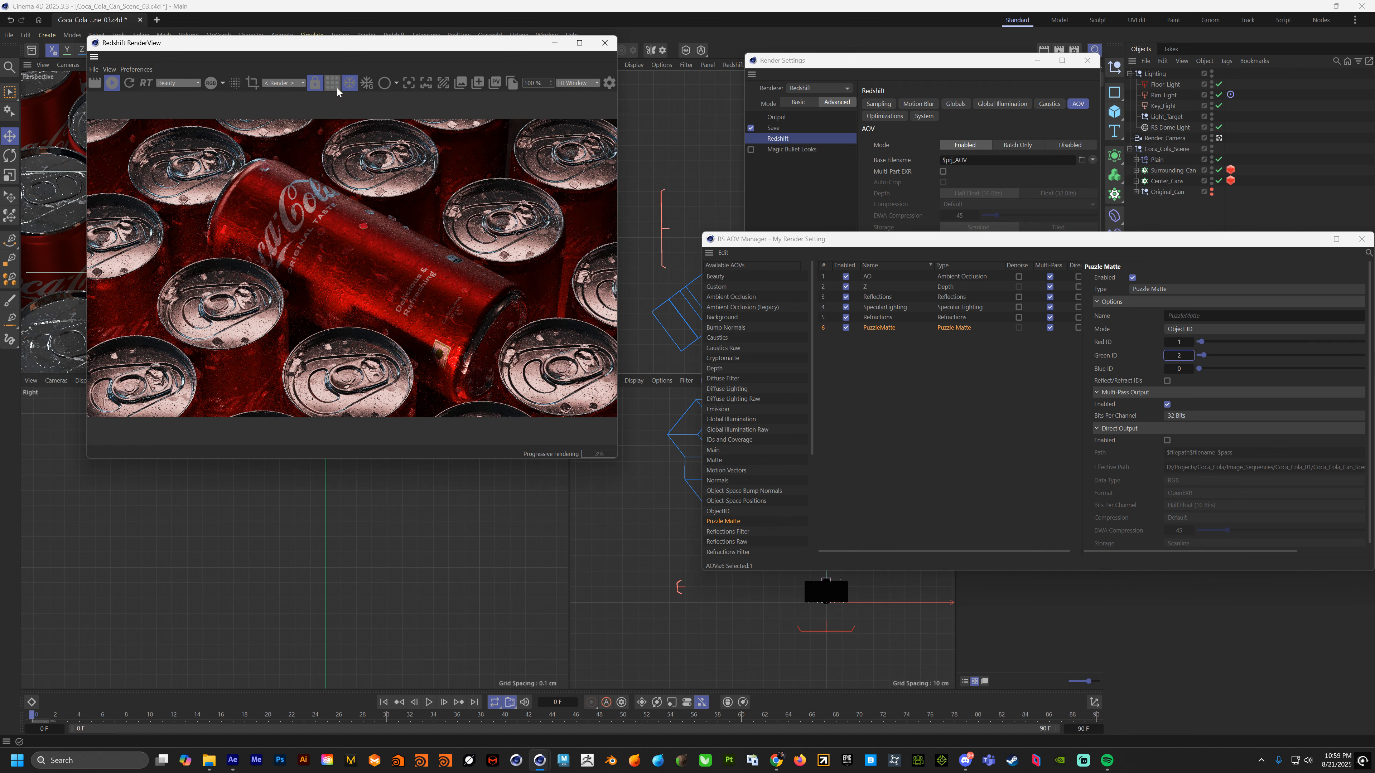
left_click(184, 82)
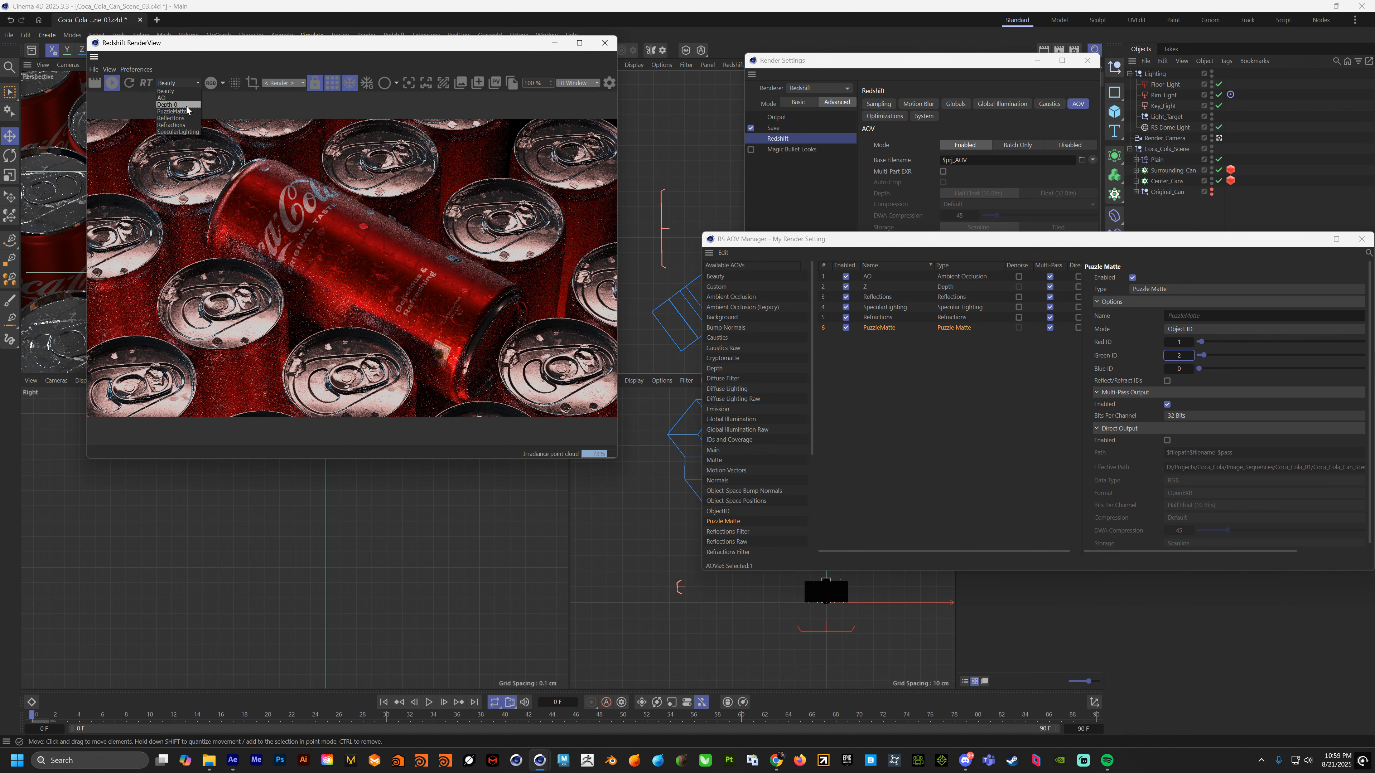
left_click(194, 116)
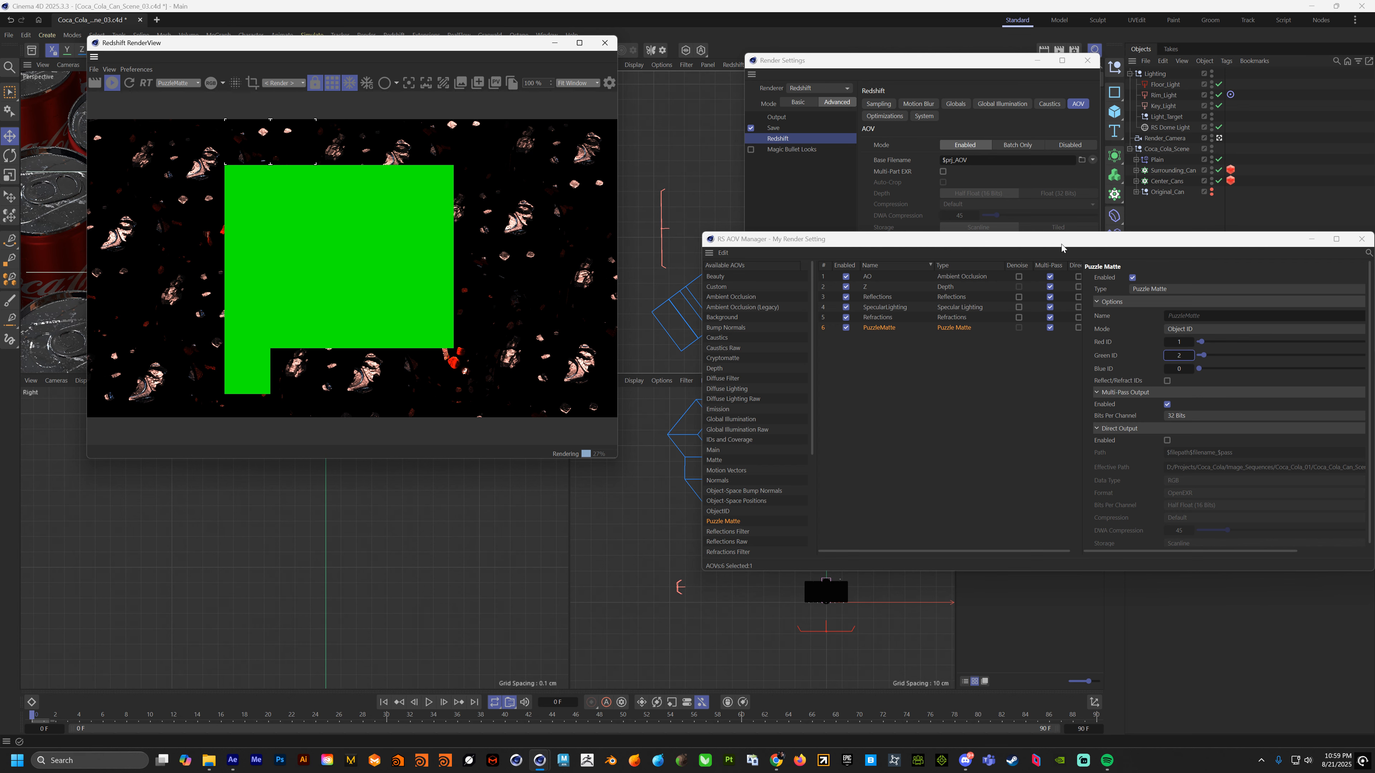
Step: Try the Redshift Object tags on the can instances inside both cloners, and return them to the cloners
left_click_drag(1058, 245, 792, 319)
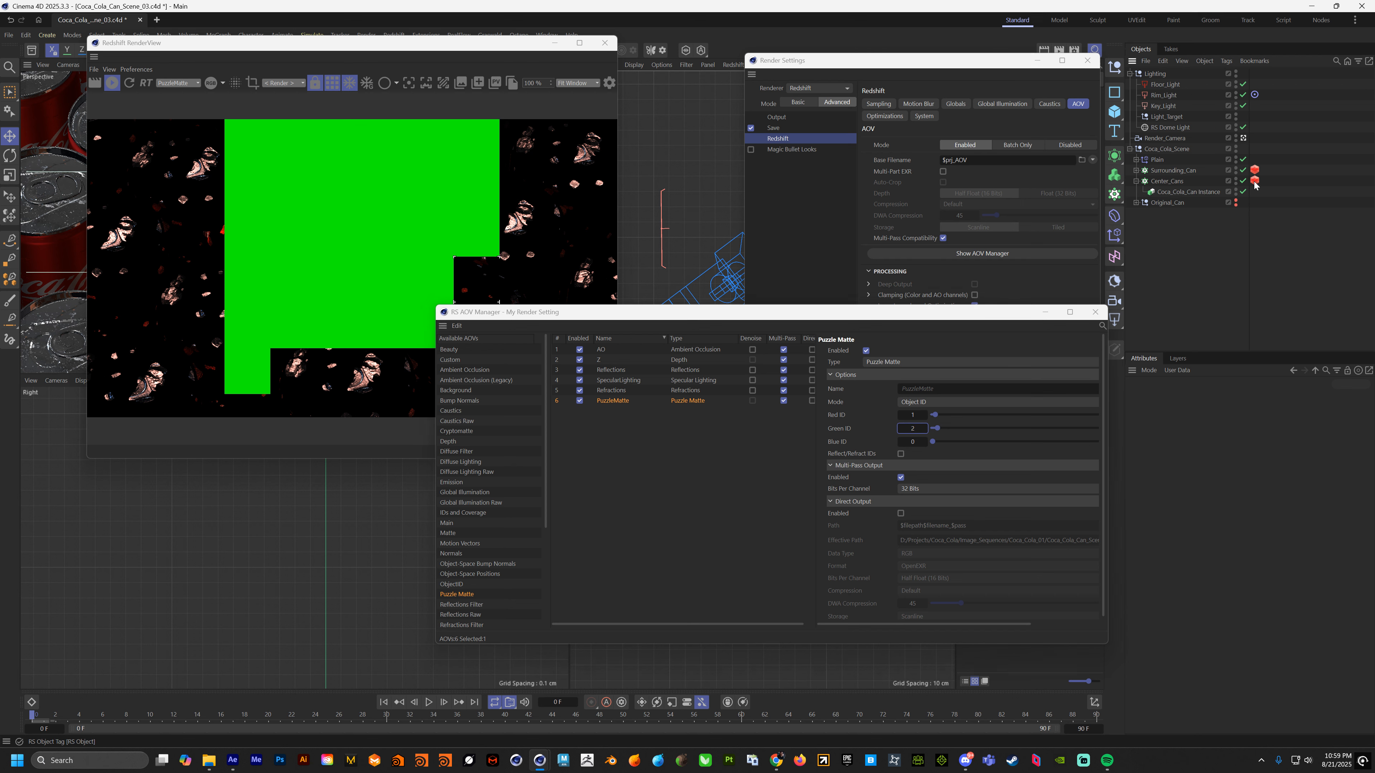
left_click(1135, 180)
left_click(1136, 170)
left_click_drag(1254, 170, 1257, 182)
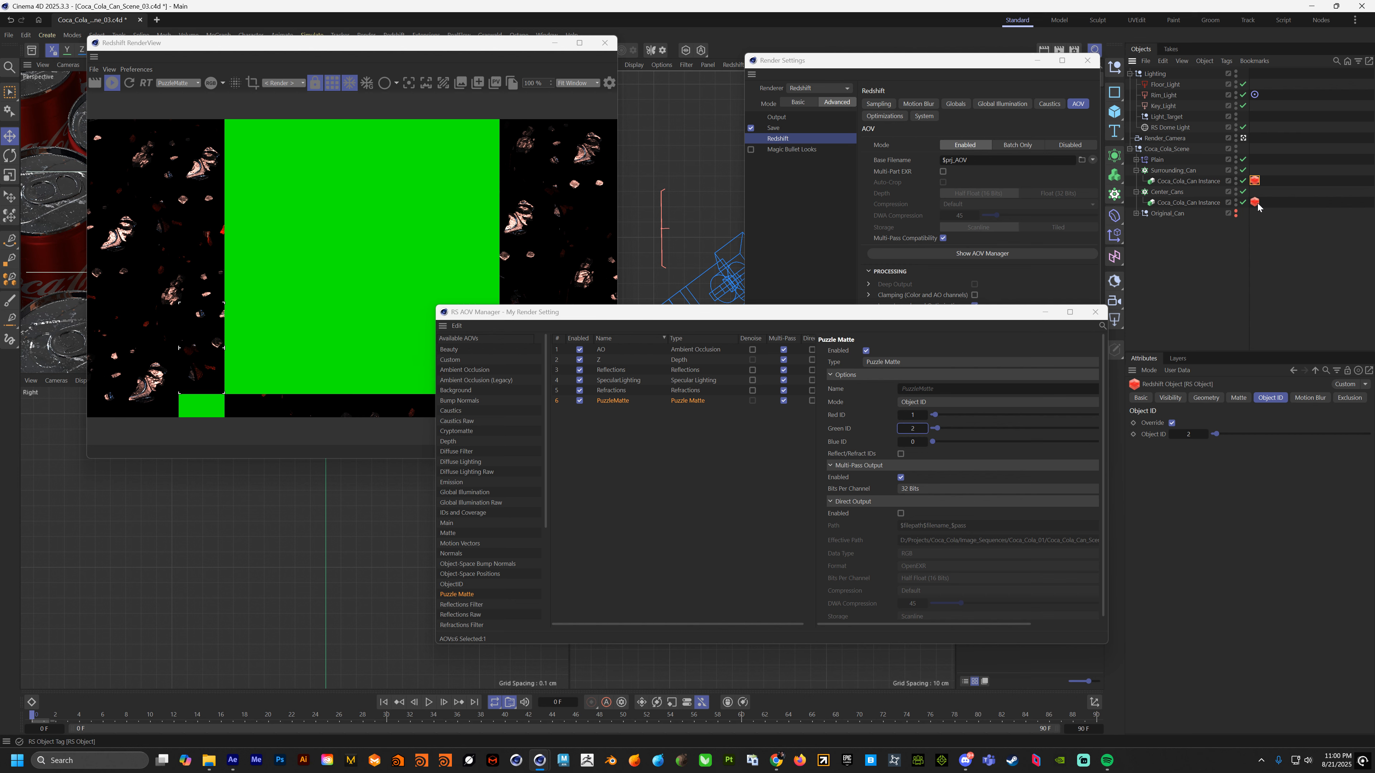
left_click(1255, 180)
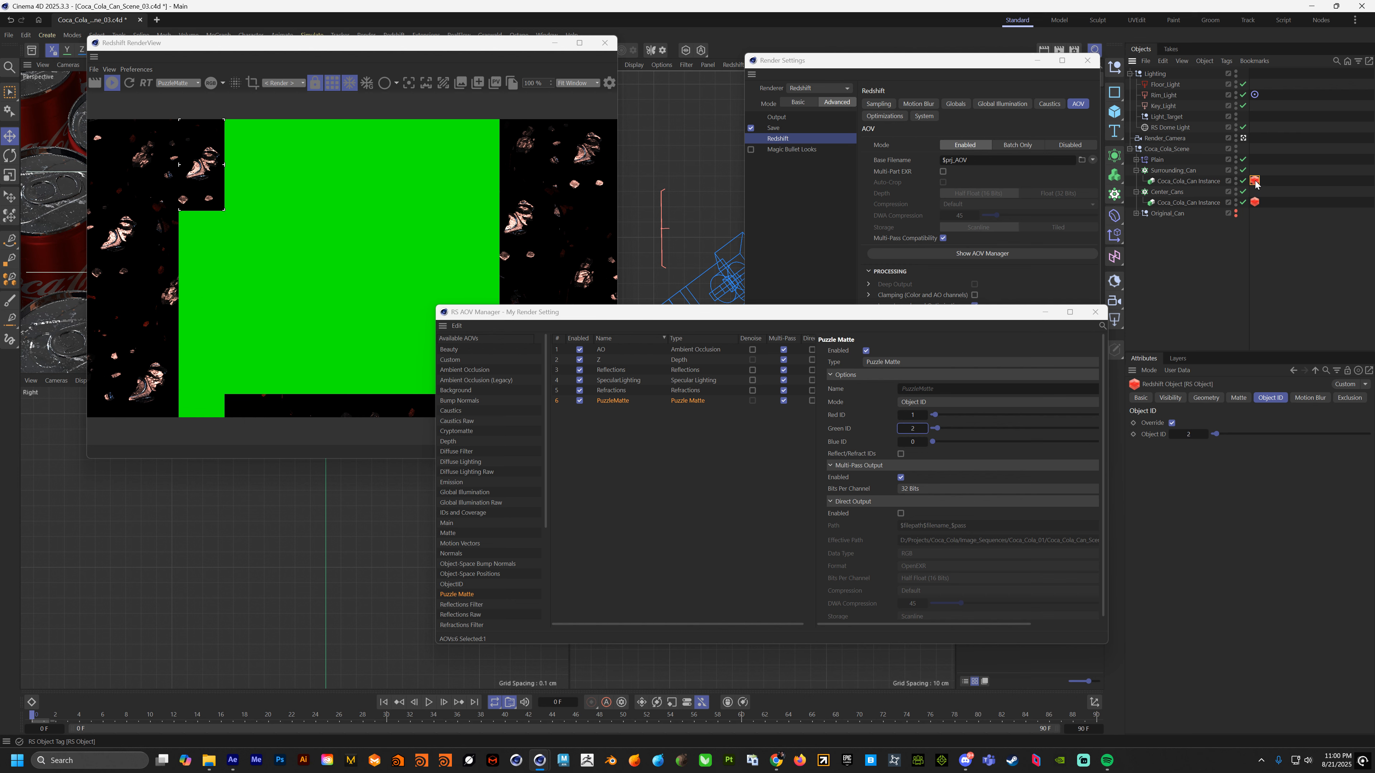
left_click_drag(1254, 202, 1255, 192)
left_click_drag(1255, 182, 1255, 177)
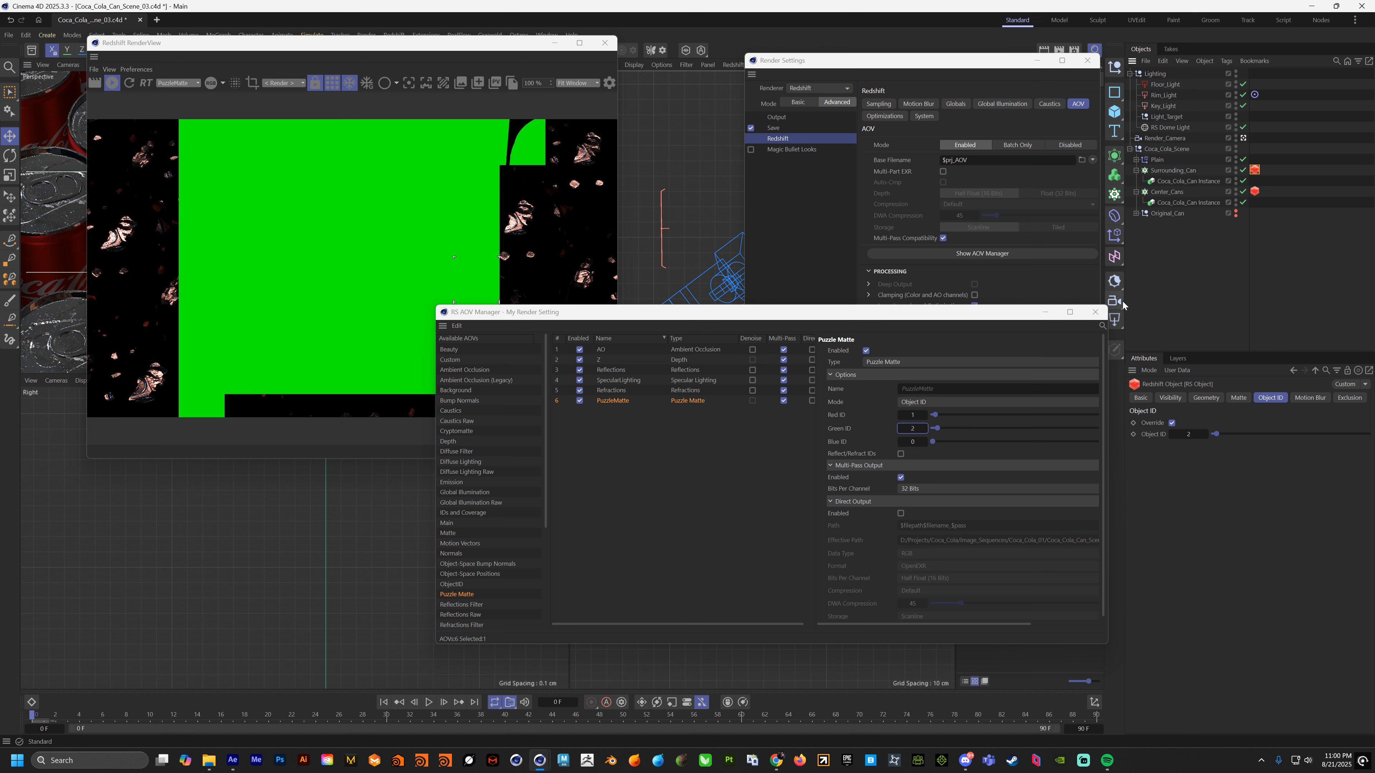
Step: Check the Puzzle Matte mode options and expand the Original_Can hierarchy, collapsing its Subdivision Surface group
left_click(934, 402)
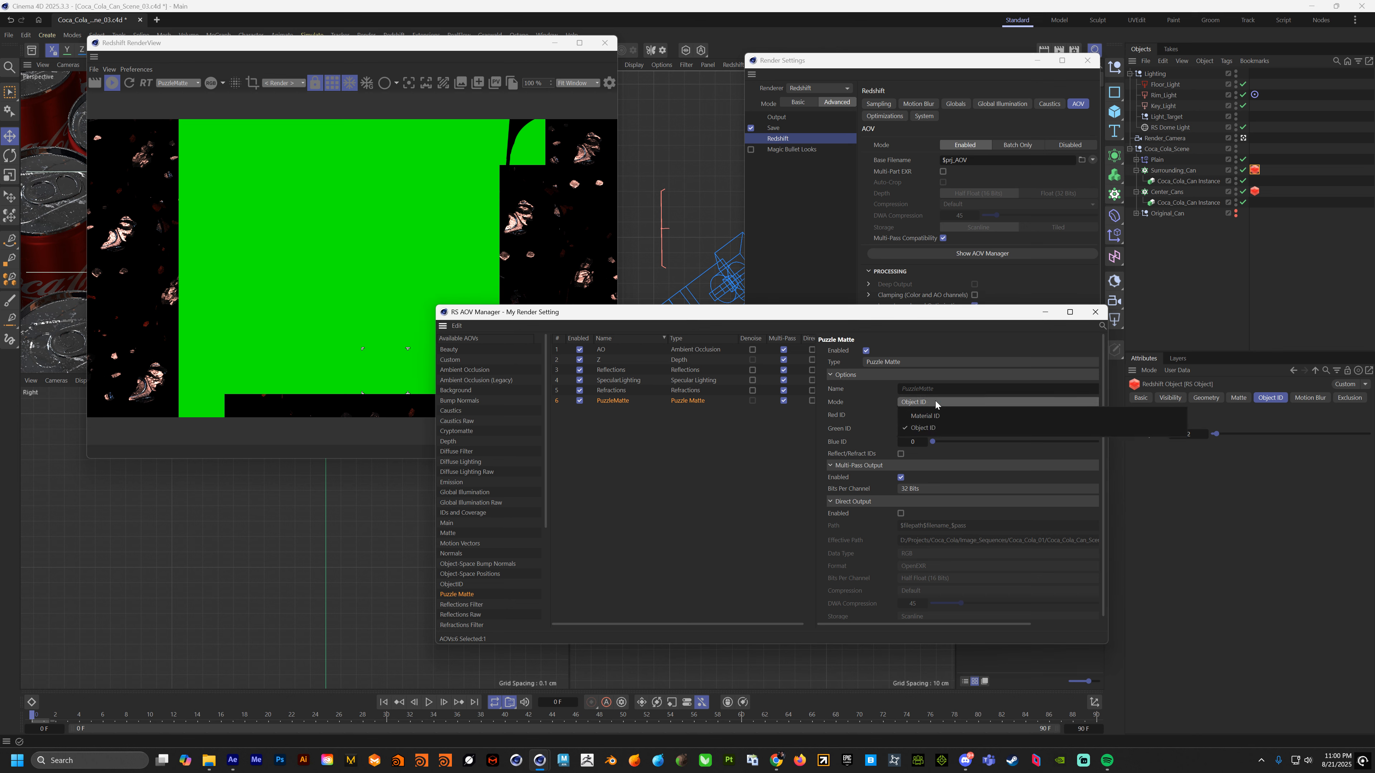
left_click(765, 469)
left_click(1136, 213)
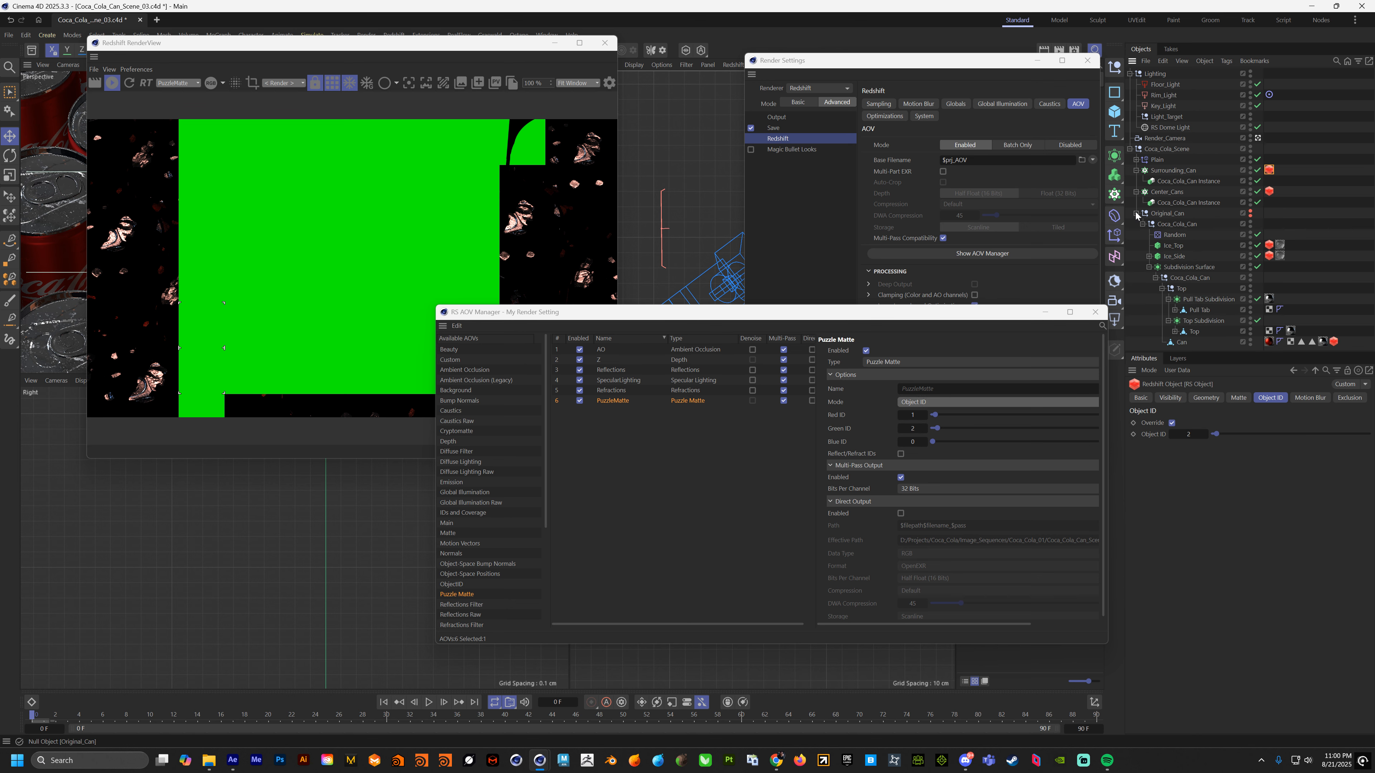
left_click(1148, 267)
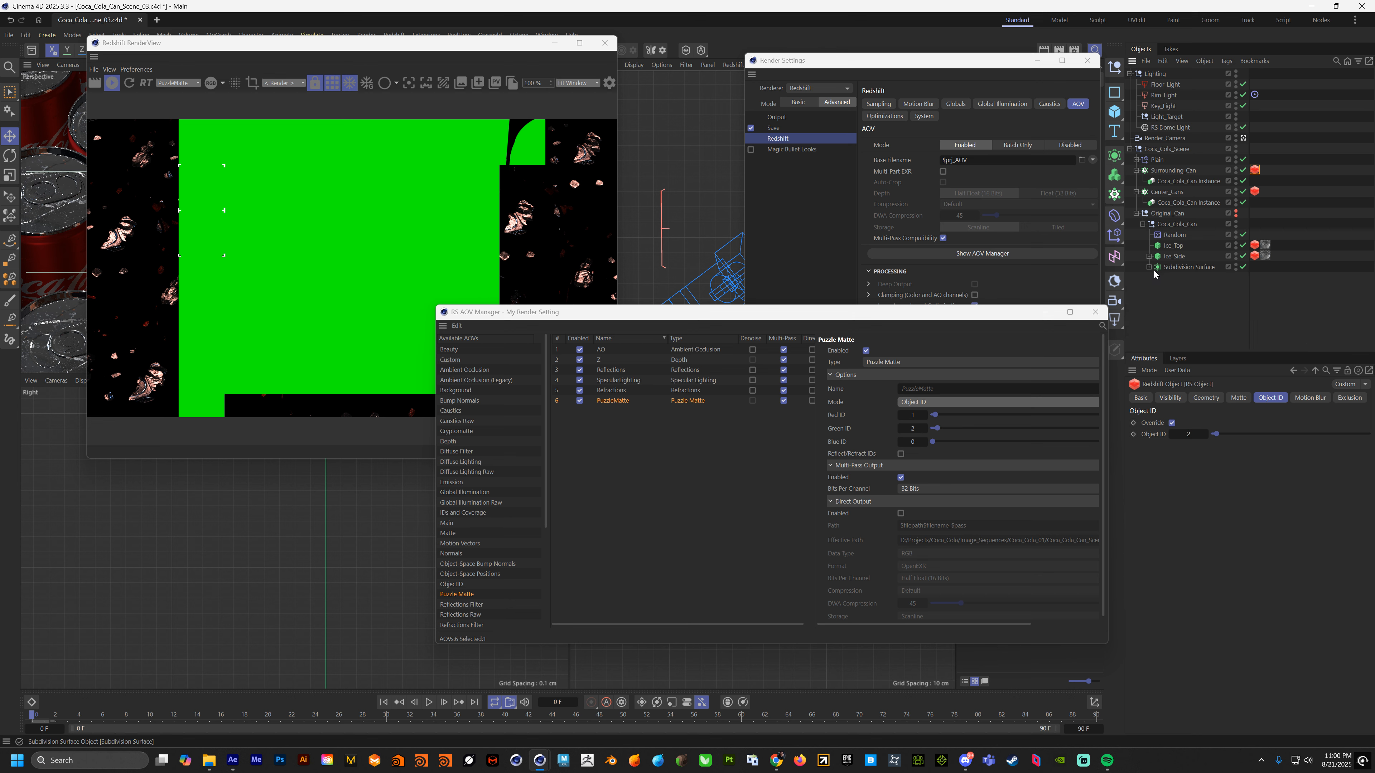